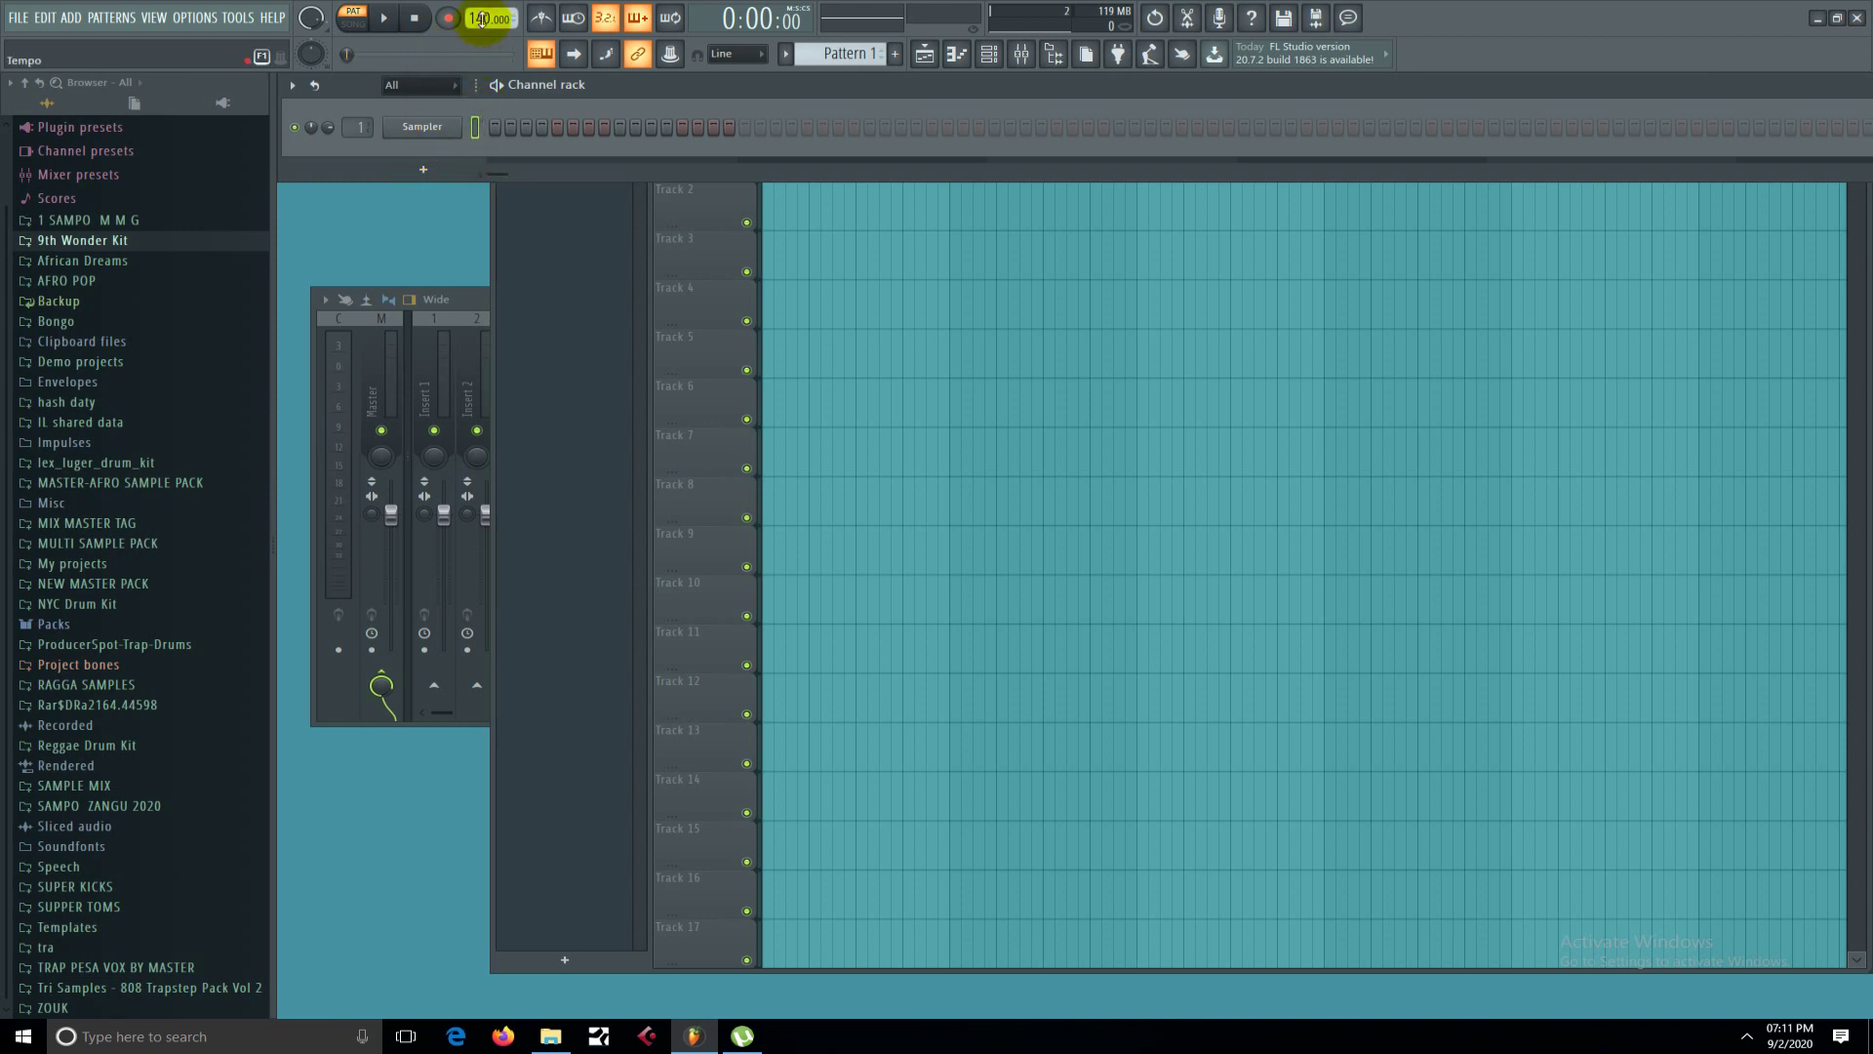
Lower the project tempo to 103 BPM.
{"action": "left_click_drag", "start_coordinate": [481, 20], "coordinate": [481, 53]}
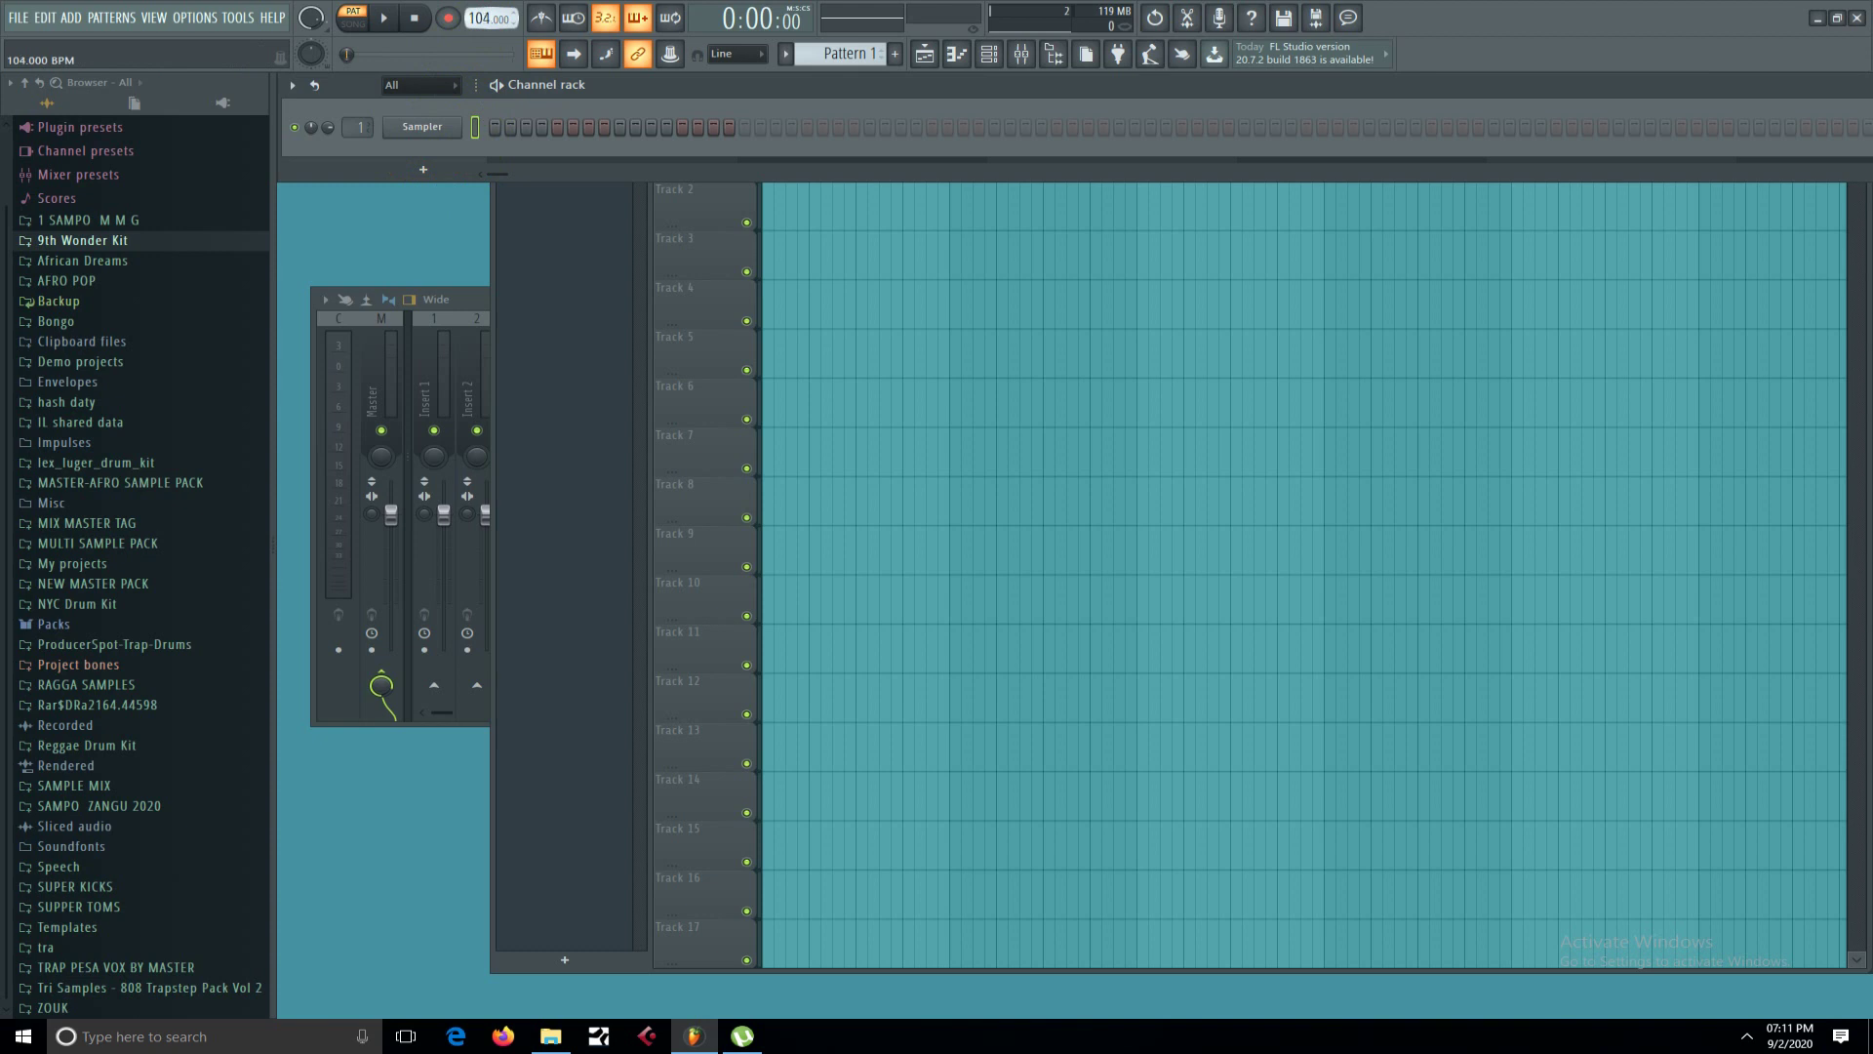
{"action": "left_click_drag", "start_coordinate": [481, 53], "coordinate": [481, 53]}
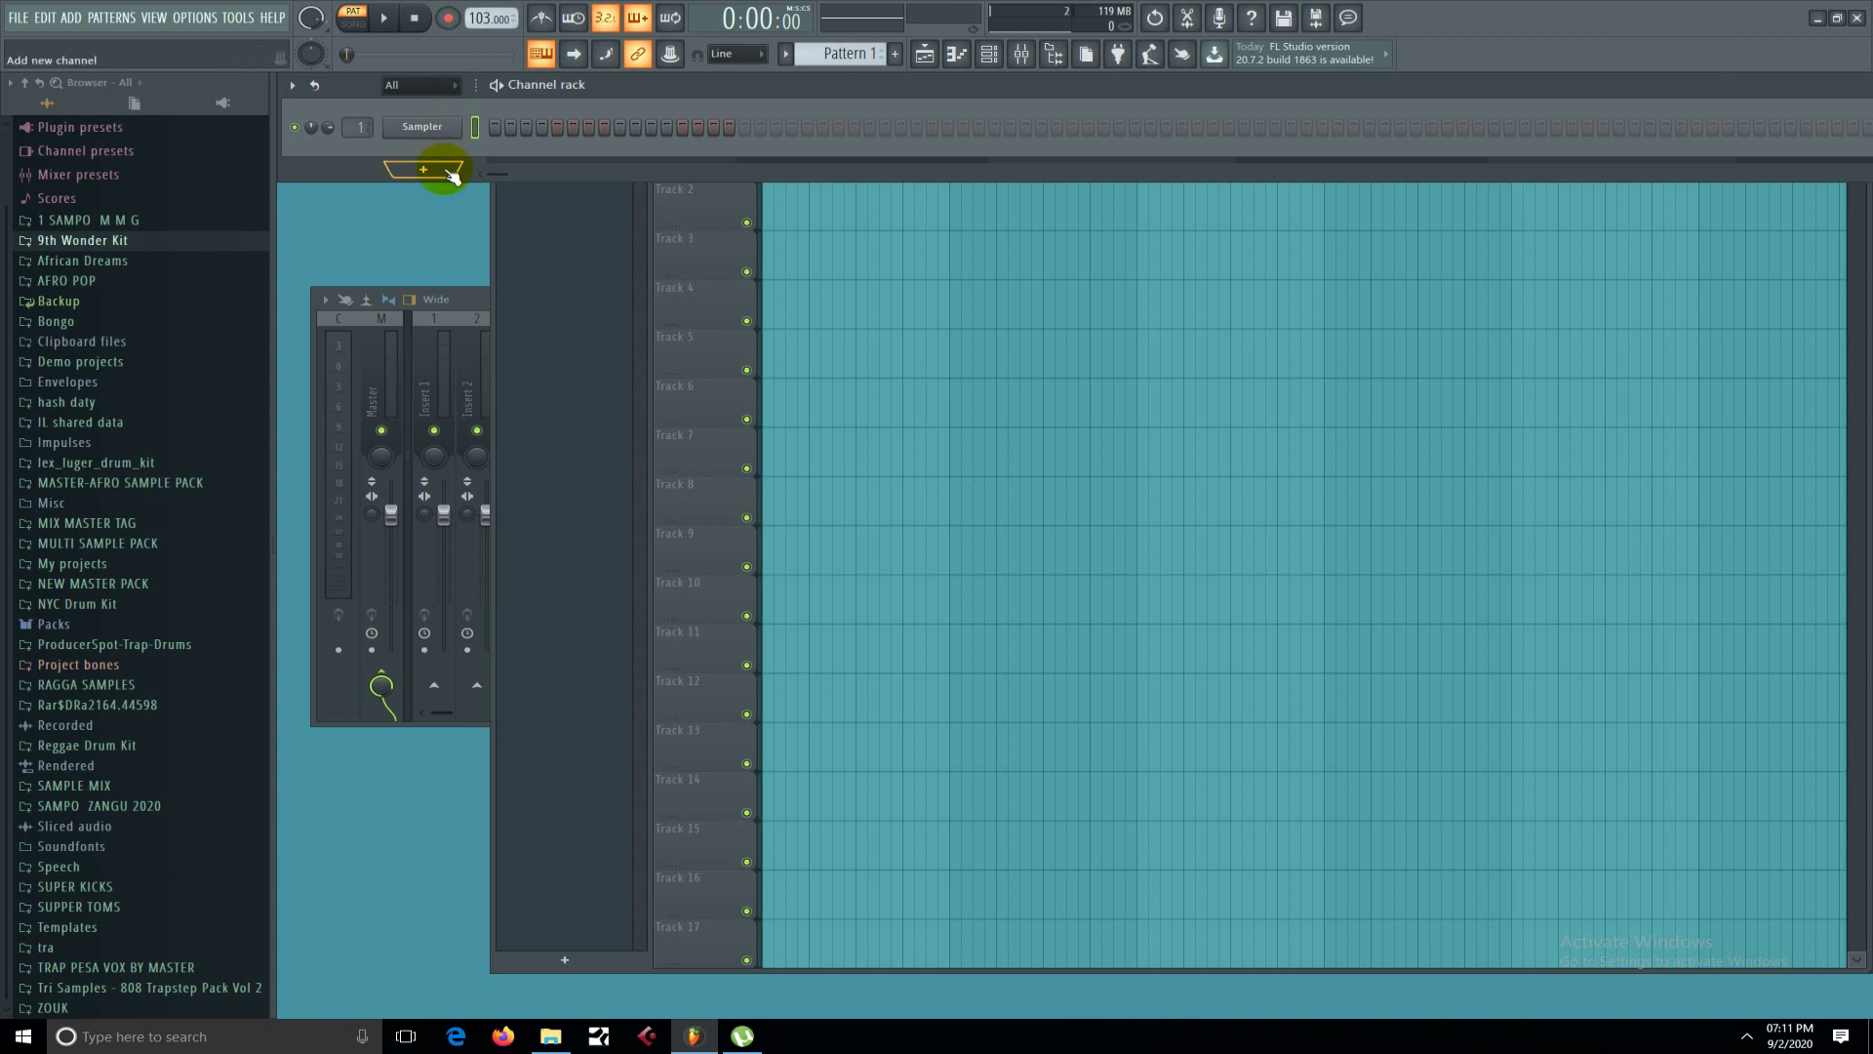
Add an AfroBeats VST channel to the channel rack and reposition its plugin window over the playlist.
{"action": "left_click", "coordinate": [450, 172]}
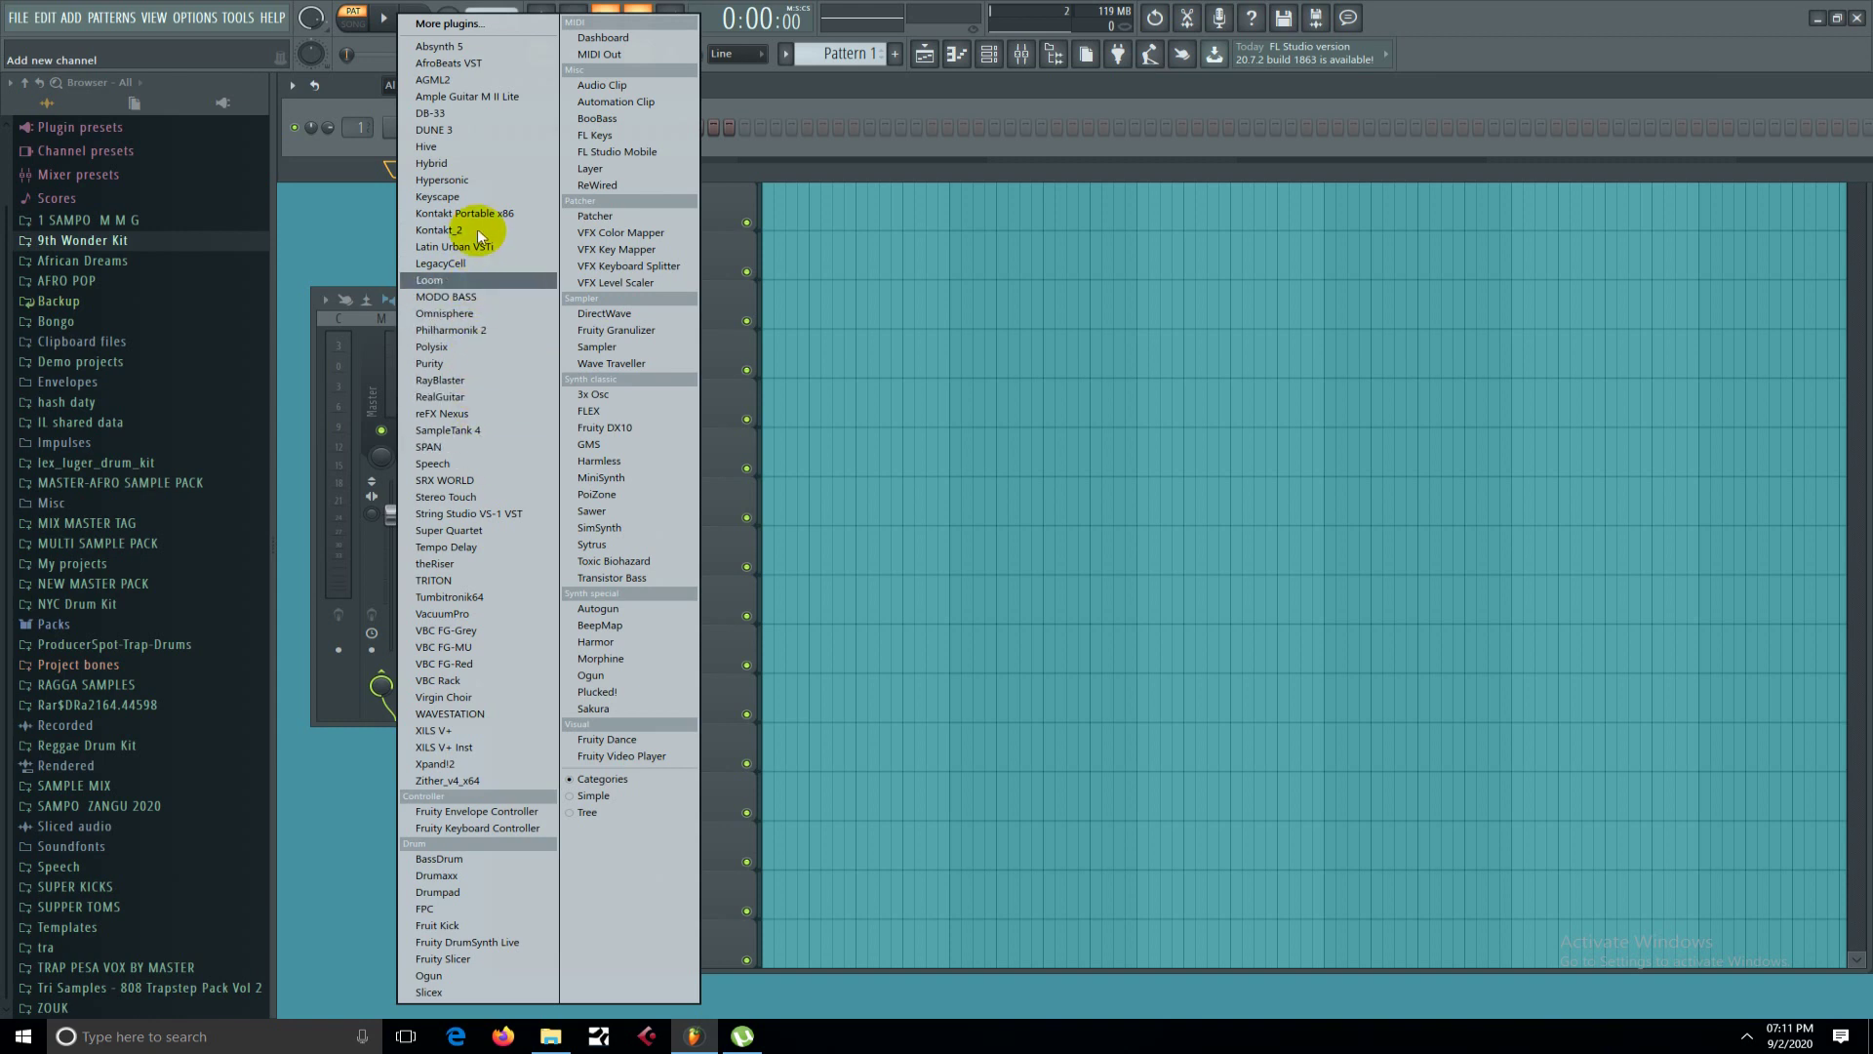
{"action": "left_click", "coordinate": [499, 63]}
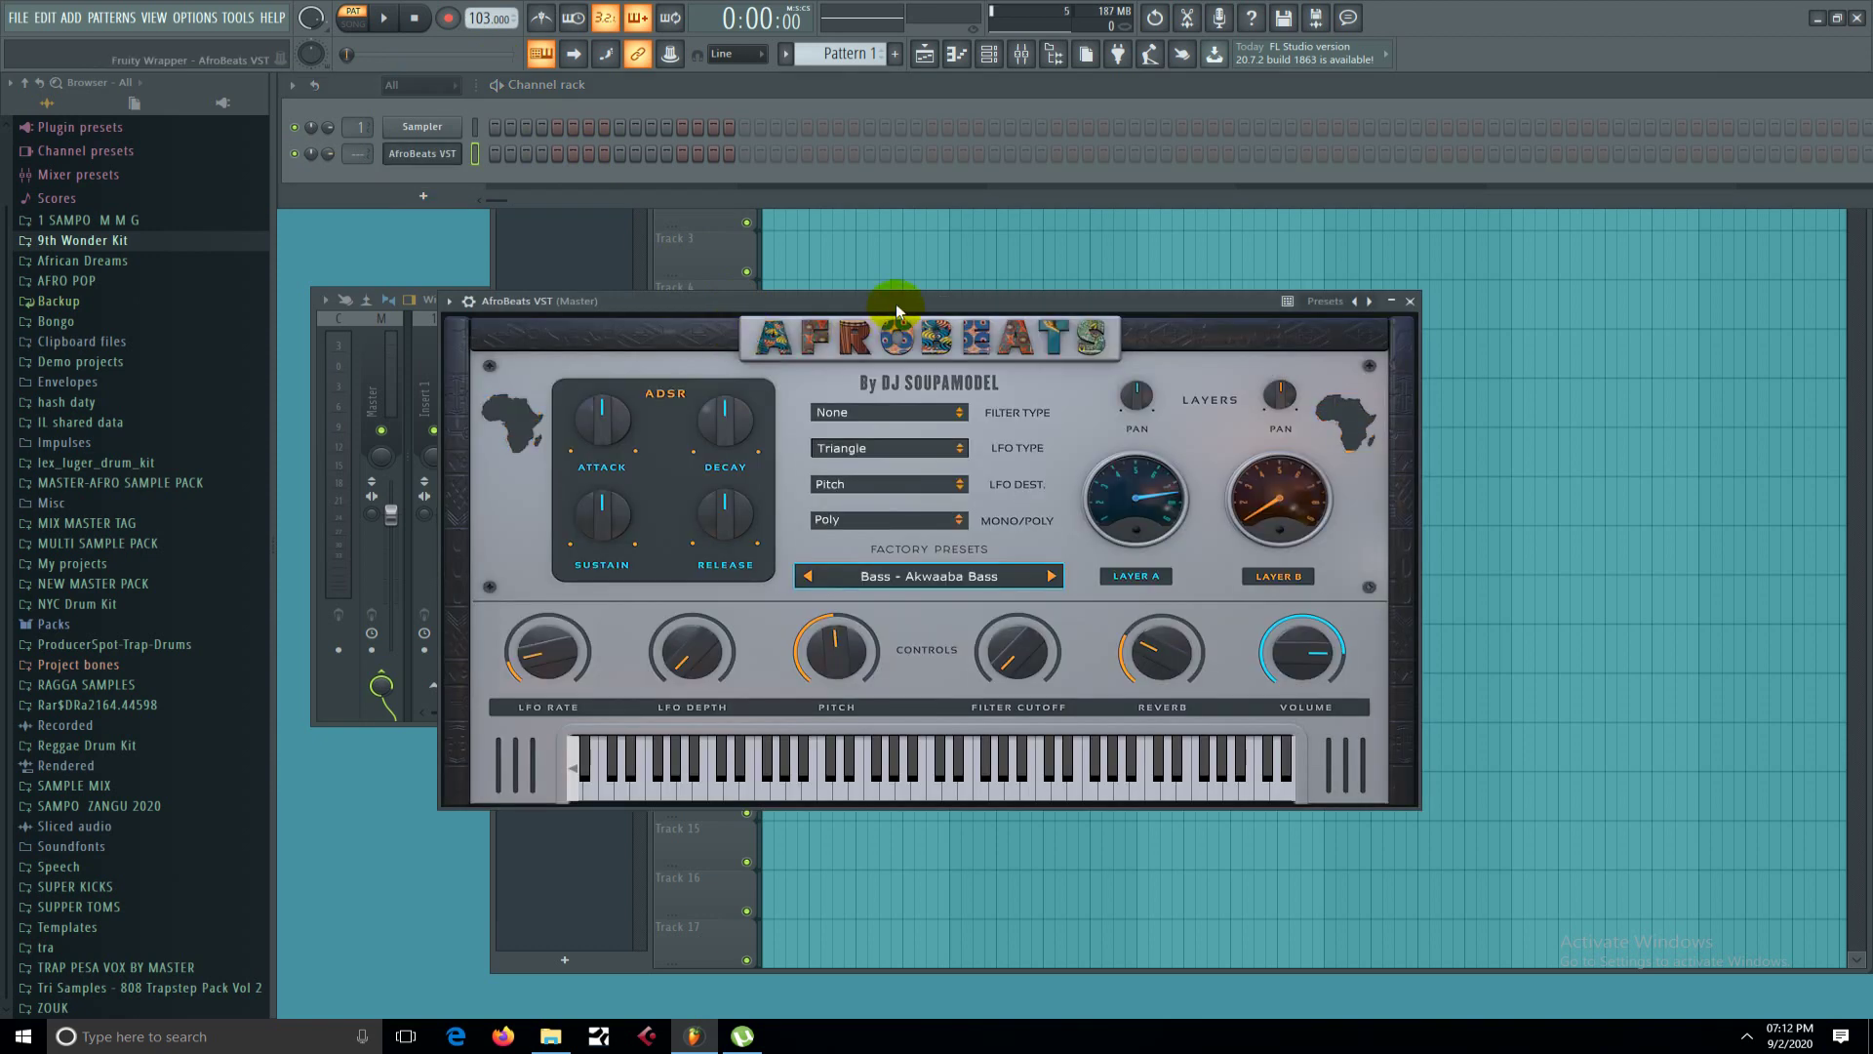
{"action": "left_click_drag", "start_coordinate": [896, 305], "coordinate": [820, 240]}
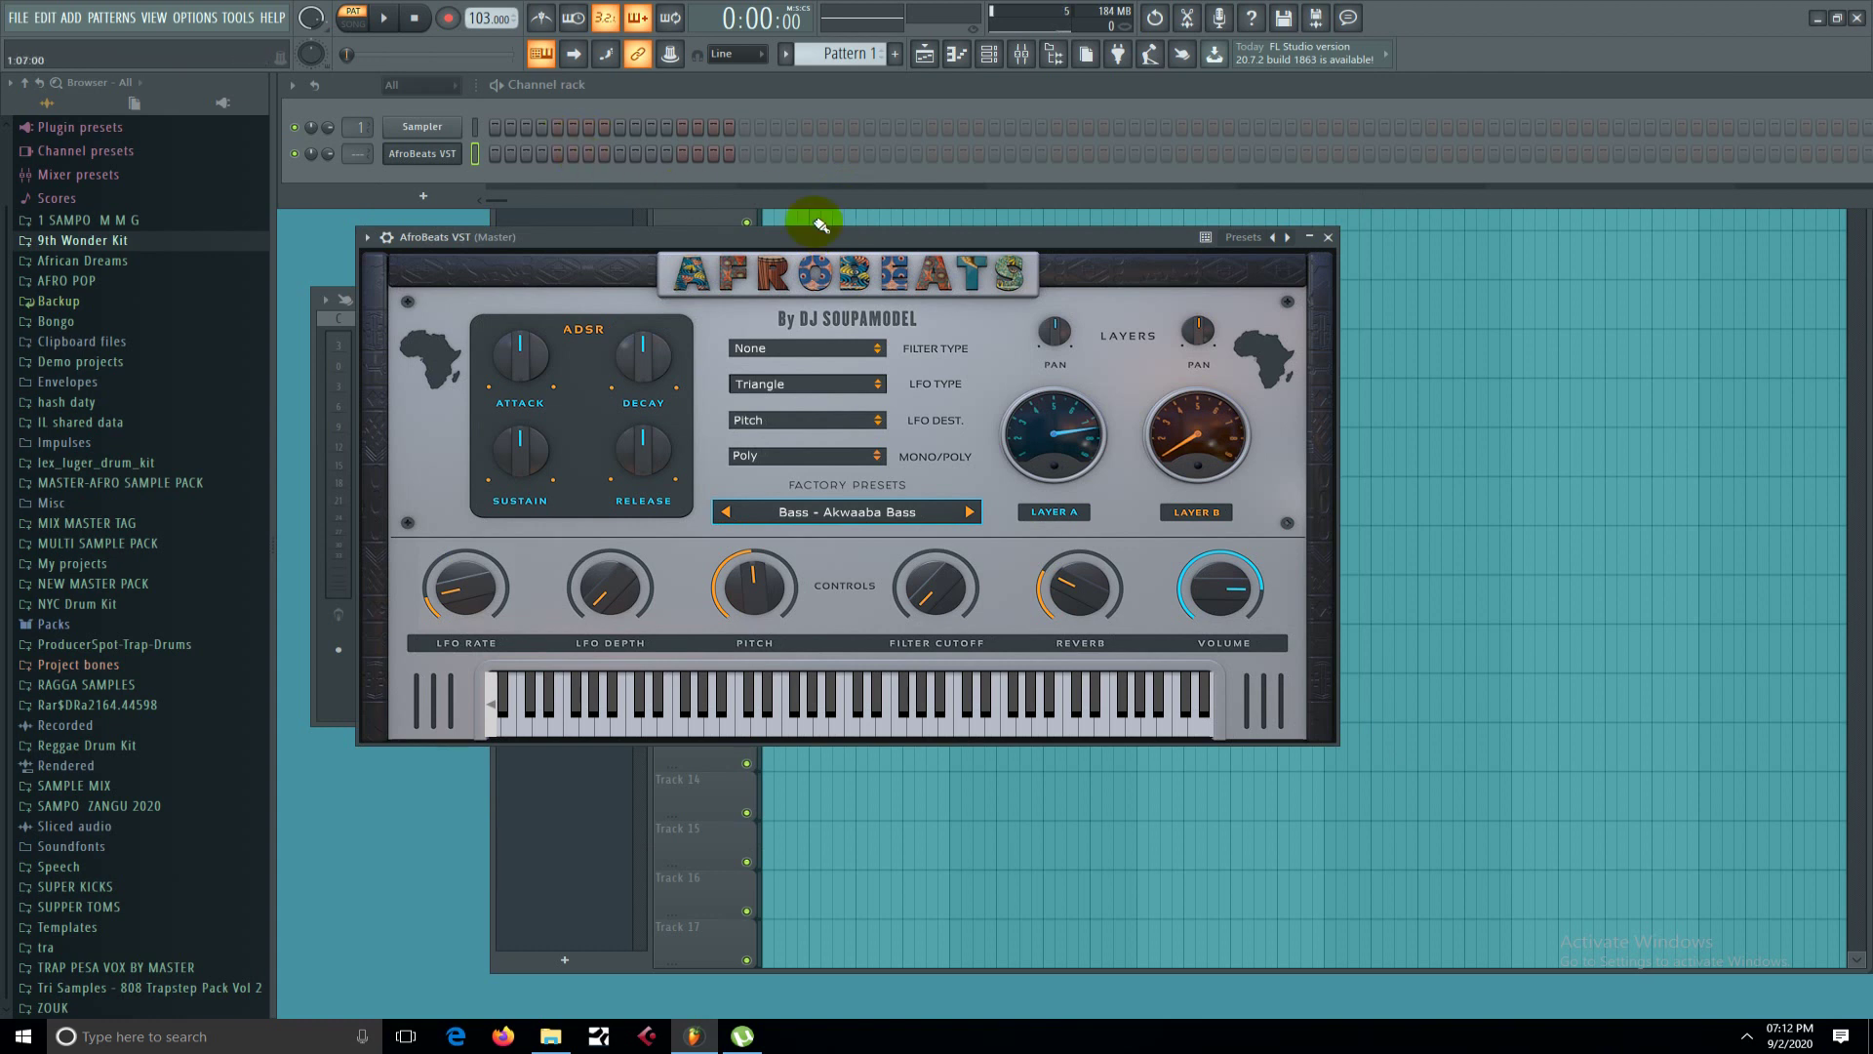
{"action": "left_click", "coordinate": [823, 240]}
{"action": "left_click_drag", "start_coordinate": [822, 240], "coordinate": [803, 243]}
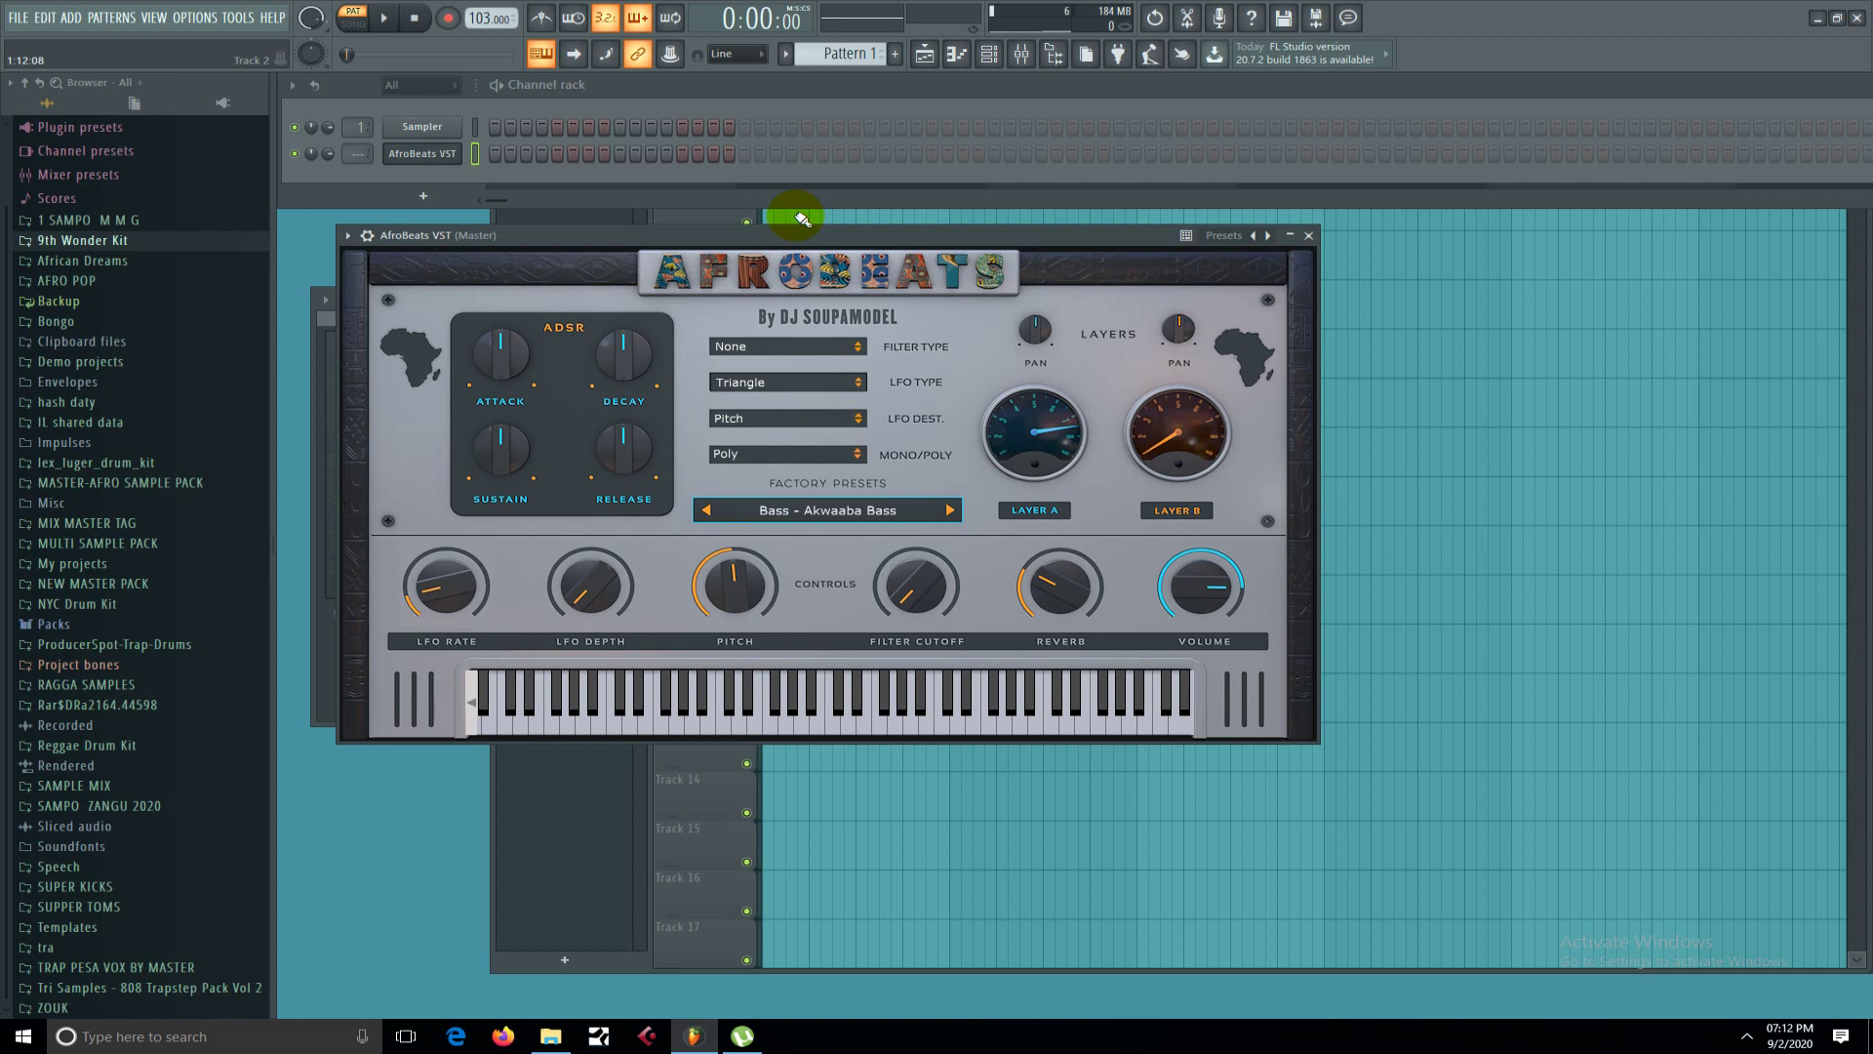
{"action": "mouse_move", "coordinate": [837, 240]}
{"action": "left_mouse_down"}
{"action": "mouse_move", "coordinate": [805, 309]}
{"action": "mouse_move", "coordinate": [823, 253]}
{"action": "left_mouse_up"}
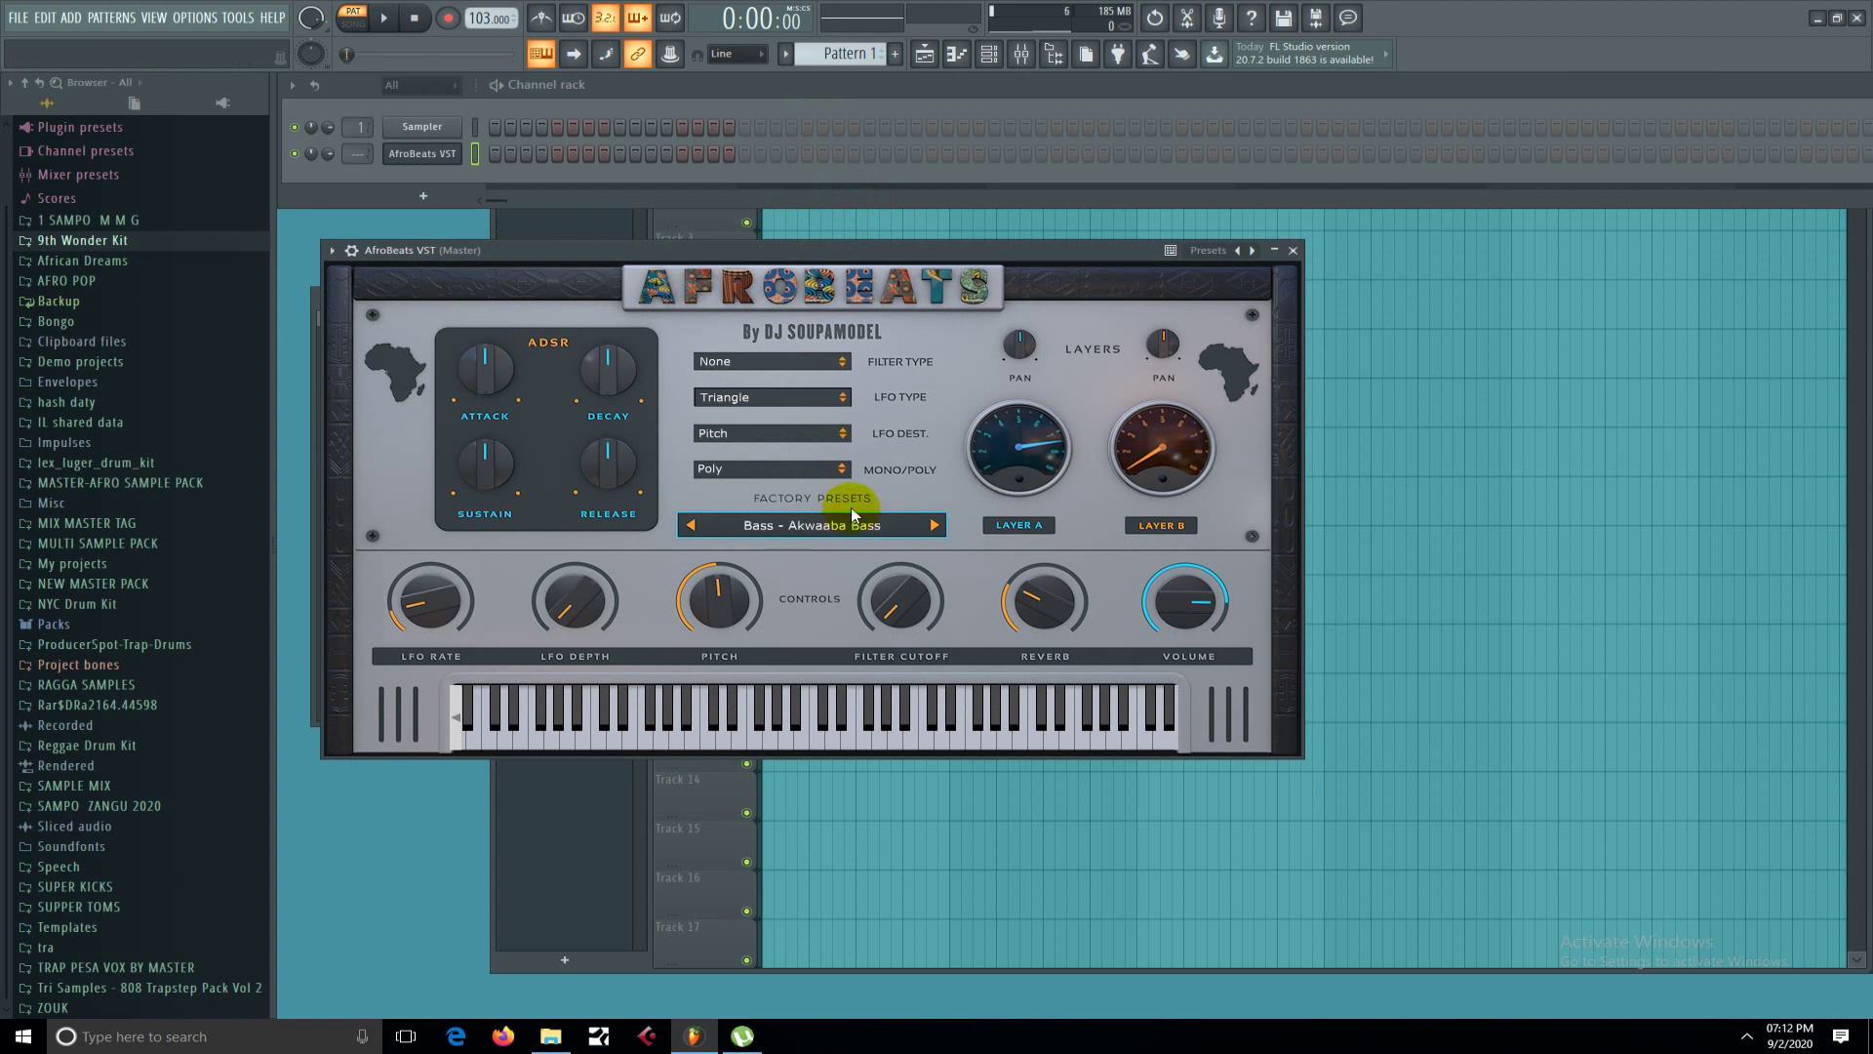
Audition the Bass - Akwaaba Bass preset by playing various notes on the plugin's on-screen keyboard.
{"action": "left_click", "coordinate": [856, 747]}
{"action": "left_click", "coordinate": [813, 744]}
{"action": "left_click", "coordinate": [767, 741]}
{"action": "left_click", "coordinate": [806, 736]}
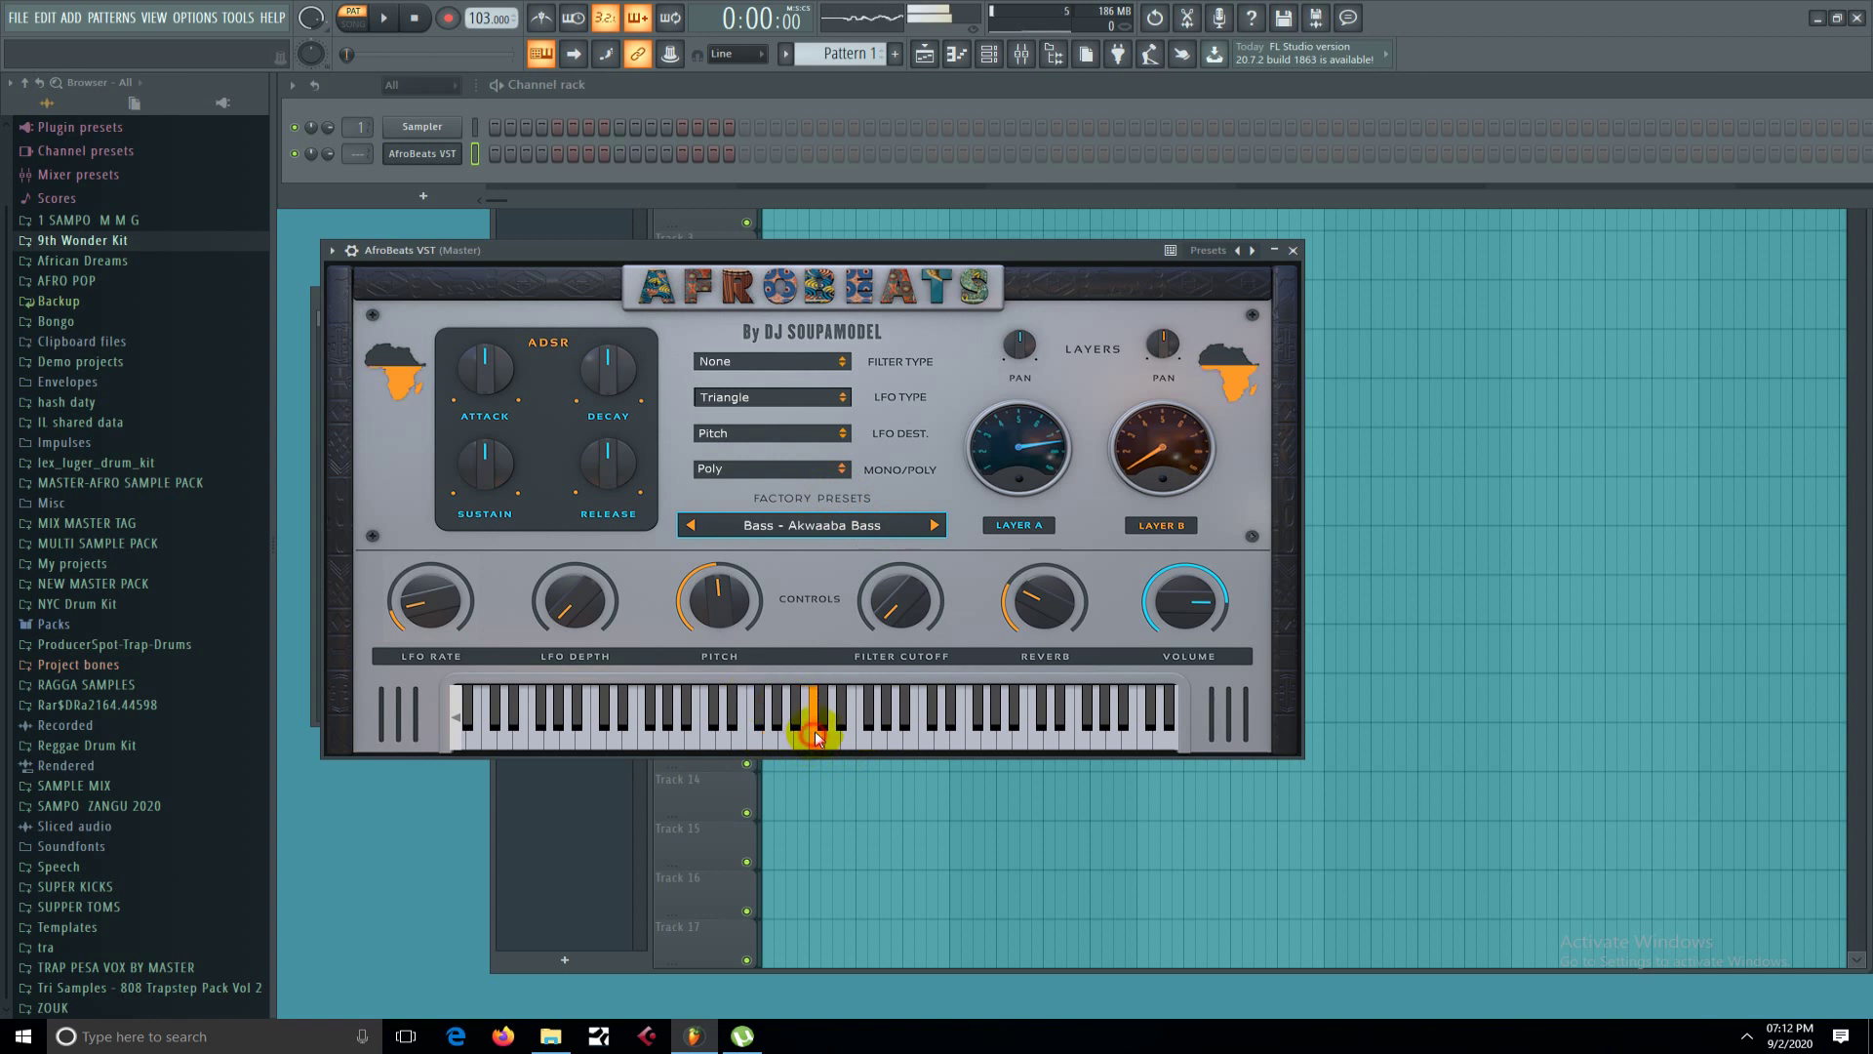
{"action": "left_click", "coordinate": [836, 738]}
{"action": "left_click", "coordinate": [811, 717]}
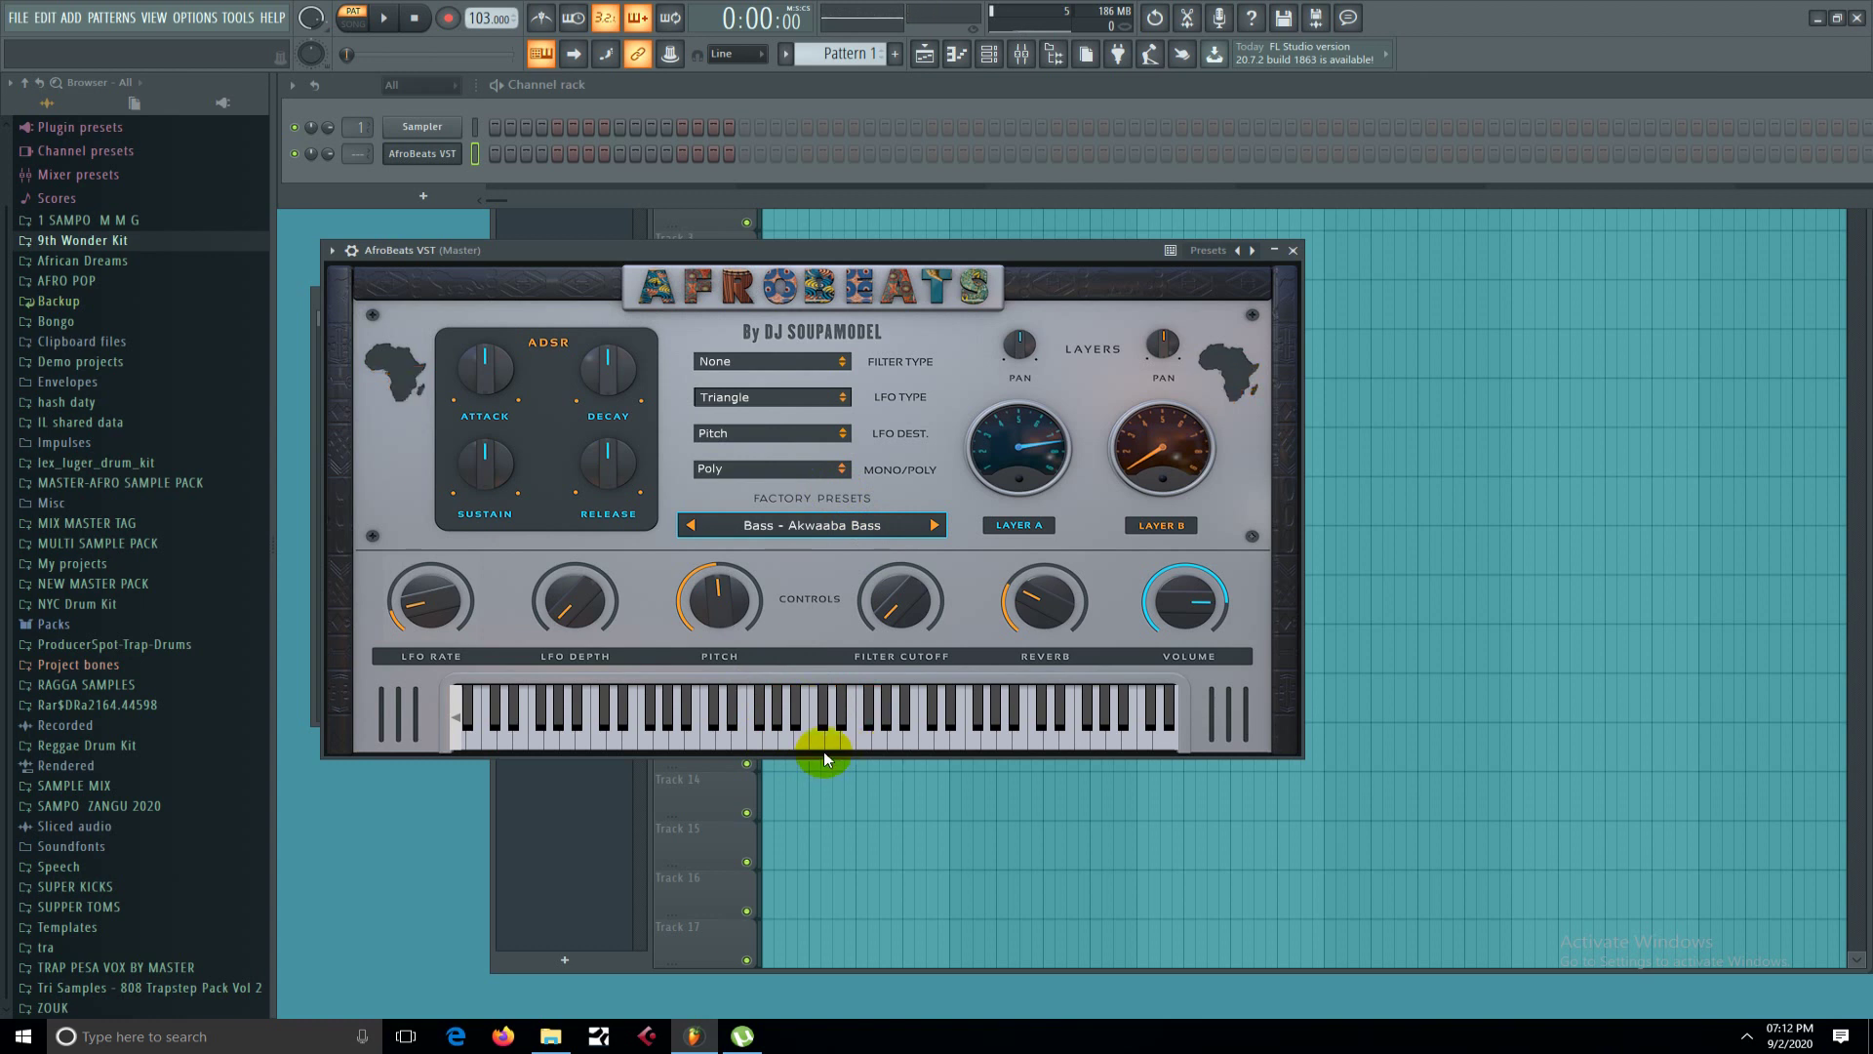
{"action": "left_click", "coordinate": [858, 736]}
{"action": "left_click", "coordinate": [846, 738]}
{"action": "left_click", "coordinate": [815, 736]}
{"action": "left_click", "coordinate": [894, 739]}
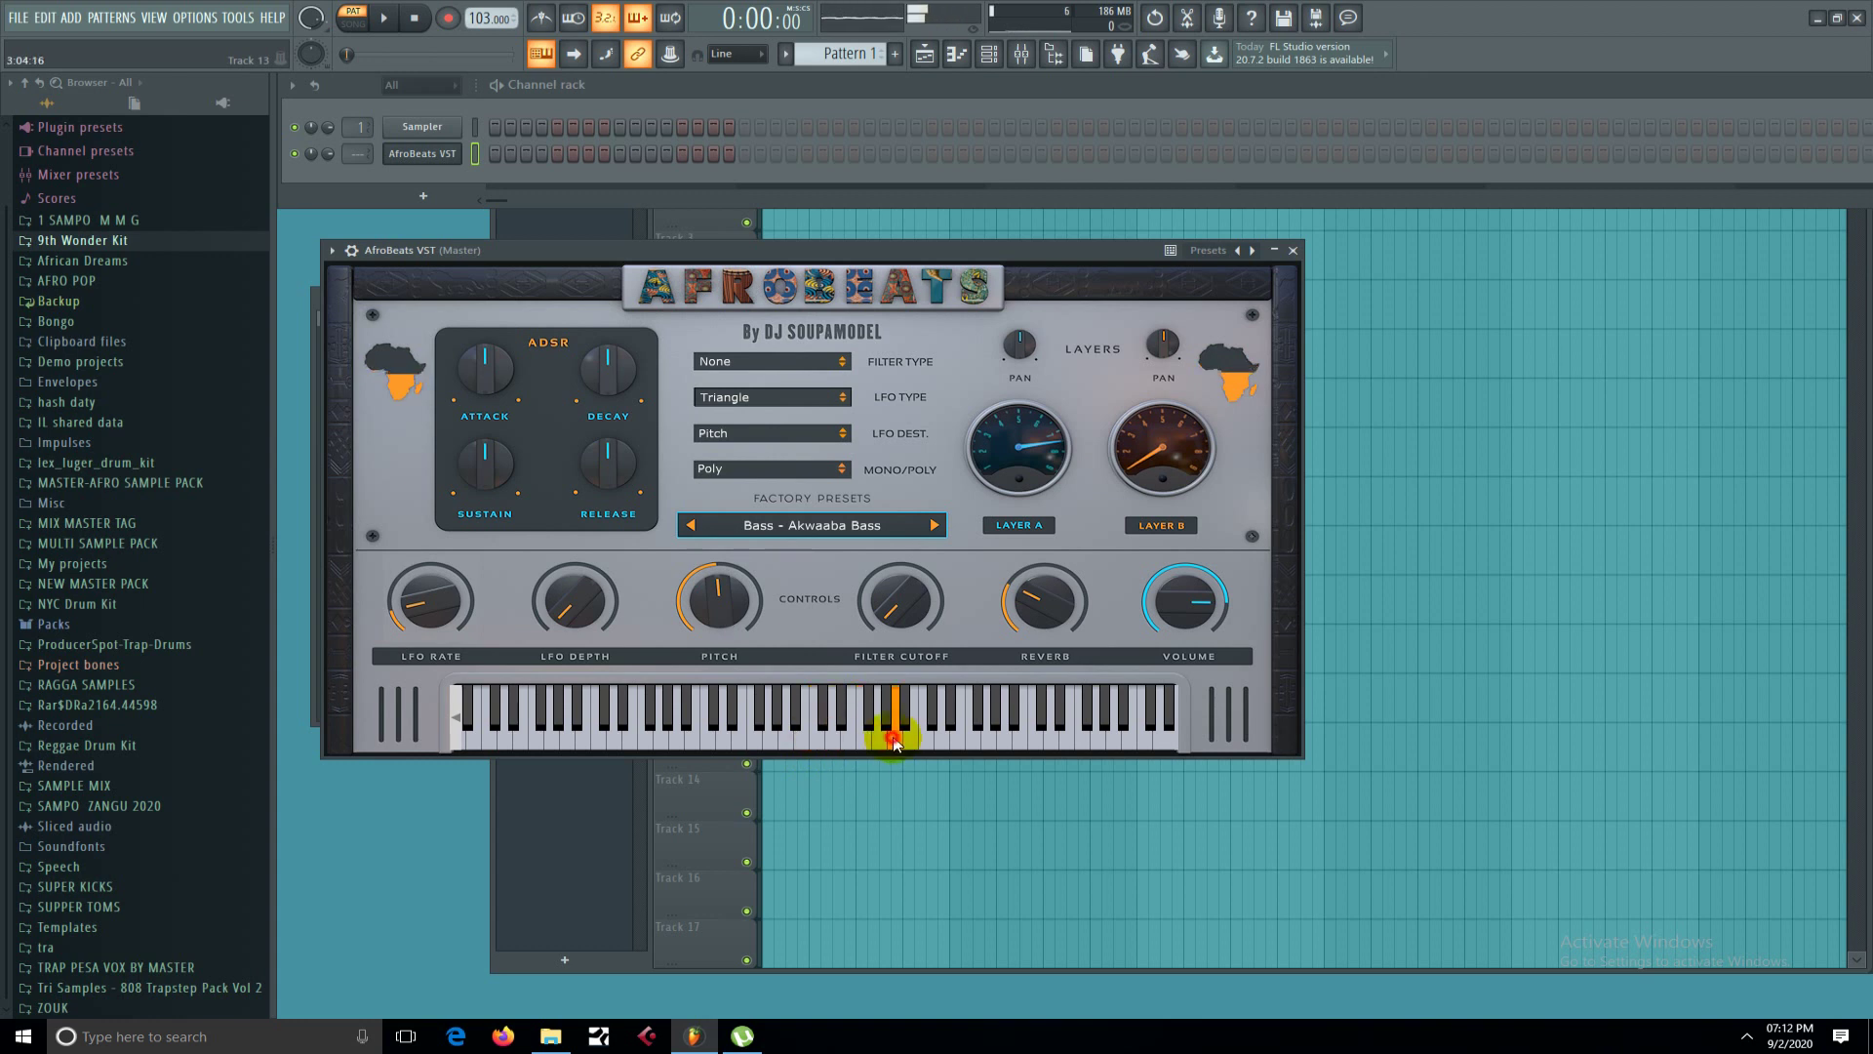
{"action": "left_click", "coordinate": [841, 739]}
{"action": "left_click", "coordinate": [818, 737]}
{"action": "left_click", "coordinate": [787, 742]}
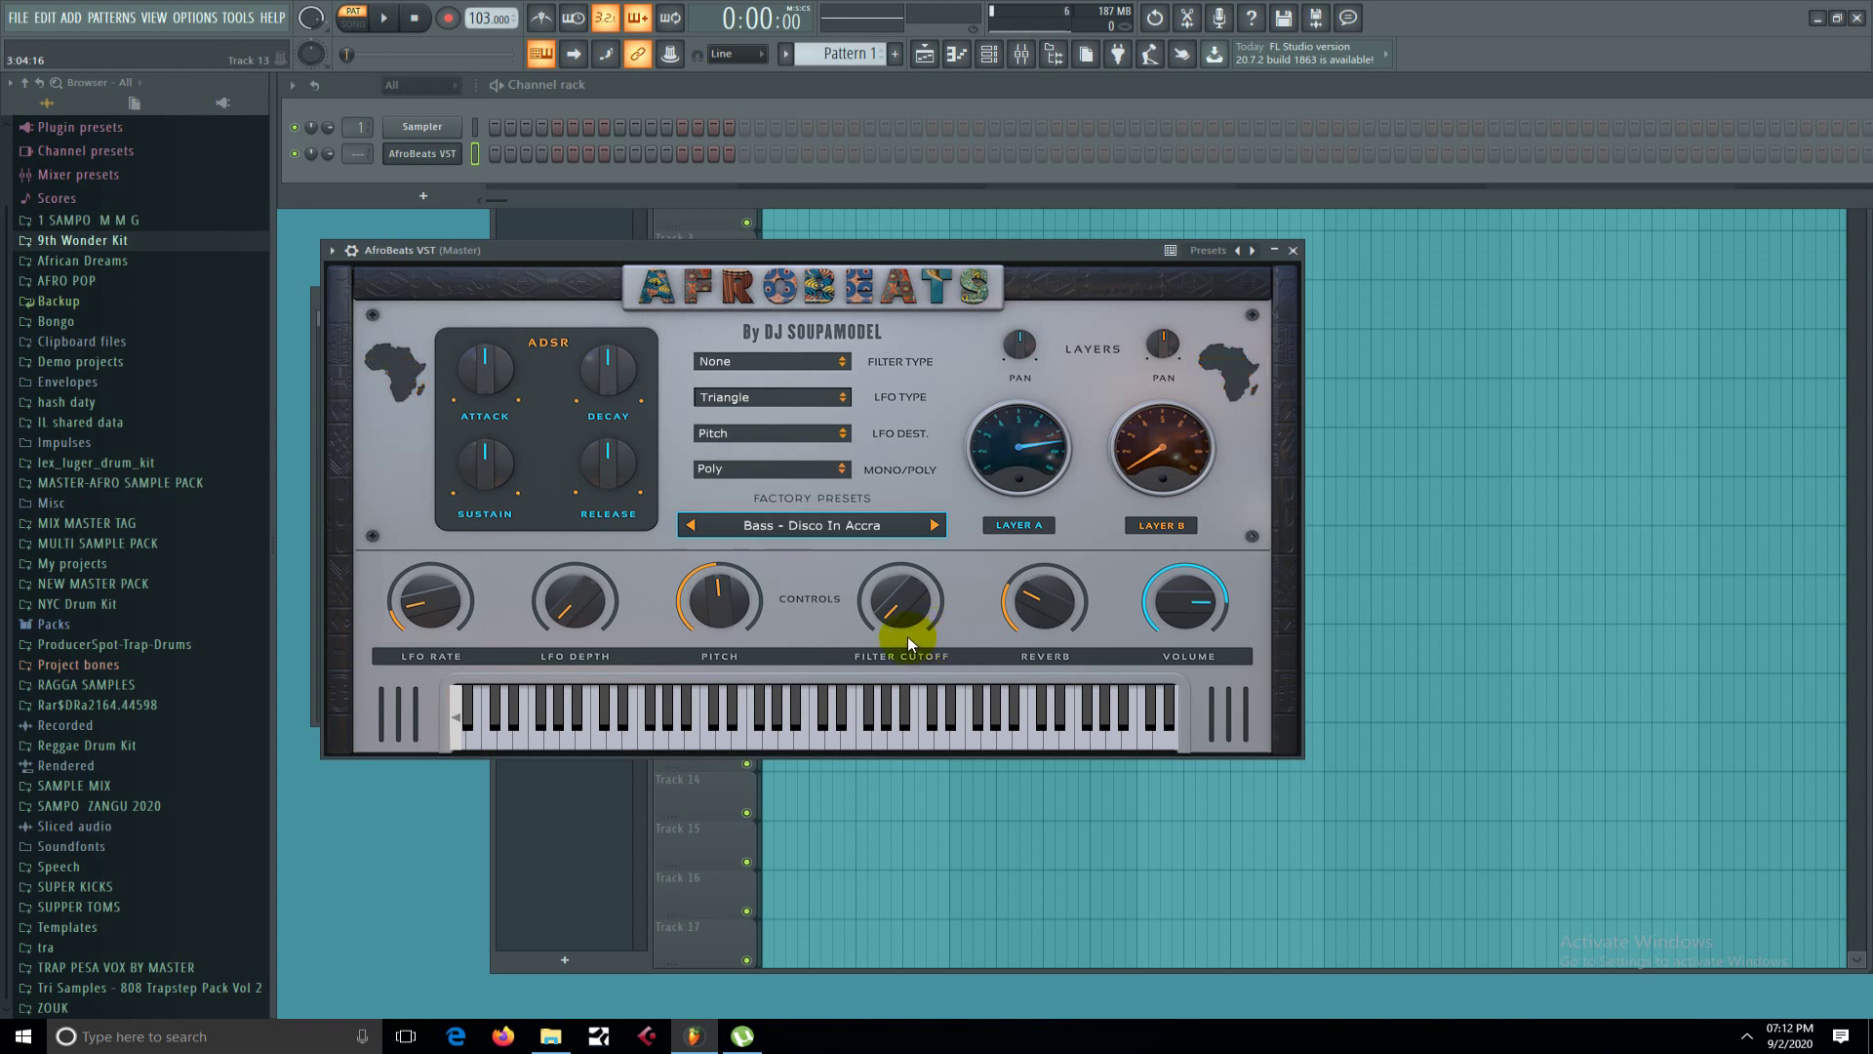
Switch AfroBeats VST to the Bass - Disco In Accra preset and audition it with a few notes.
{"action": "left_click_drag", "start_coordinate": [875, 744], "coordinate": [872, 736]}
{"action": "left_click", "coordinate": [873, 741]}
{"action": "left_click", "coordinate": [865, 741]}
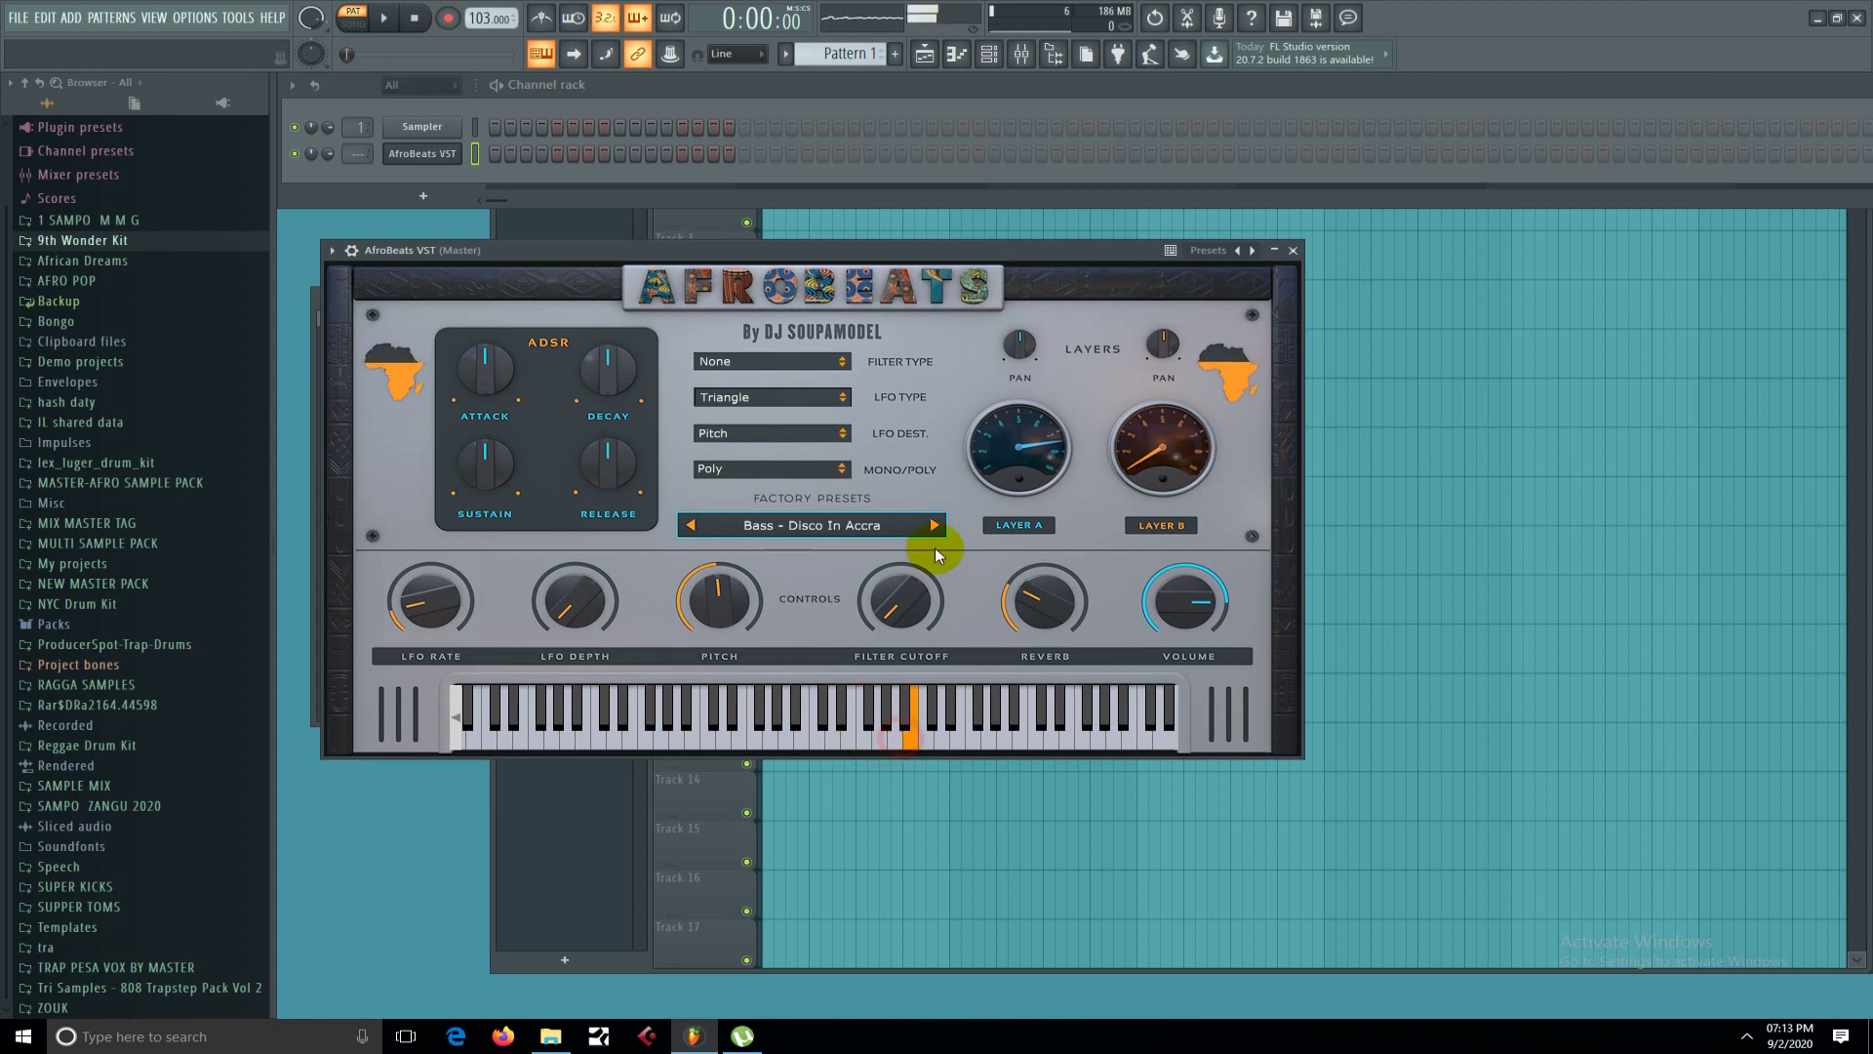
Advance to the Bass - Ebute Metta Bass preset and audition it on the plugin keyboard.
{"action": "left_click", "coordinate": [936, 526]}
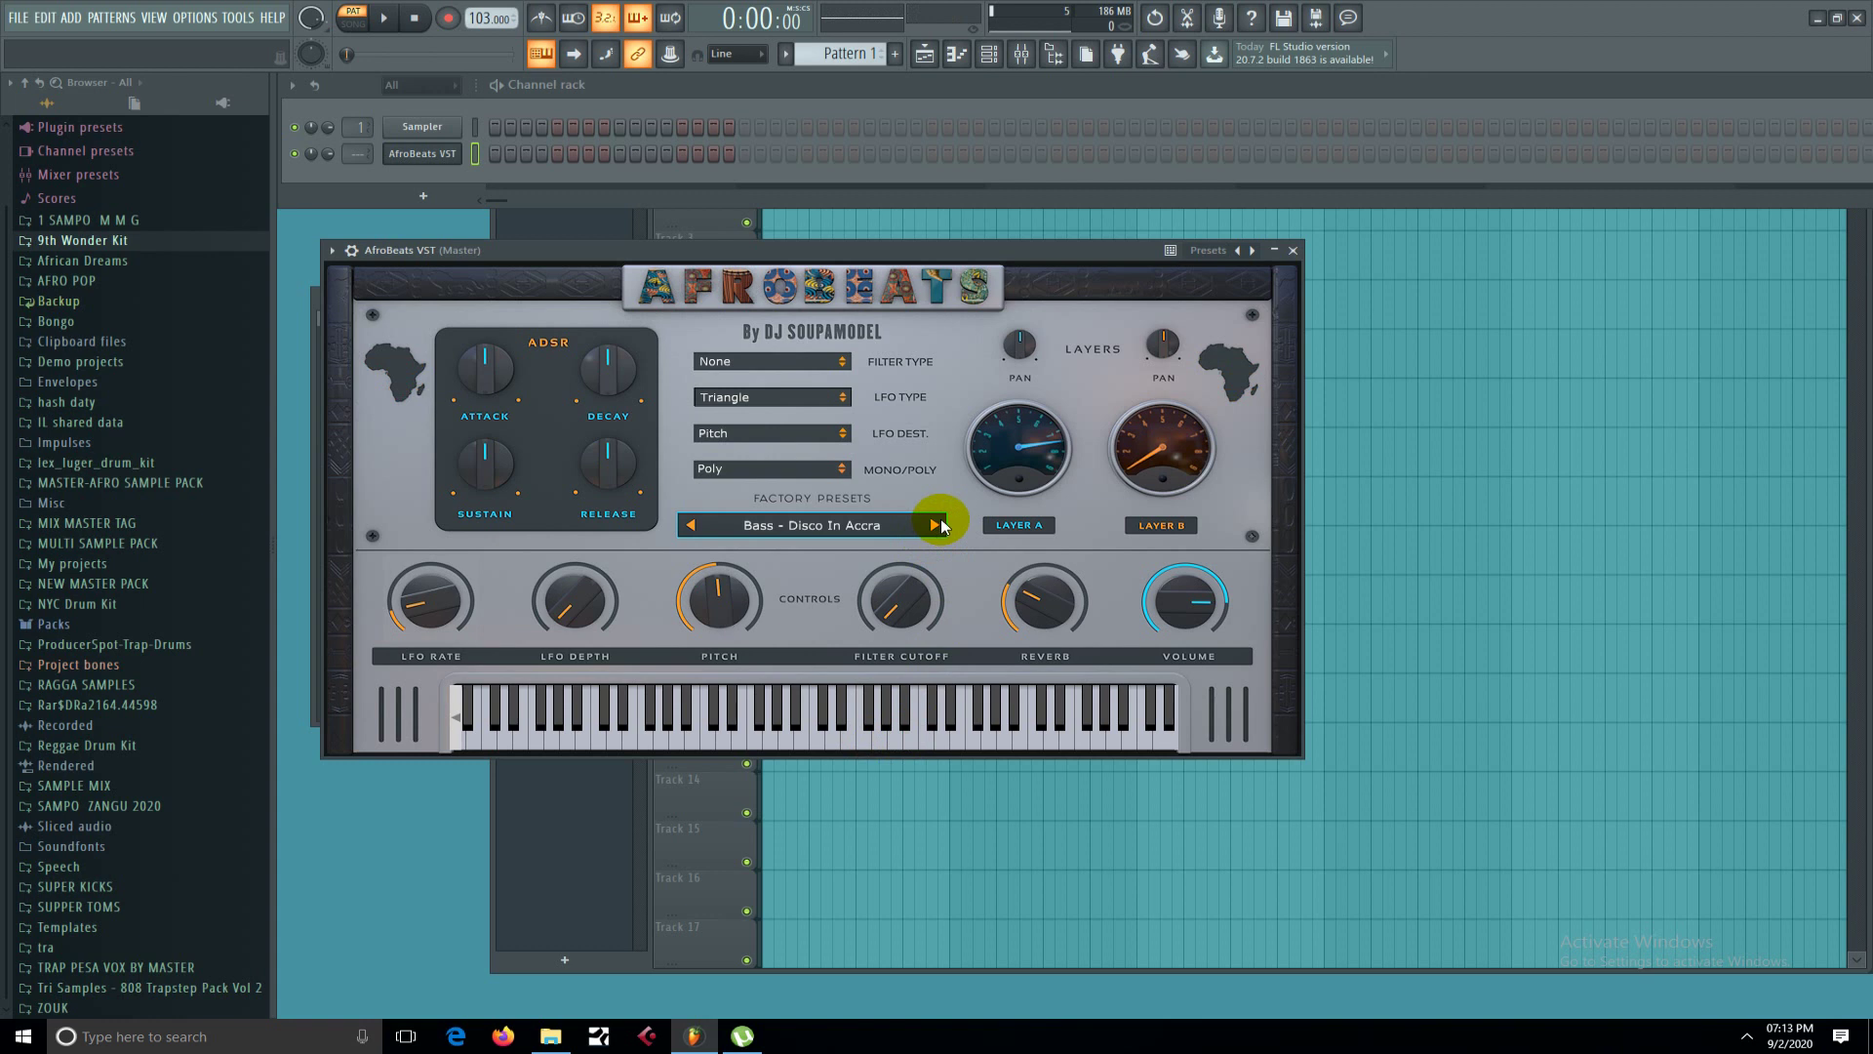
{"action": "left_click", "coordinate": [941, 525]}
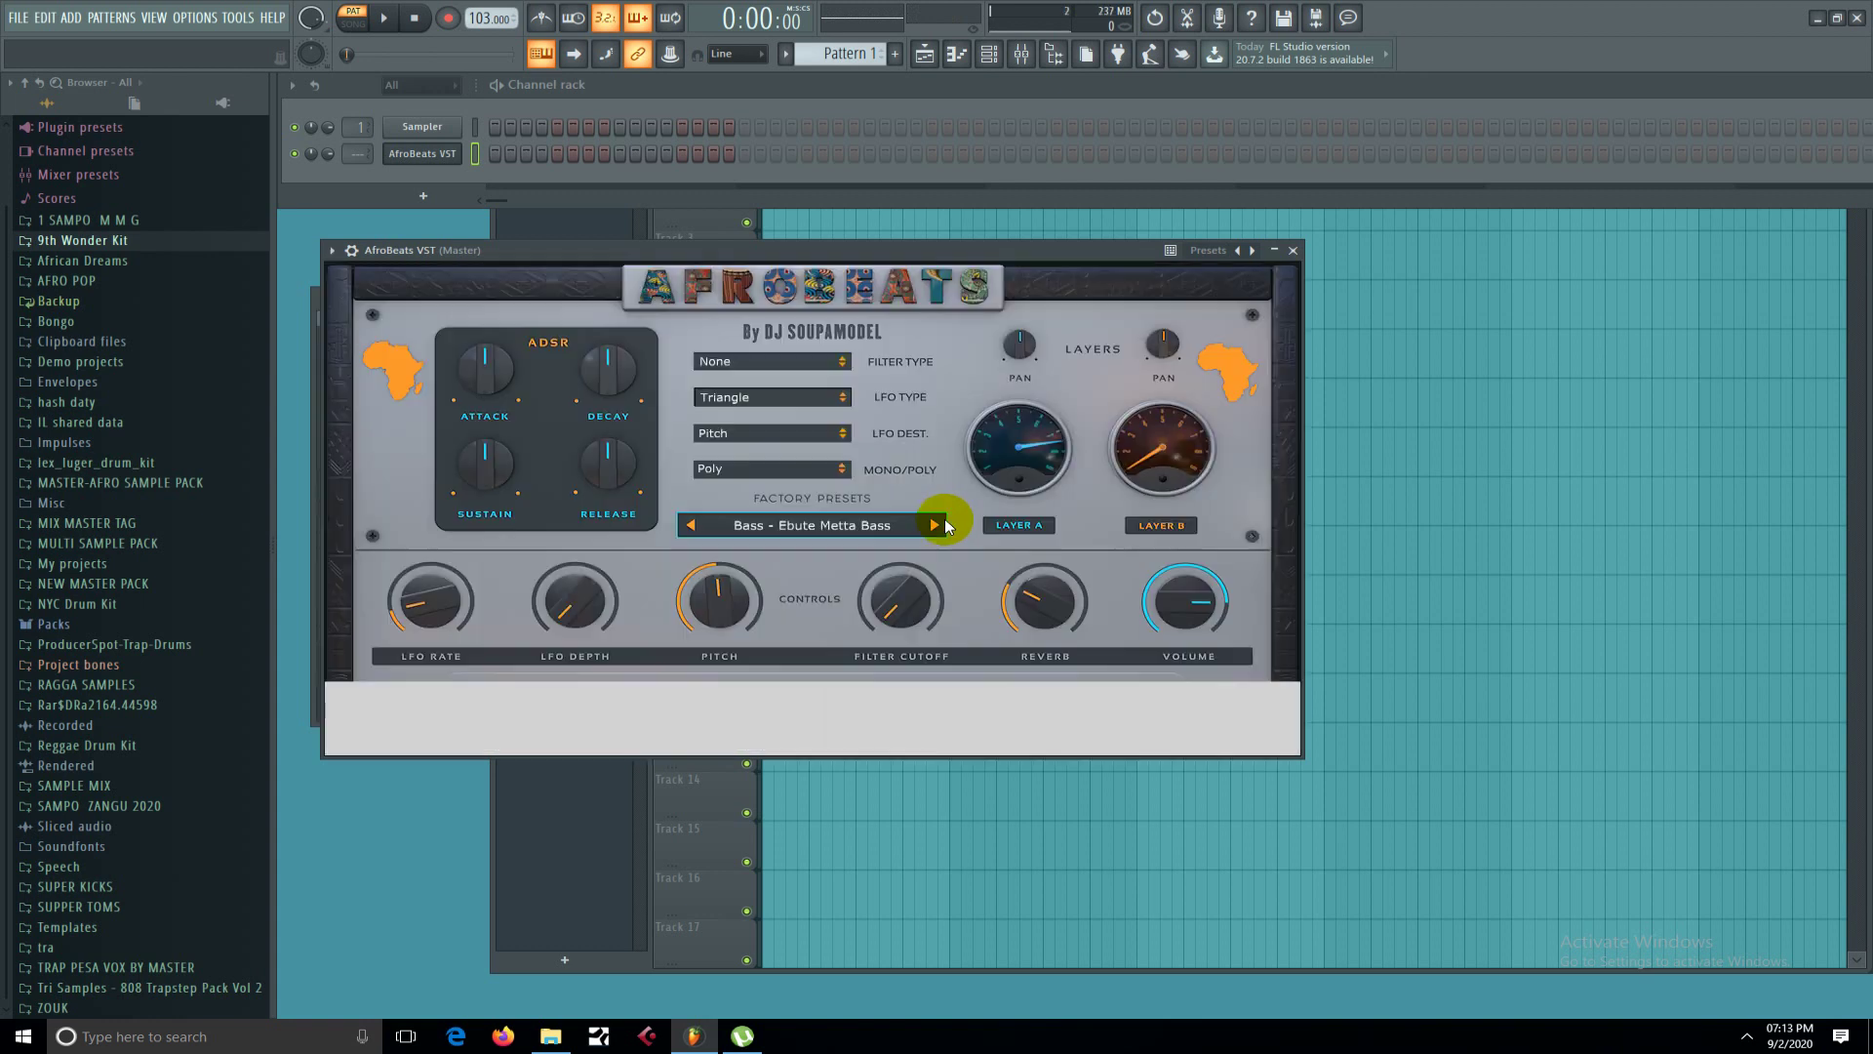
{"action": "left_click", "coordinate": [823, 726]}
Load the Perc. - Bells - Marimba preset from the instrument list and play a run of notes with it.
{"action": "left_click", "coordinate": [836, 531]}
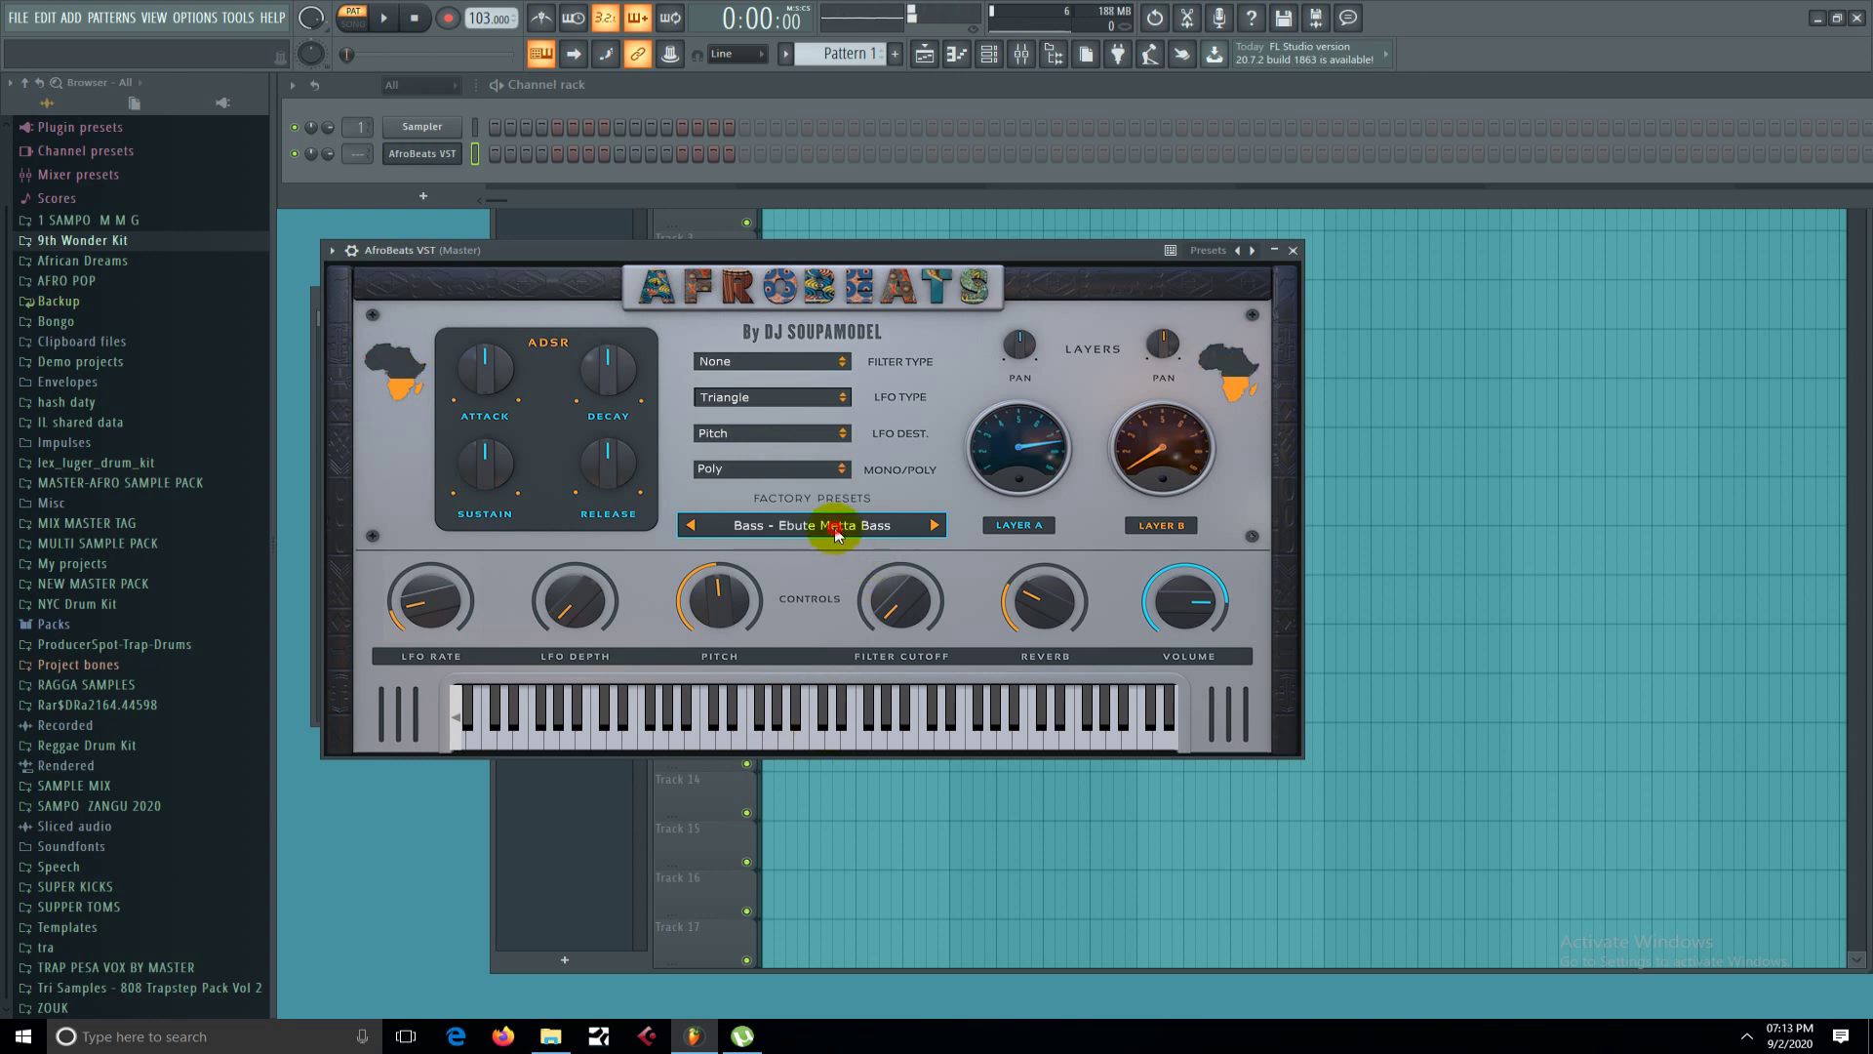
{"action": "left_click", "coordinate": [1202, 542]}
{"action": "left_click_drag", "start_coordinate": [878, 747], "coordinate": [704, 722]}
Load the Brass - Tanzania Diva preset and audition notes across the low, middle and high ranges of the plugin keyboard.
{"action": "left_click", "coordinate": [906, 527]}
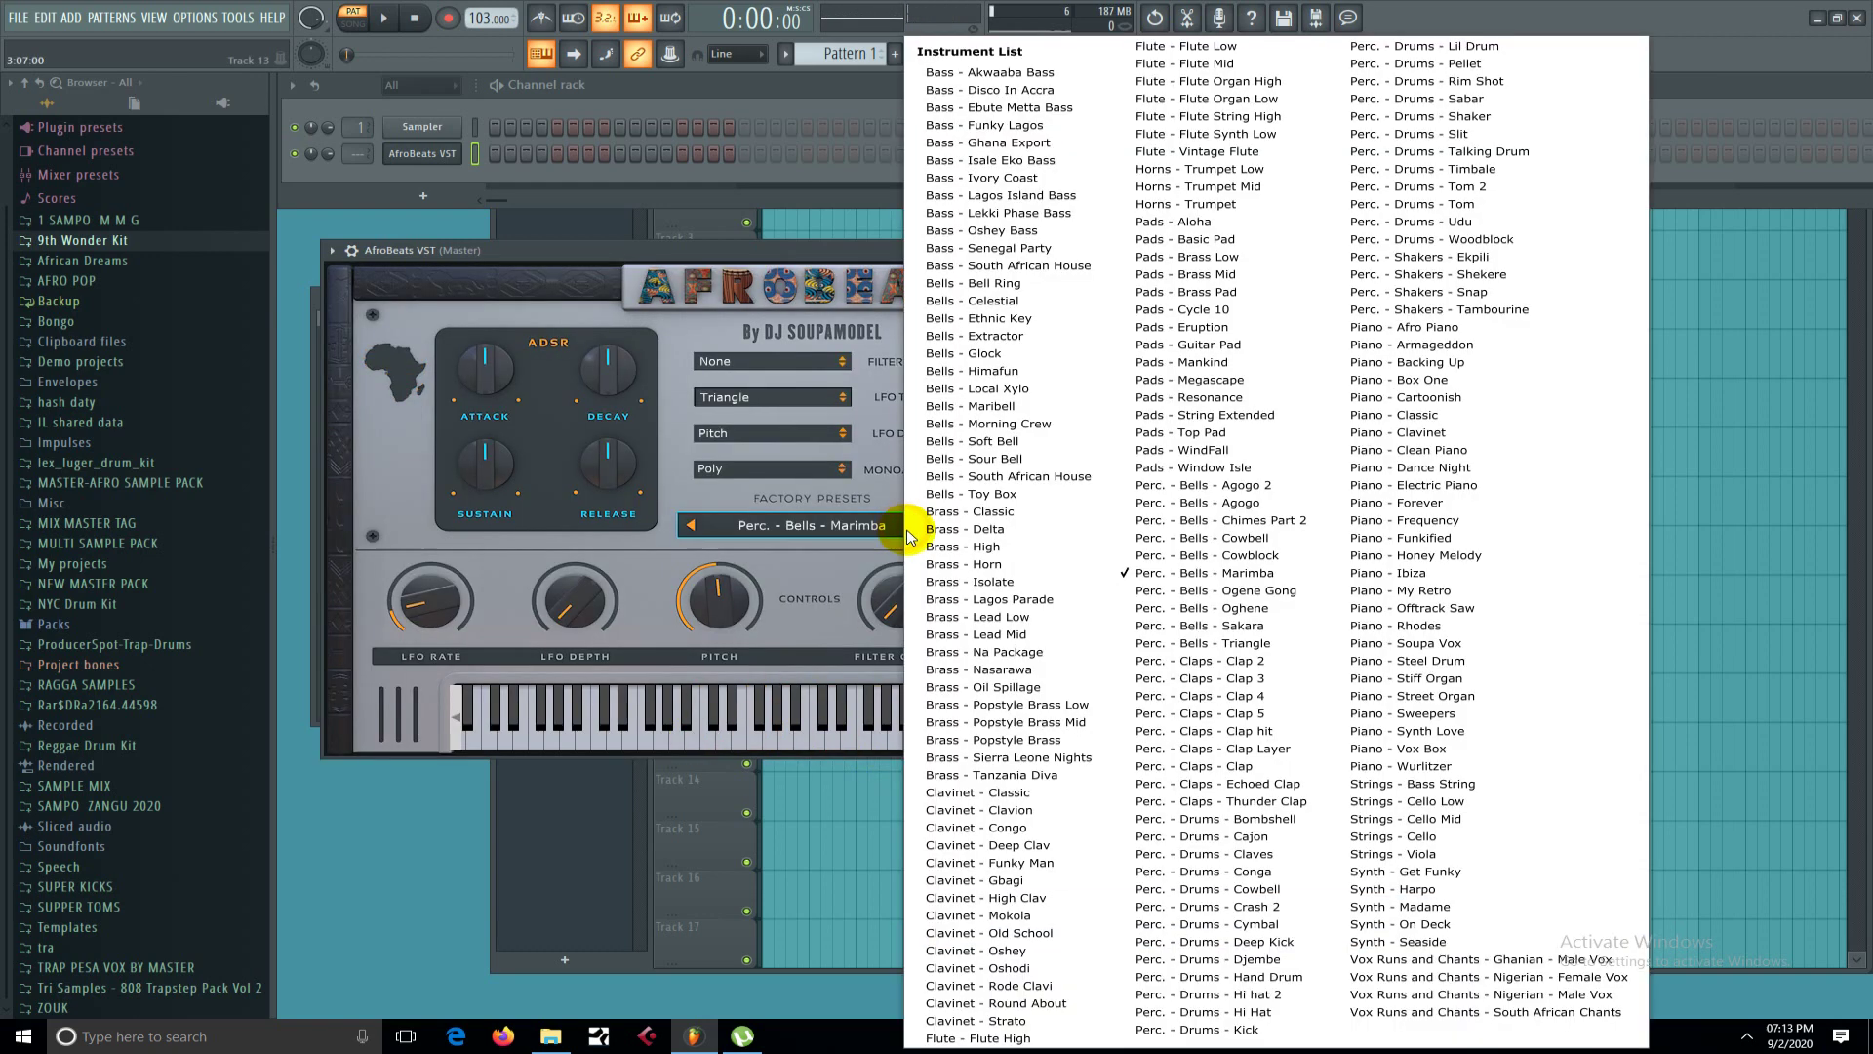
{"action": "left_click", "coordinate": [961, 775]}
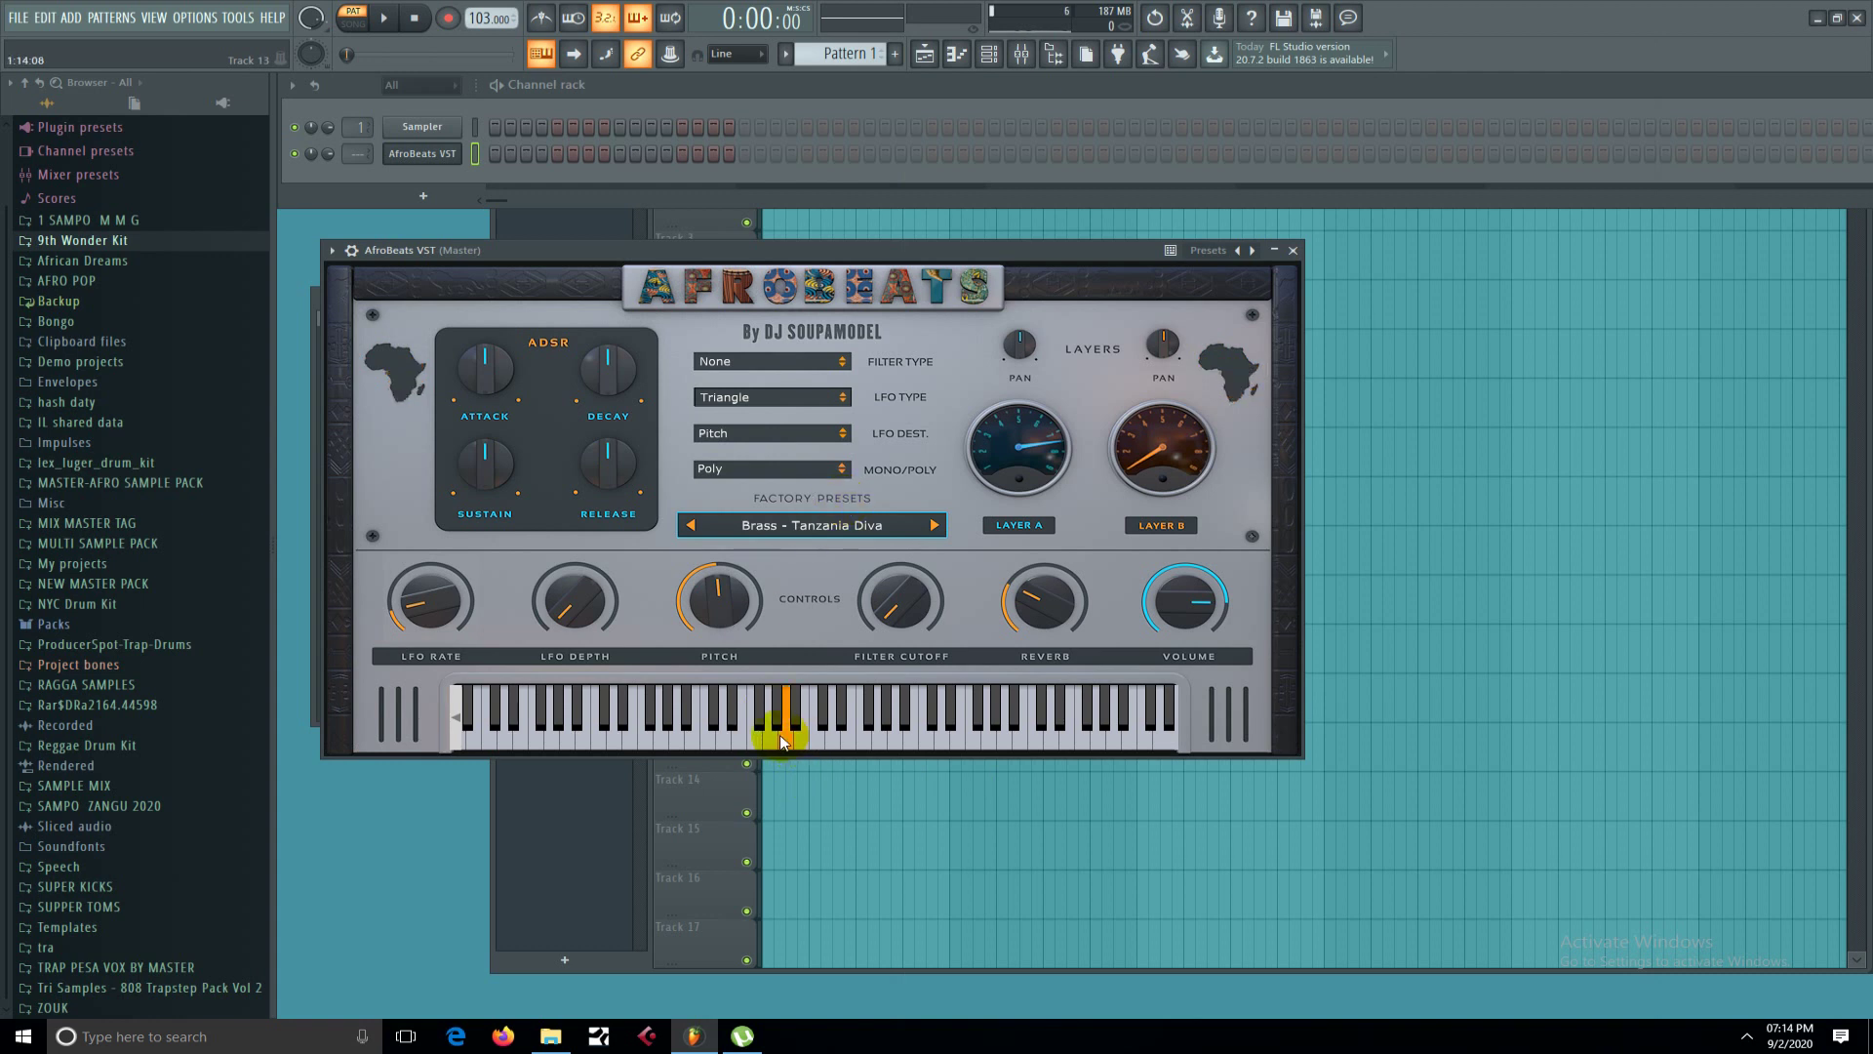
{"action": "left_click", "coordinate": [803, 745]}
{"action": "left_click", "coordinate": [722, 737]}
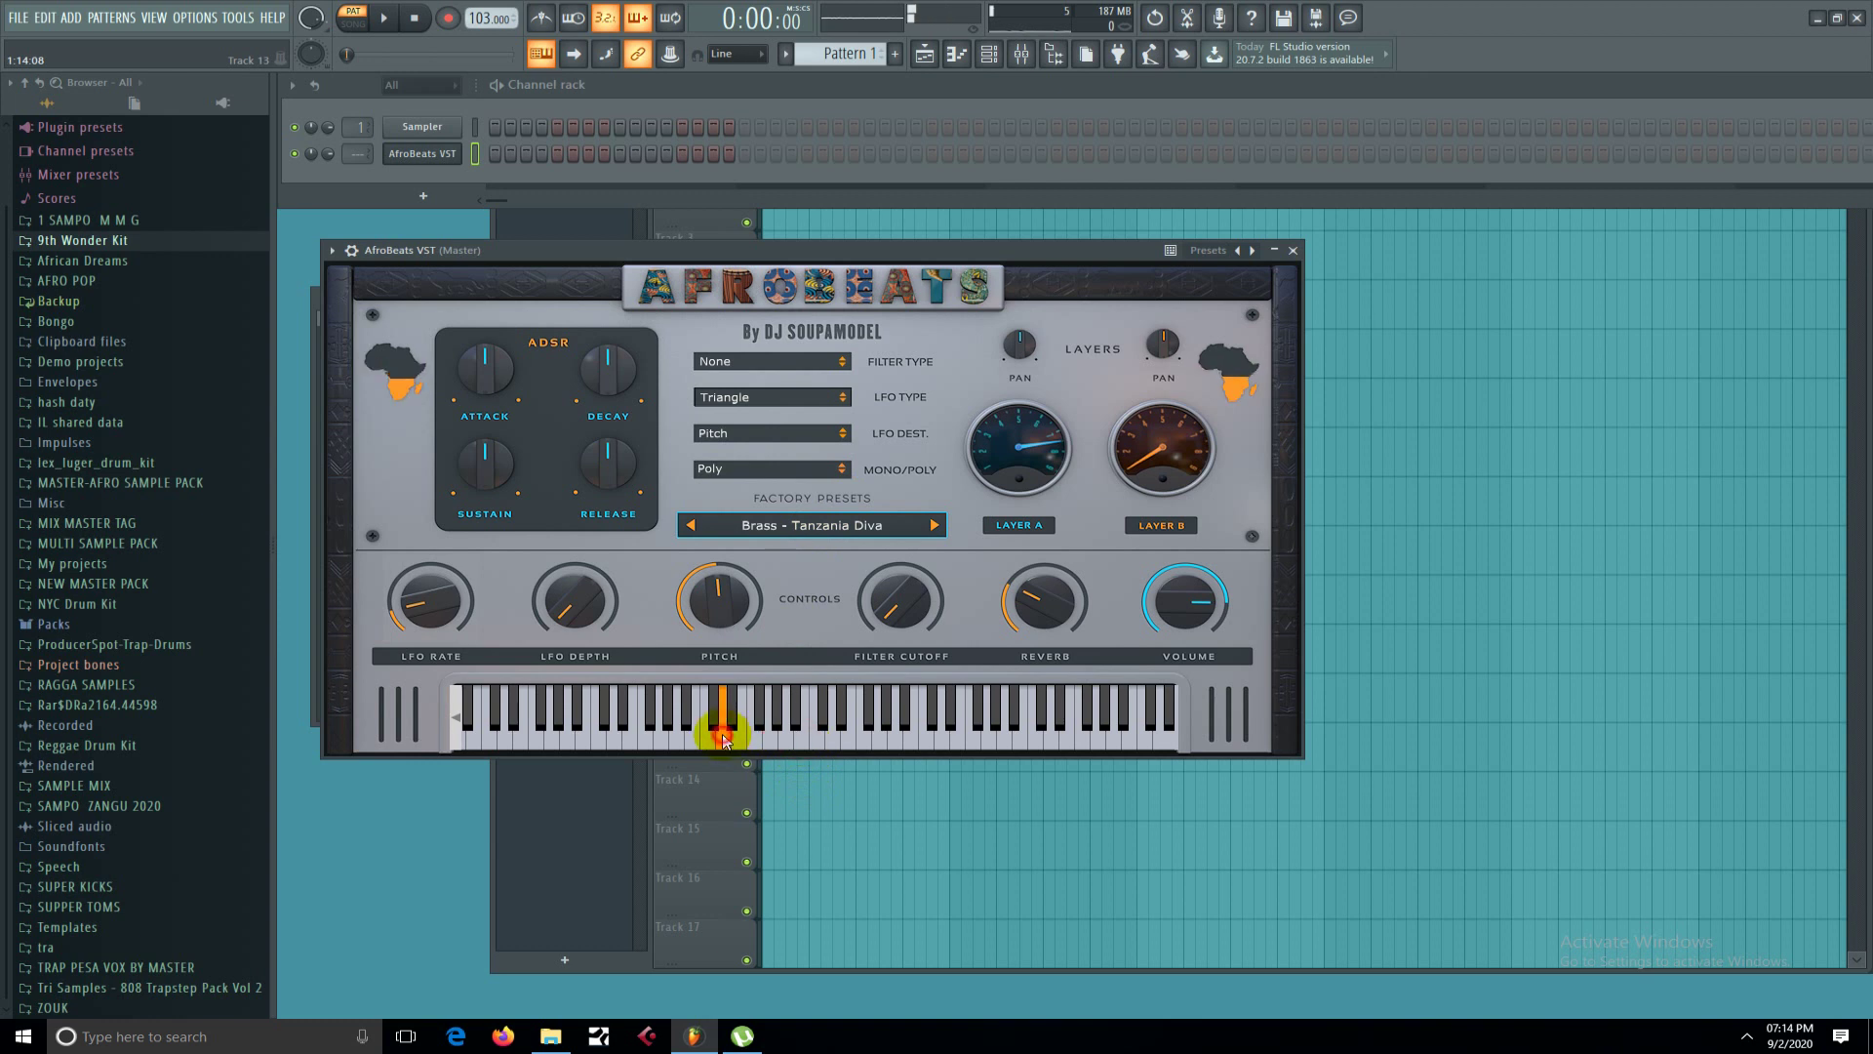
{"action": "left_click", "coordinate": [673, 736]}
{"action": "left_click", "coordinate": [945, 737]}
{"action": "left_click", "coordinate": [1083, 737]}
{"action": "left_click", "coordinate": [1127, 737]}
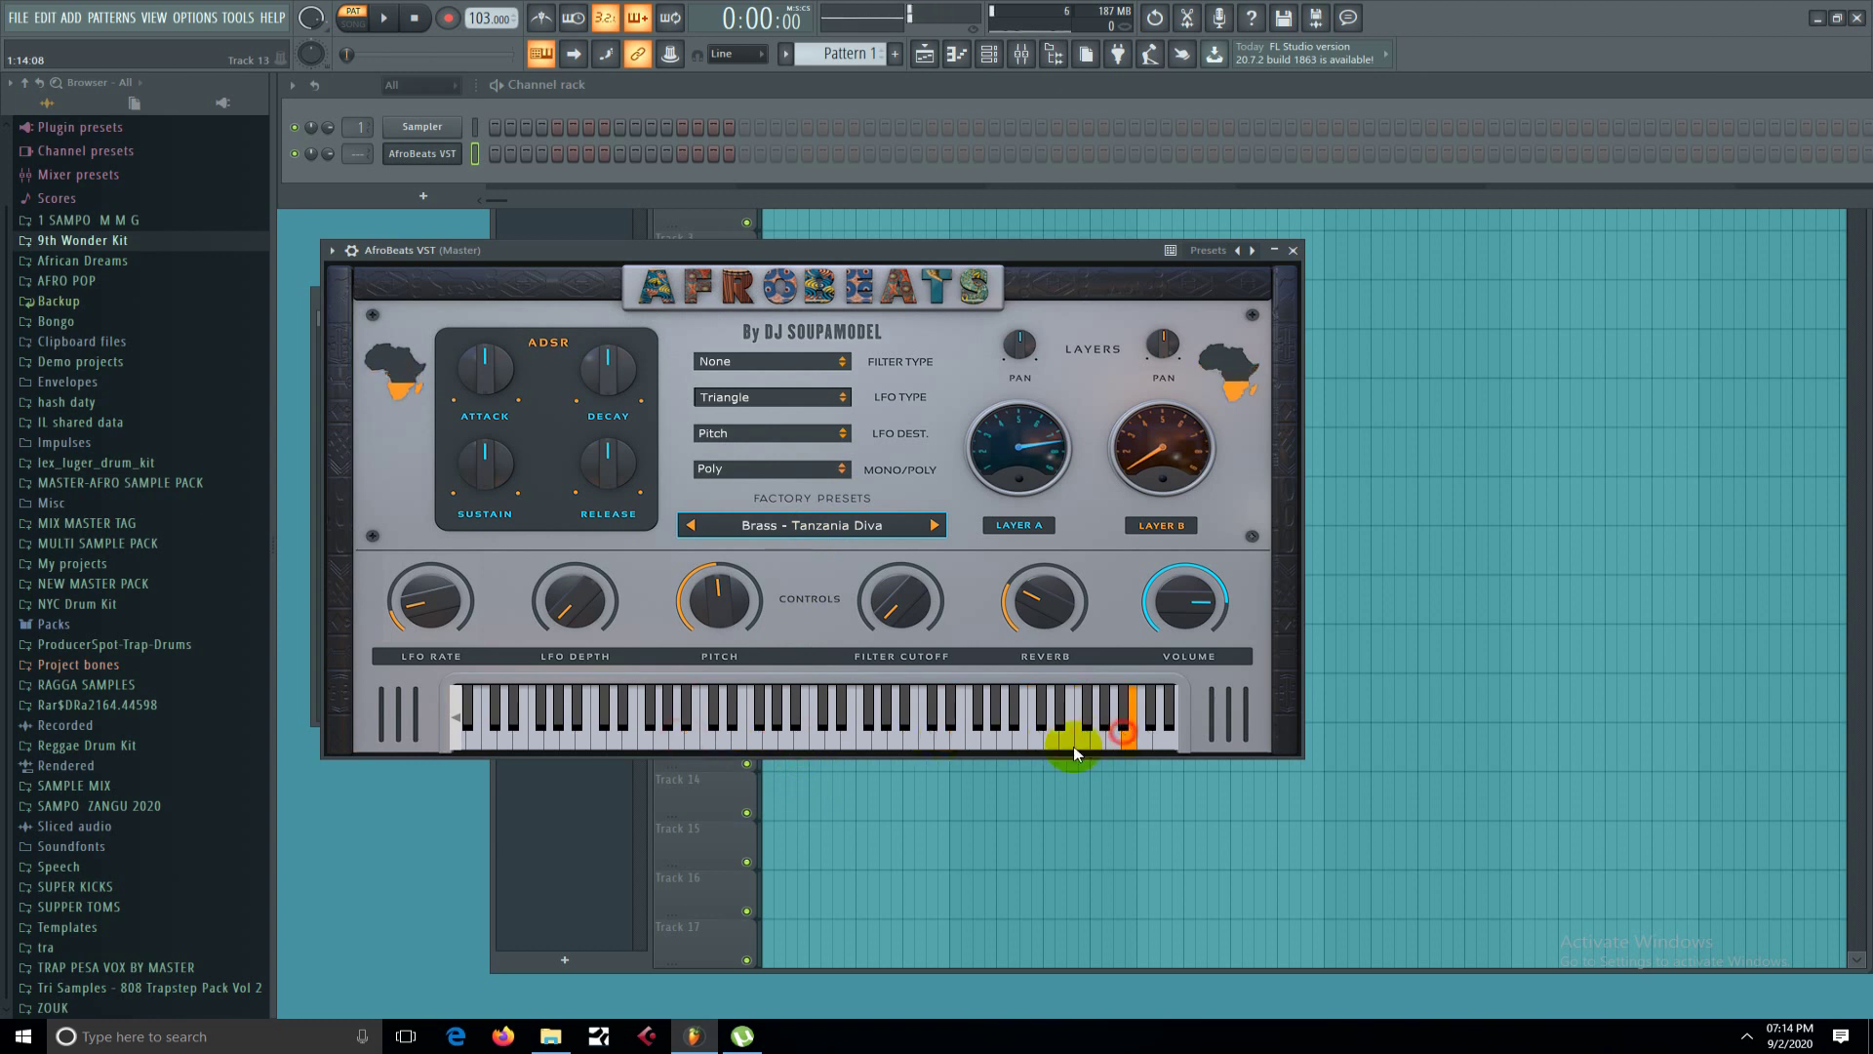
{"action": "left_click", "coordinate": [1066, 744]}
{"action": "left_click", "coordinate": [987, 740]}
{"action": "left_click", "coordinate": [1020, 741]}
{"action": "left_click", "coordinate": [957, 739]}
{"action": "left_click", "coordinate": [849, 740]}
{"action": "left_click", "coordinate": [1007, 738]}
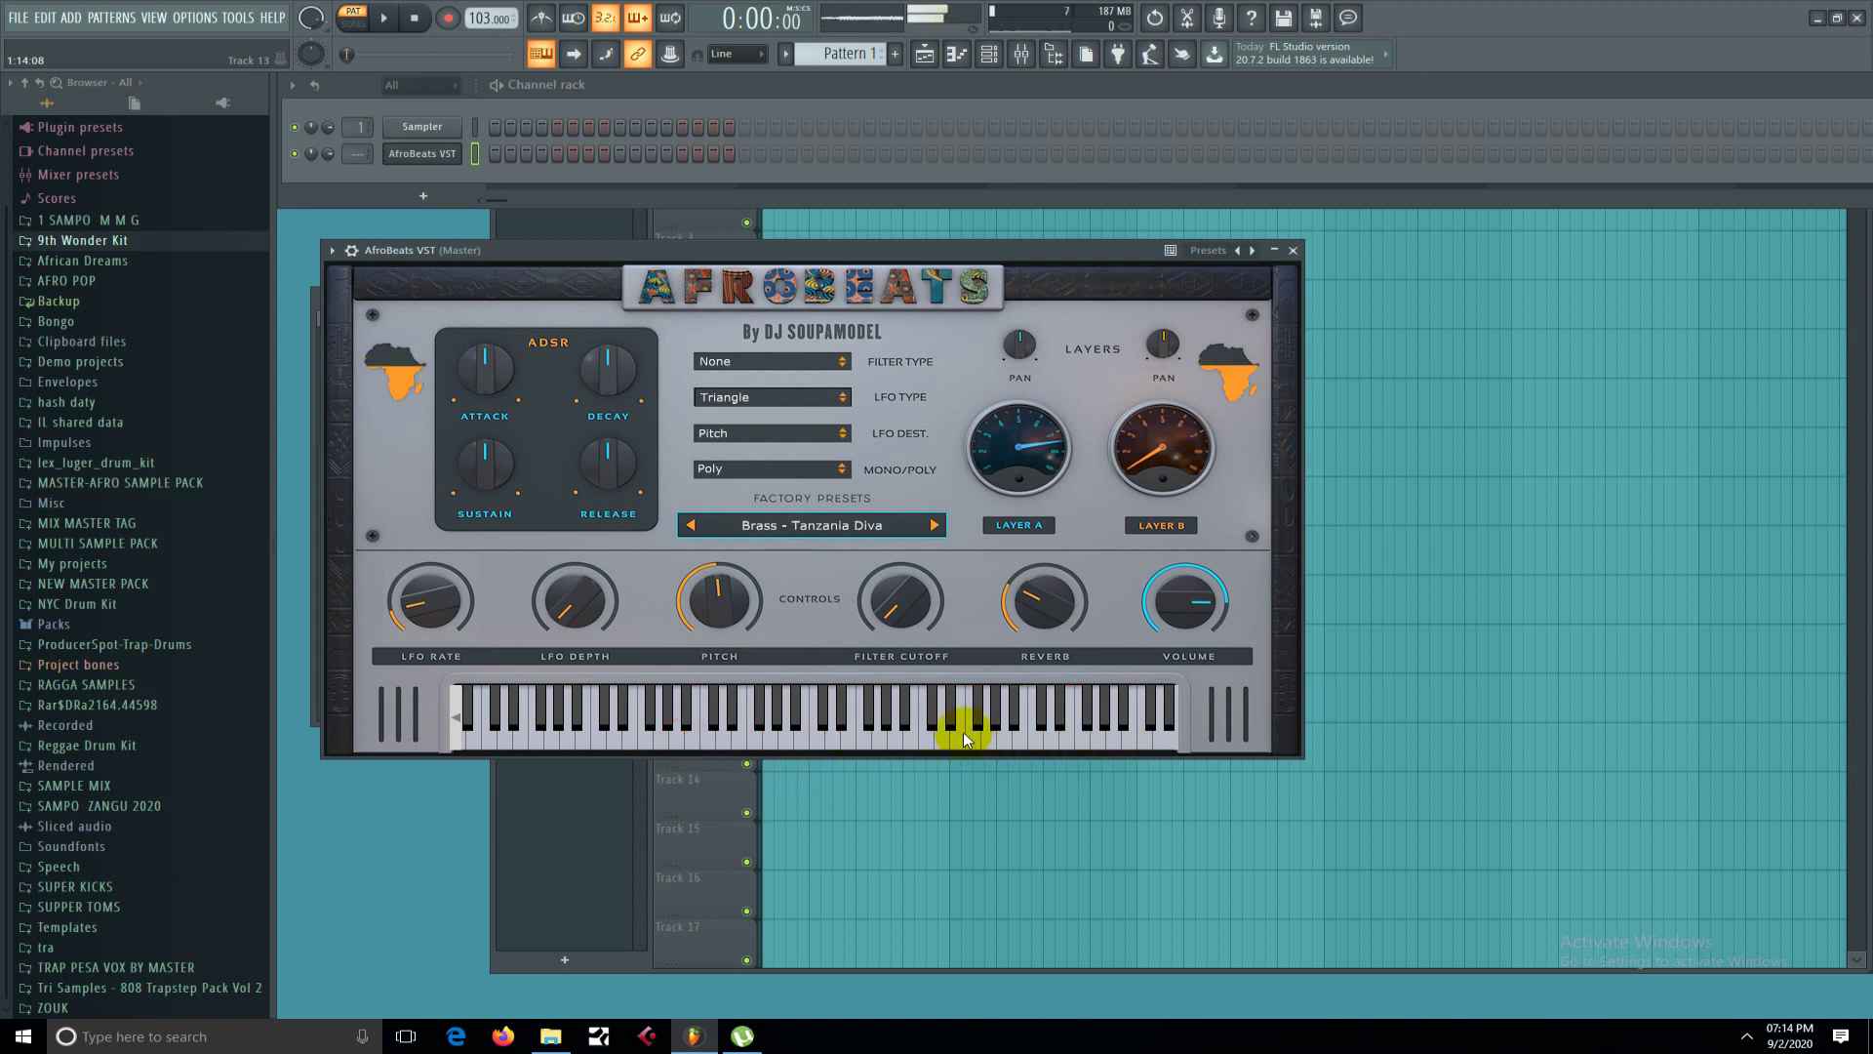
{"action": "left_click", "coordinate": [1006, 739]}
{"action": "left_click", "coordinate": [958, 740]}
{"action": "left_click", "coordinate": [917, 607]}
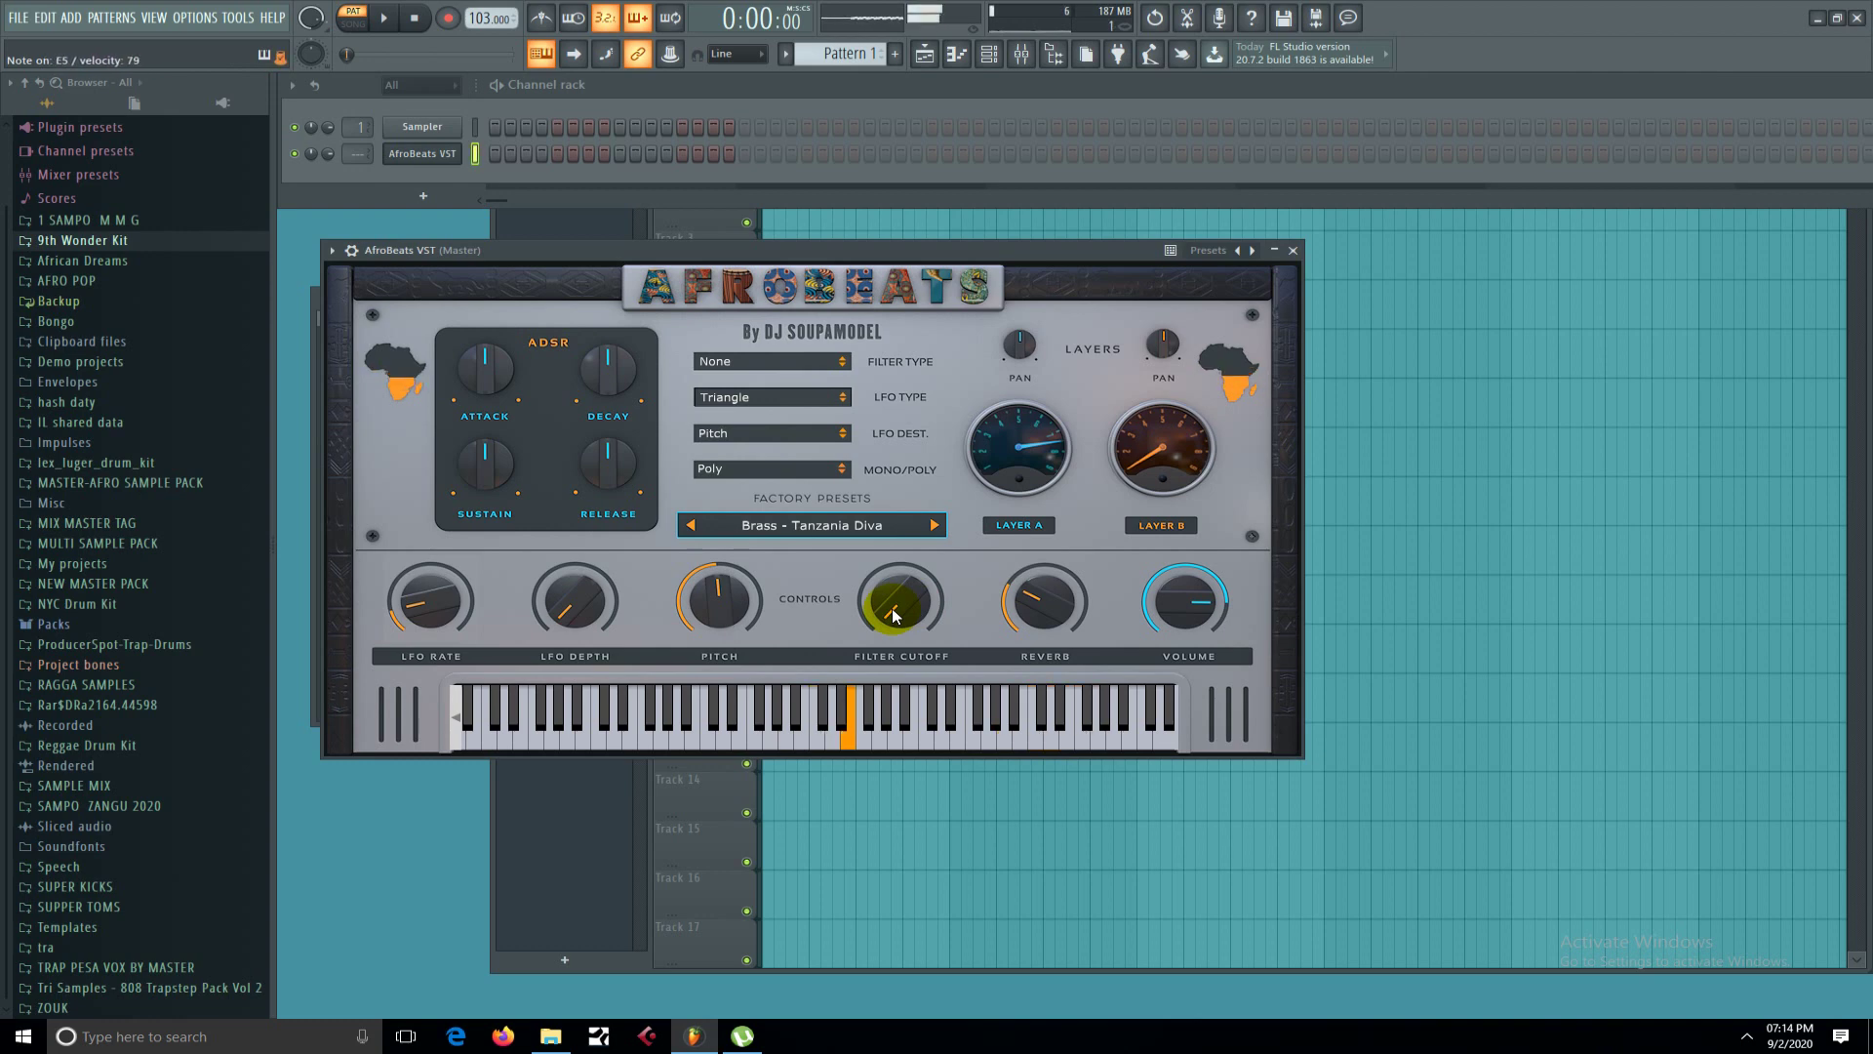
Load the Piano - Forever preset in AfroBeats VST and raise the plugin's volume knob to maximum.
{"action": "left_click", "coordinate": [893, 532]}
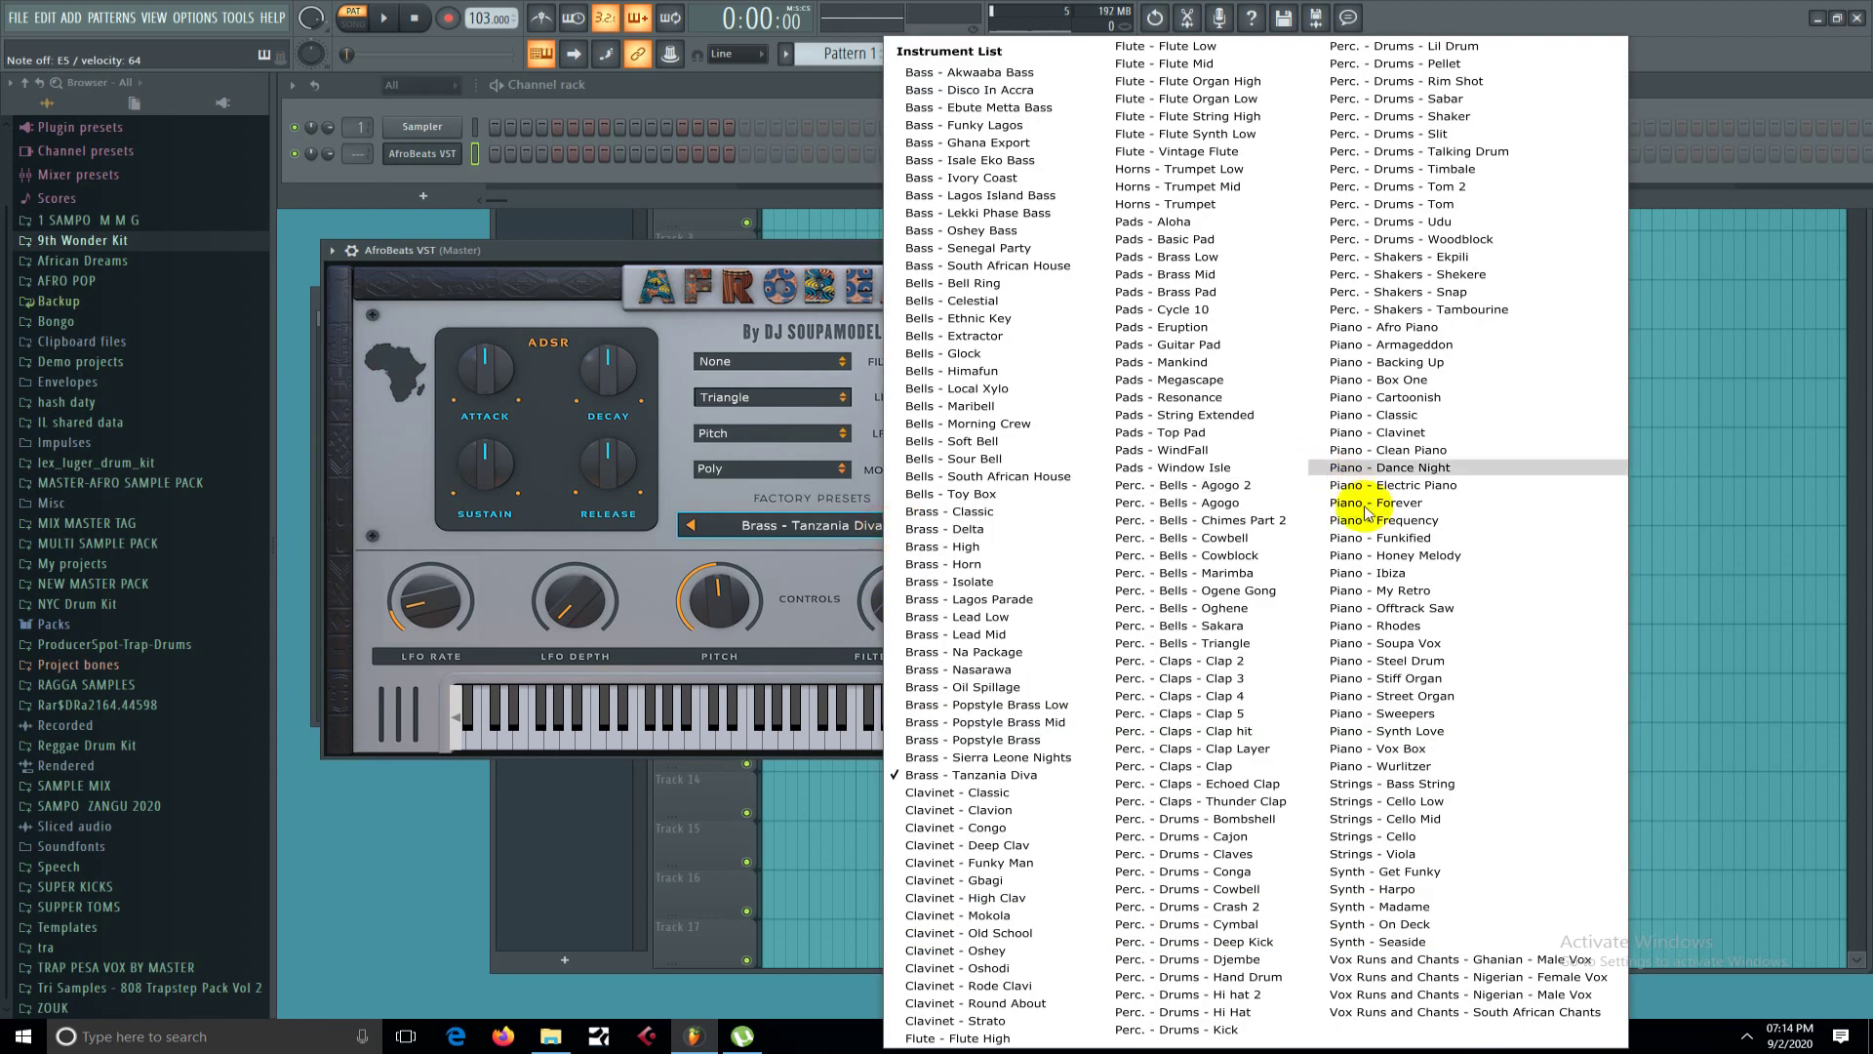
{"action": "left_click", "coordinate": [1412, 506]}
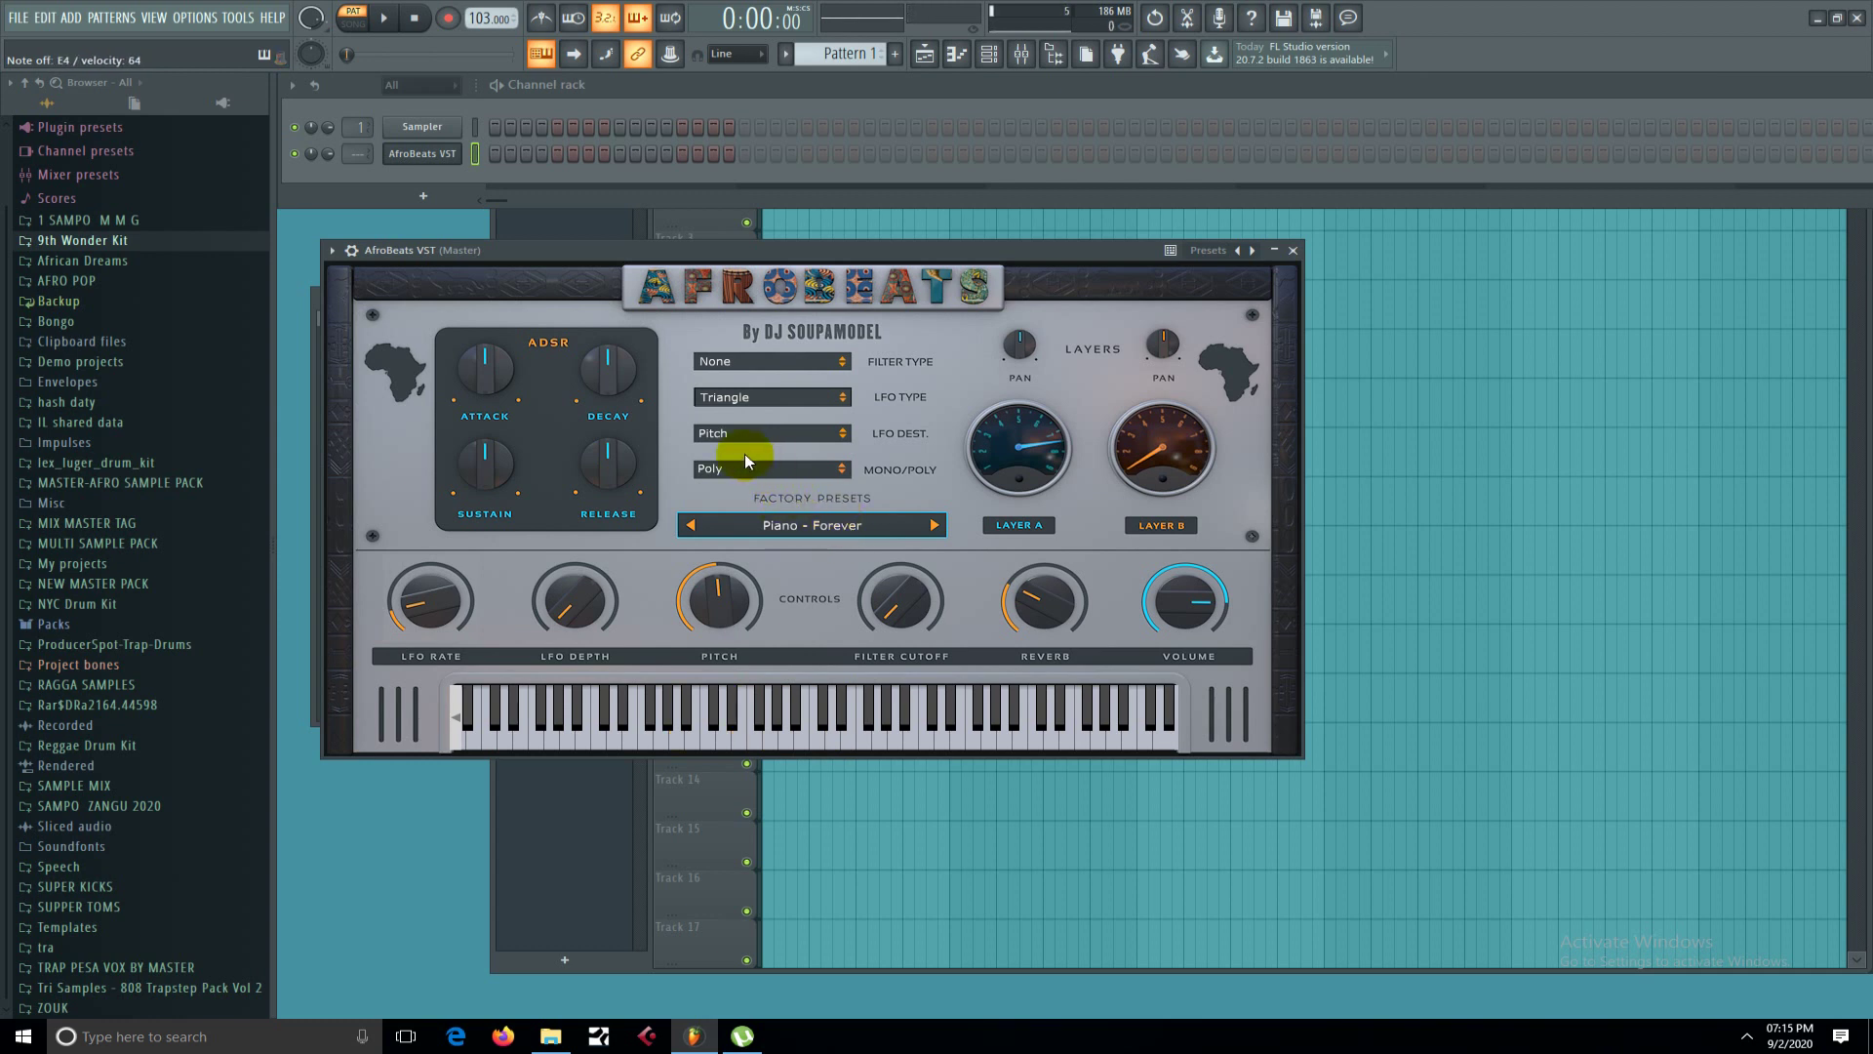
{"action": "left_click", "coordinate": [744, 253]}
{"action": "left_click_drag", "start_coordinate": [743, 255], "coordinate": [756, 239]}
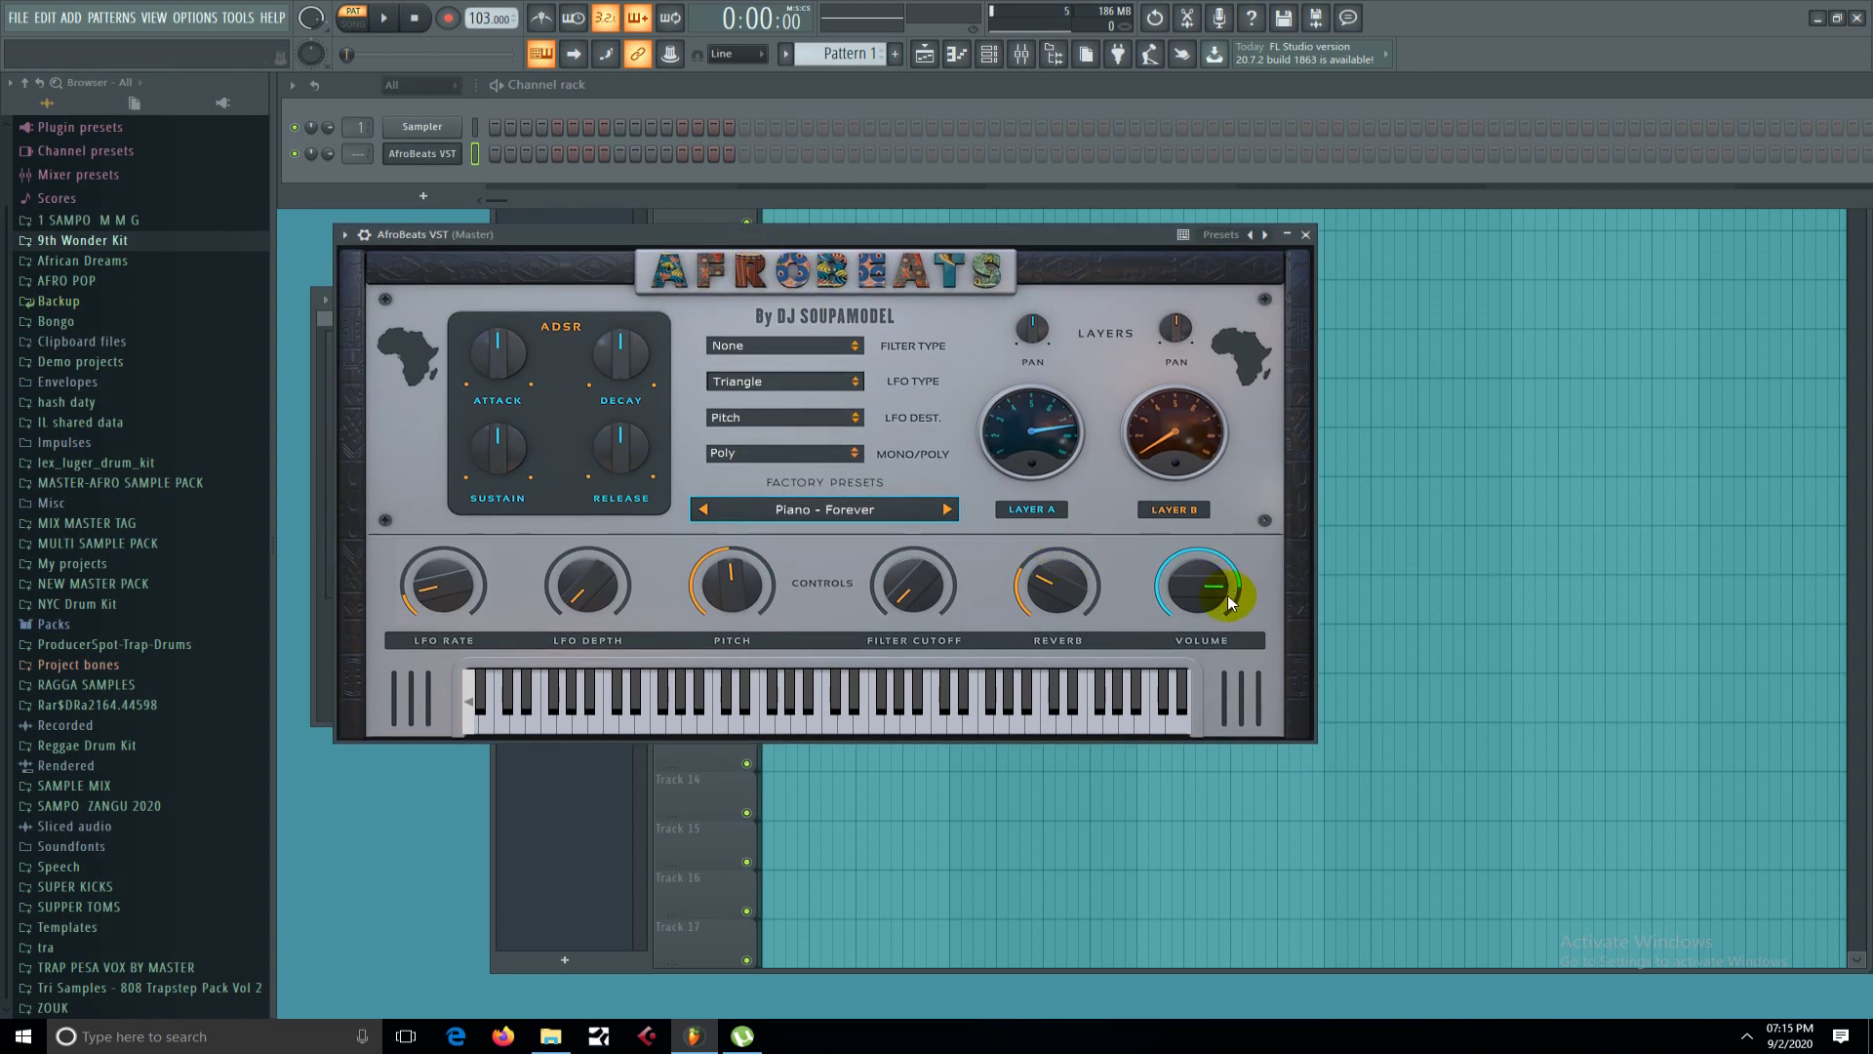
{"action": "mouse_move", "coordinate": [1212, 593]}
{"action": "left_mouse_down"}
{"action": "mouse_move", "coordinate": [1231, 515]}
{"action": "mouse_move", "coordinate": [1184, 558]}
{"action": "left_mouse_up"}
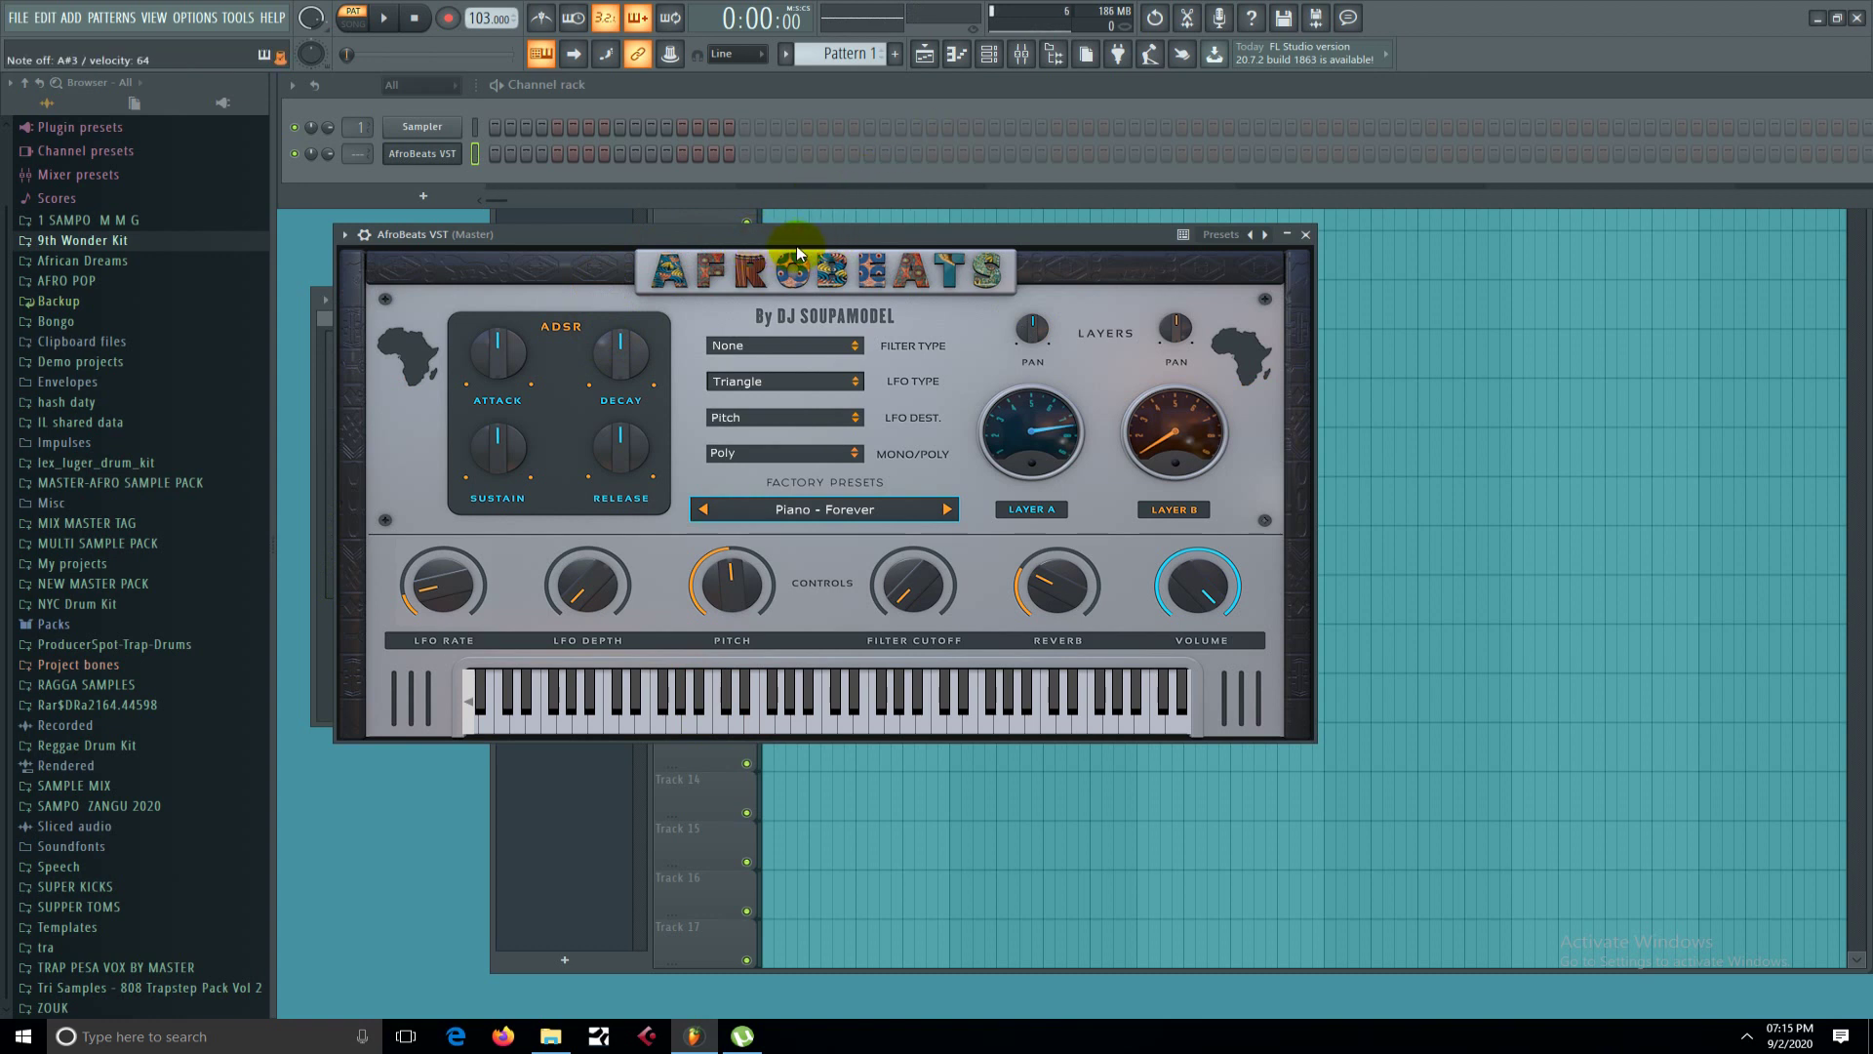
{"action": "left_click", "coordinate": [854, 511]}
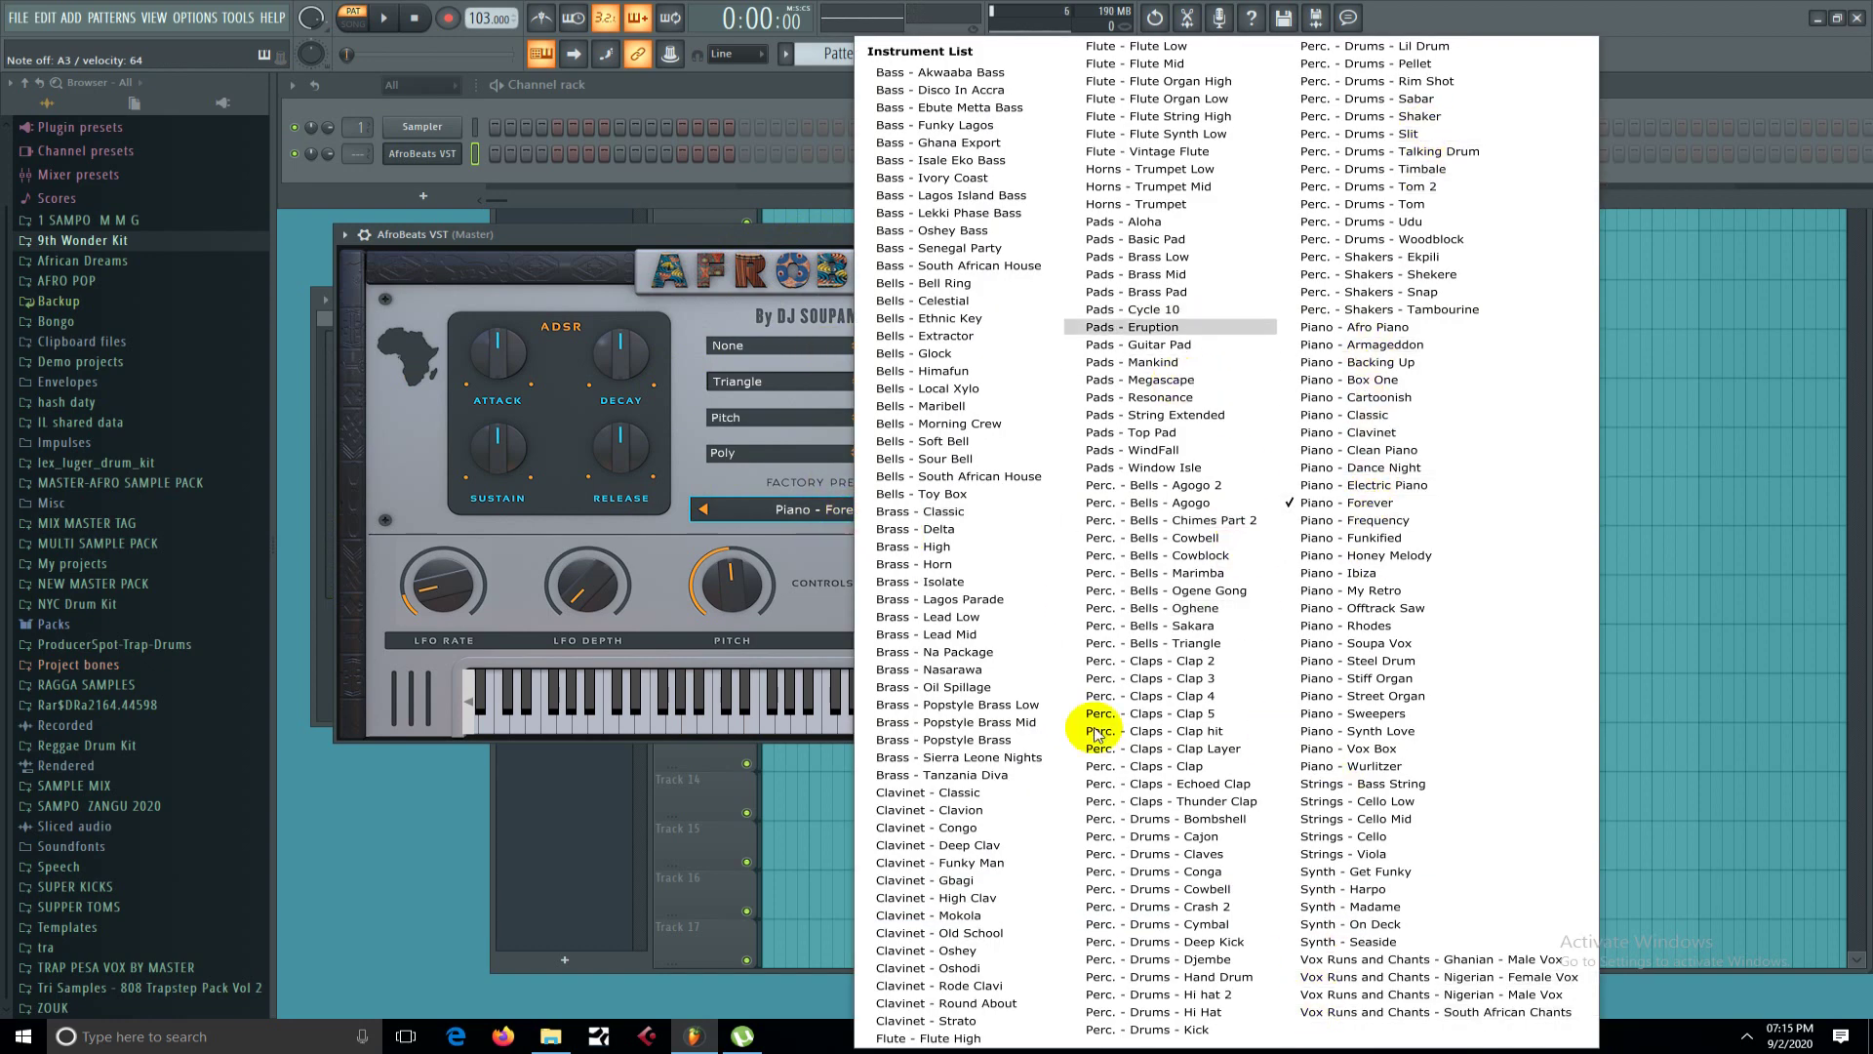
{"action": "left_click", "coordinate": [717, 239]}
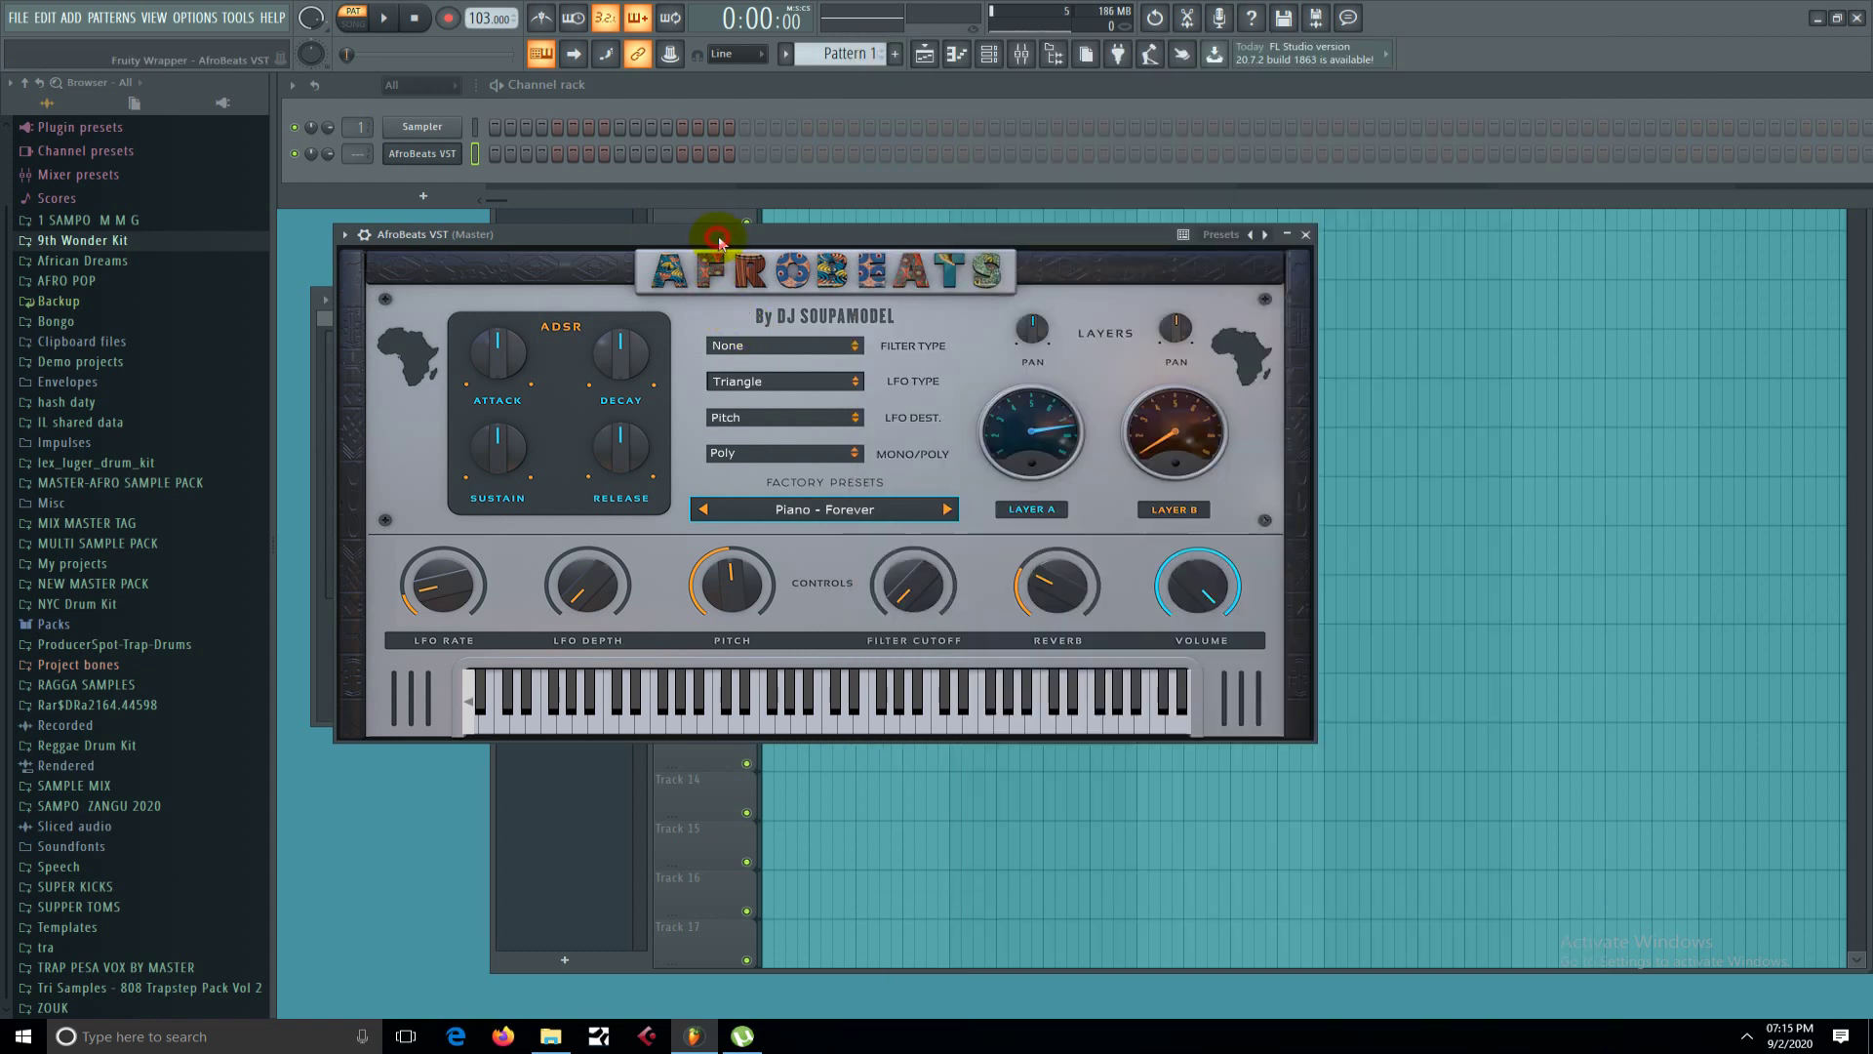
Close the AfroBeats VST window and replace that channel's instrument with Latin Urban VSTi.
{"action": "left_click", "coordinate": [1306, 239]}
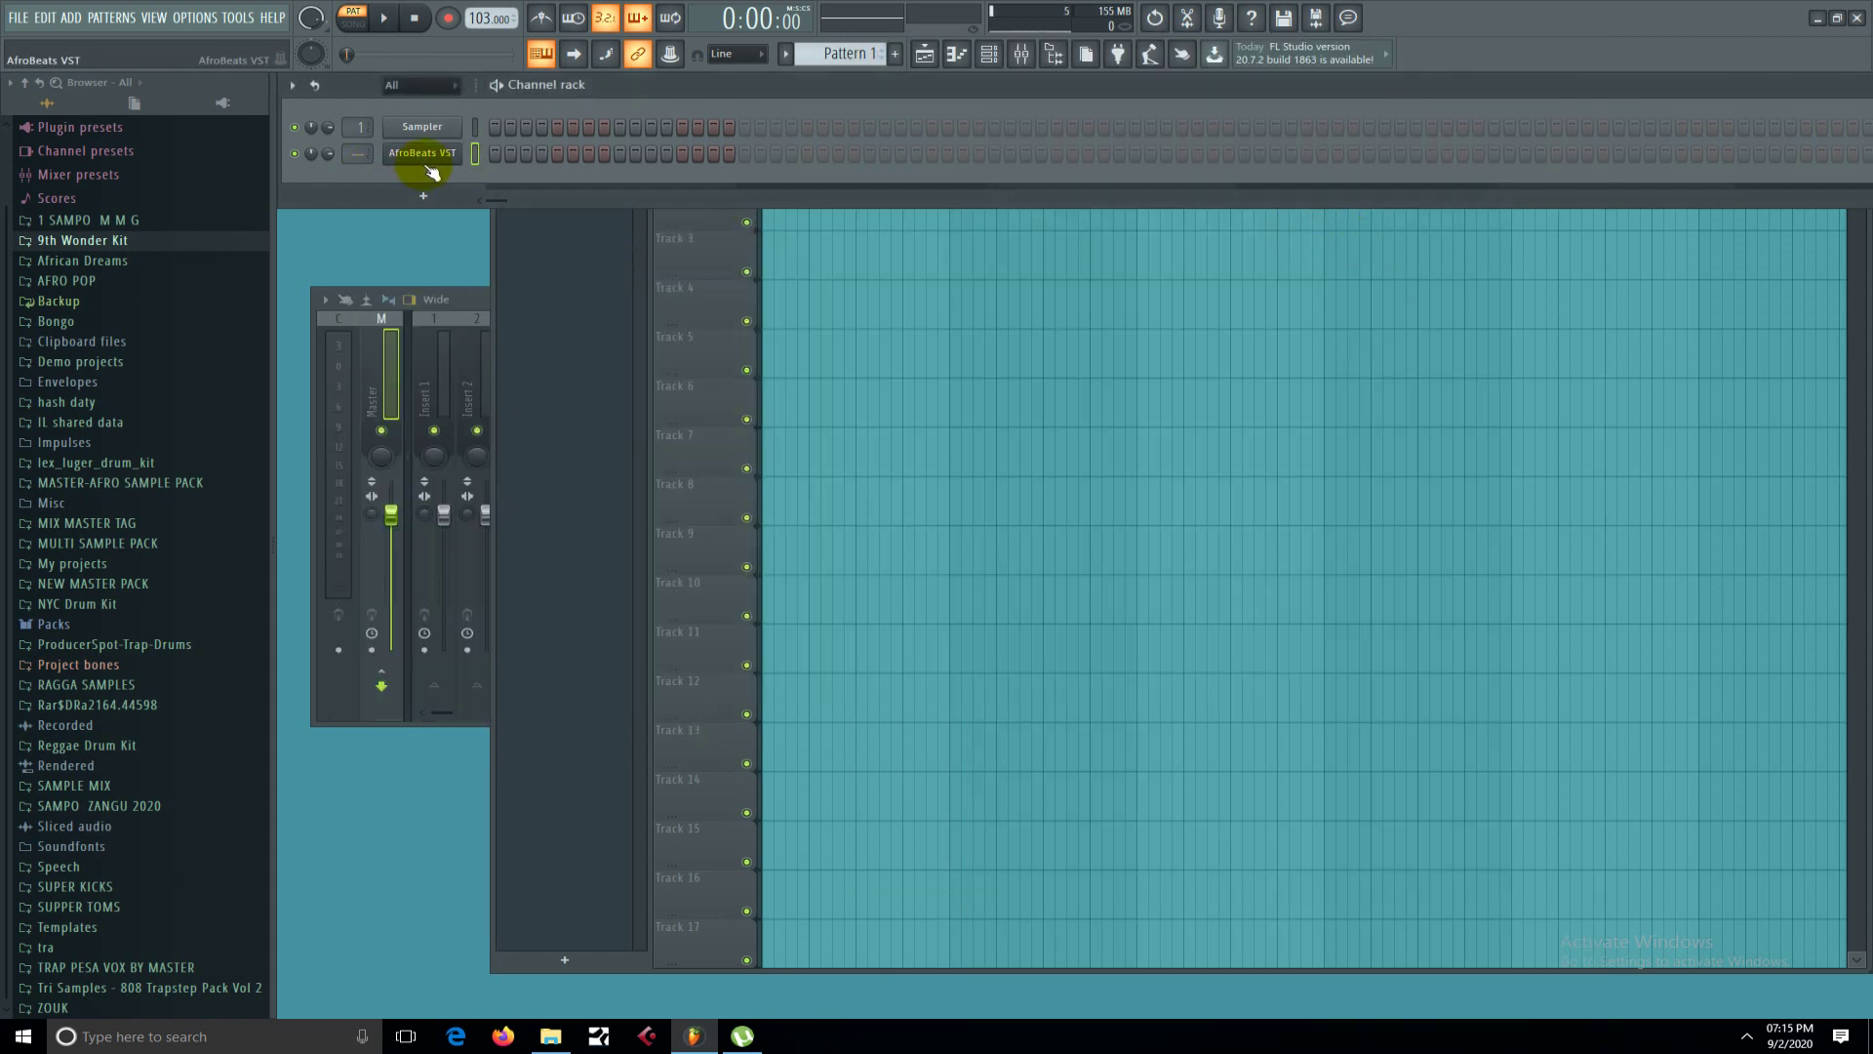
{"action": "right_click", "coordinate": [426, 160]}
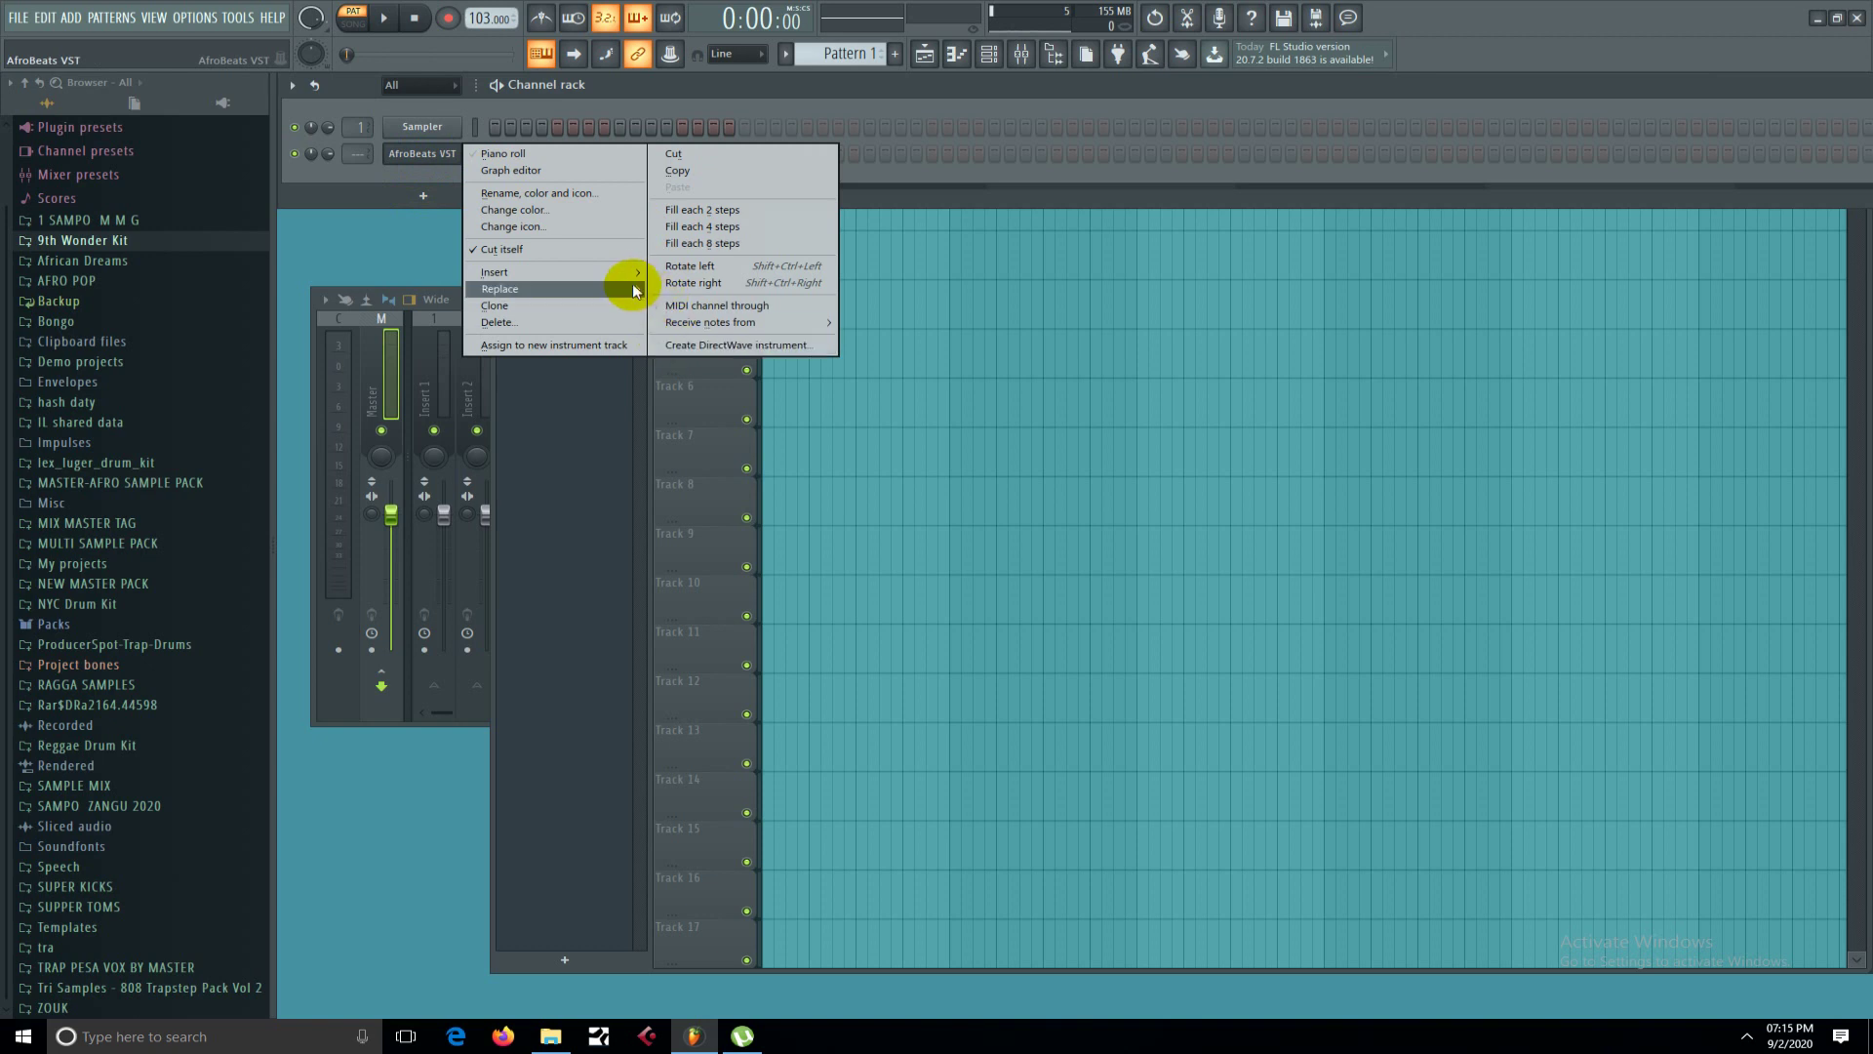
{"action": "mouse_move", "coordinate": [630, 285]}
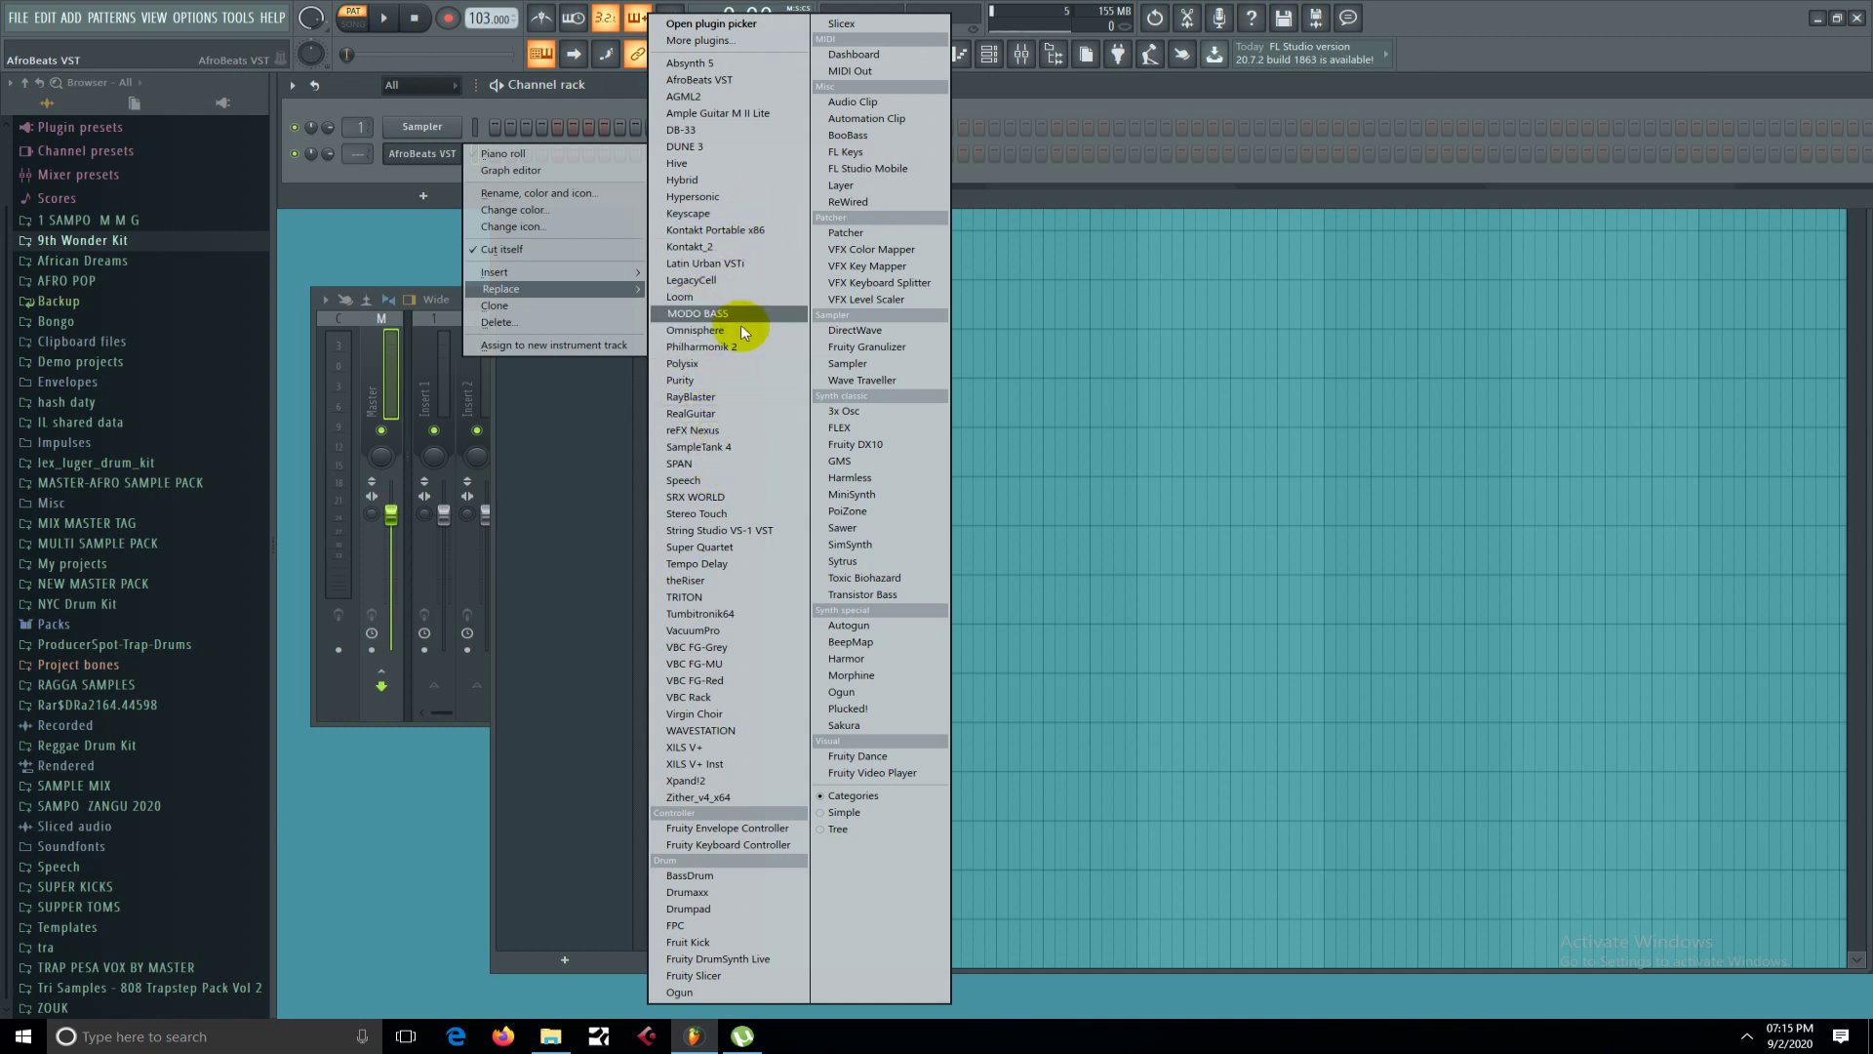
{"action": "left_click", "coordinate": [729, 263]}
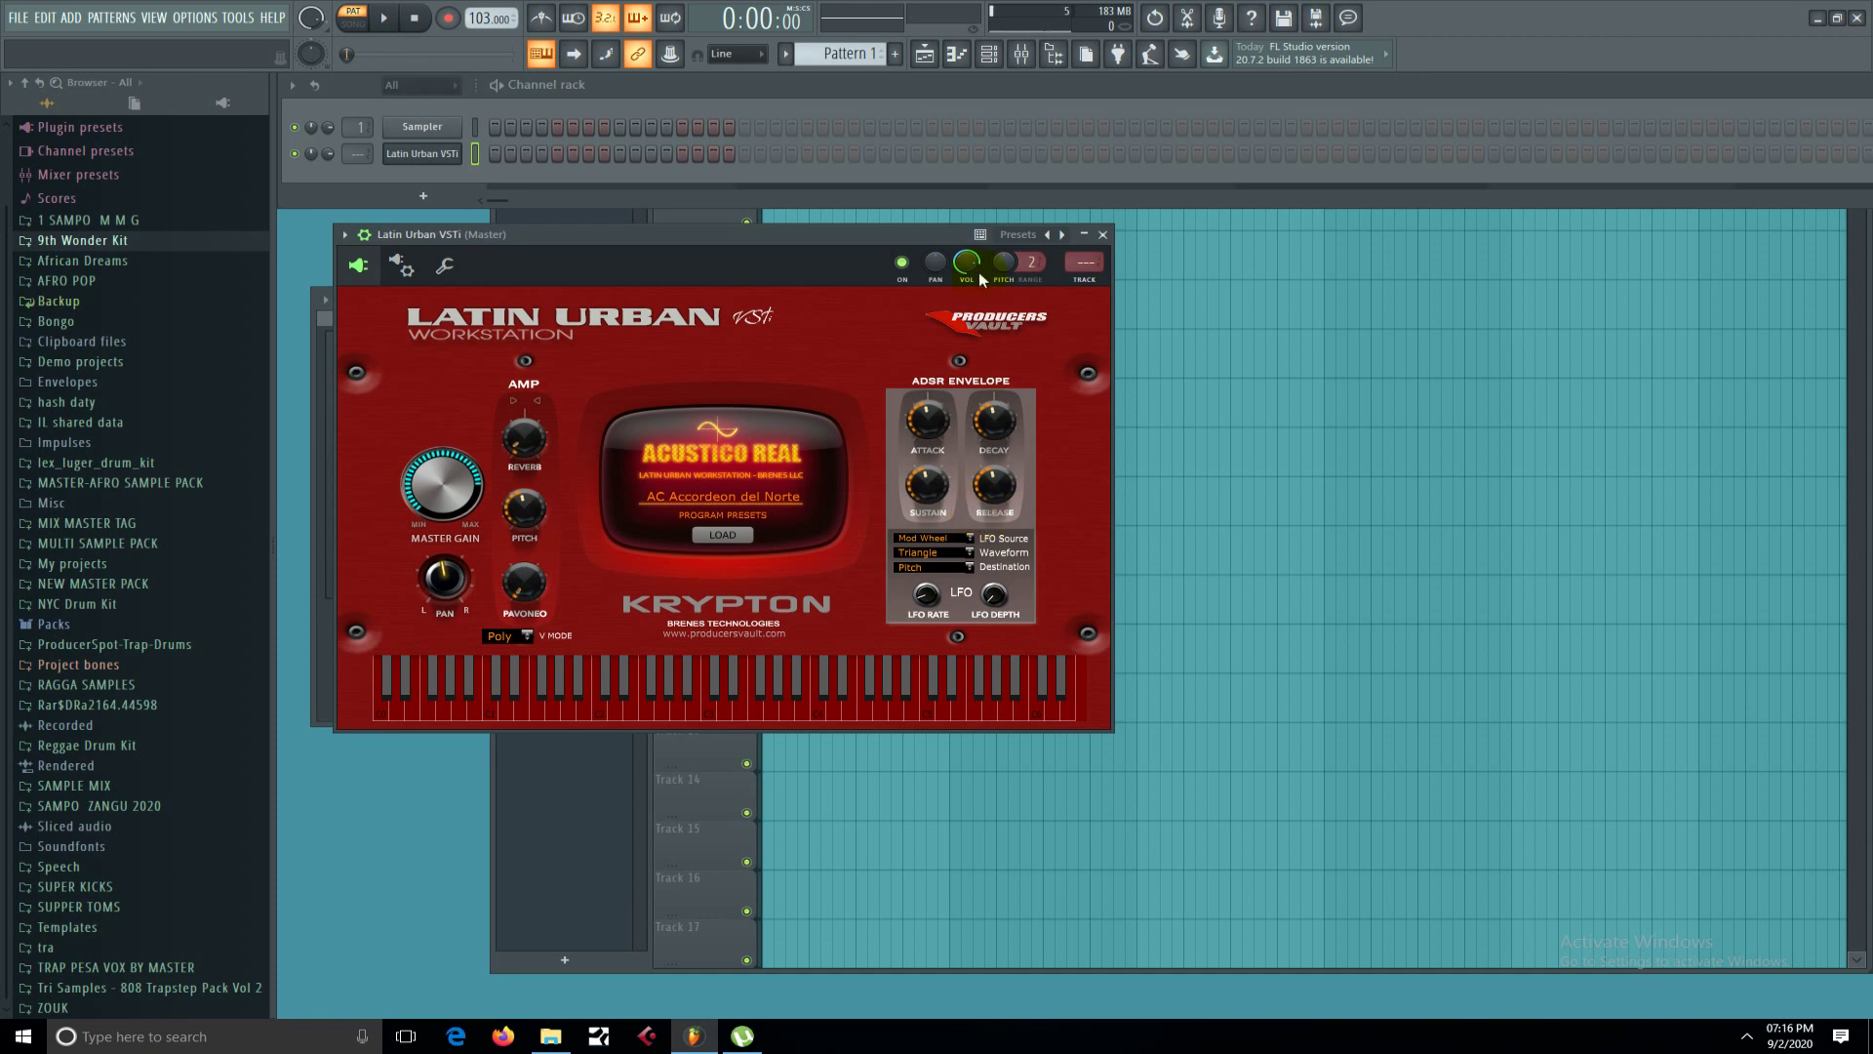
Load the DM Caribbean Drum Kit in Latin Urban VSTi and audition its CB and KICK3 pads.
{"action": "left_click", "coordinate": [740, 530]}
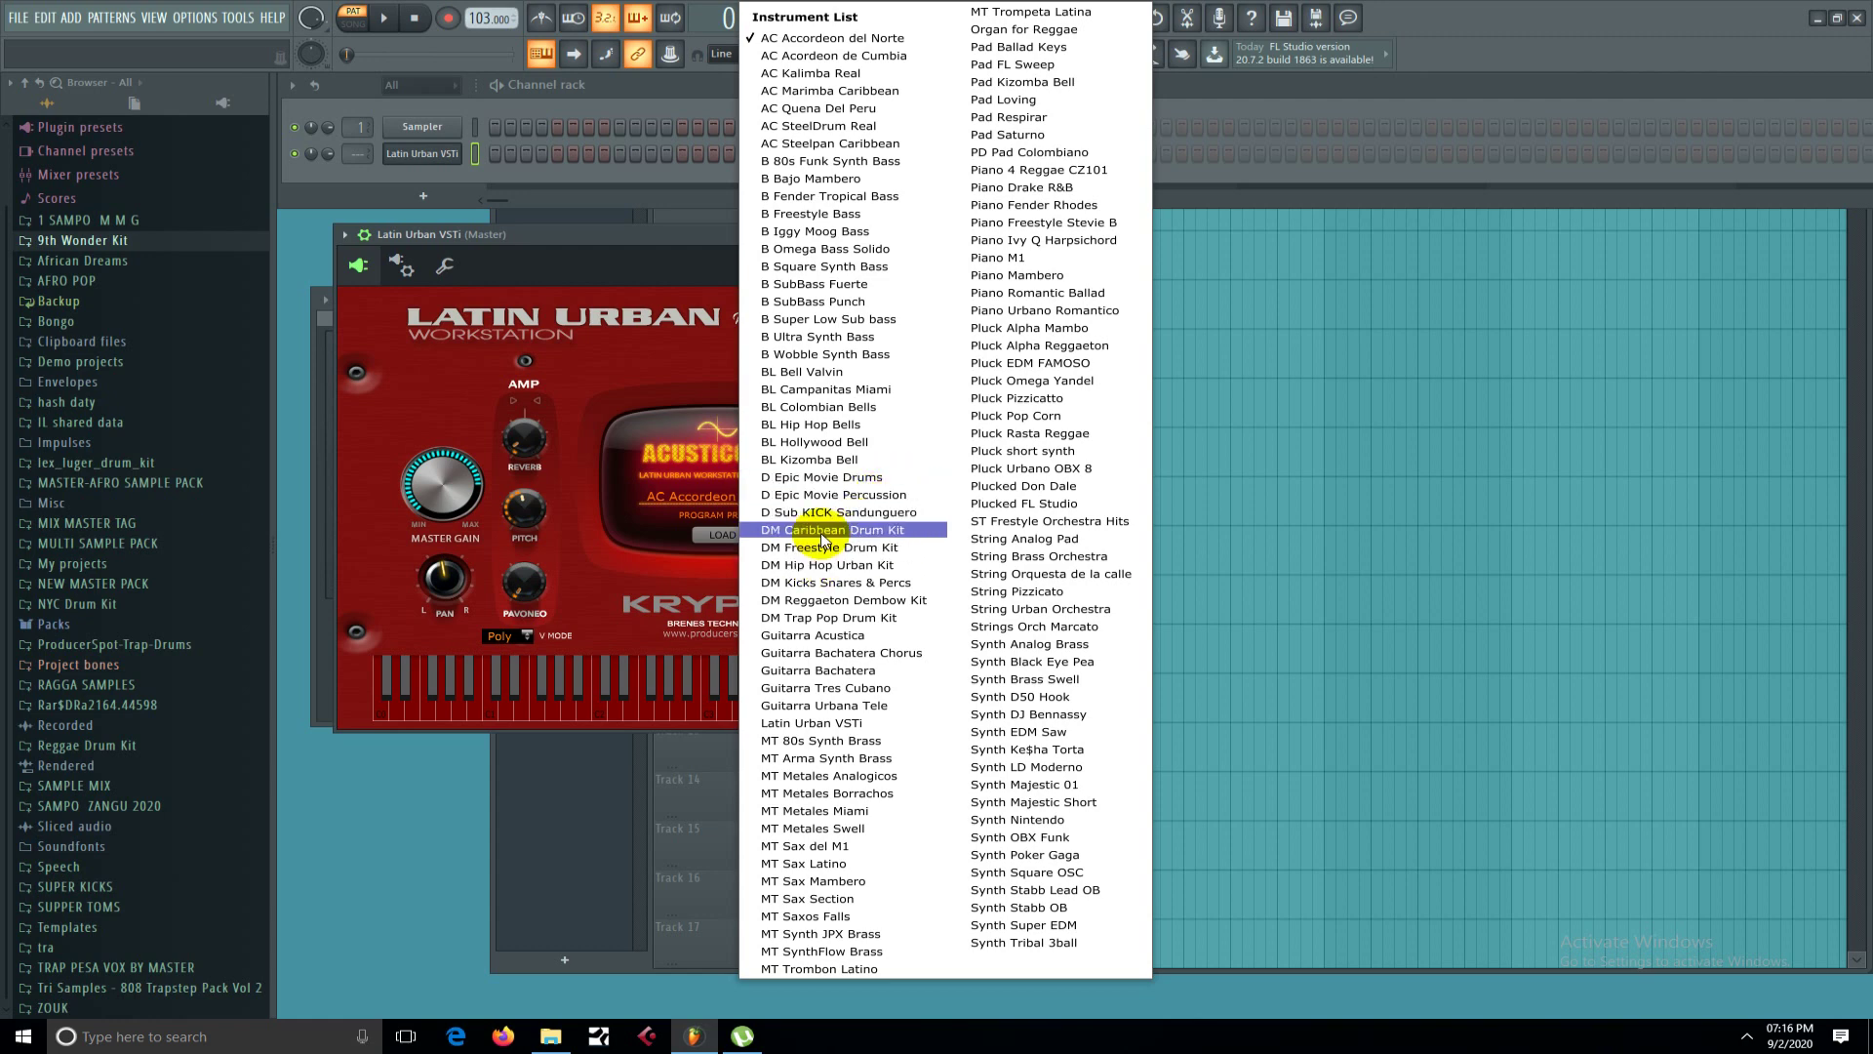
{"action": "left_click", "coordinate": [863, 532]}
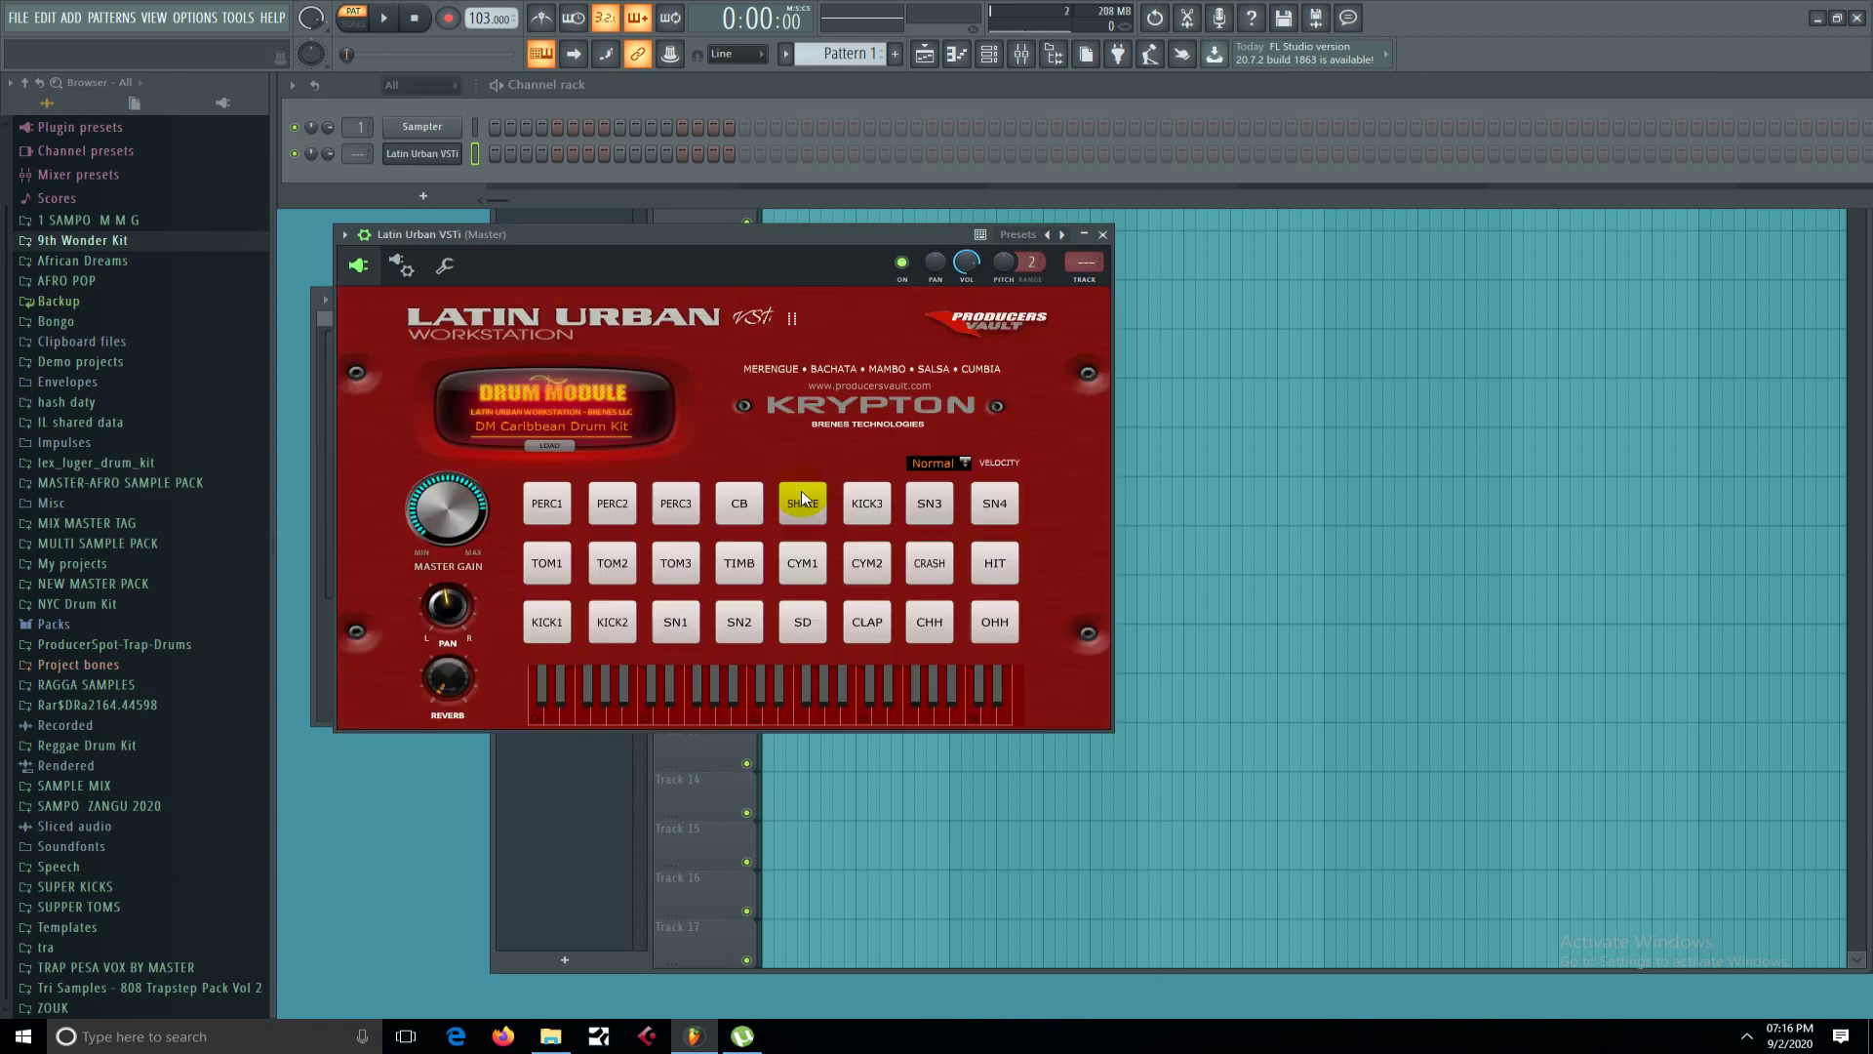
{"action": "left_click", "coordinate": [742, 503]}
{"action": "left_click", "coordinate": [871, 507]}
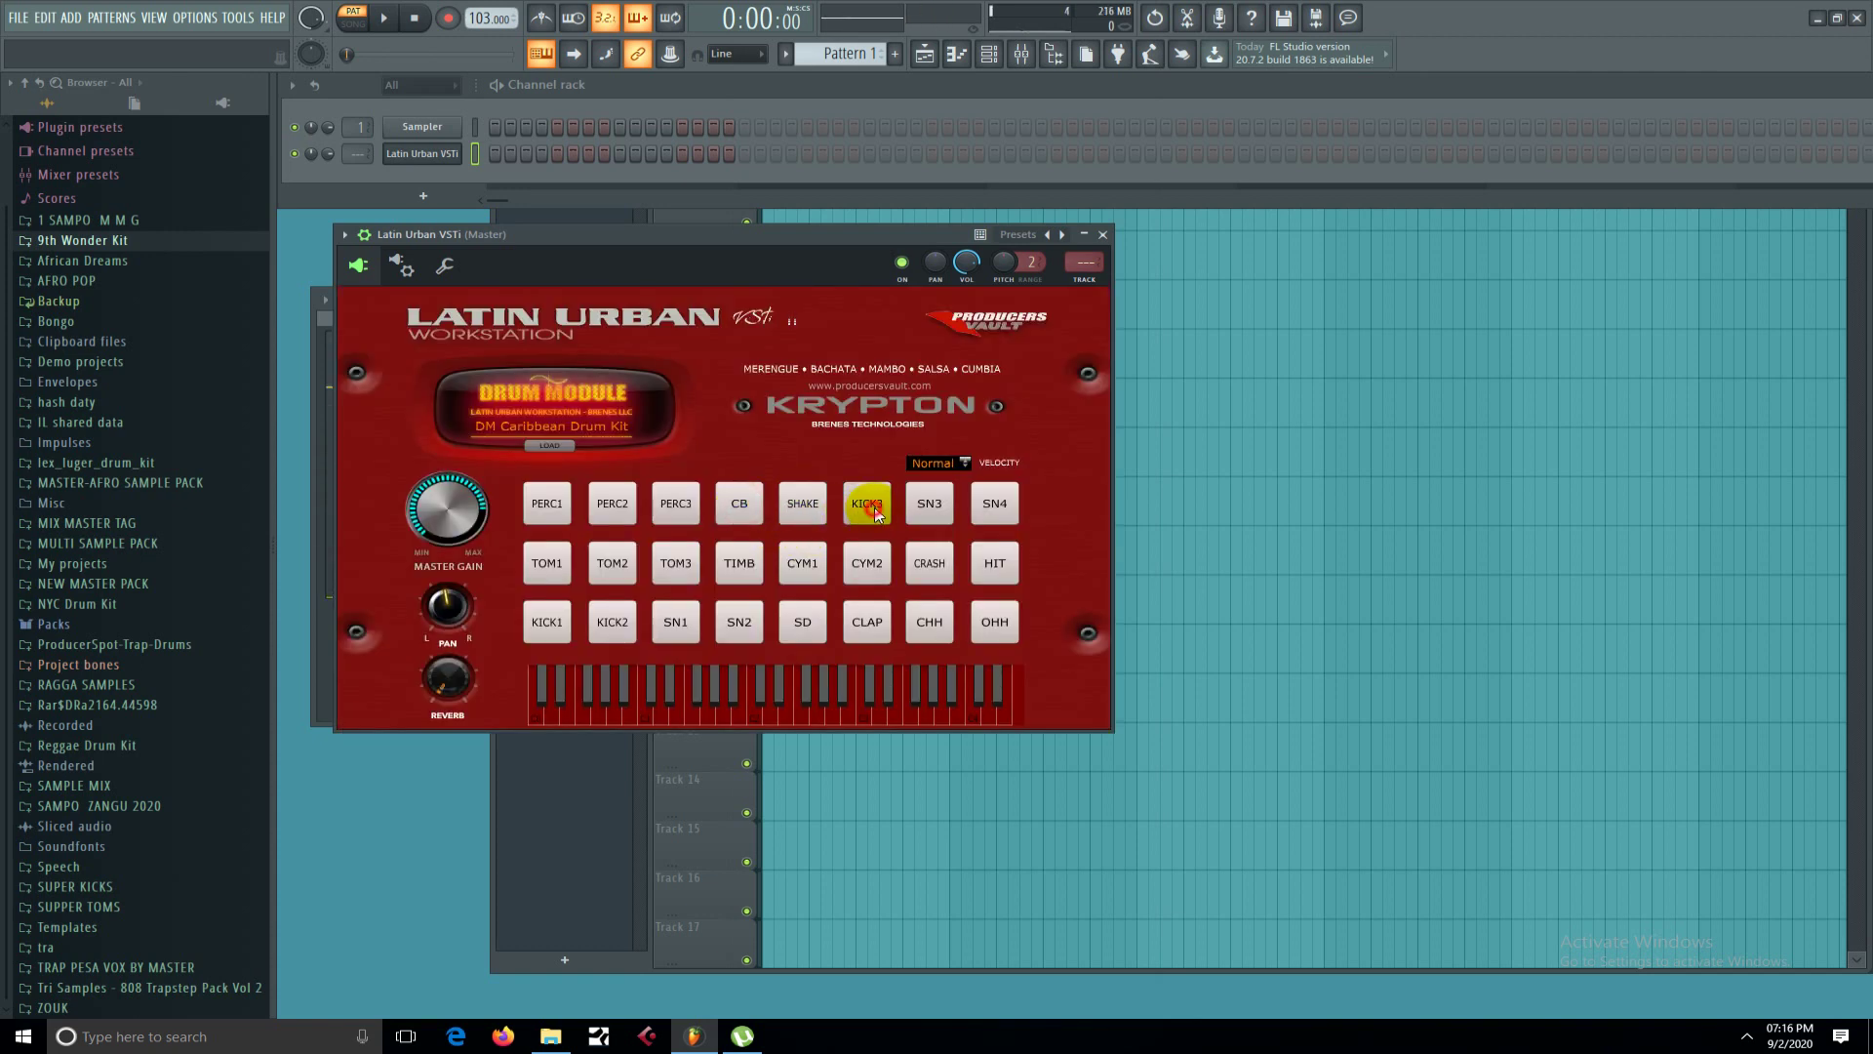
{"action": "left_click", "coordinate": [875, 510]}
{"action": "left_click", "coordinate": [875, 509]}
{"action": "left_click", "coordinate": [875, 510]}
{"action": "left_click", "coordinate": [875, 509]}
{"action": "left_click", "coordinate": [871, 507]}
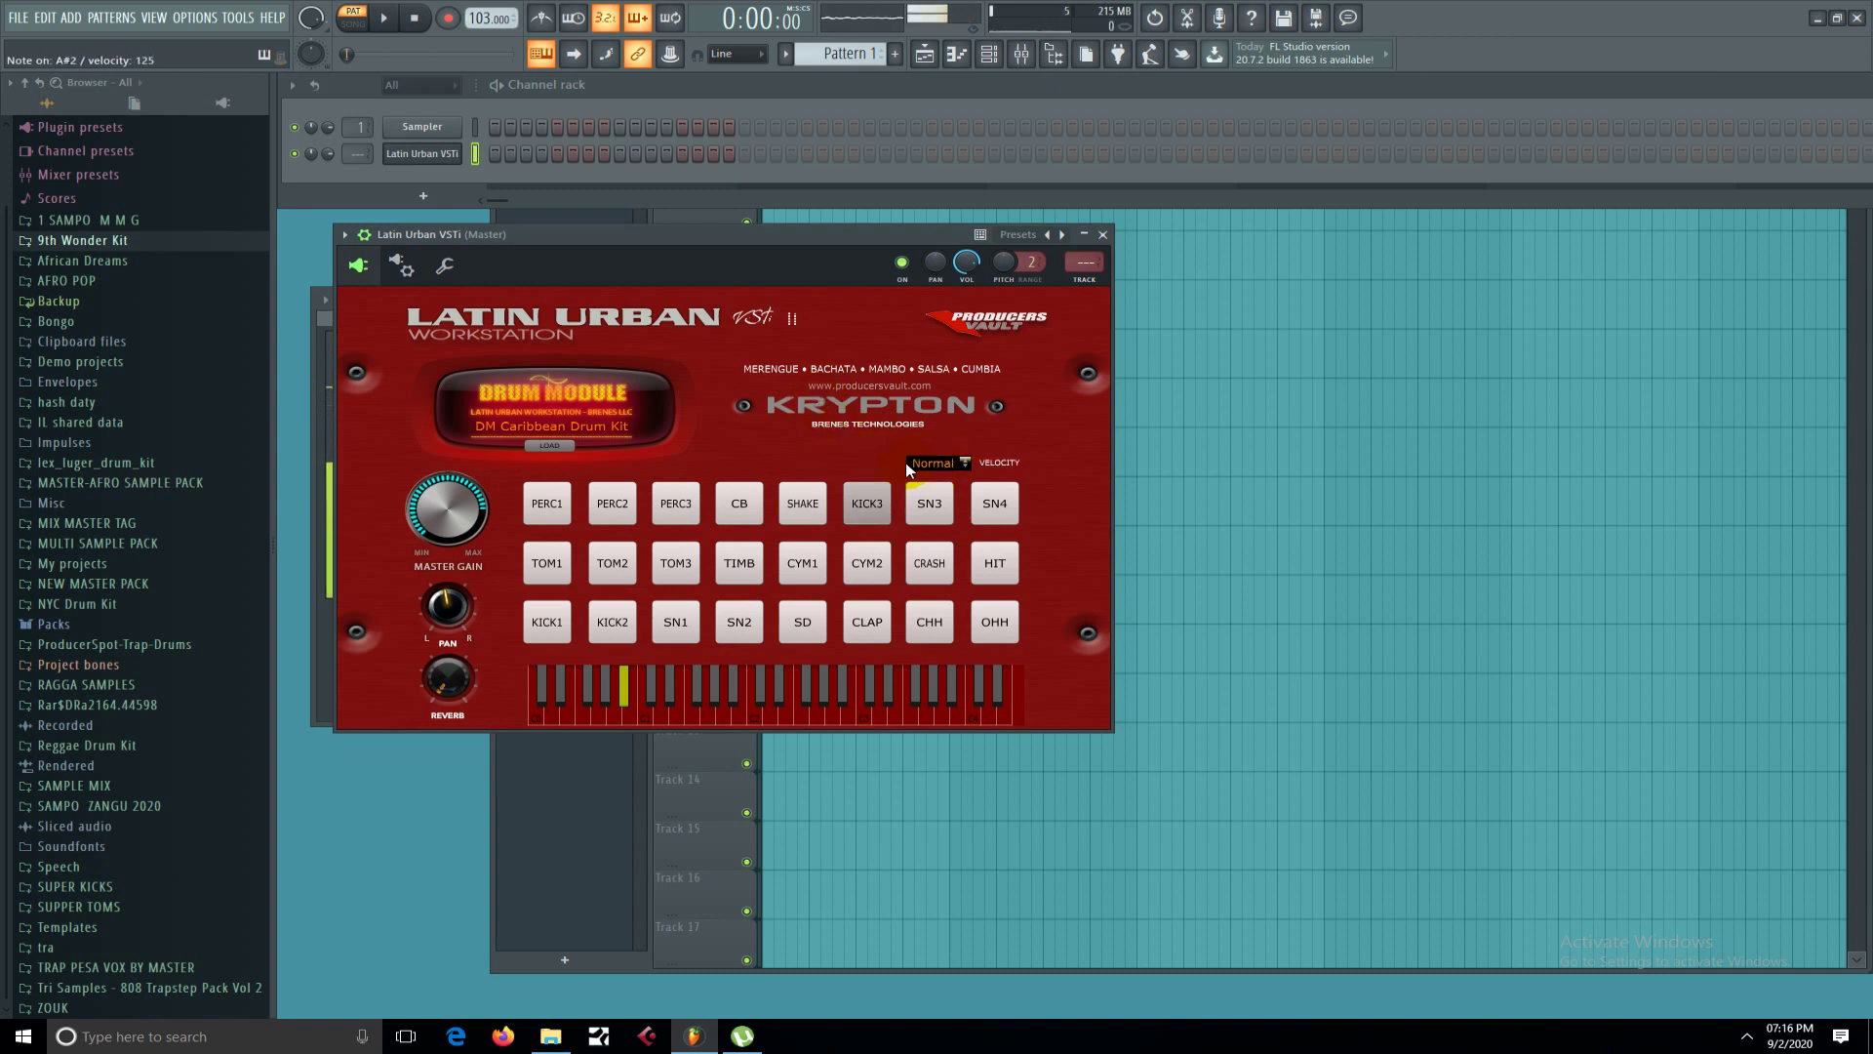
Record a repeating KICK3 pattern on A#2 into Pattern 1 with the Latin Urban VSTi channel.
{"action": "left_click", "coordinate": [729, 785]}
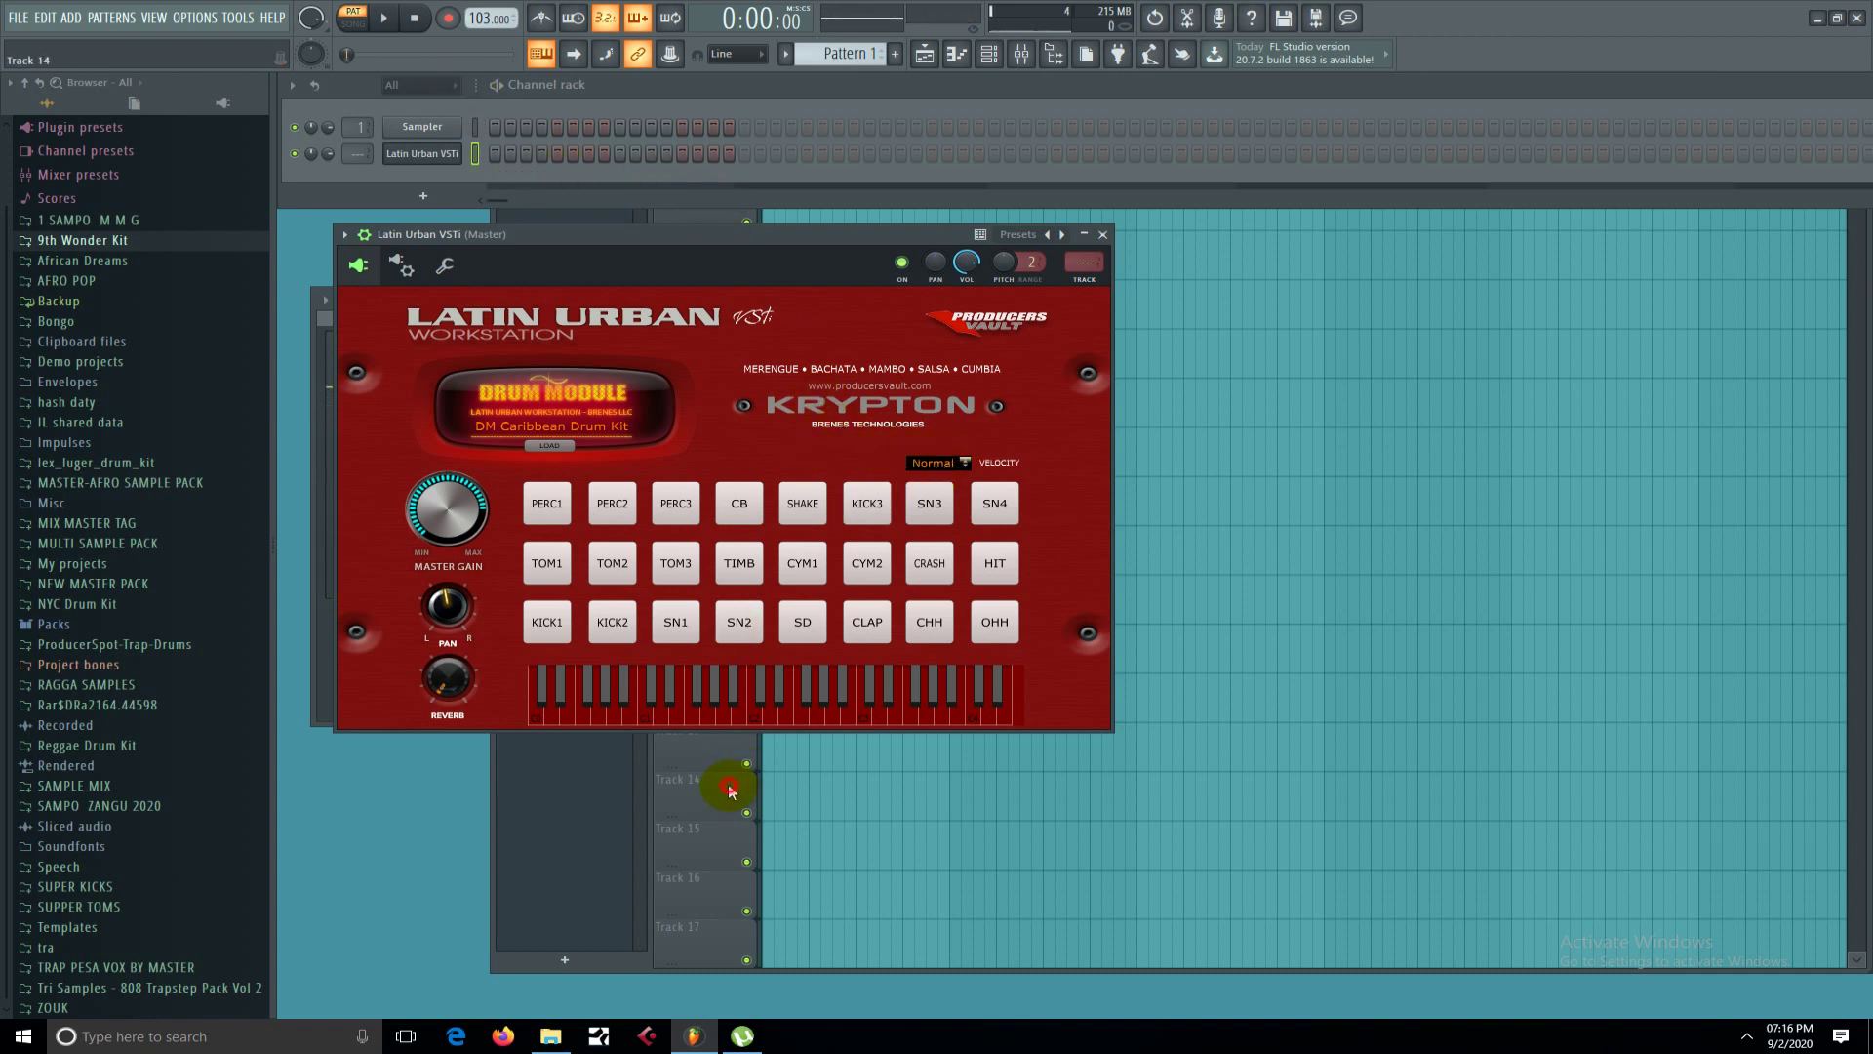
{"action": "left_click", "coordinate": [448, 23]}
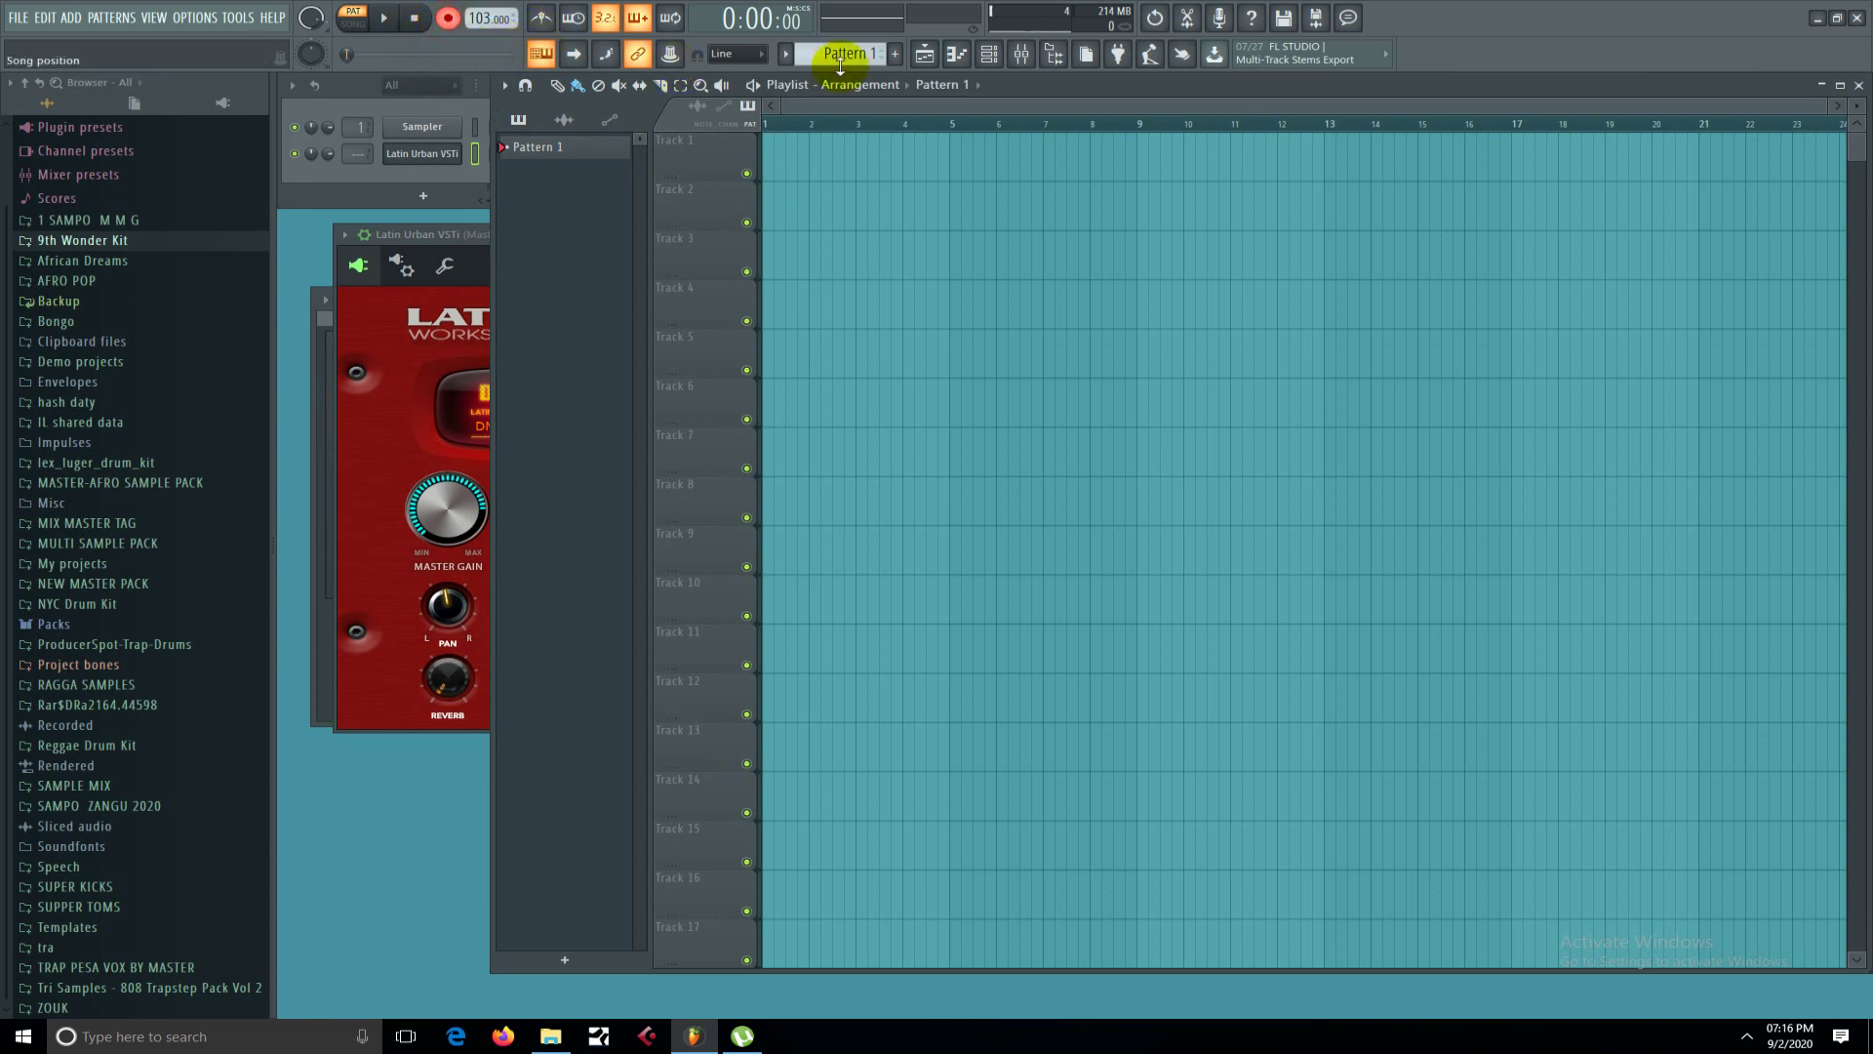
{"action": "left_click", "coordinate": [392, 20]}
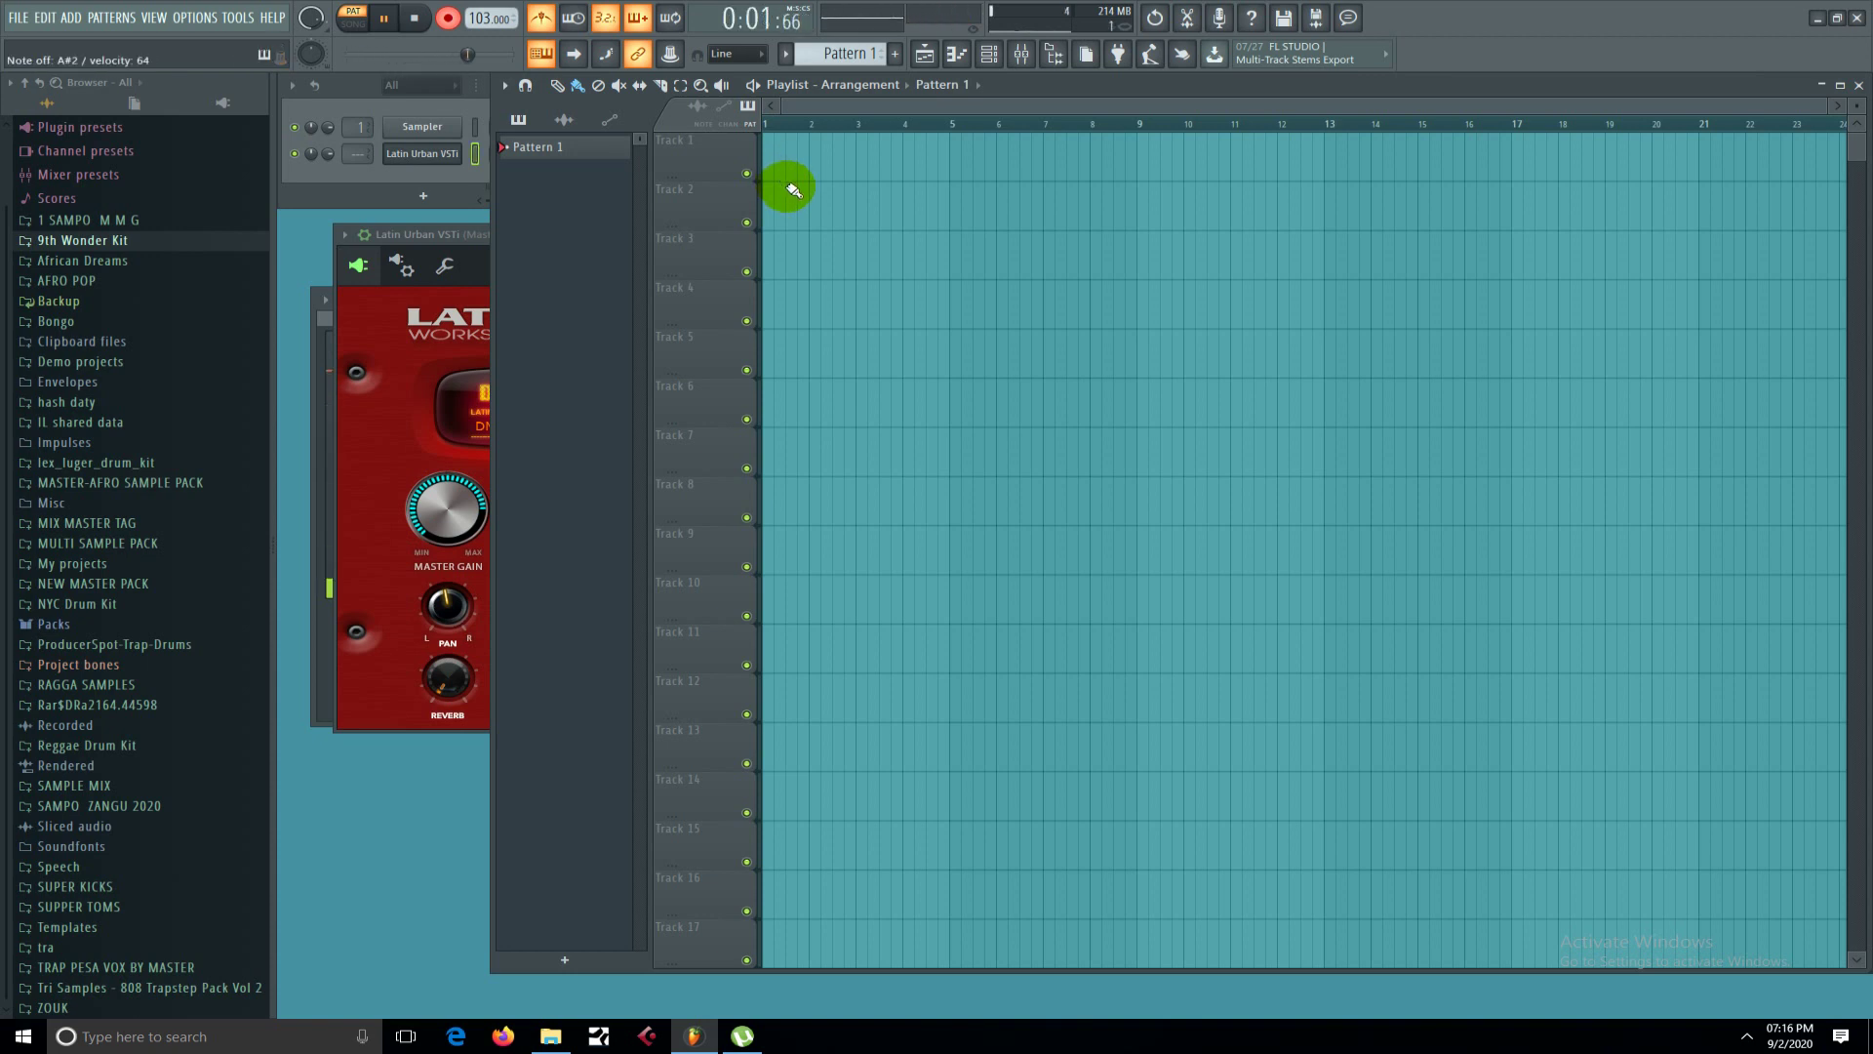
{"action": "left_click", "coordinate": [354, 101]}
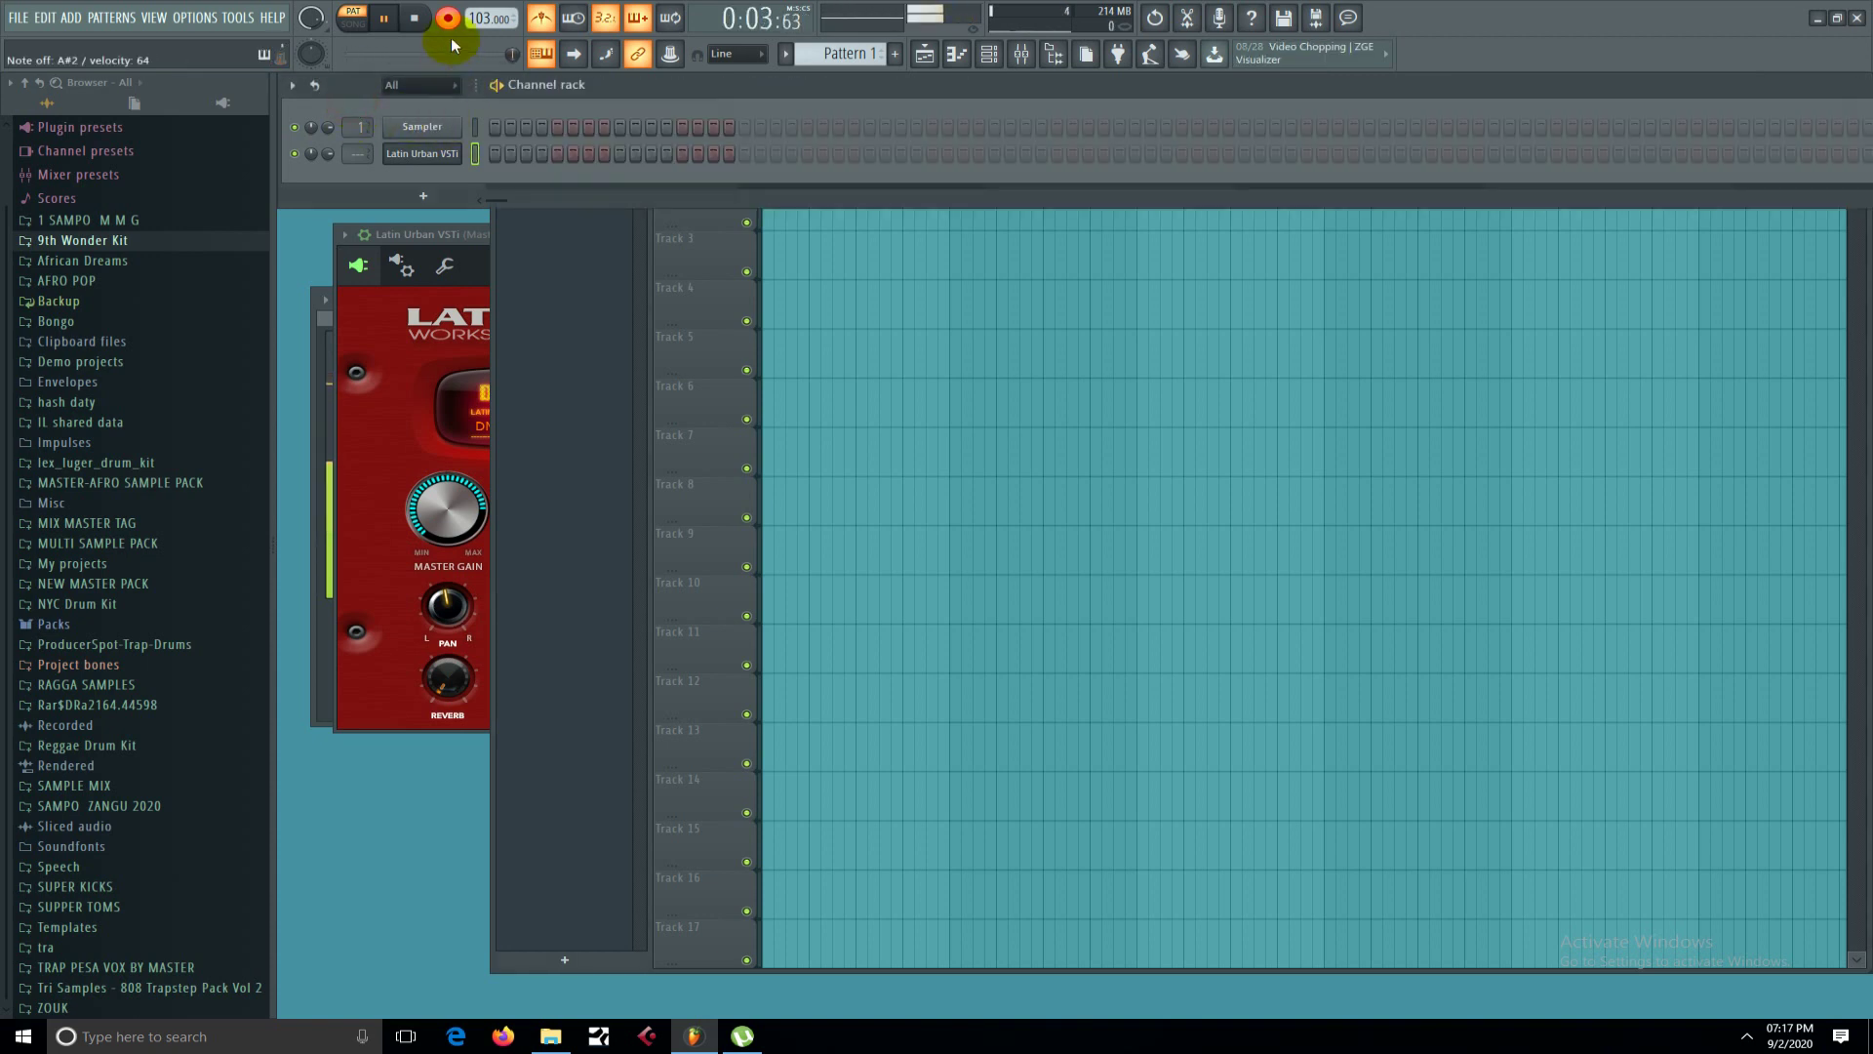
{"action": "left_click", "coordinate": [448, 19]}
Quantize all the recorded kick notes in the Latin Urban VSTi piano roll.
{"action": "left_click", "coordinate": [573, 154]}
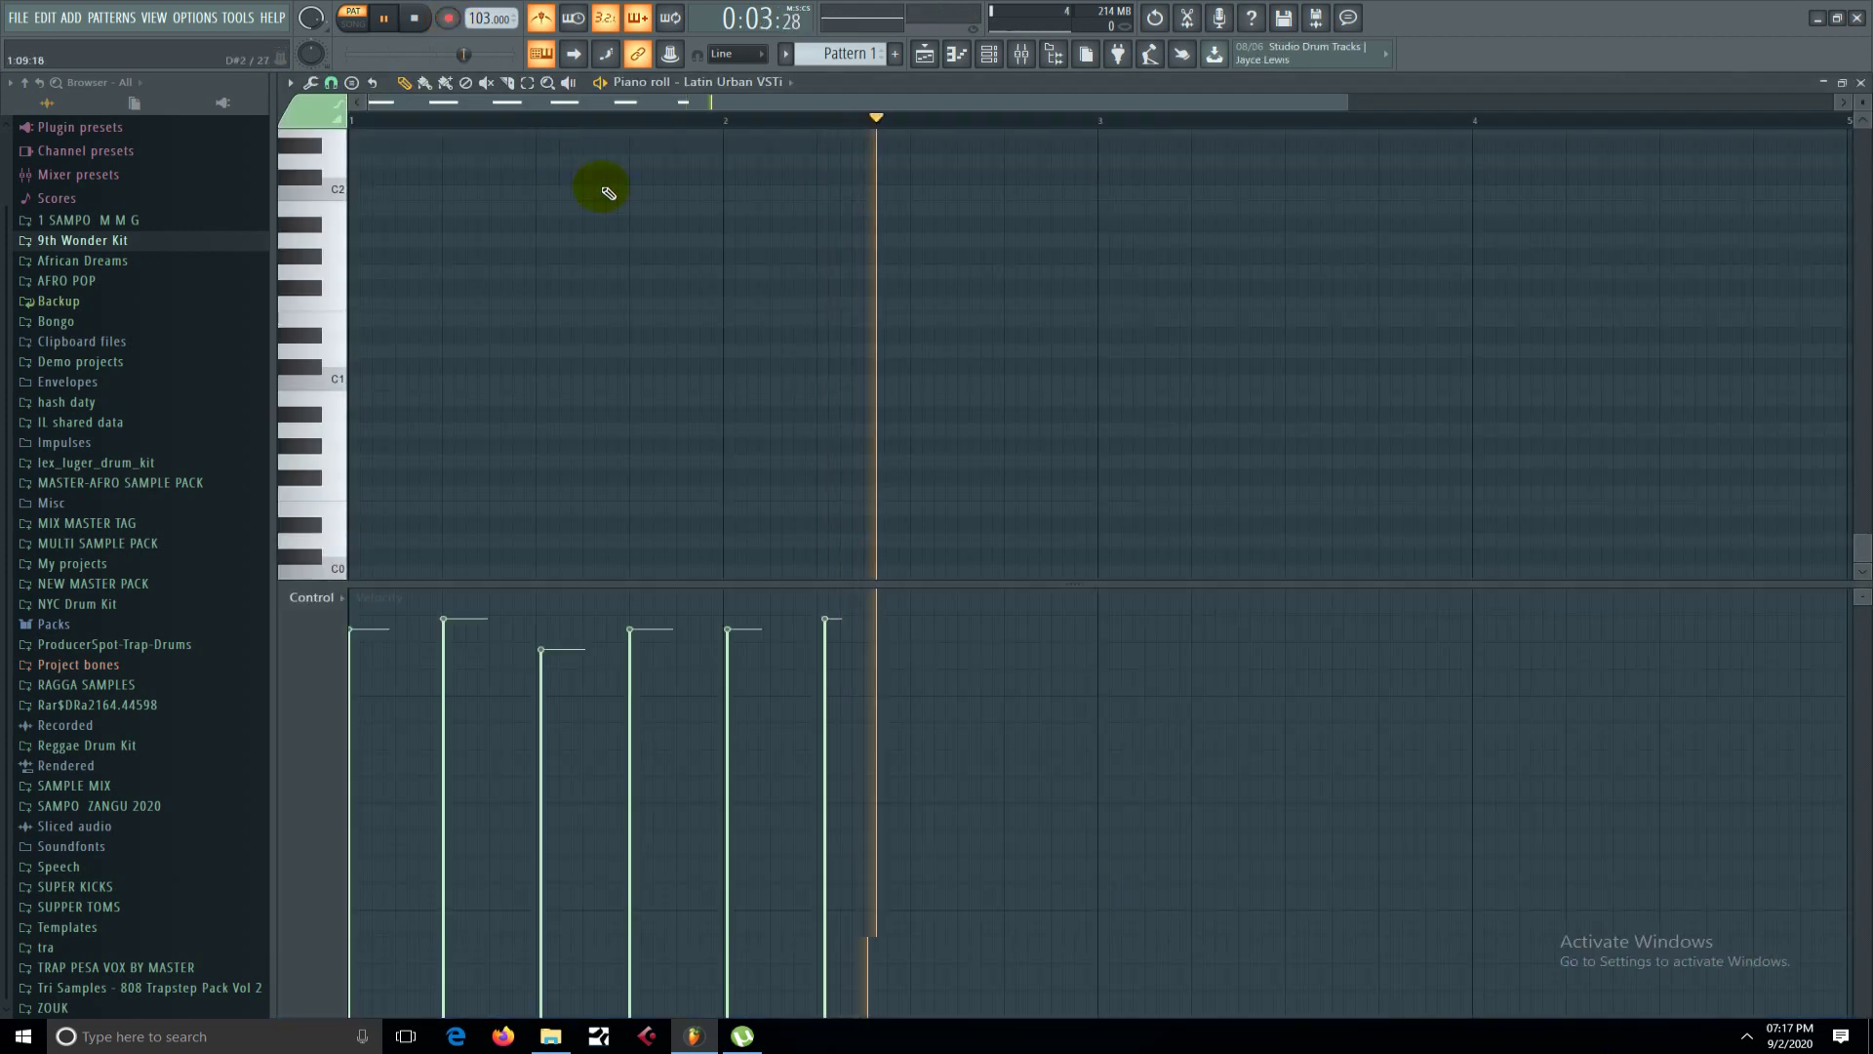
{"action": "key", "text": "space"}
{"action": "left_click_drag", "start_coordinate": [1863, 559], "coordinate": [1858, 437]}
{"action": "key", "text": "ctrl+a"}
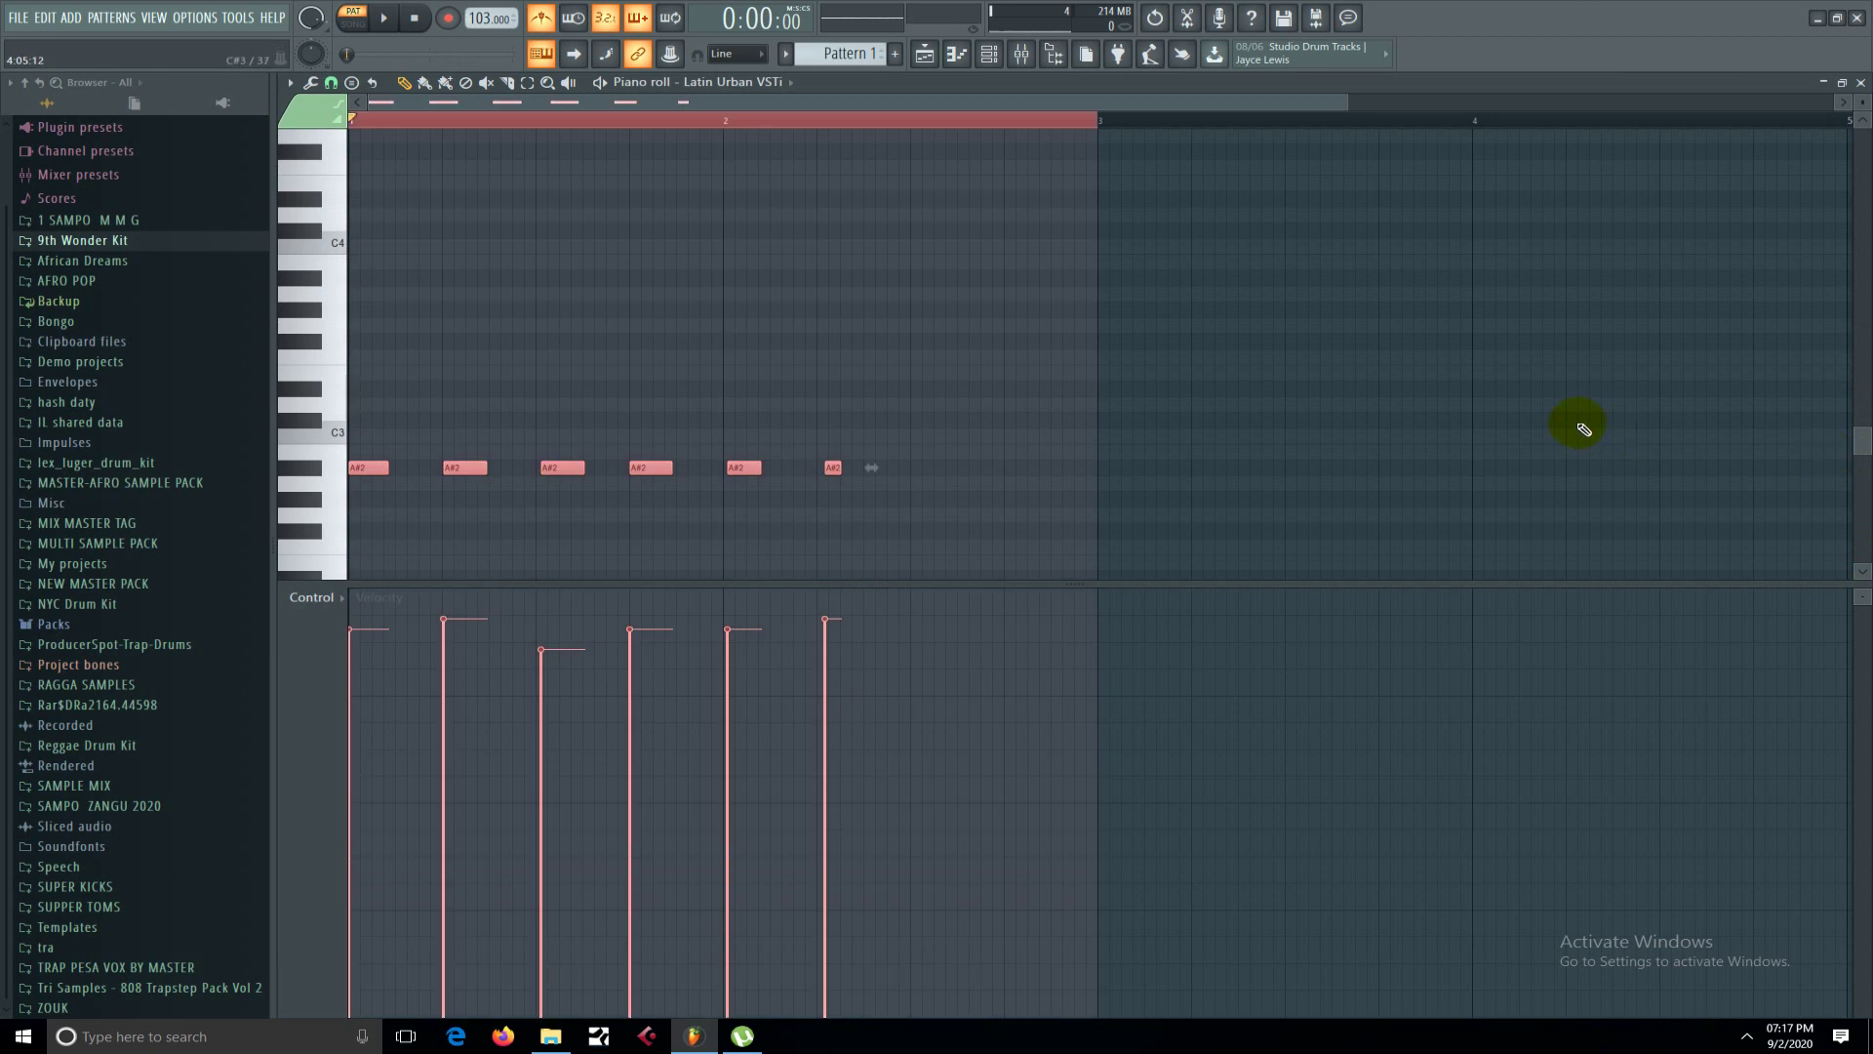
{"action": "key", "text": "alt+q"}
{"action": "left_click", "coordinate": [1039, 626]}
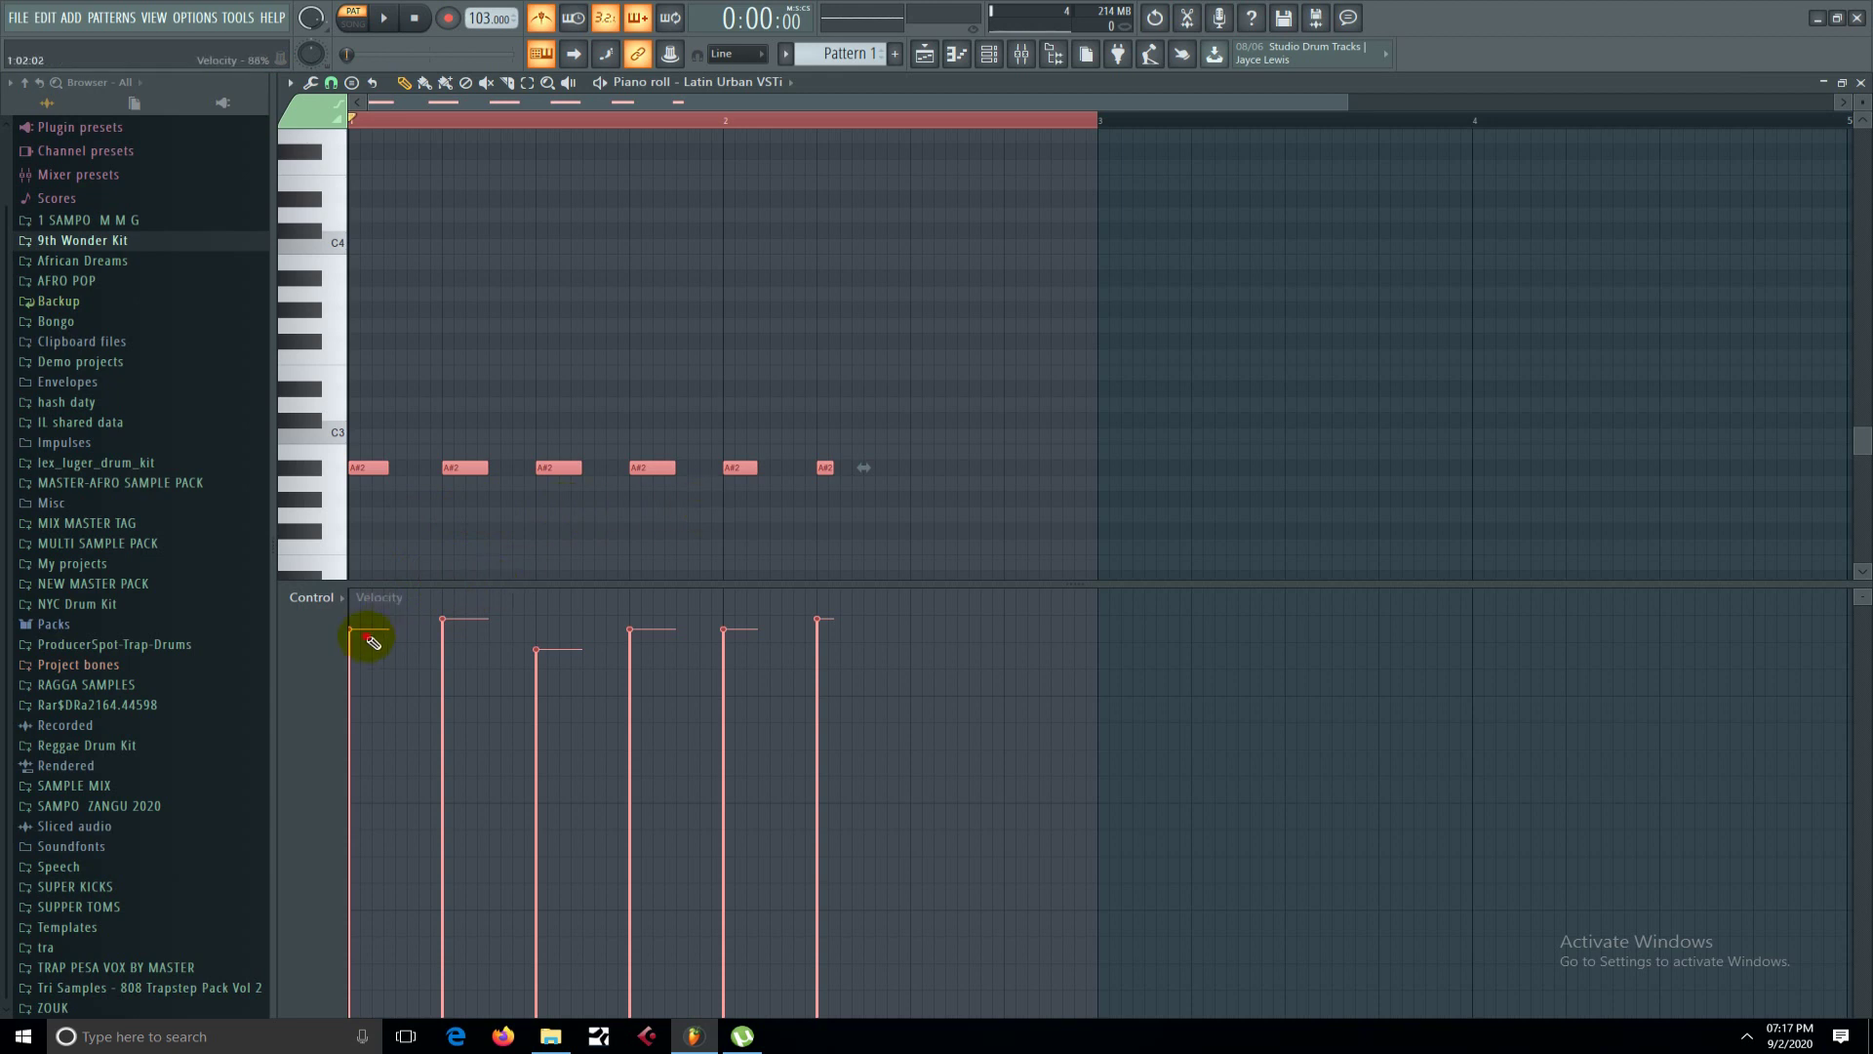
Raise the velocity of all six kick notes to maximum and play the pattern back.
{"action": "left_click_drag", "start_coordinate": [367, 640], "coordinate": [1255, 556]}
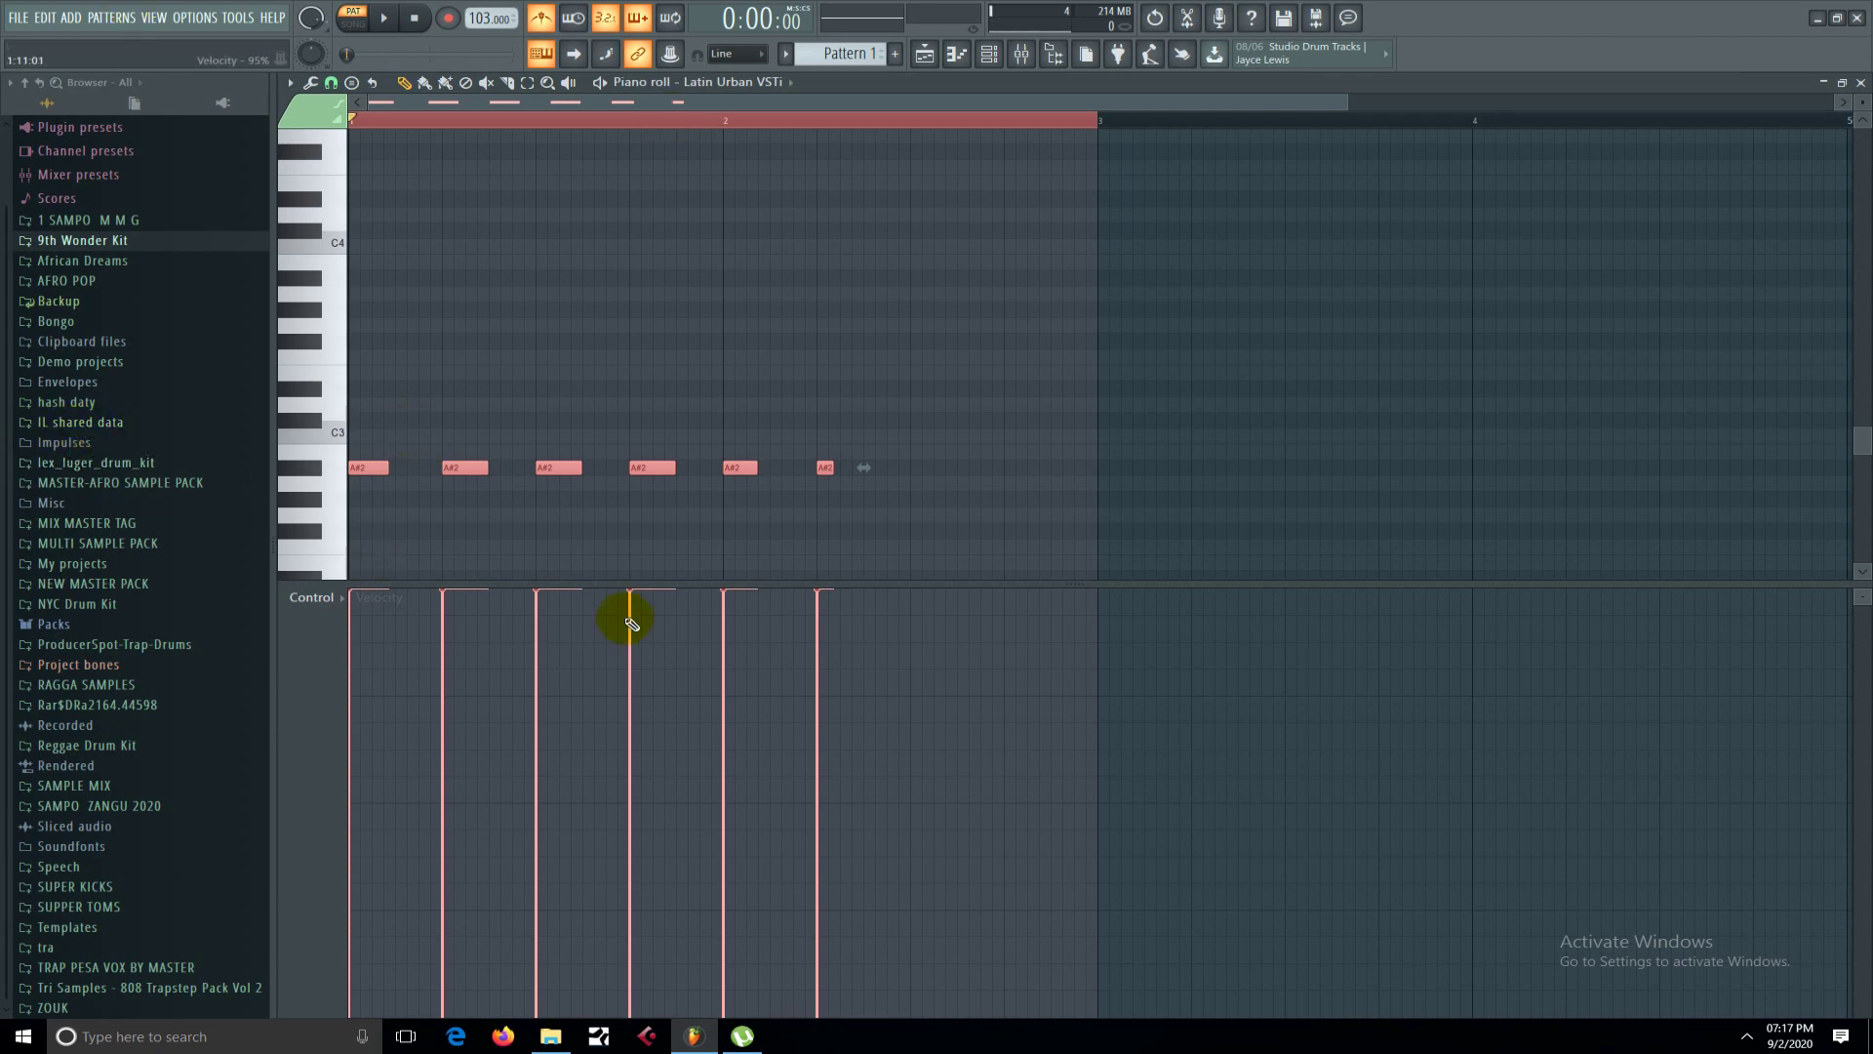
{"action": "key", "text": "space"}
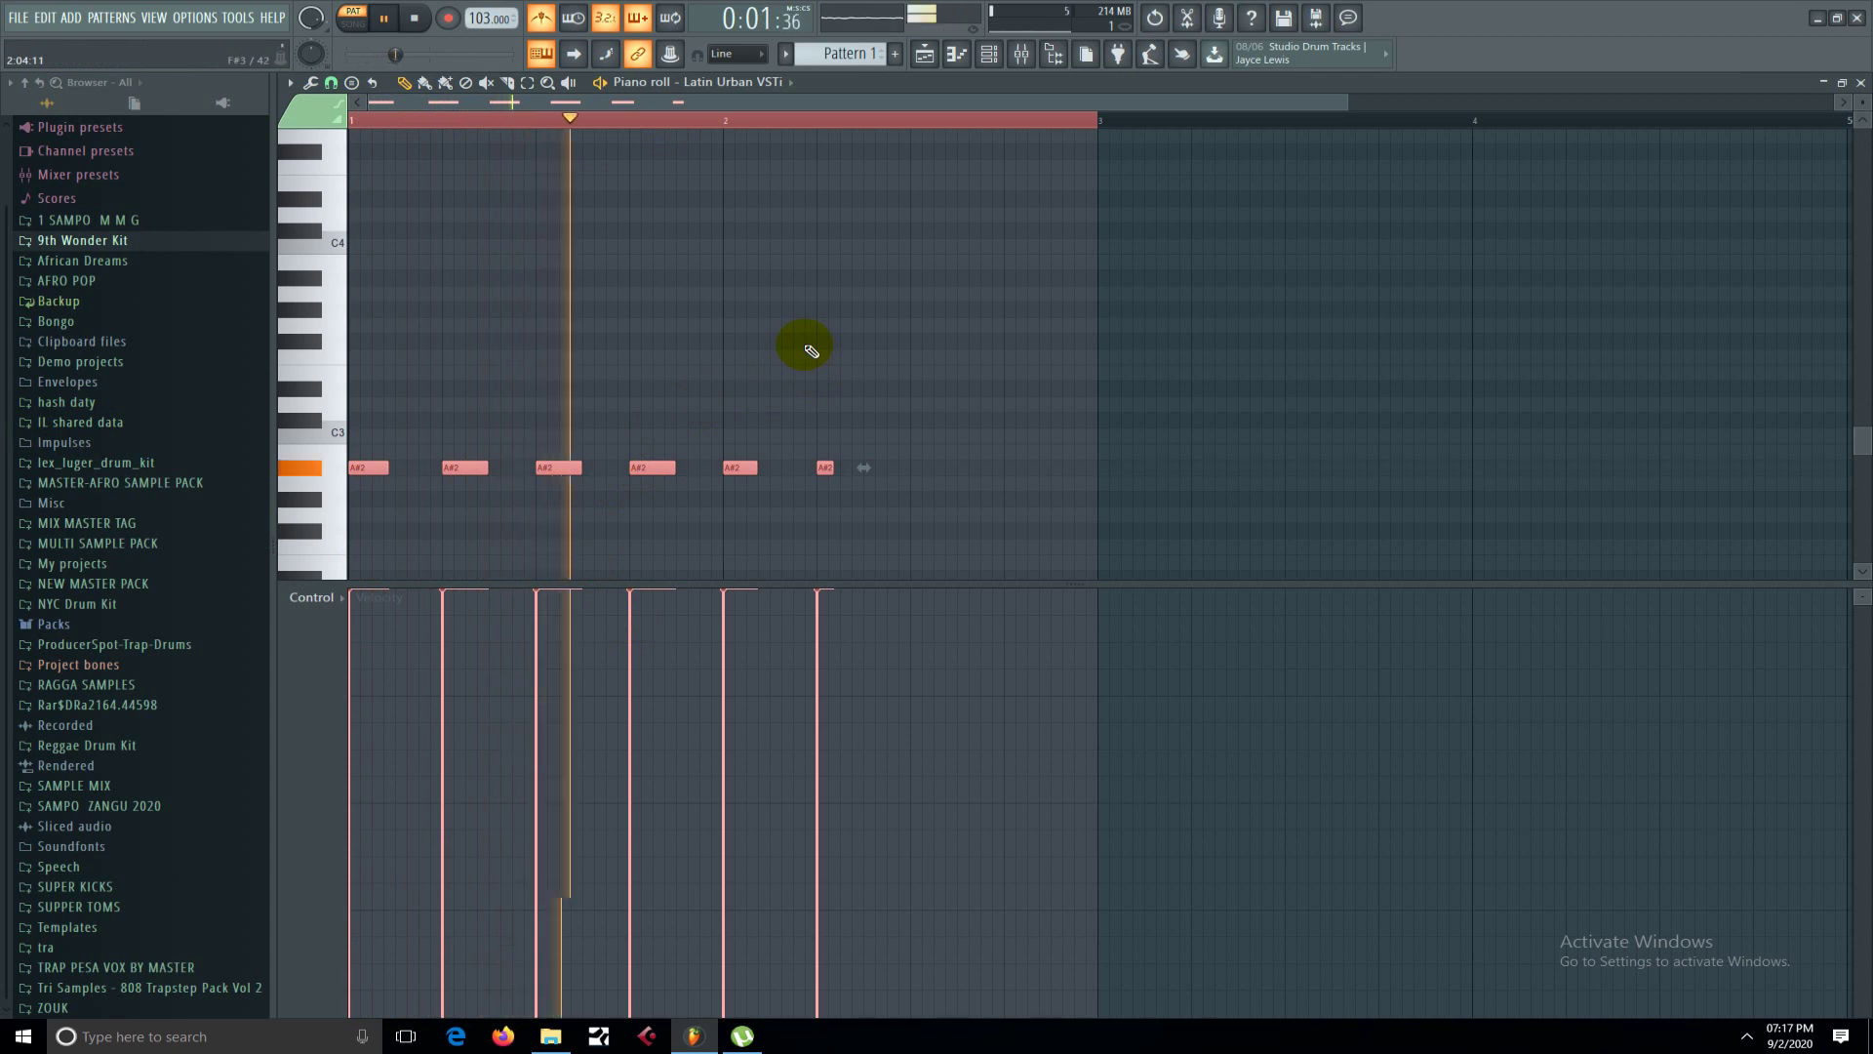
{"action": "key", "text": "space"}
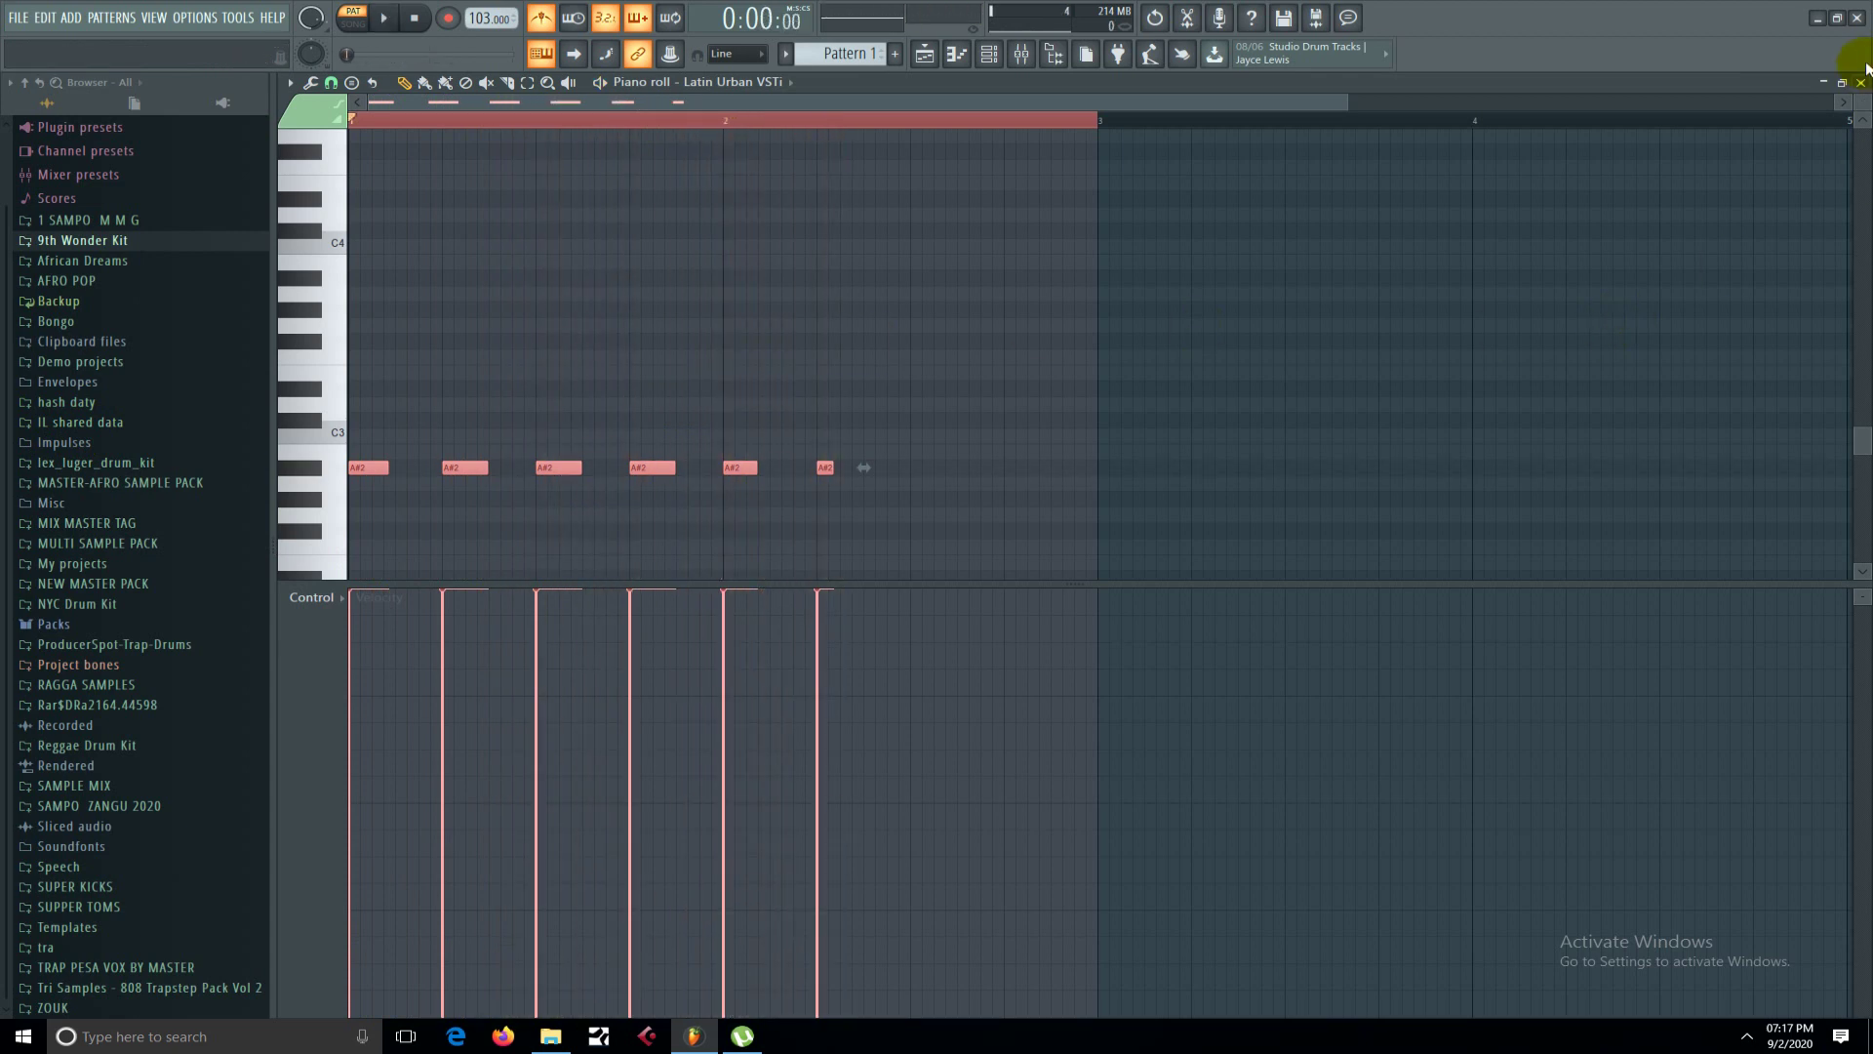
Delete the two kick notes in bar 2 and listen to the remaining one-bar loop.
{"action": "right_click", "coordinate": [825, 467]}
{"action": "right_click", "coordinate": [740, 468]}
{"action": "key", "text": "space"}
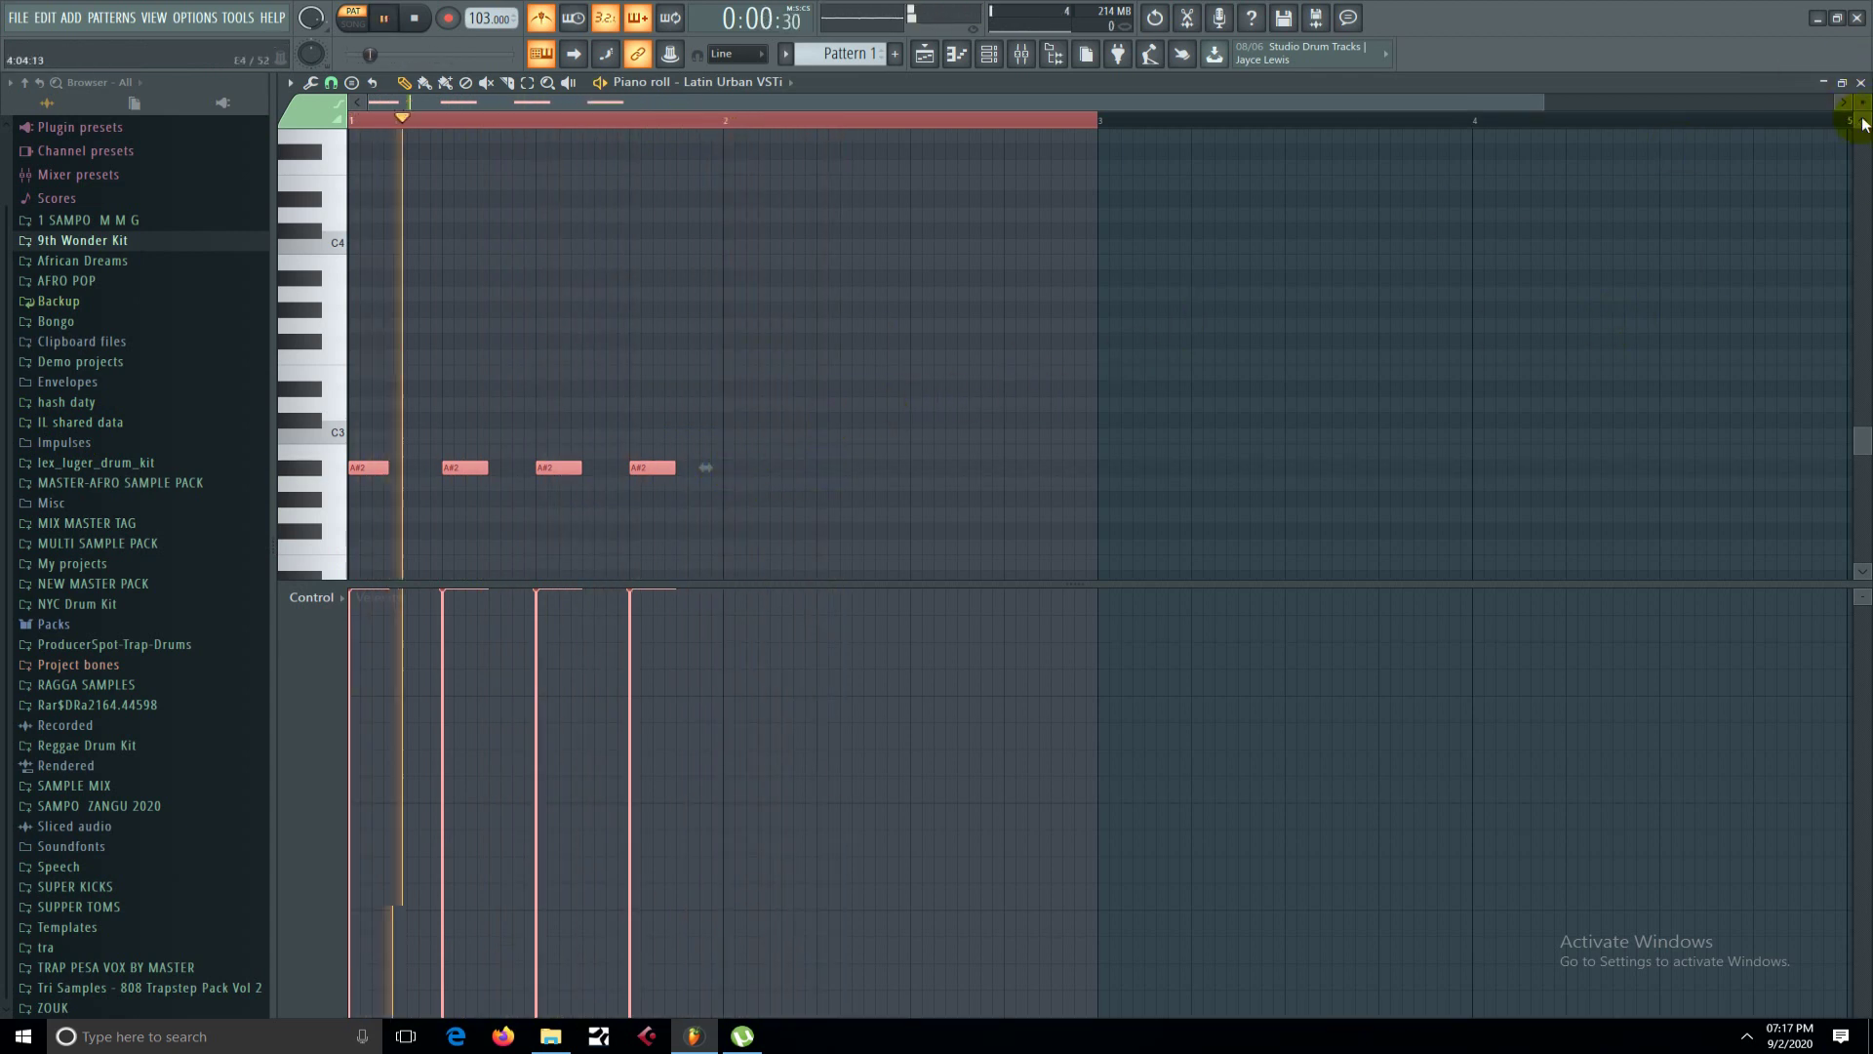
{"action": "left_click", "coordinate": [1860, 82]}
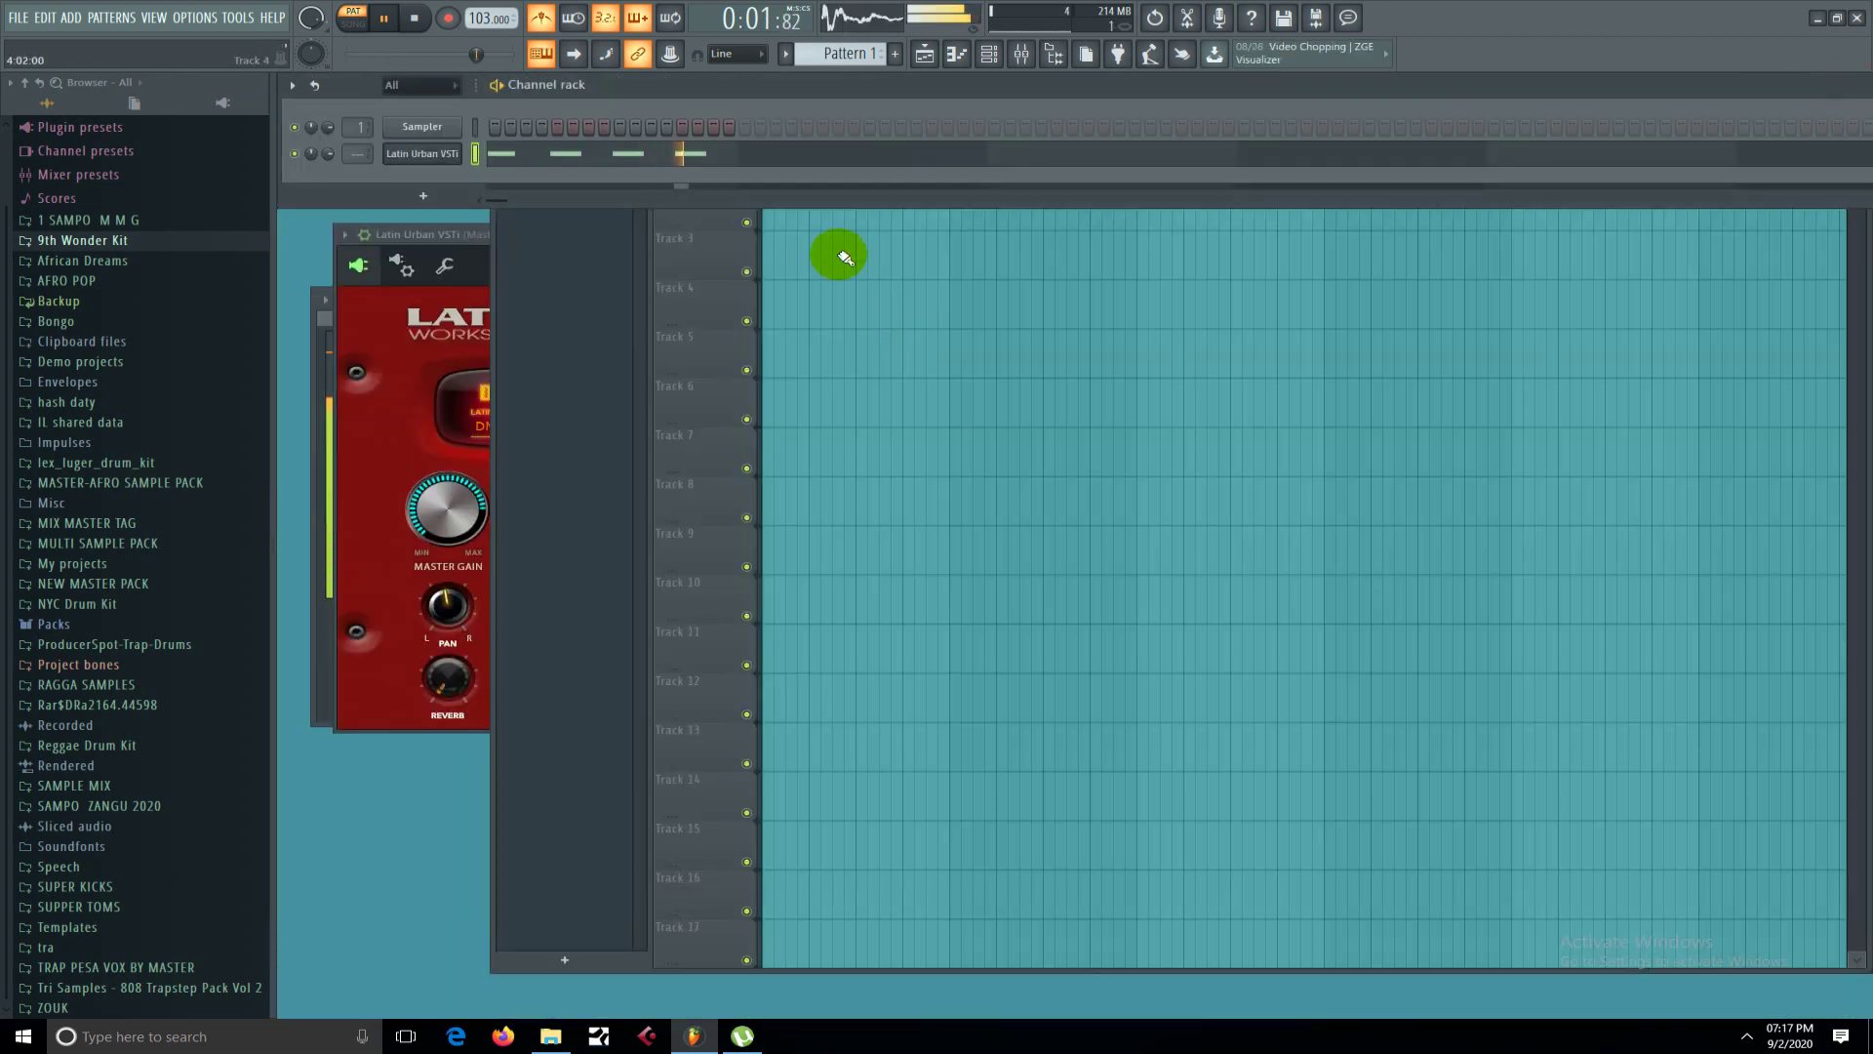
{"action": "left_click", "coordinate": [722, 243]}
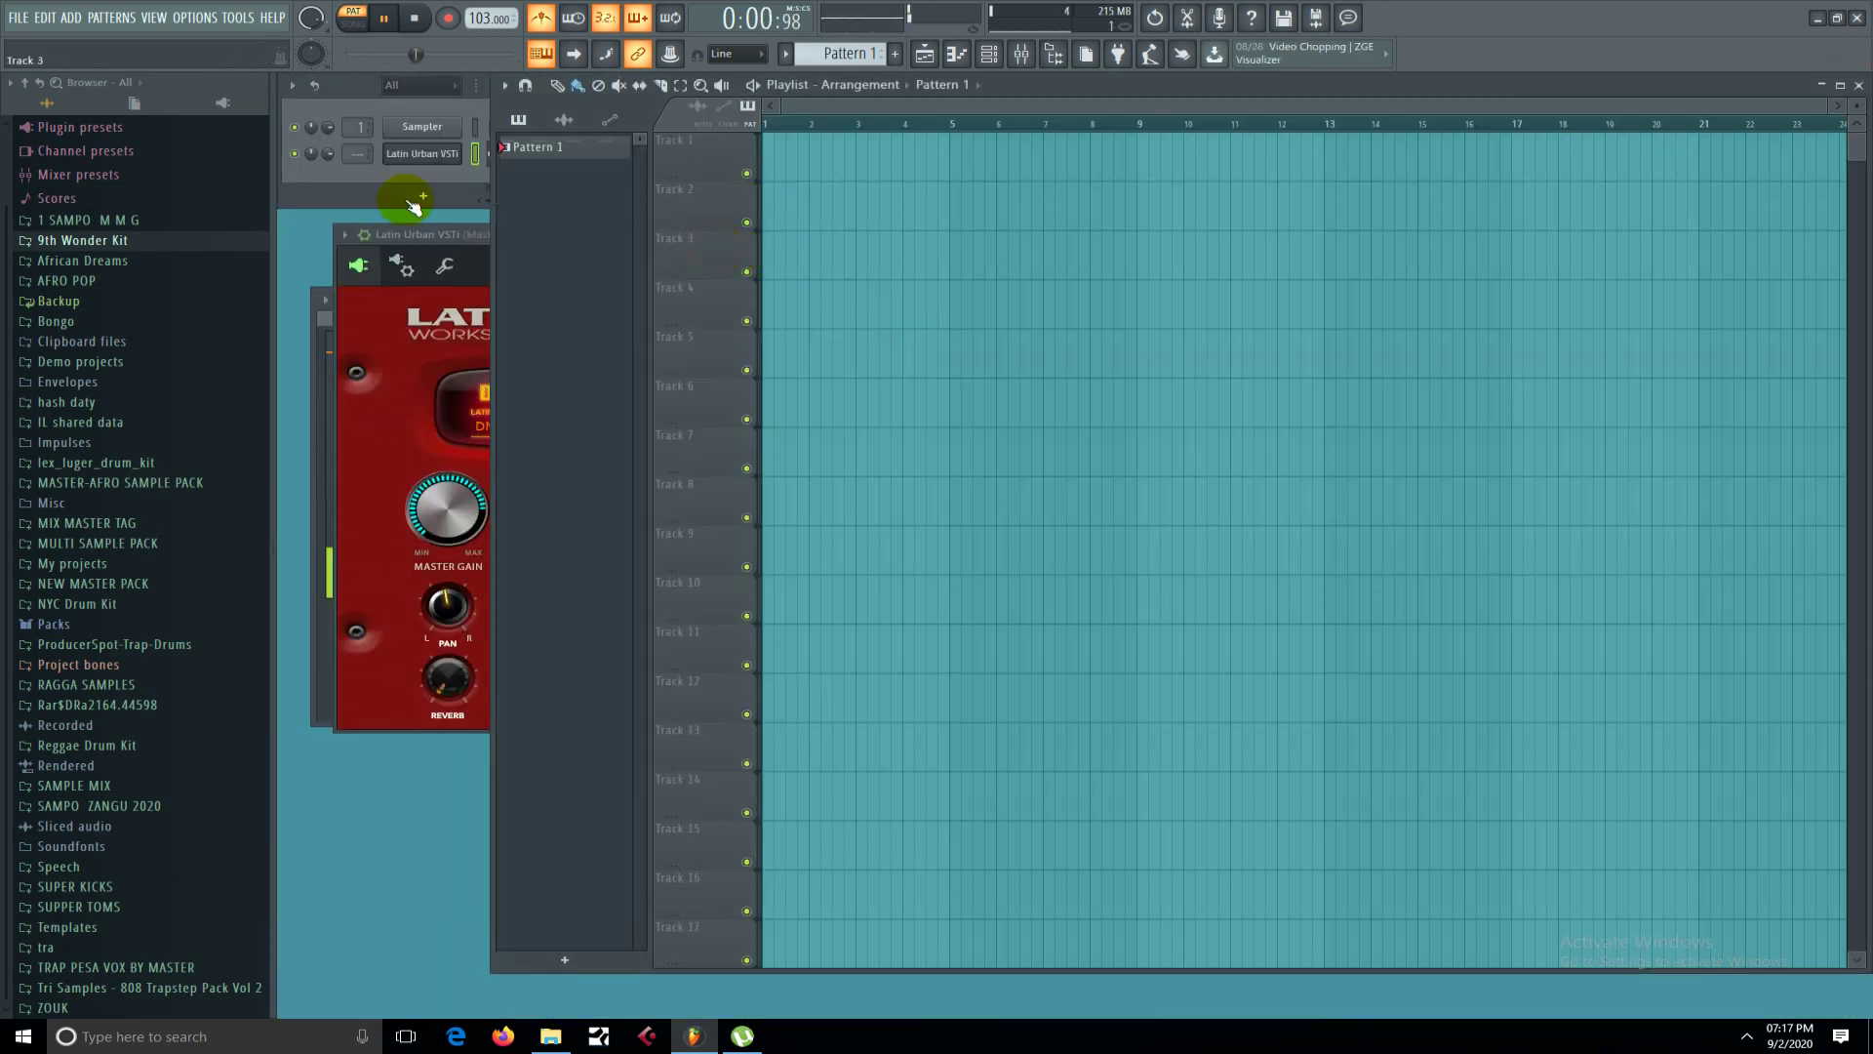
{"action": "left_click", "coordinate": [332, 156]}
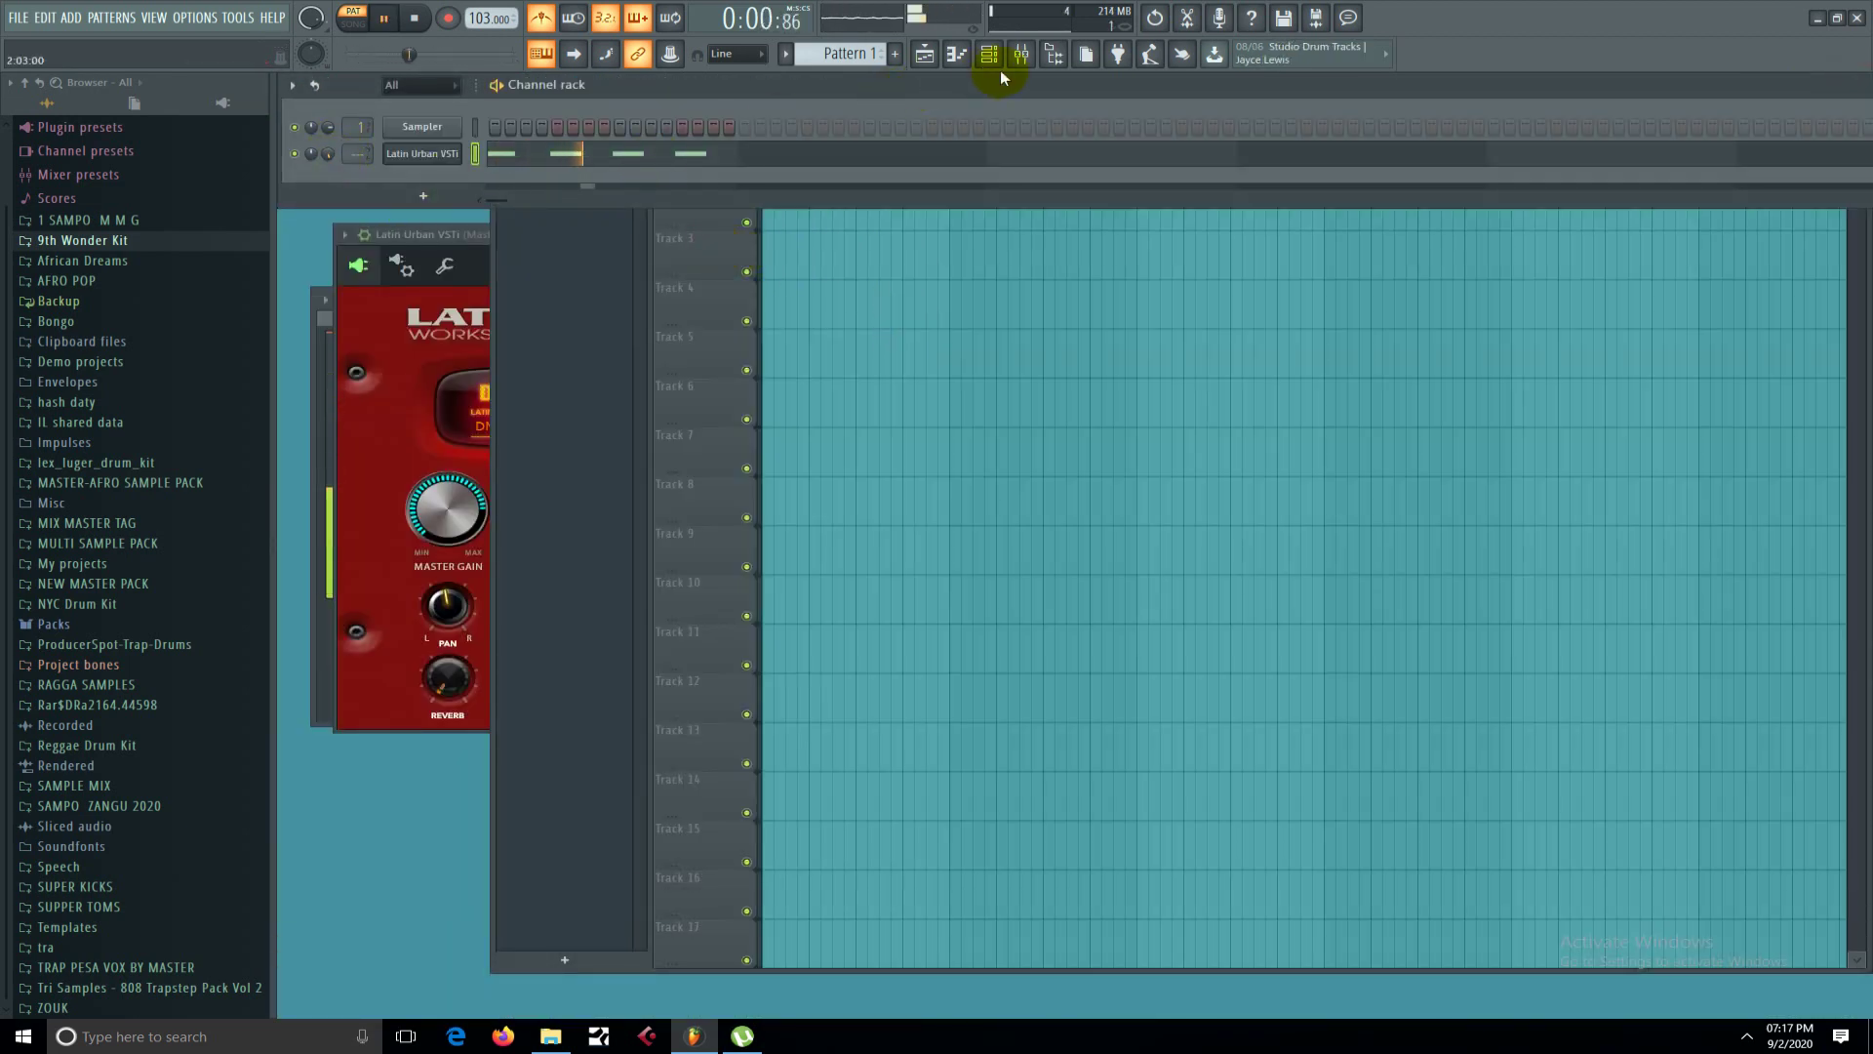
{"action": "key", "text": "space"}
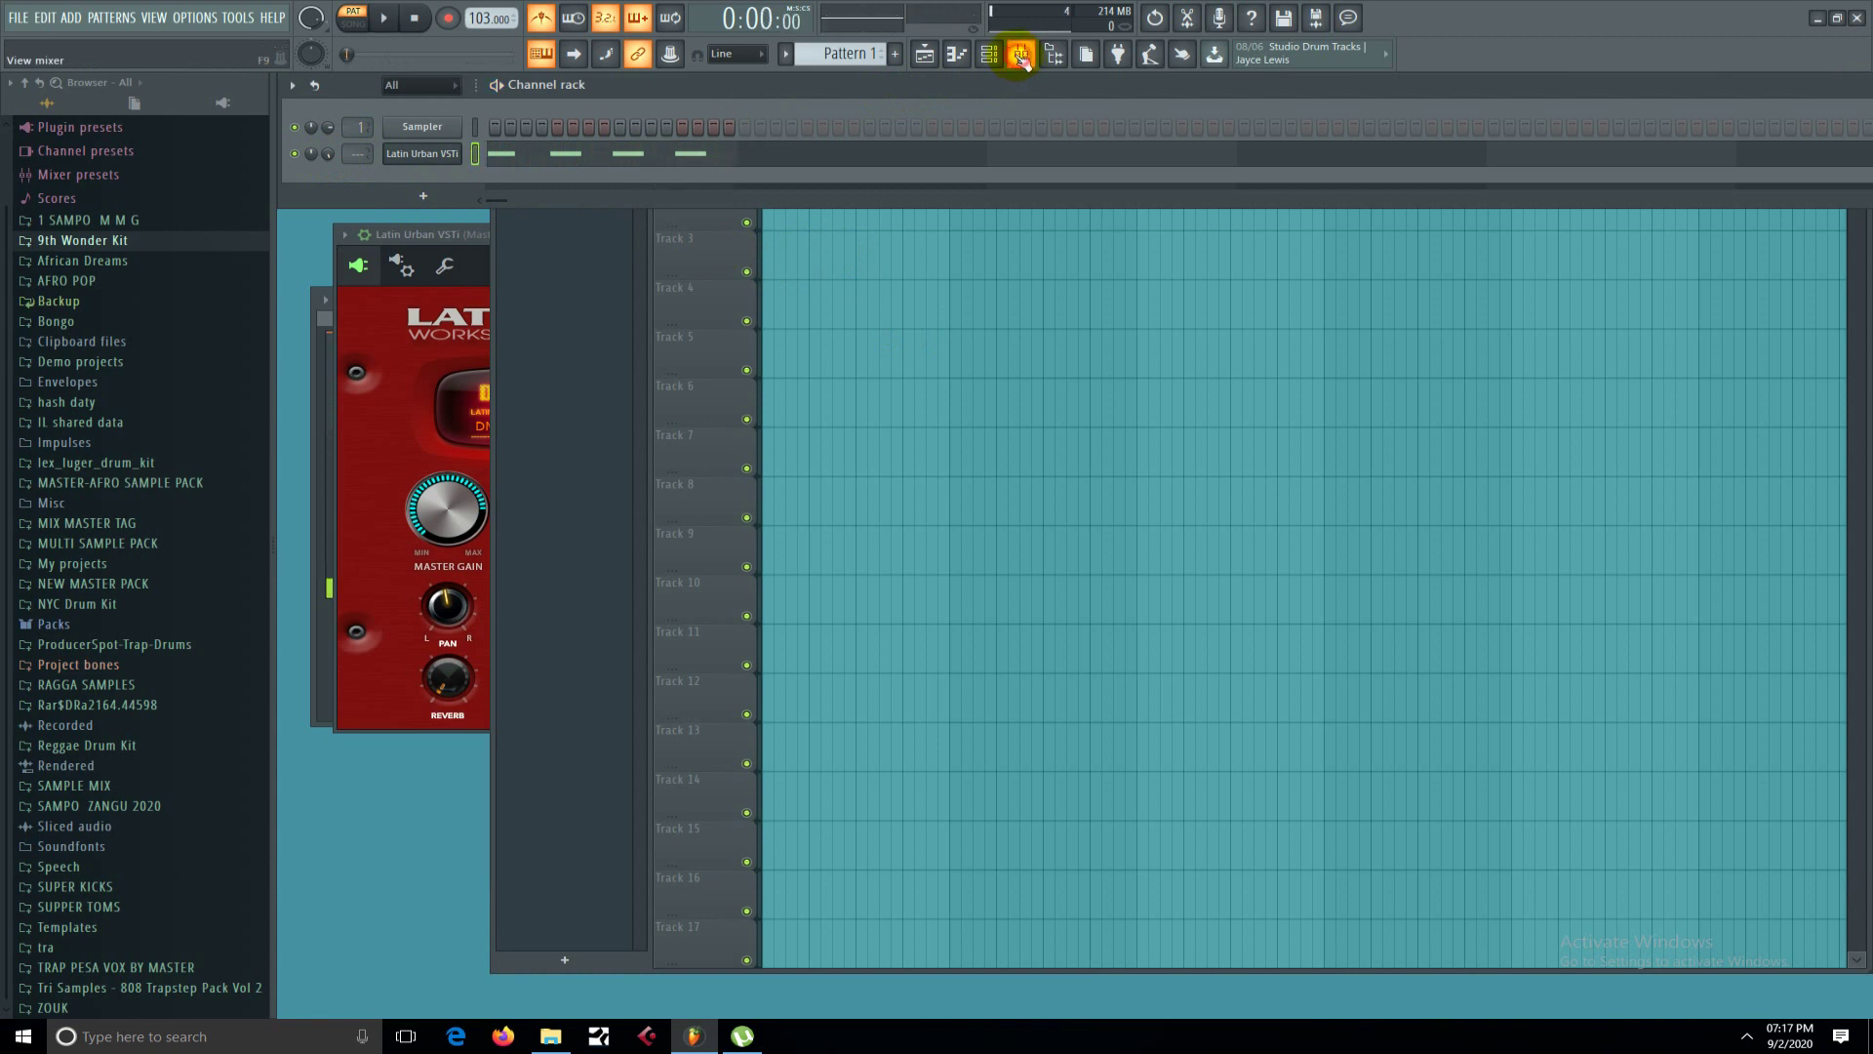
Route the Latin Urban VSTi channel to mixer track Insert 1.
{"action": "left_click", "coordinate": [1021, 55]}
{"action": "left_click", "coordinate": [424, 390]}
{"action": "right_click", "coordinate": [422, 392]}
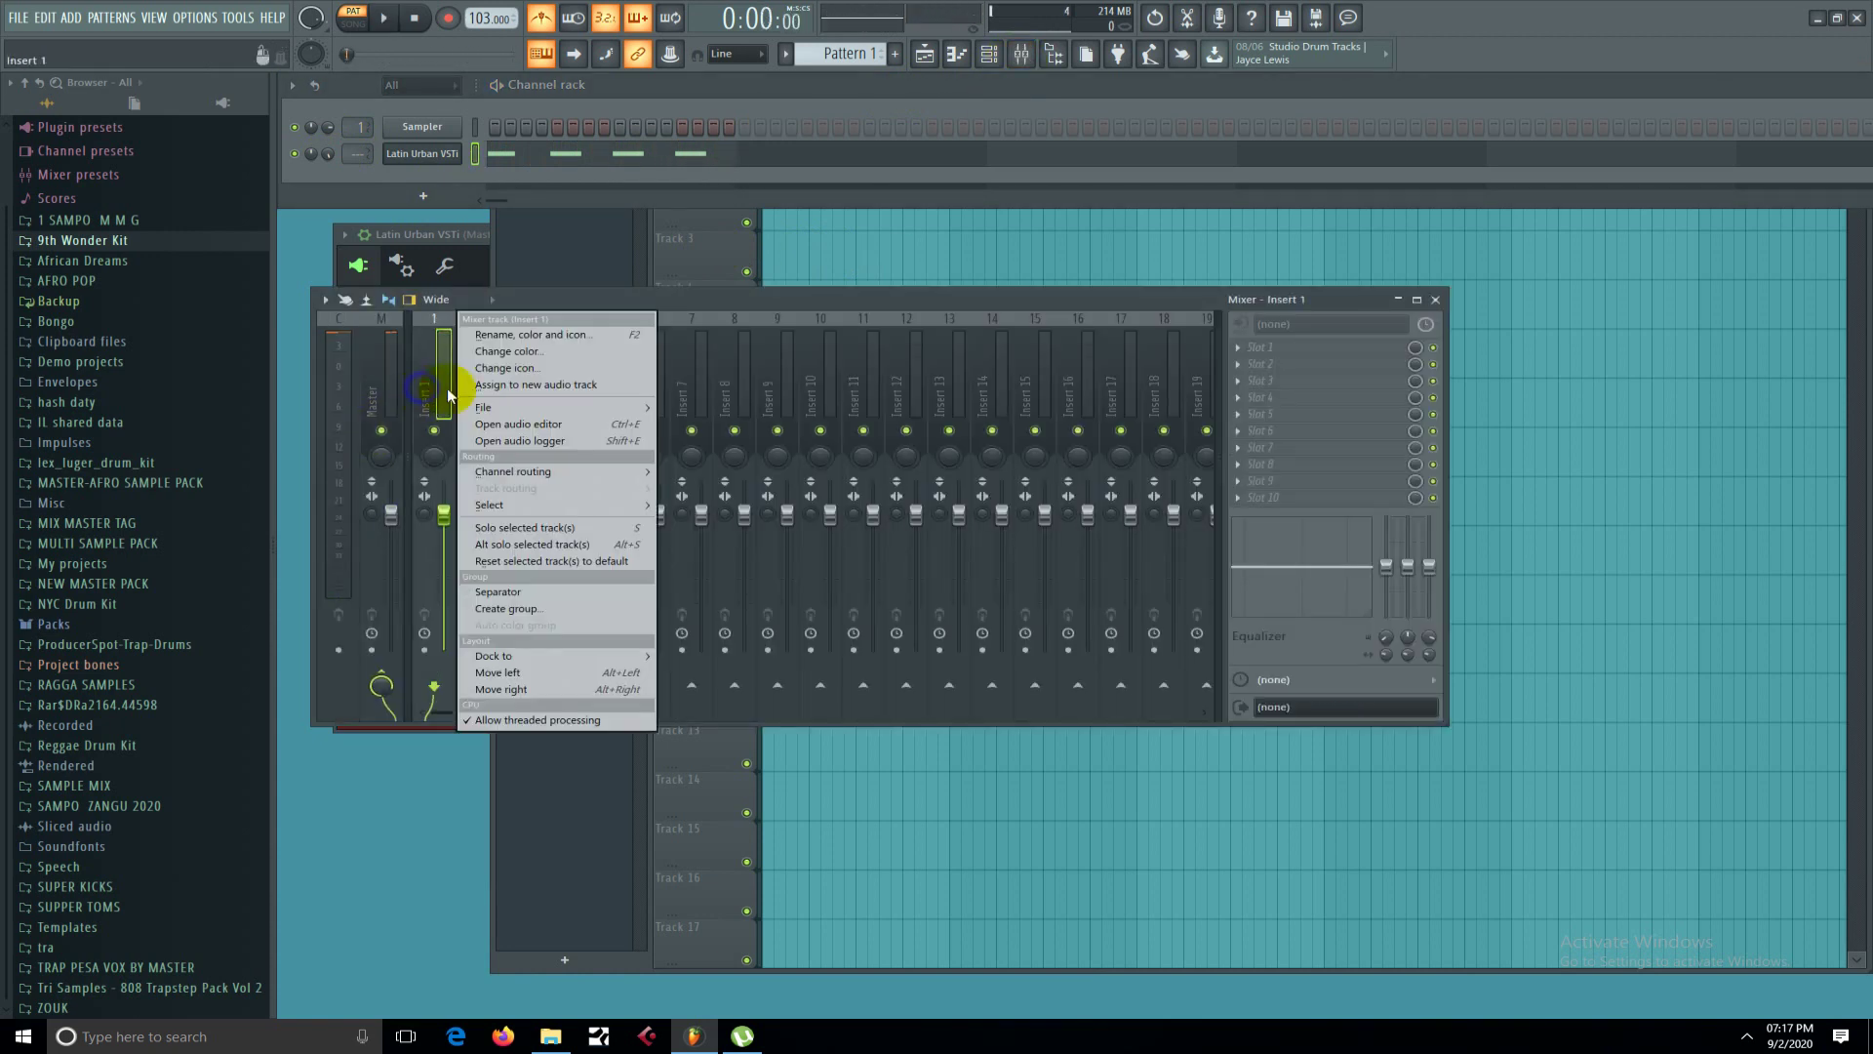
{"action": "mouse_move", "coordinate": [642, 472]}
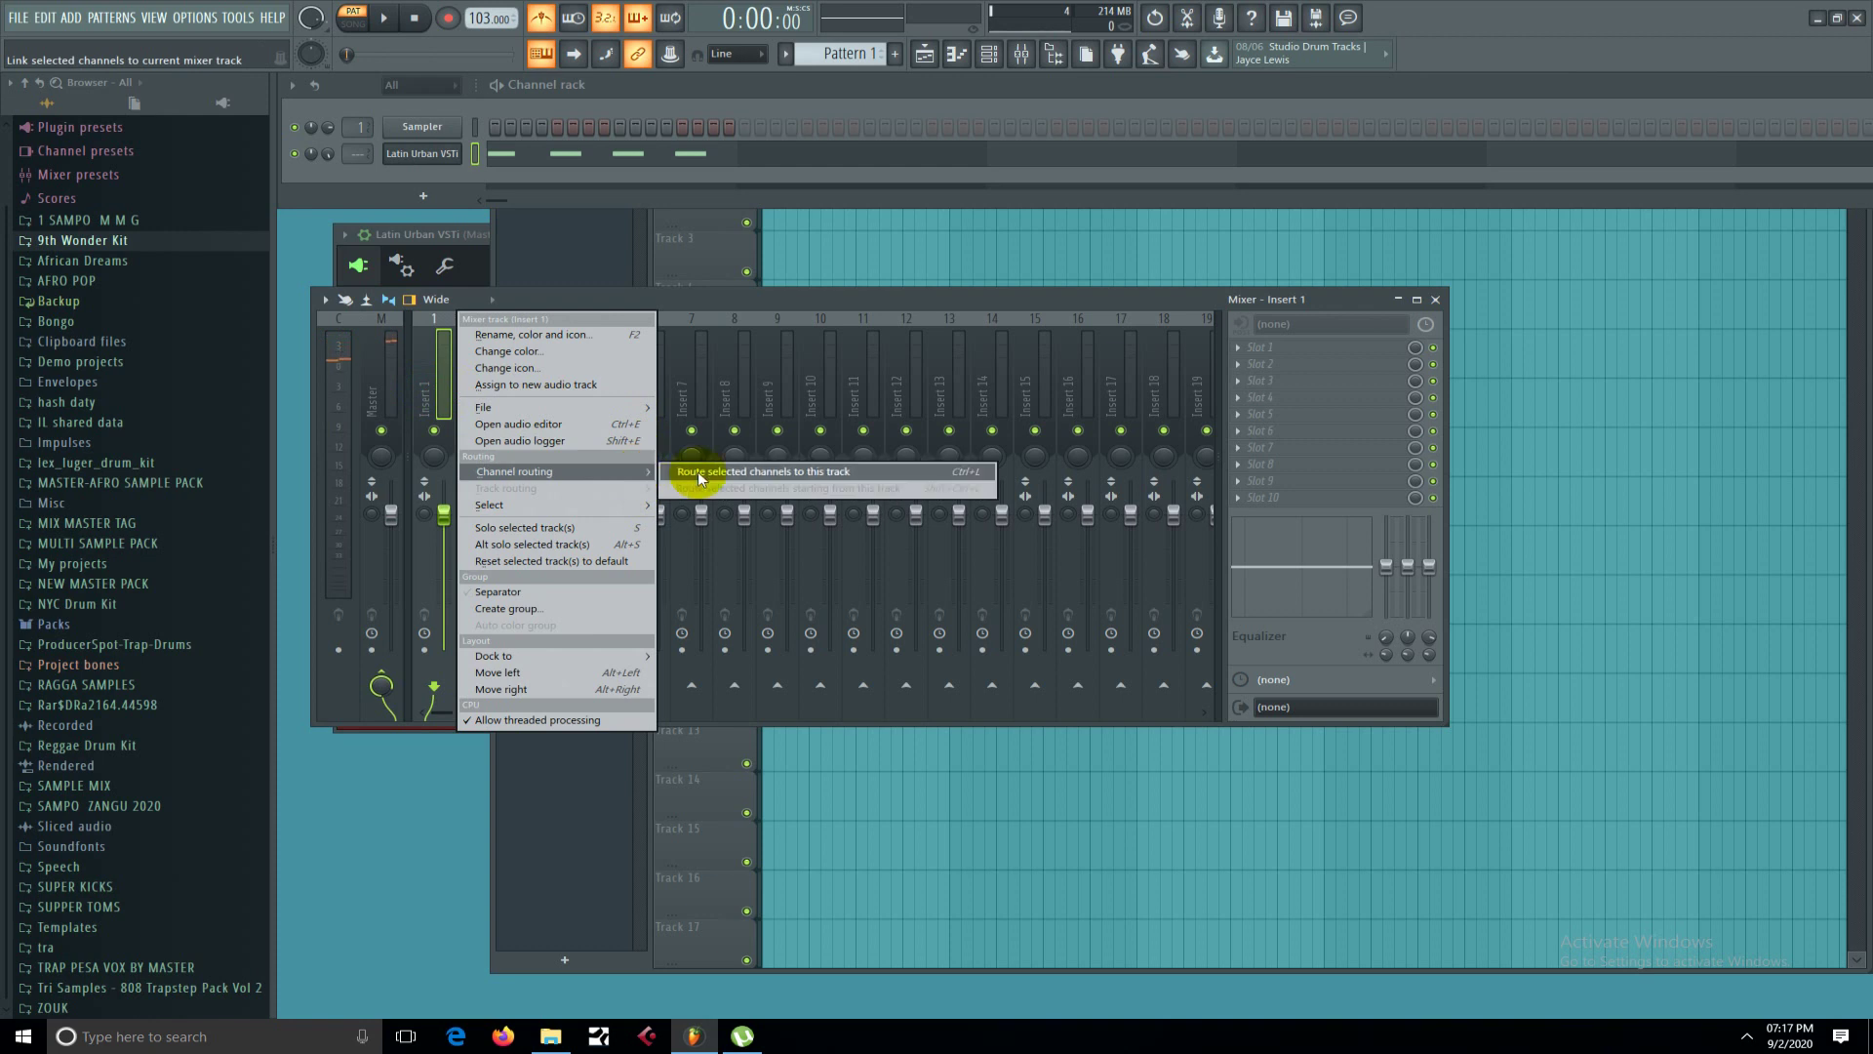
{"action": "left_click", "coordinate": [709, 474]}
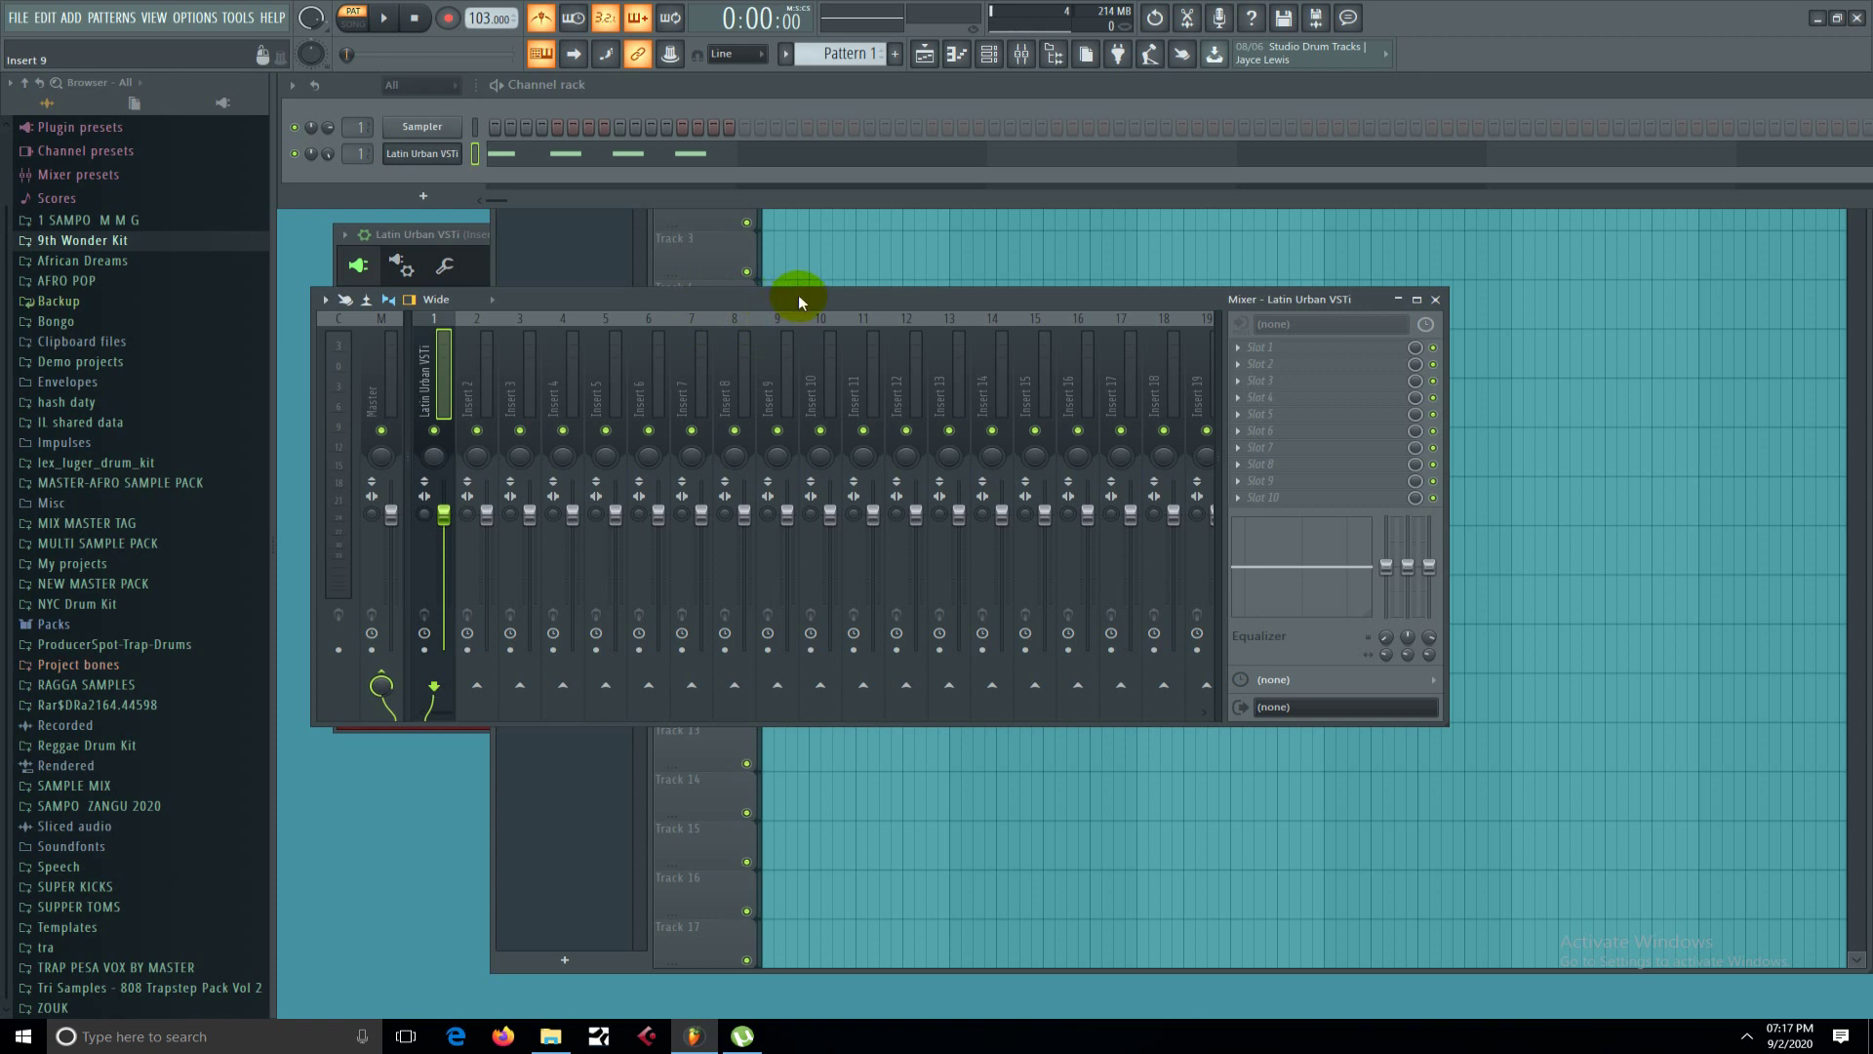
Load Transient Processor in the first effect slot of the Latin Urban VSTi mixer track and apply its Expander preset.
{"action": "left_click", "coordinate": [1240, 350]}
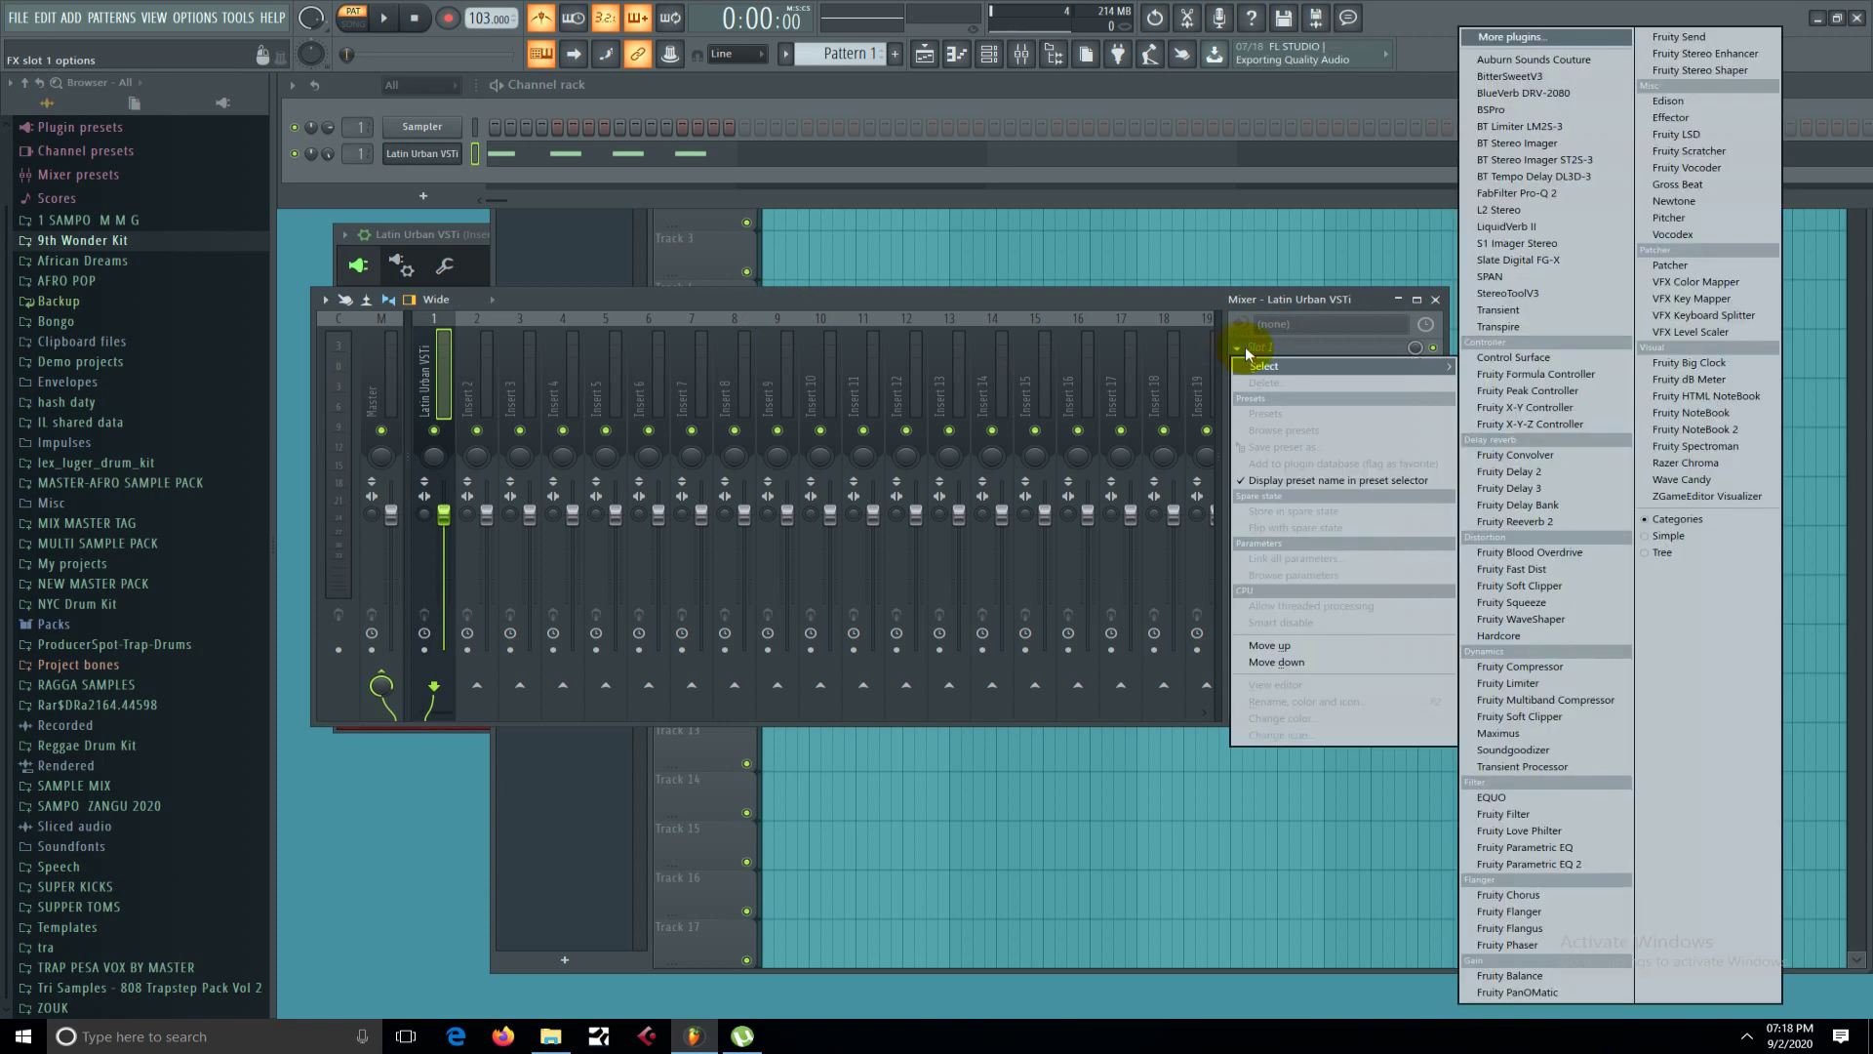
{"action": "left_click", "coordinate": [1539, 767]}
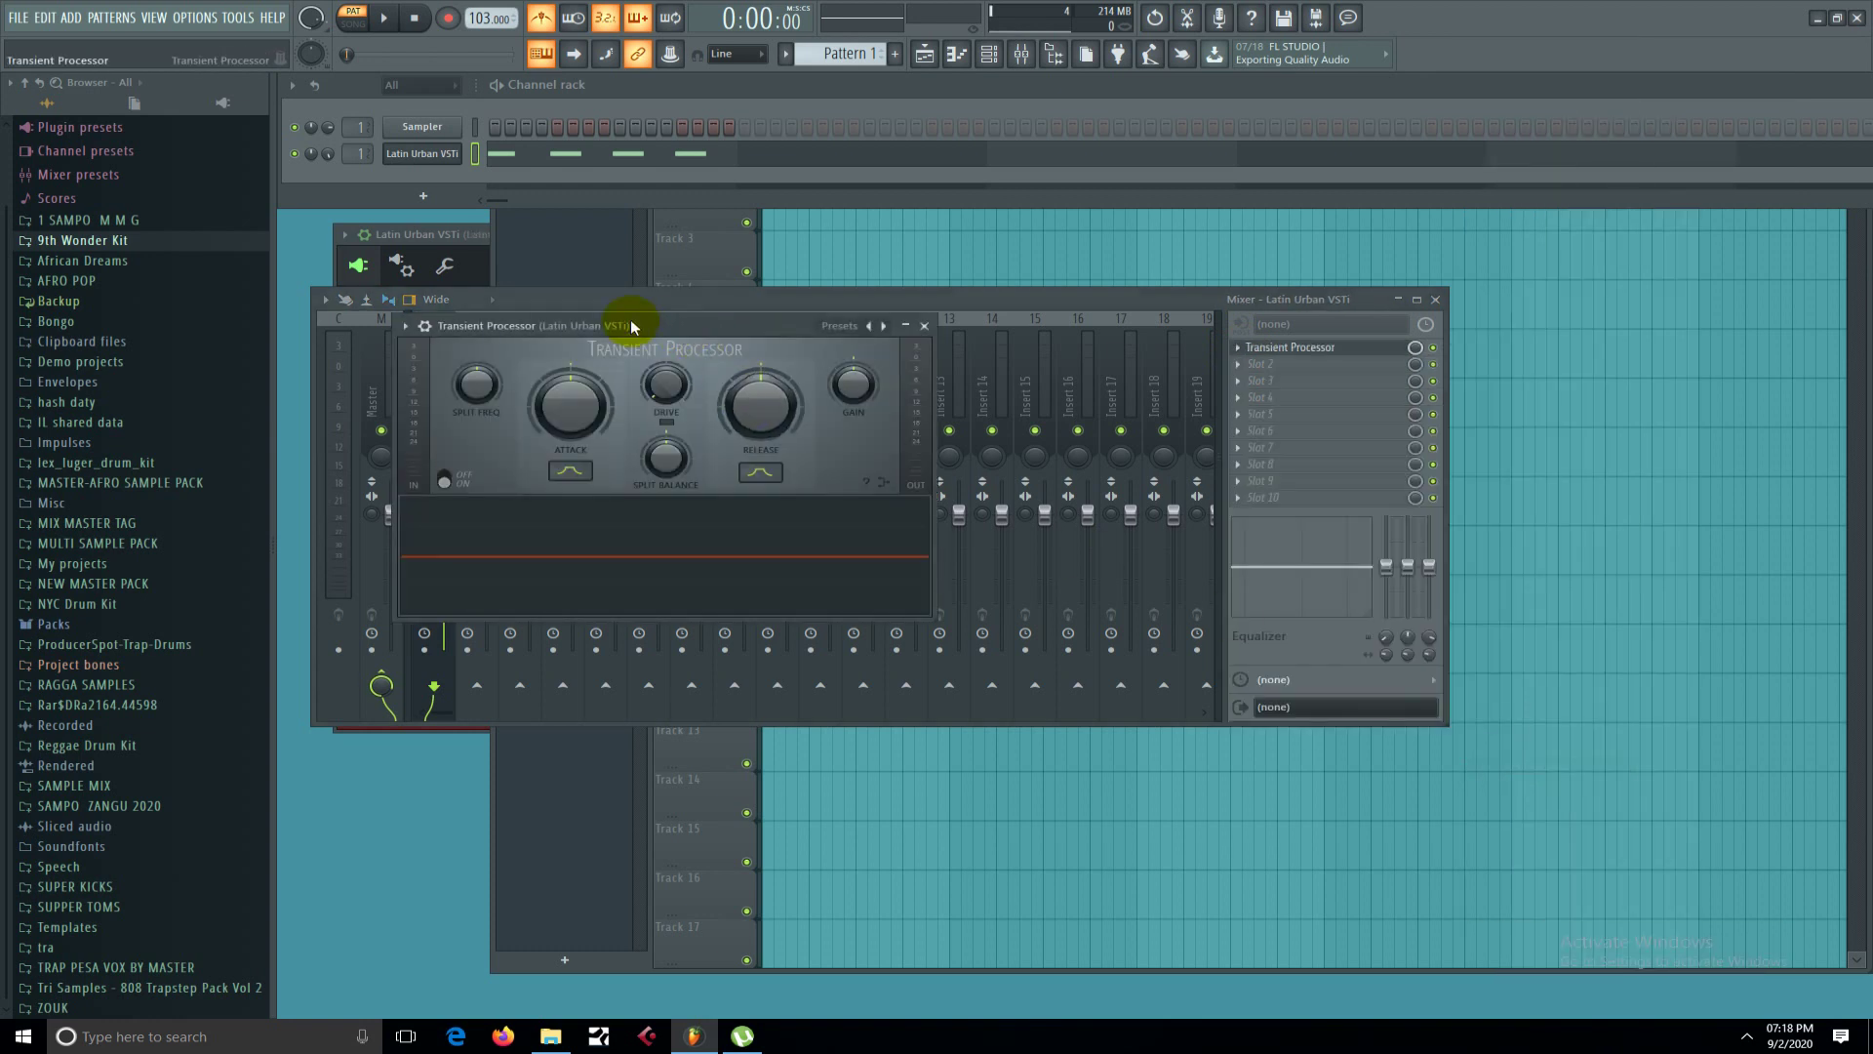
{"action": "left_click_drag", "start_coordinate": [630, 319], "coordinate": [873, 339]}
{"action": "left_click", "coordinate": [1017, 342]}
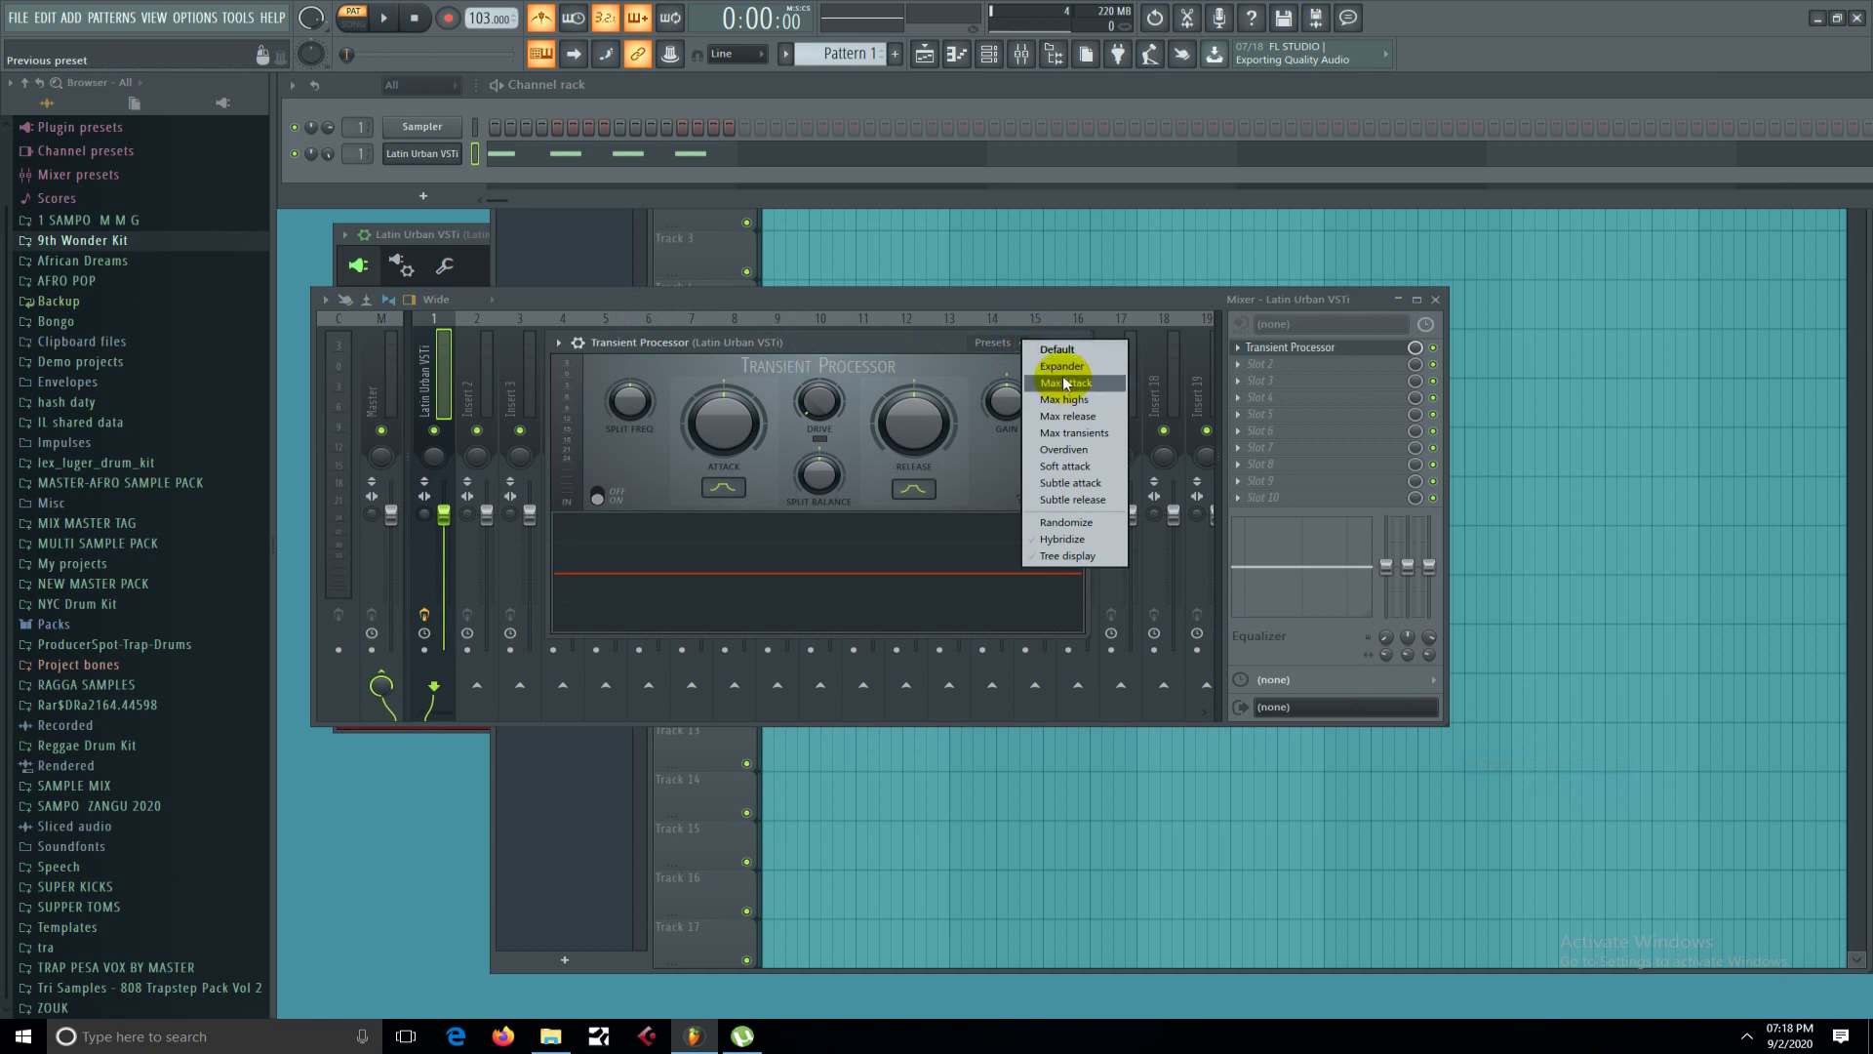
{"action": "left_click", "coordinate": [1069, 370]}
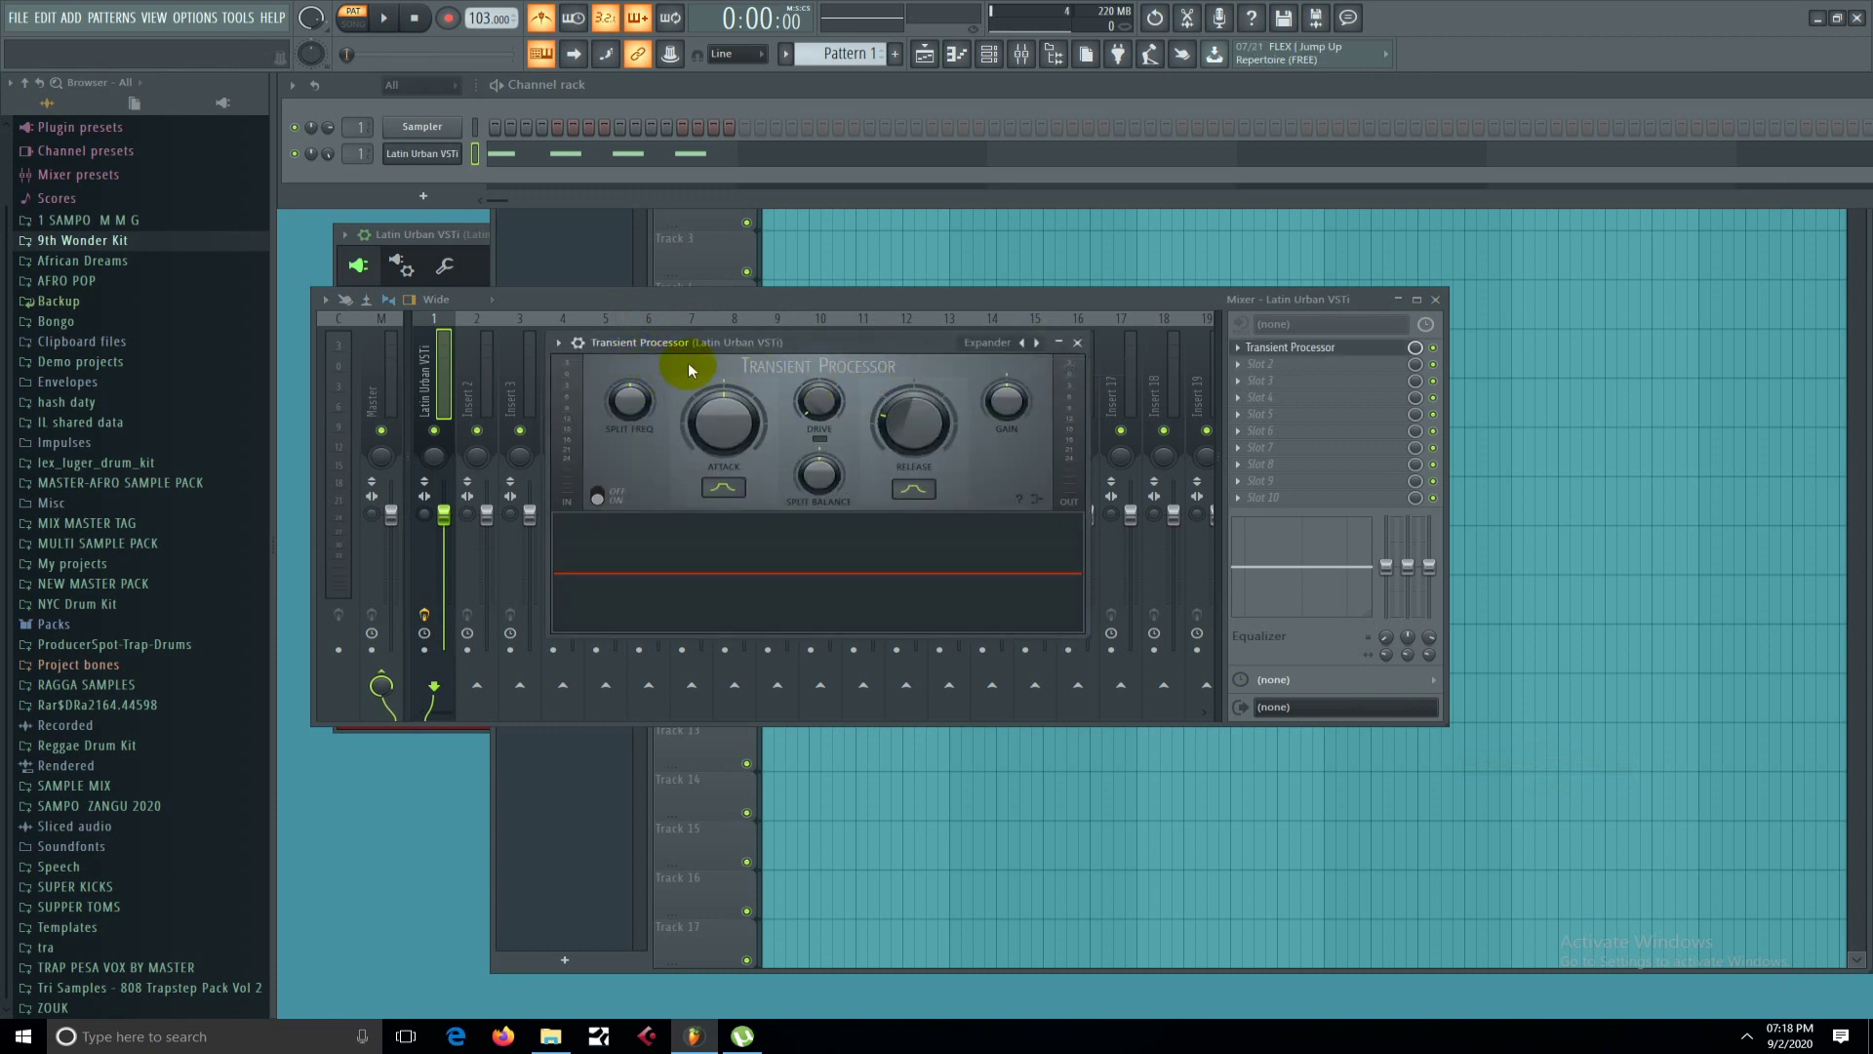
Play the kick loop to compare its sound with the Transient Processor switched on and off.
{"action": "key", "text": "space"}
{"action": "key", "text": "space"}
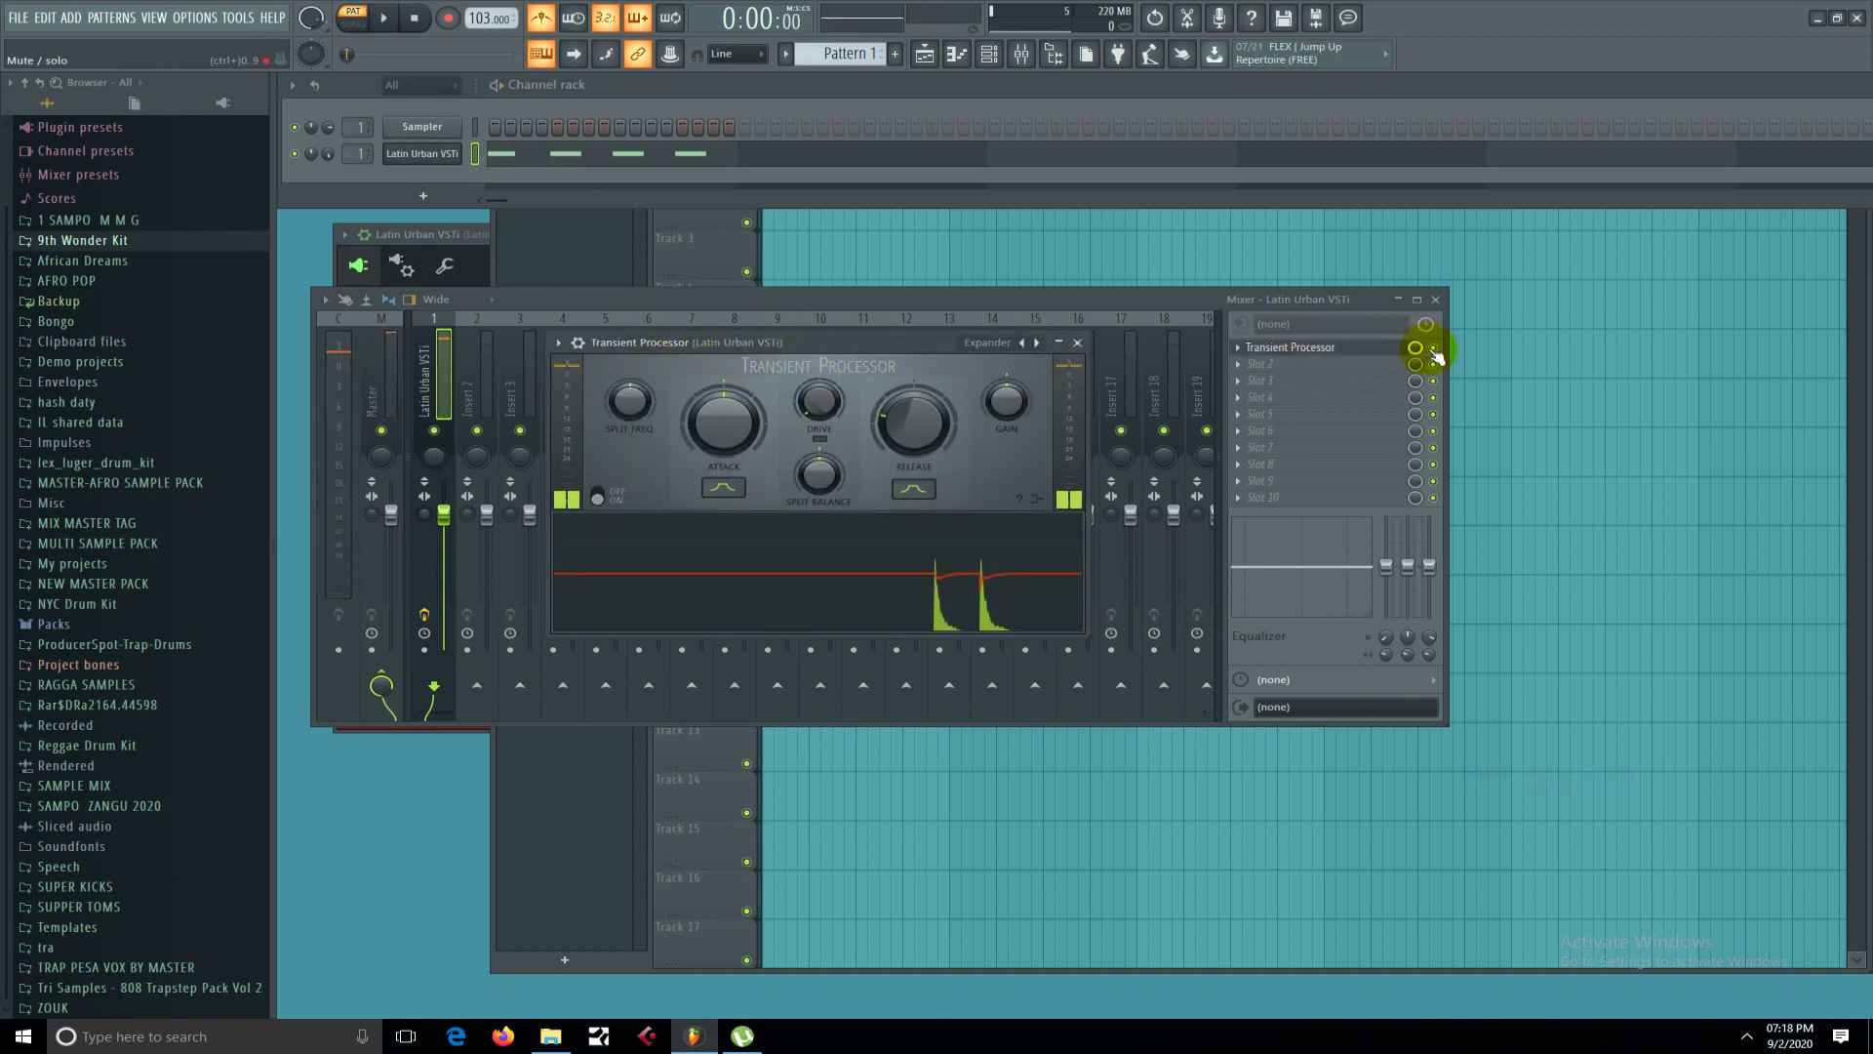
{"action": "left_click", "coordinate": [1434, 348]}
{"action": "key", "text": "space"}
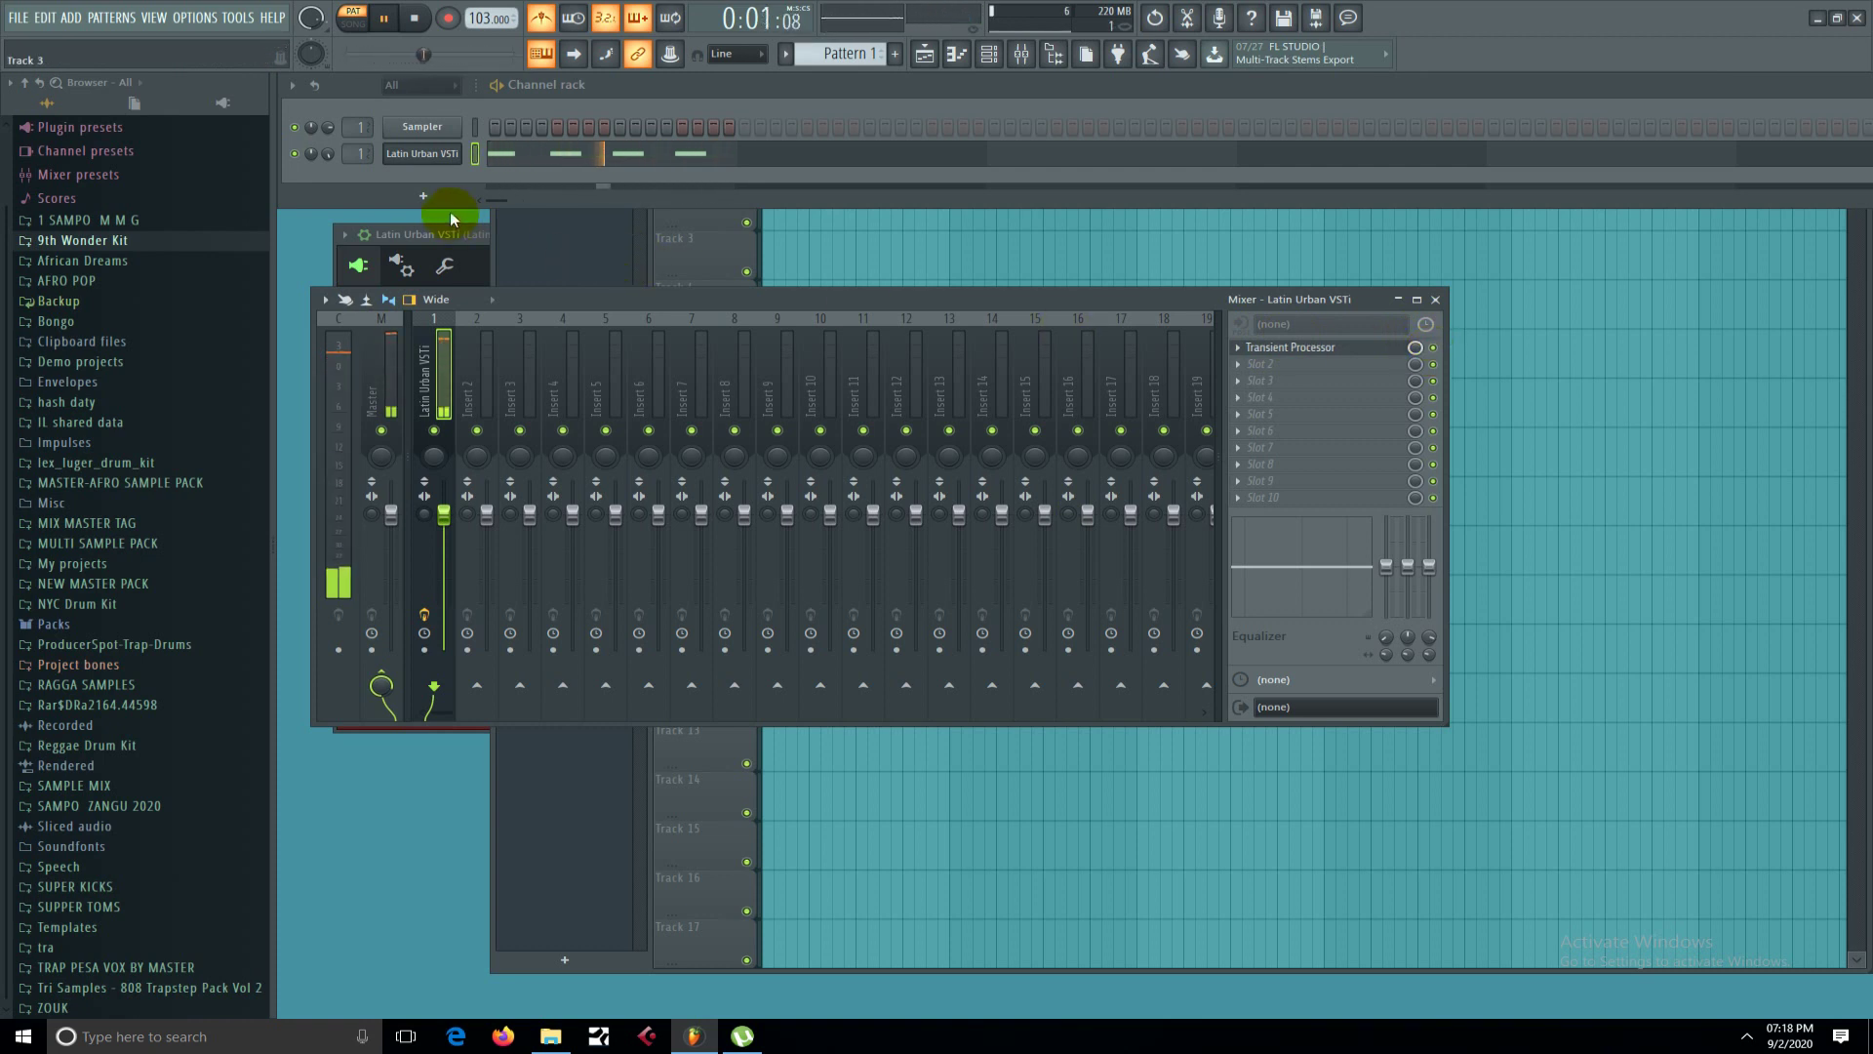
{"action": "key", "text": "space"}
Examine the four kick notes in the Latin Urban VSTi piano roll and play them back.
{"action": "left_click", "coordinate": [439, 155]}
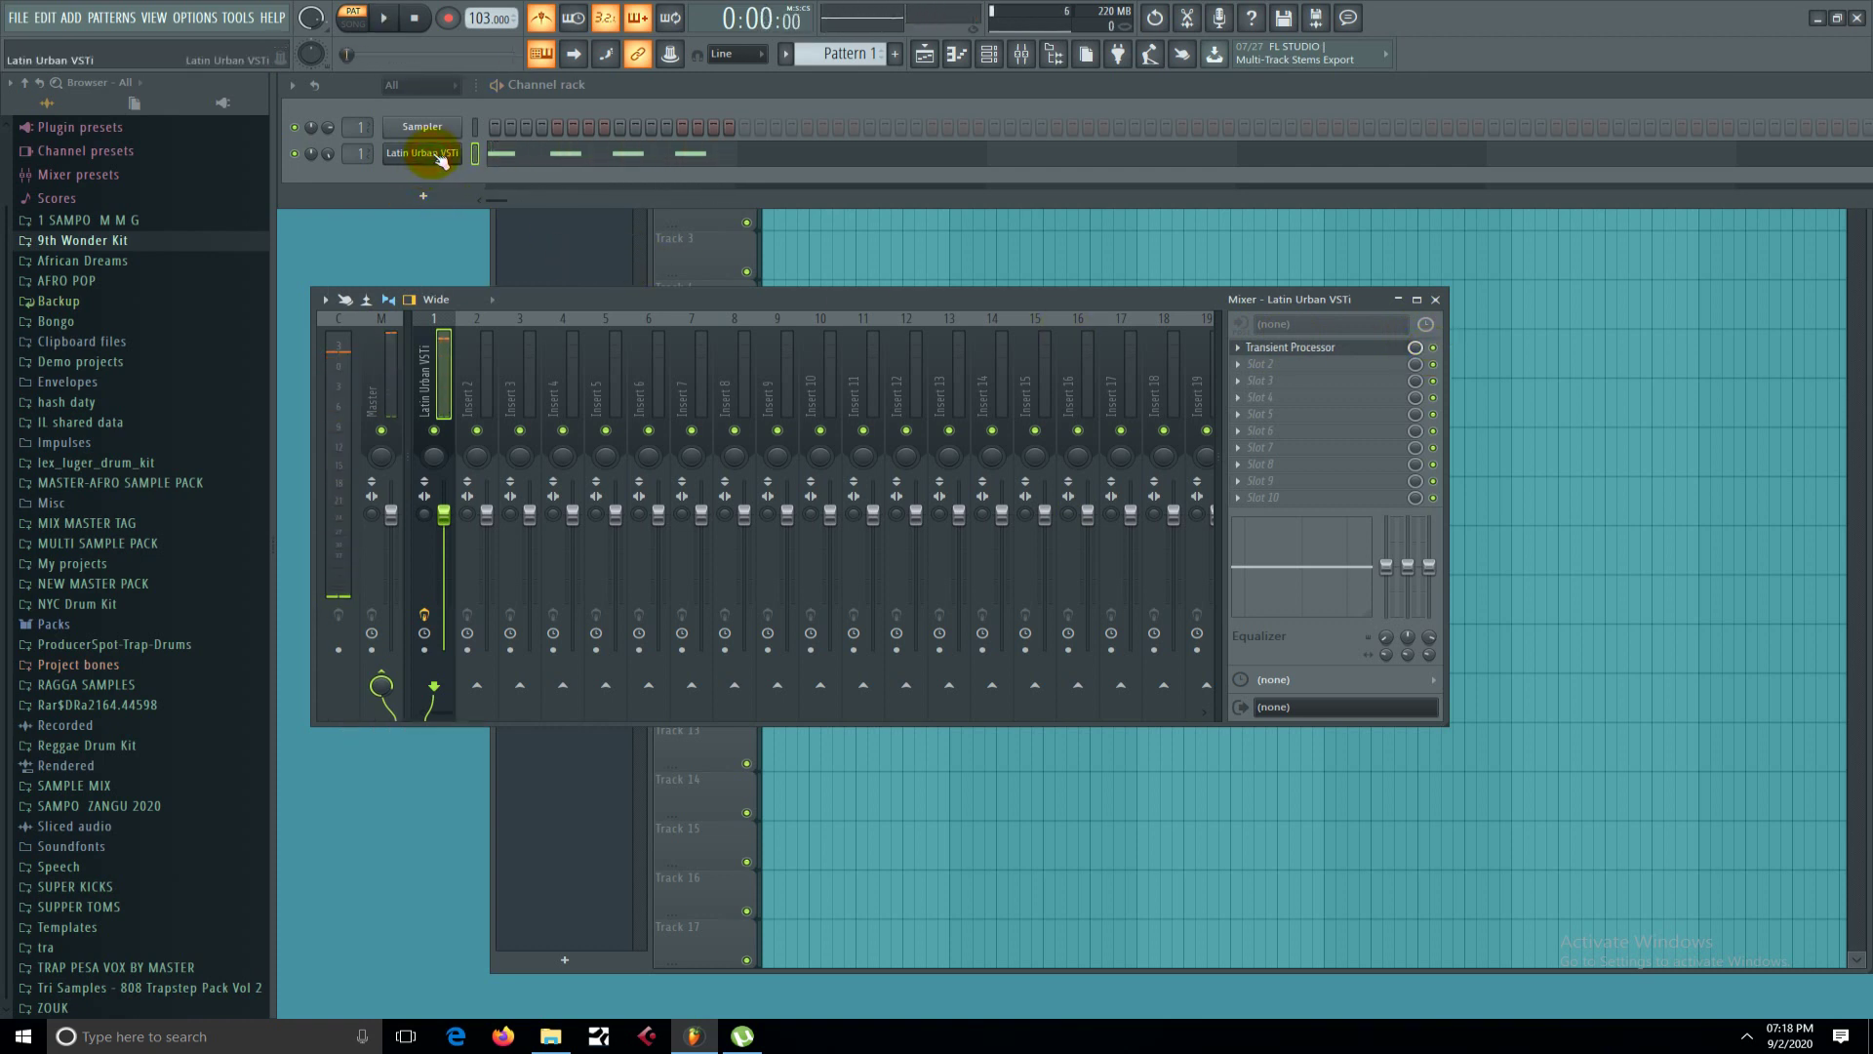
{"action": "left_click", "coordinate": [439, 155]}
{"action": "left_click", "coordinate": [517, 154]}
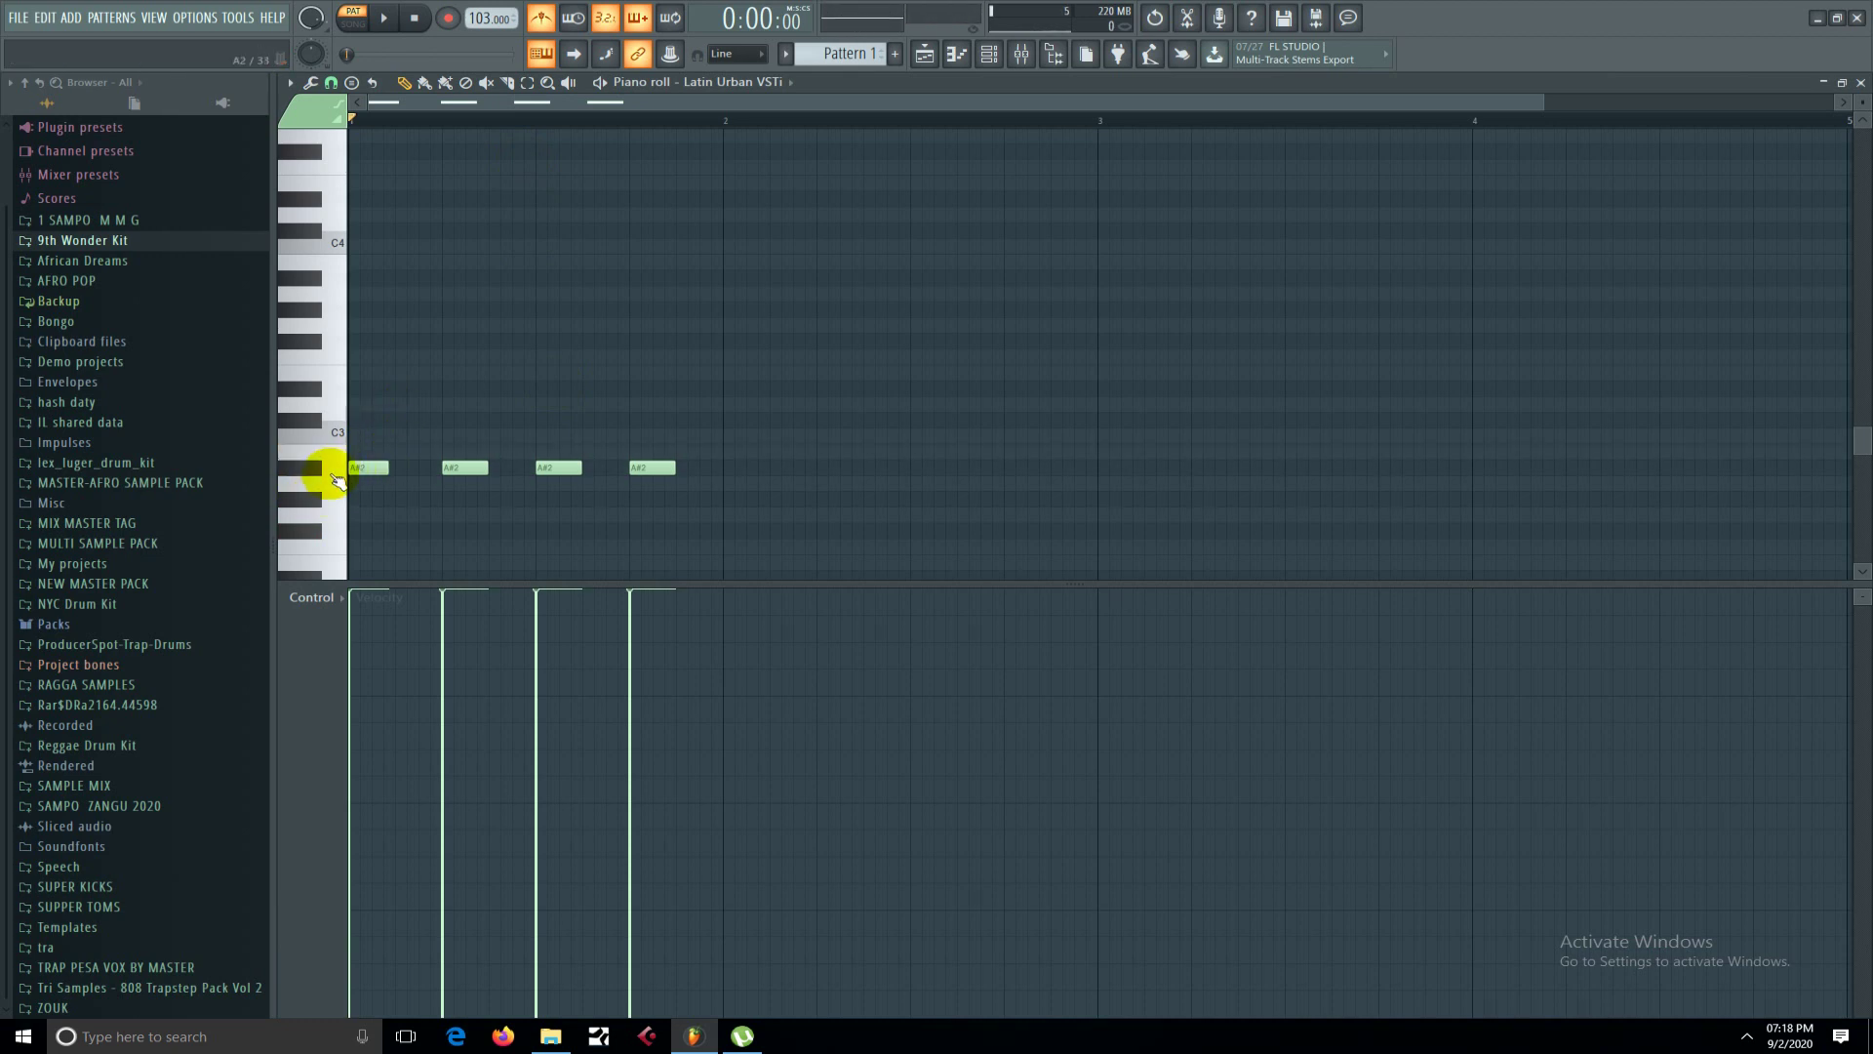
{"action": "key", "text": "space"}
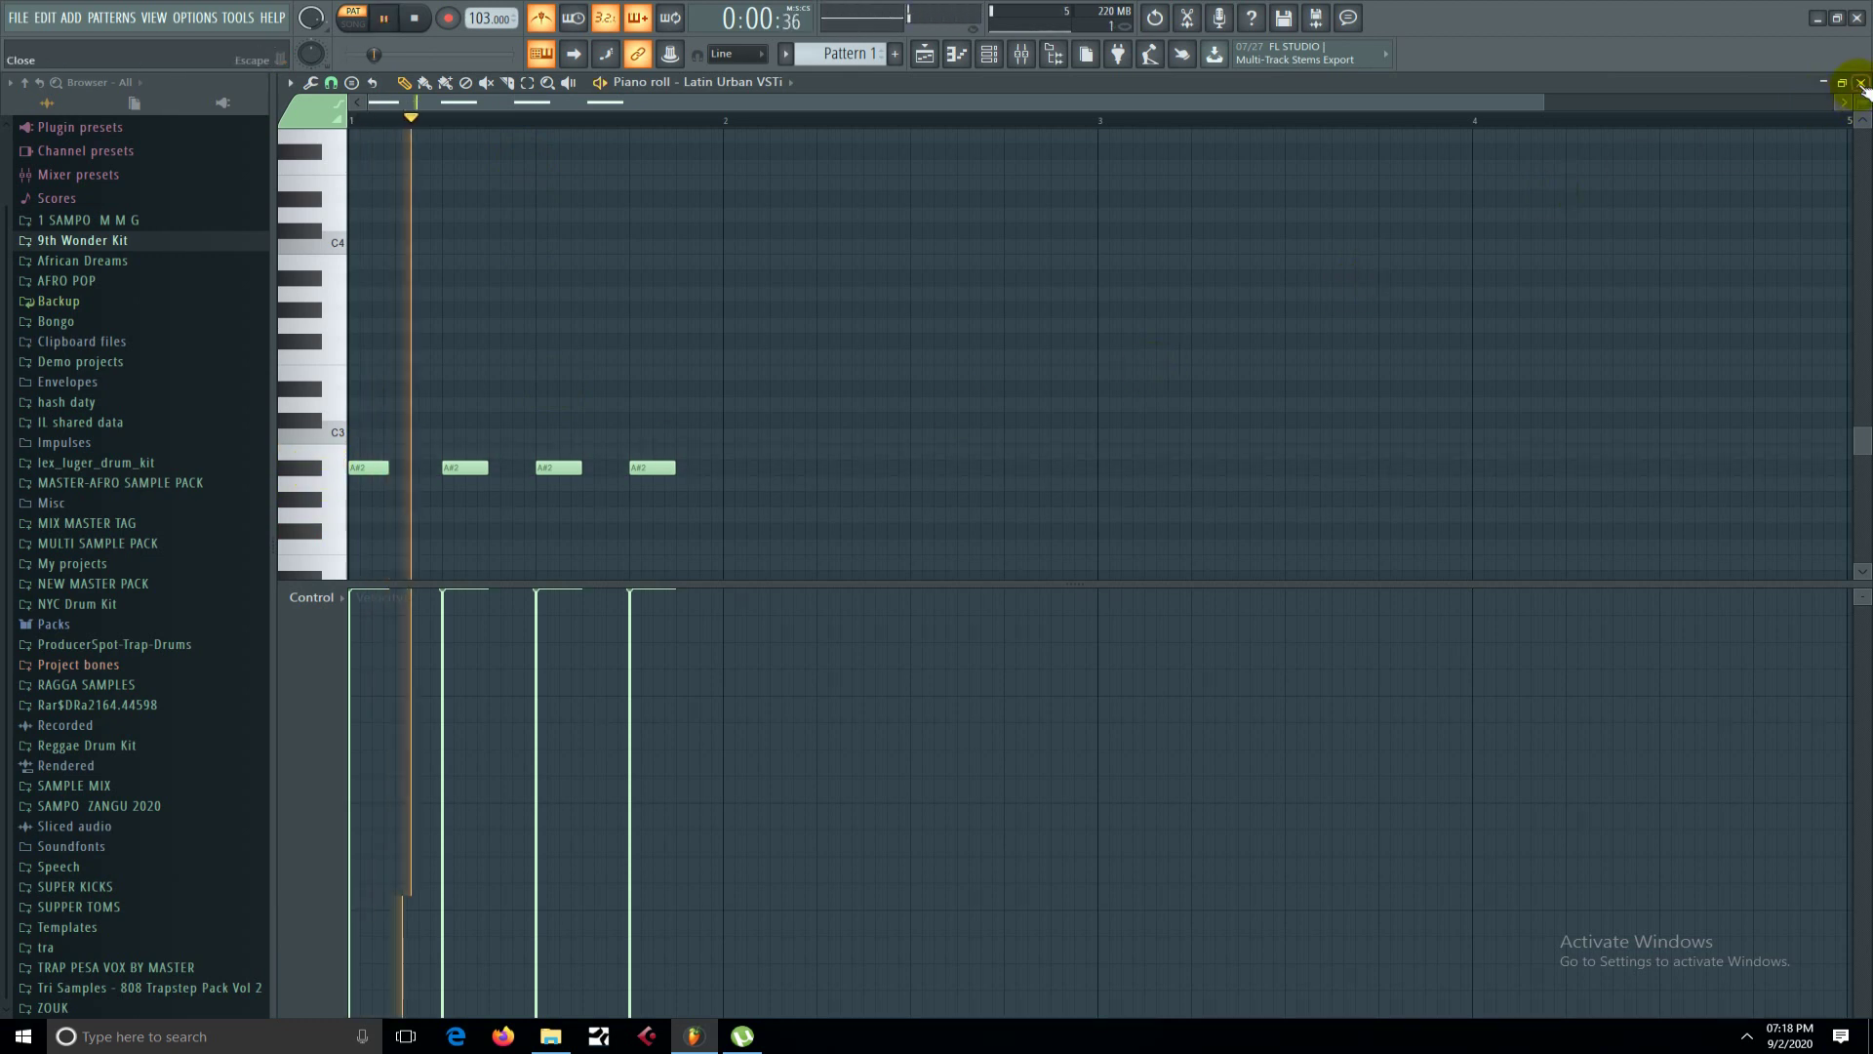
{"action": "left_click", "coordinate": [1860, 83]}
{"action": "key", "text": "space"}
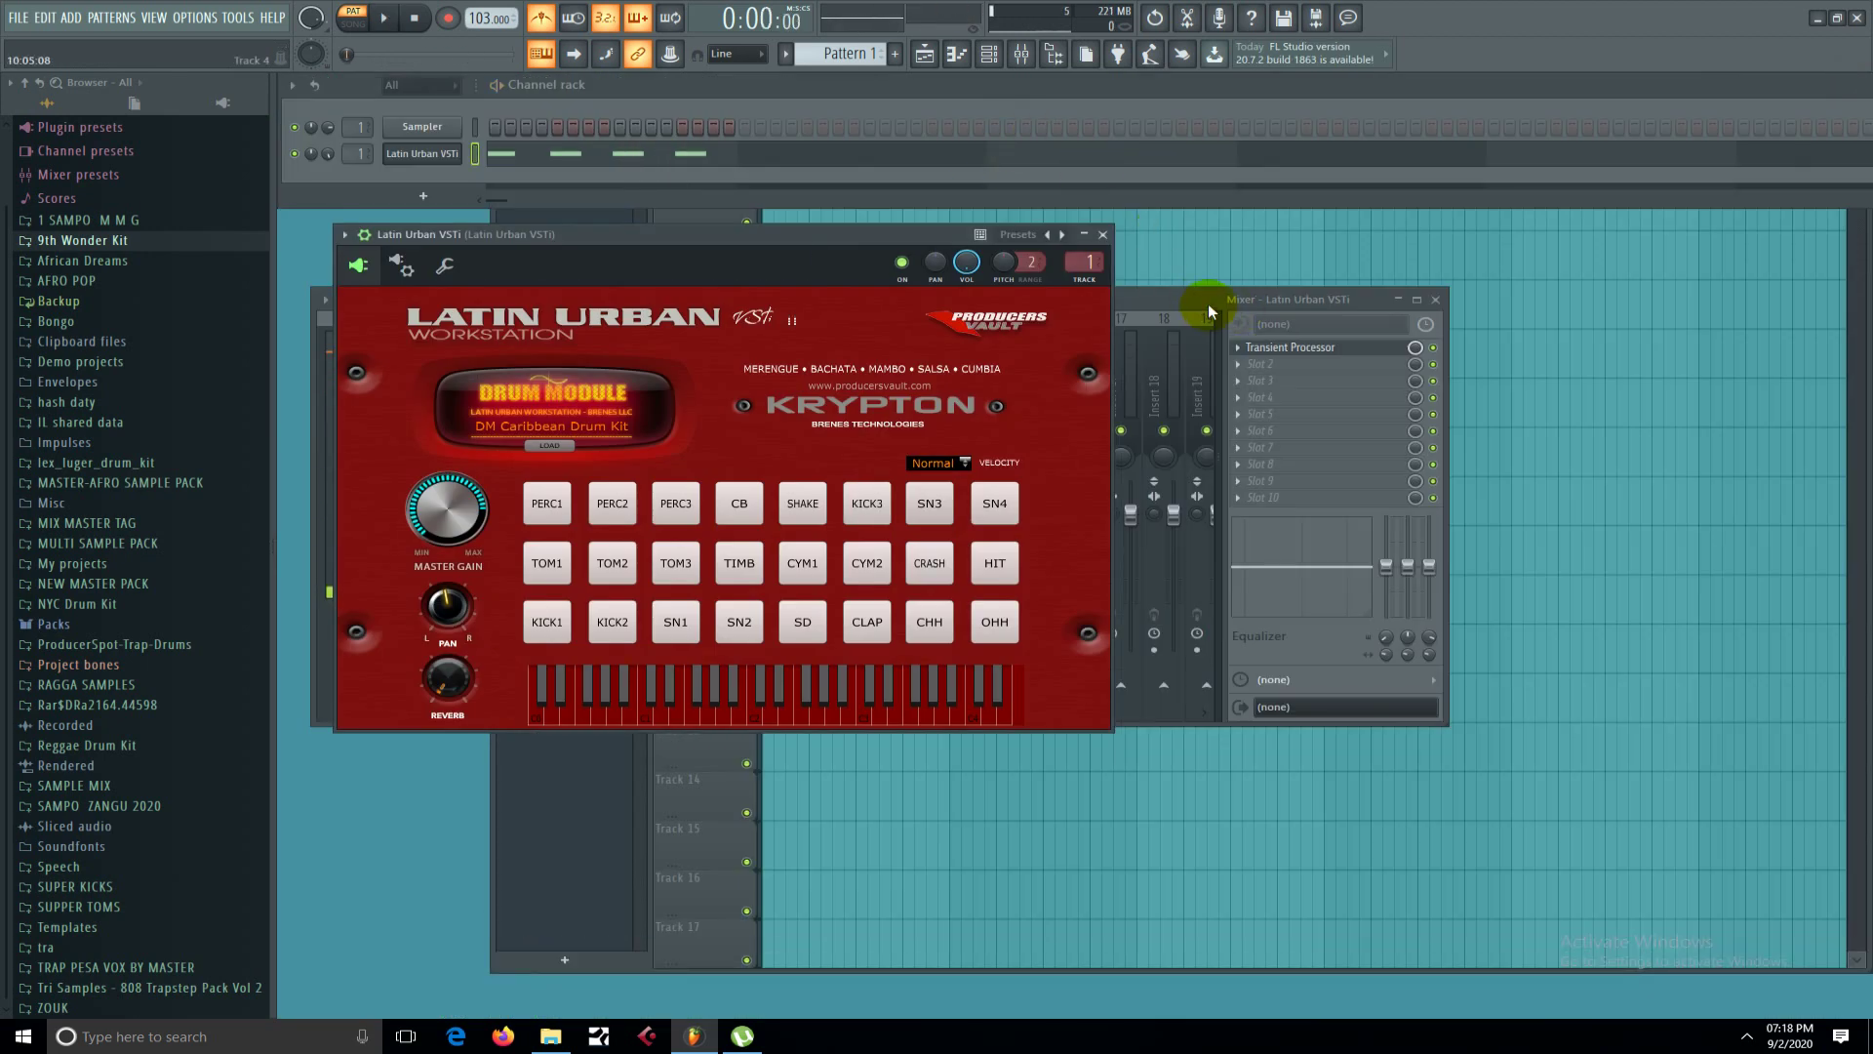
Add Fruity Parametric EQ 2 to the second effect slot of the Latin Urban VSTi mixer track.
{"action": "left_click", "coordinate": [1198, 298]}
{"action": "left_click", "coordinate": [1247, 370]}
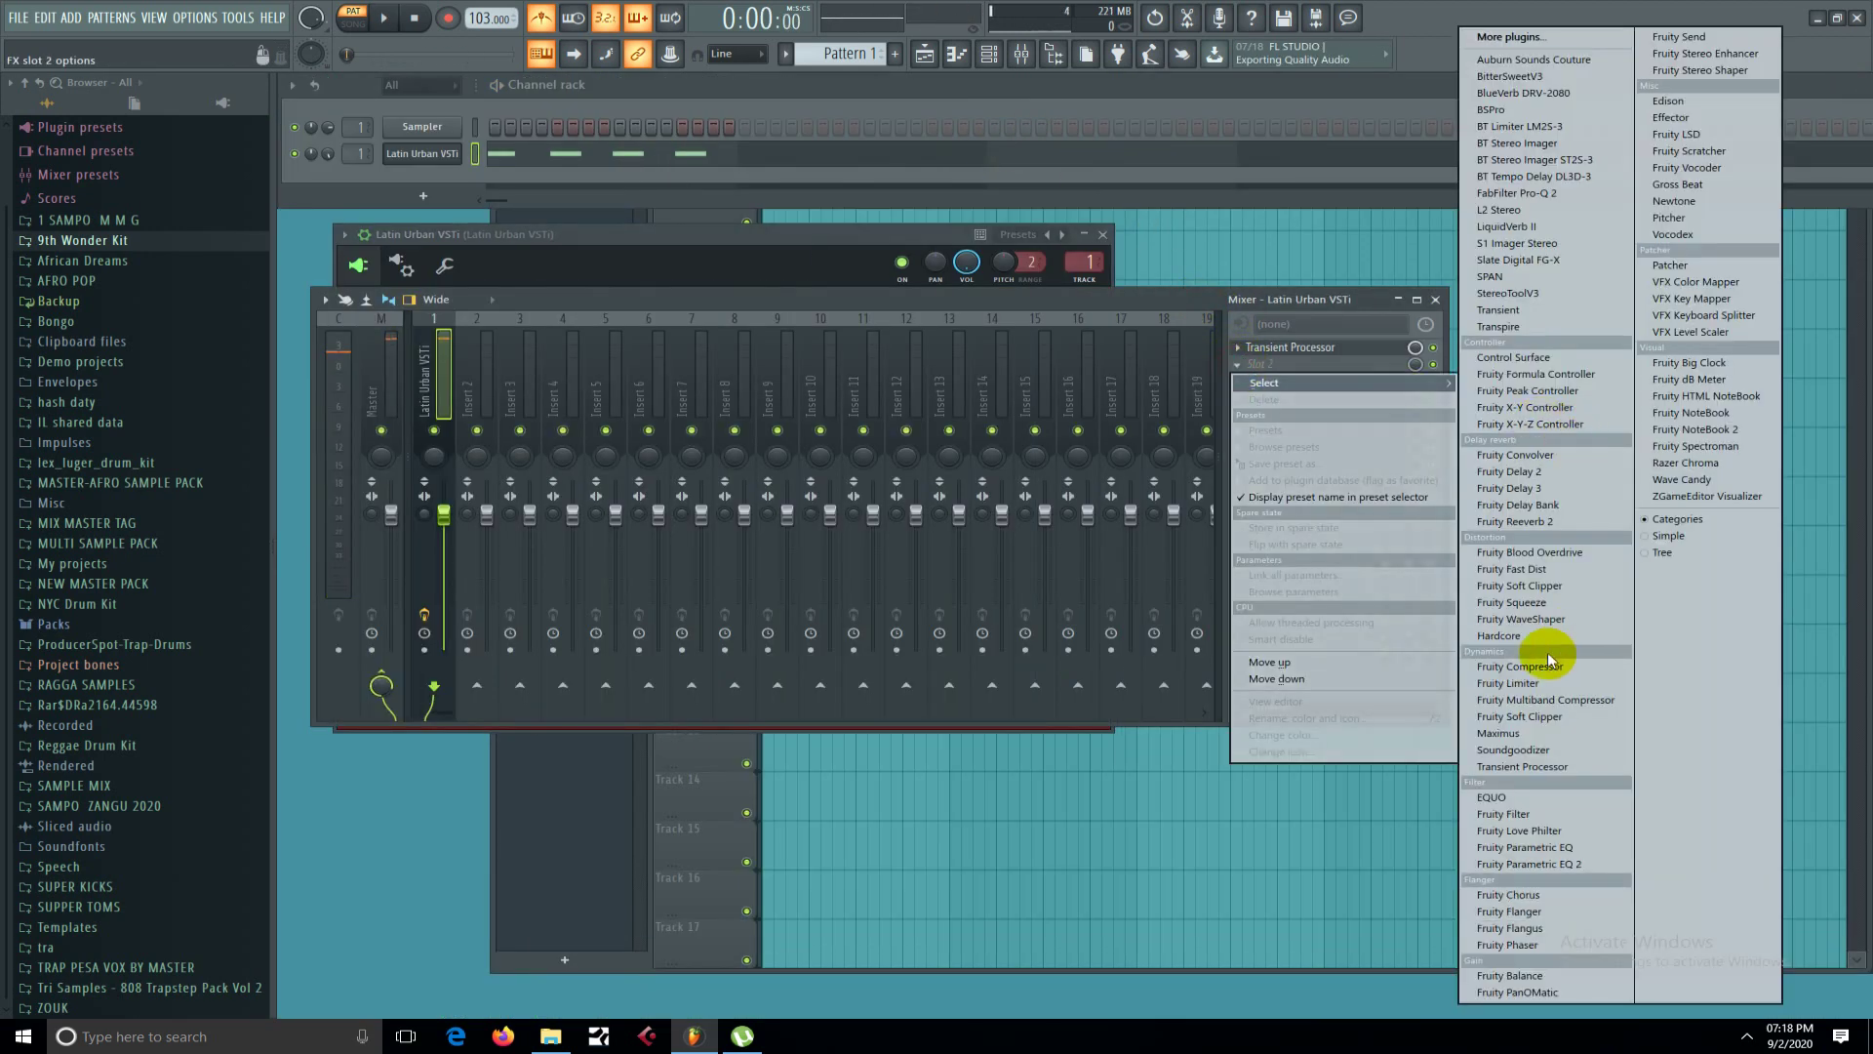
{"action": "left_click", "coordinate": [1598, 863]}
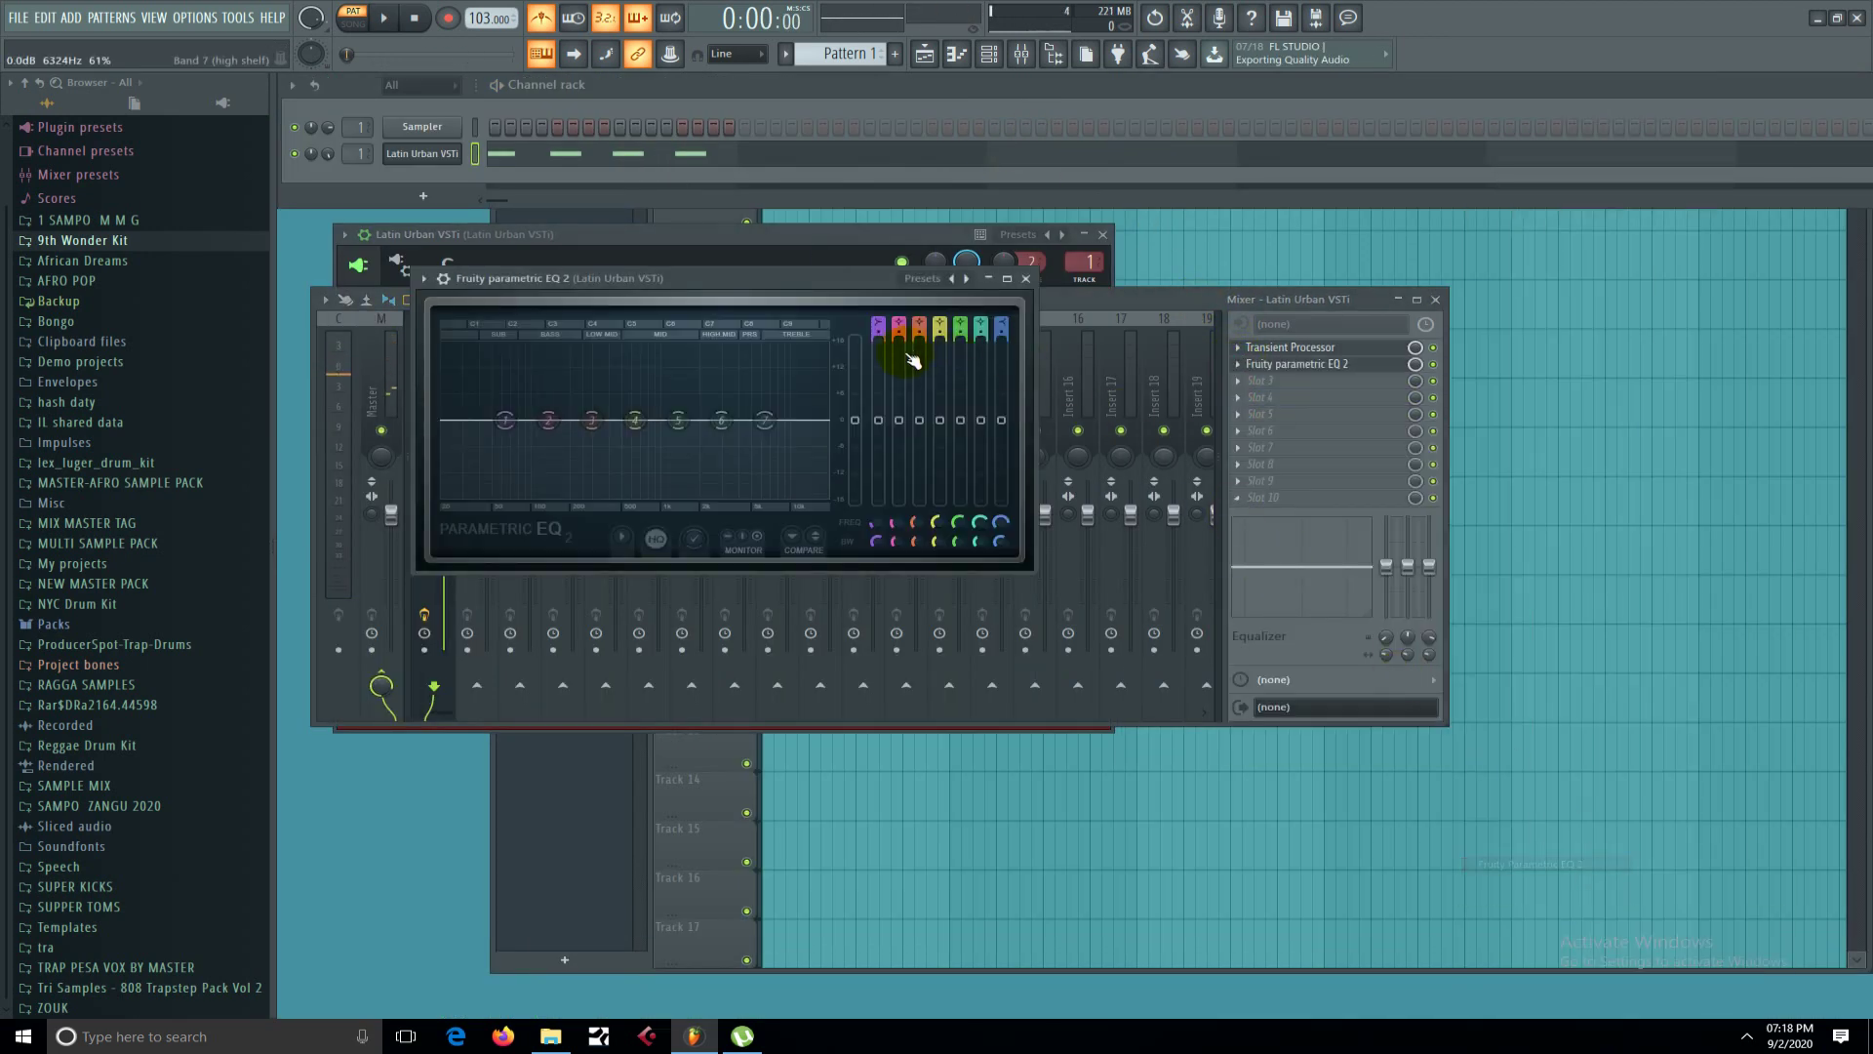
Change the filter order of EQ band 7 and pull the band down toward the mids to cut the kick's high frequencies steeply.
{"action": "right_click", "coordinate": [771, 427]}
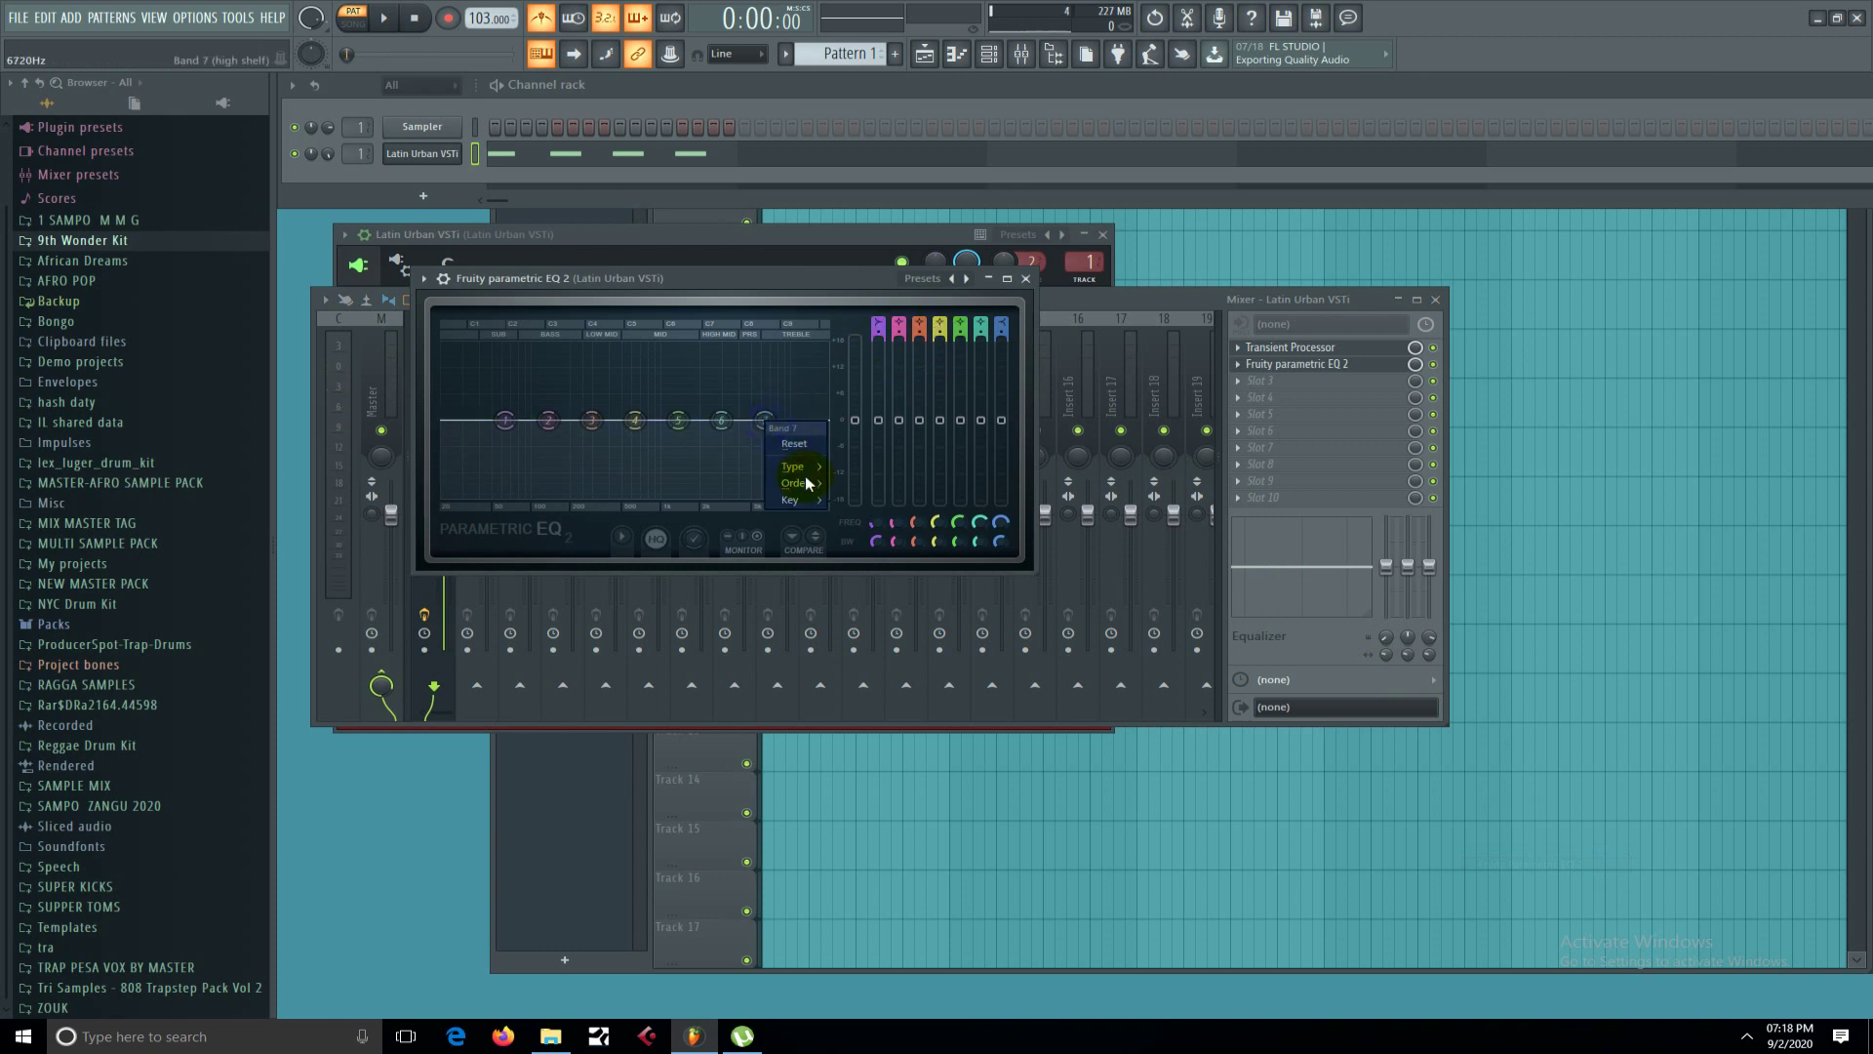
{"action": "mouse_move", "coordinate": [800, 483]}
{"action": "left_click", "coordinate": [857, 484]}
{"action": "left_click_drag", "start_coordinate": [765, 422], "coordinate": [648, 500]}
{"action": "key", "text": "space"}
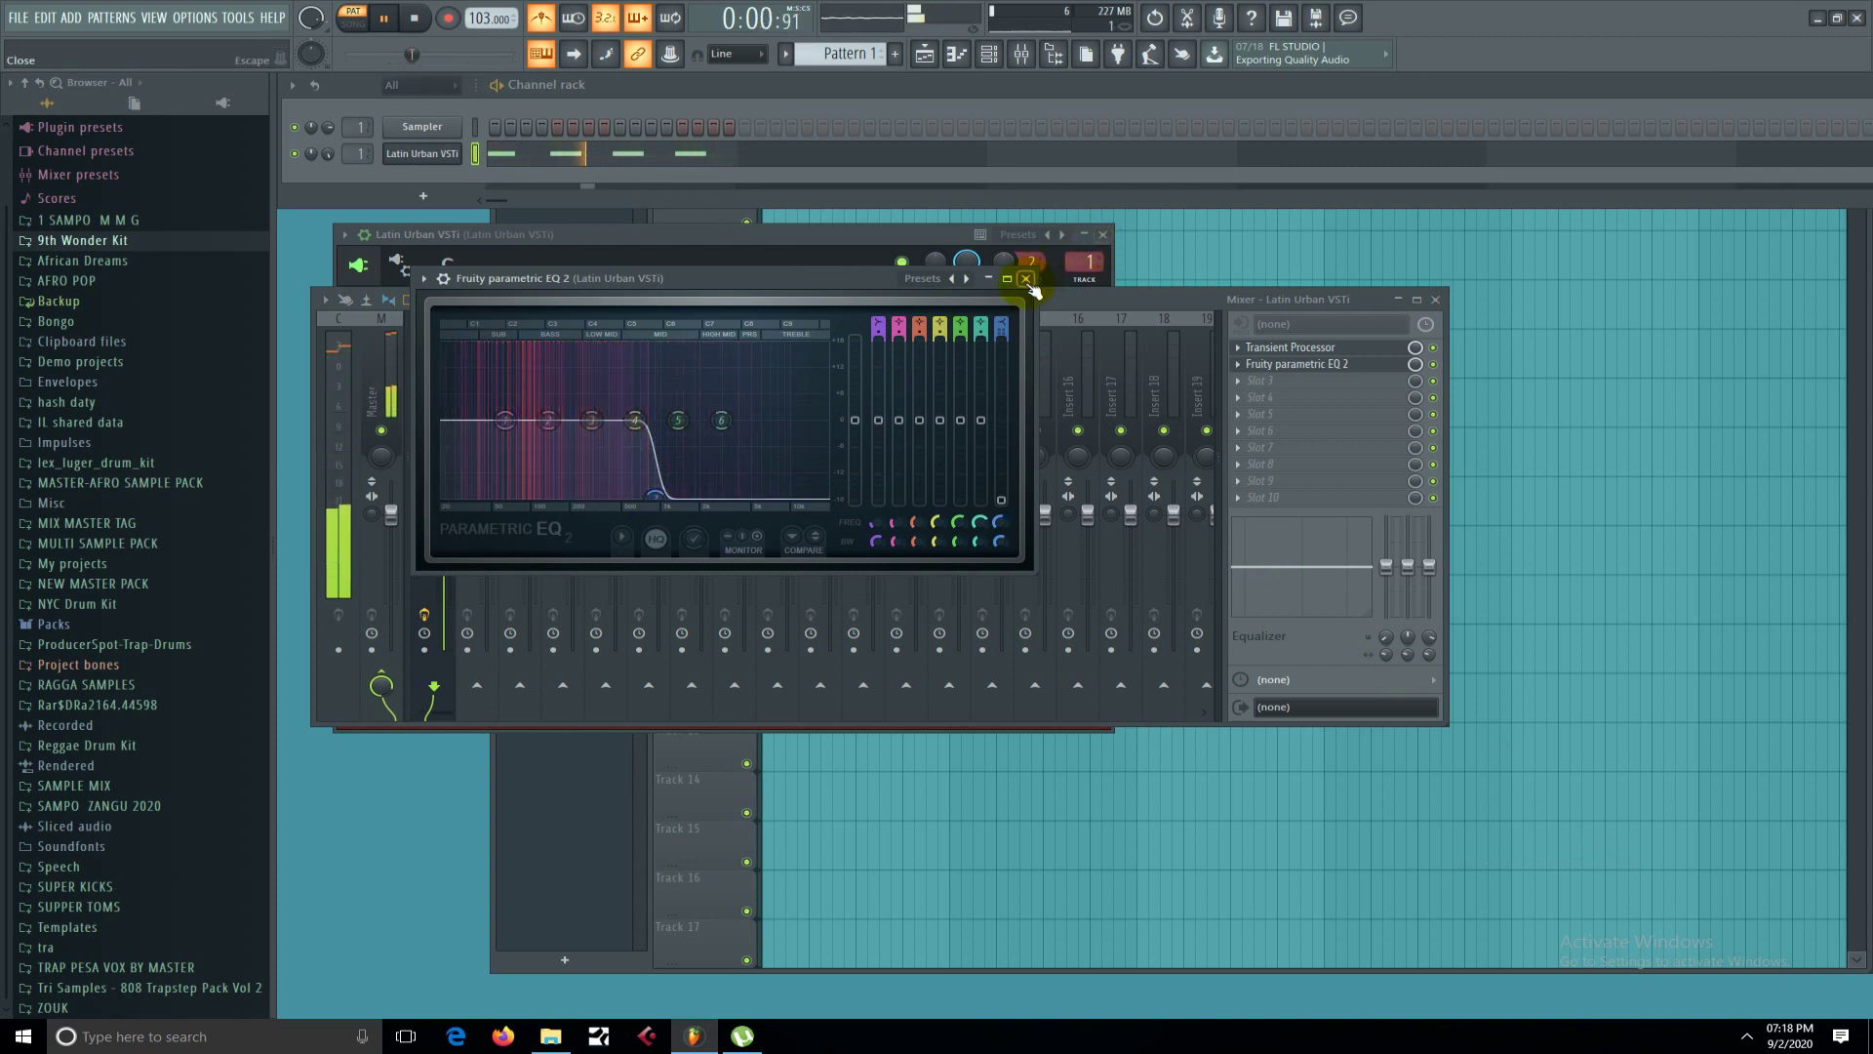
{"action": "left_click", "coordinate": [1025, 278]}
Set the Transient Processor's Release to -100% and boost its Attack while the kick loop plays.
{"action": "left_click", "coordinate": [1362, 348]}
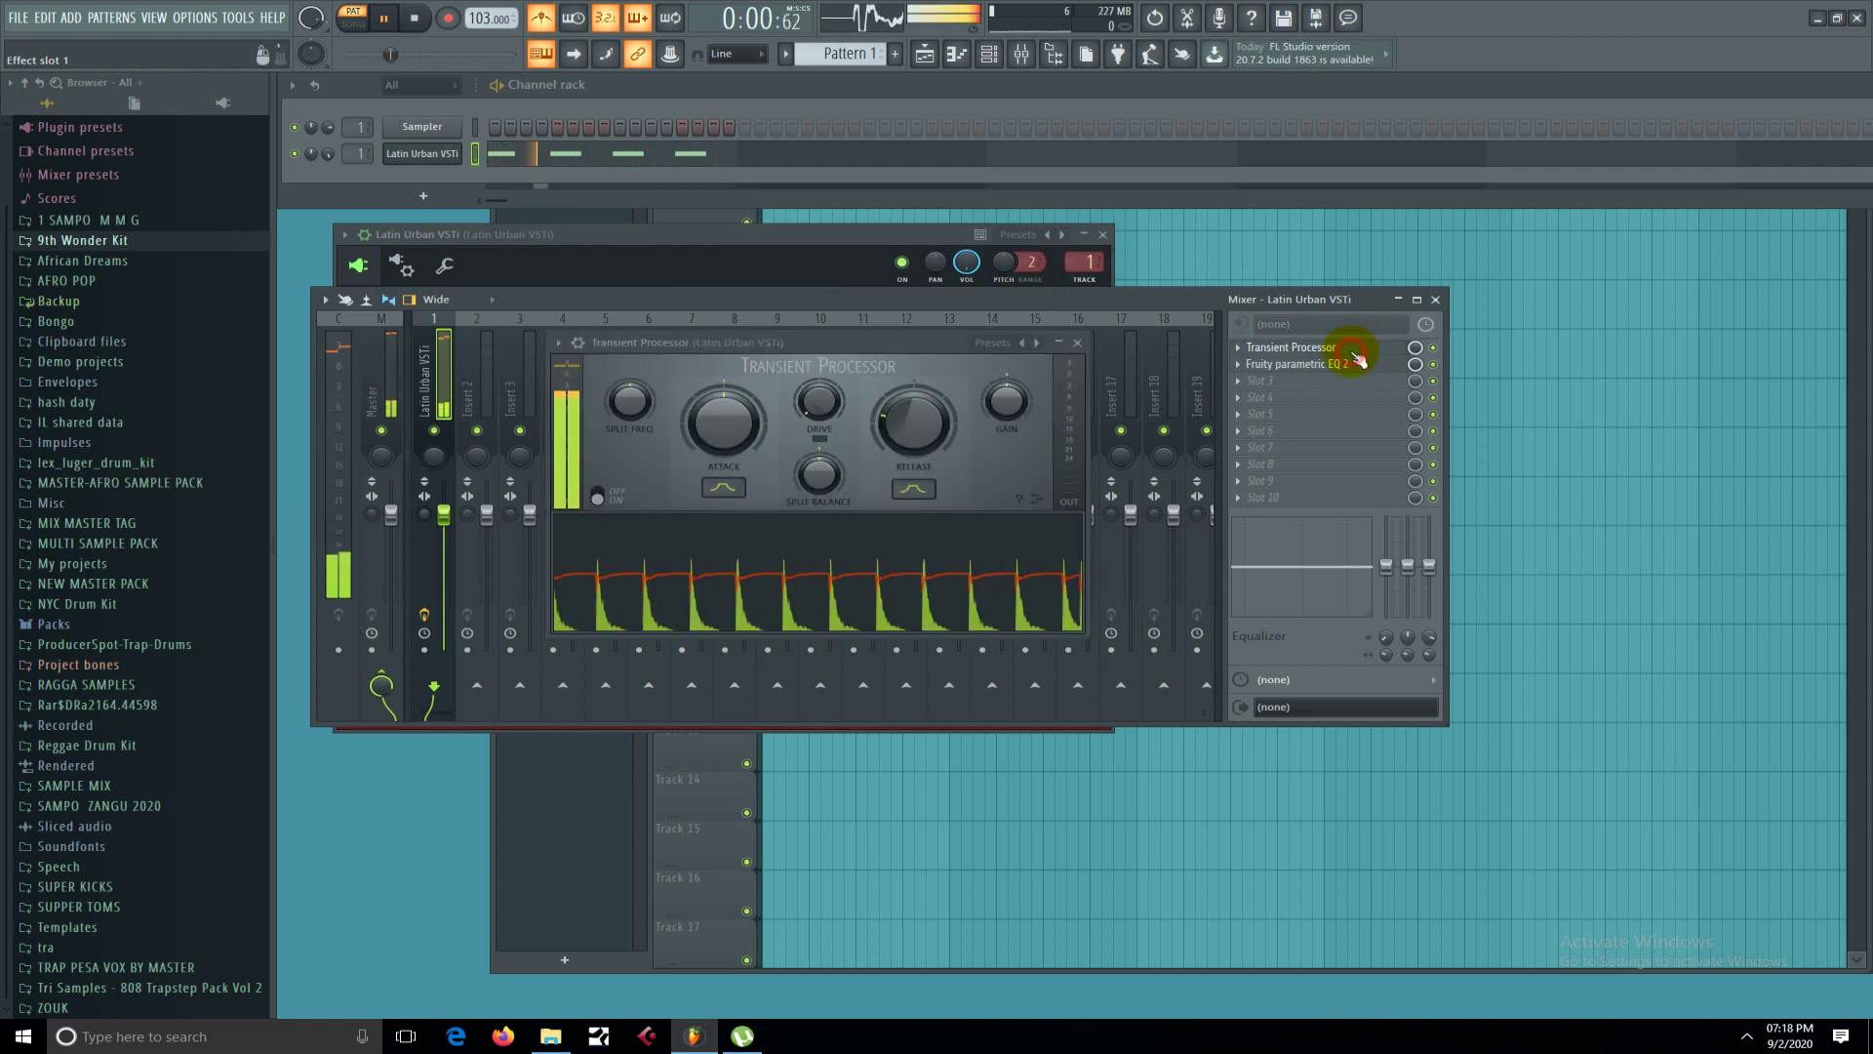
{"action": "key", "text": "space"}
{"action": "left_click_drag", "start_coordinate": [915, 424], "coordinate": [917, 419]}
{"action": "key", "text": "space"}
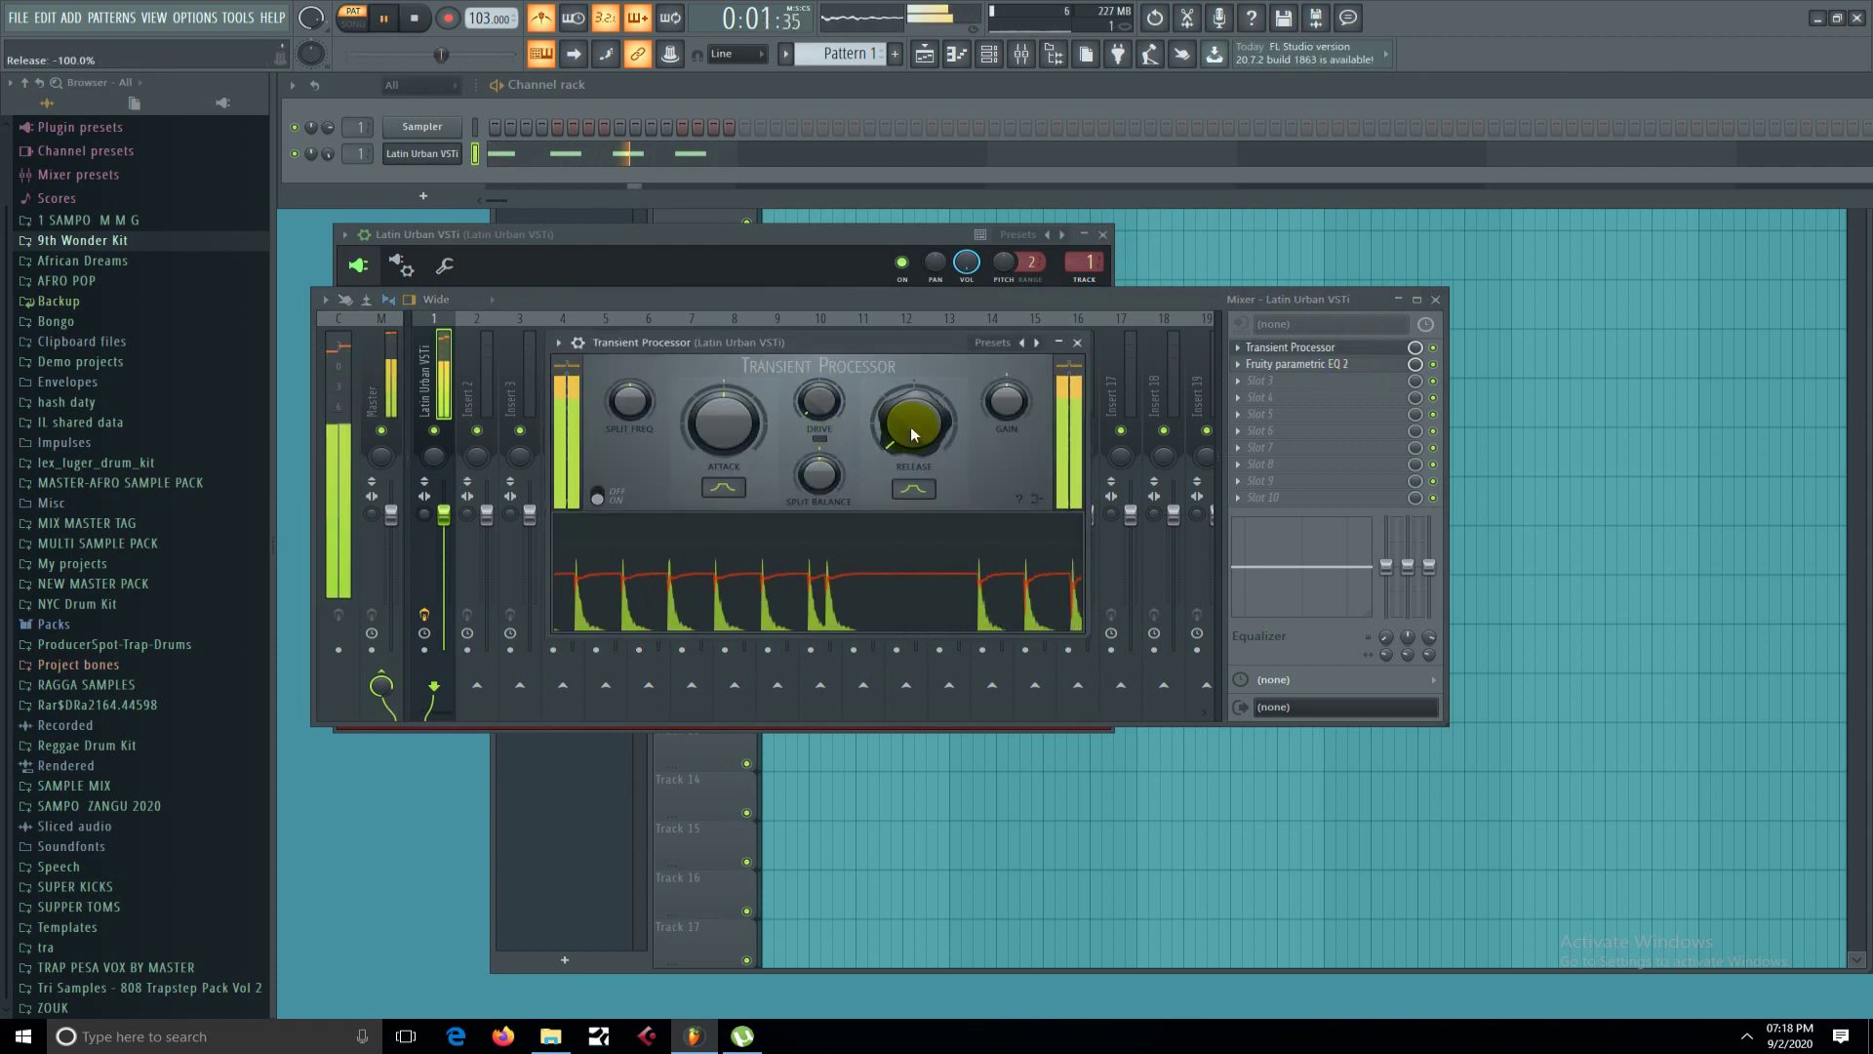
{"action": "left_click_drag", "start_coordinate": [724, 423], "coordinate": [725, 337]}
{"action": "left_click_drag", "start_coordinate": [732, 418], "coordinate": [728, 486]}
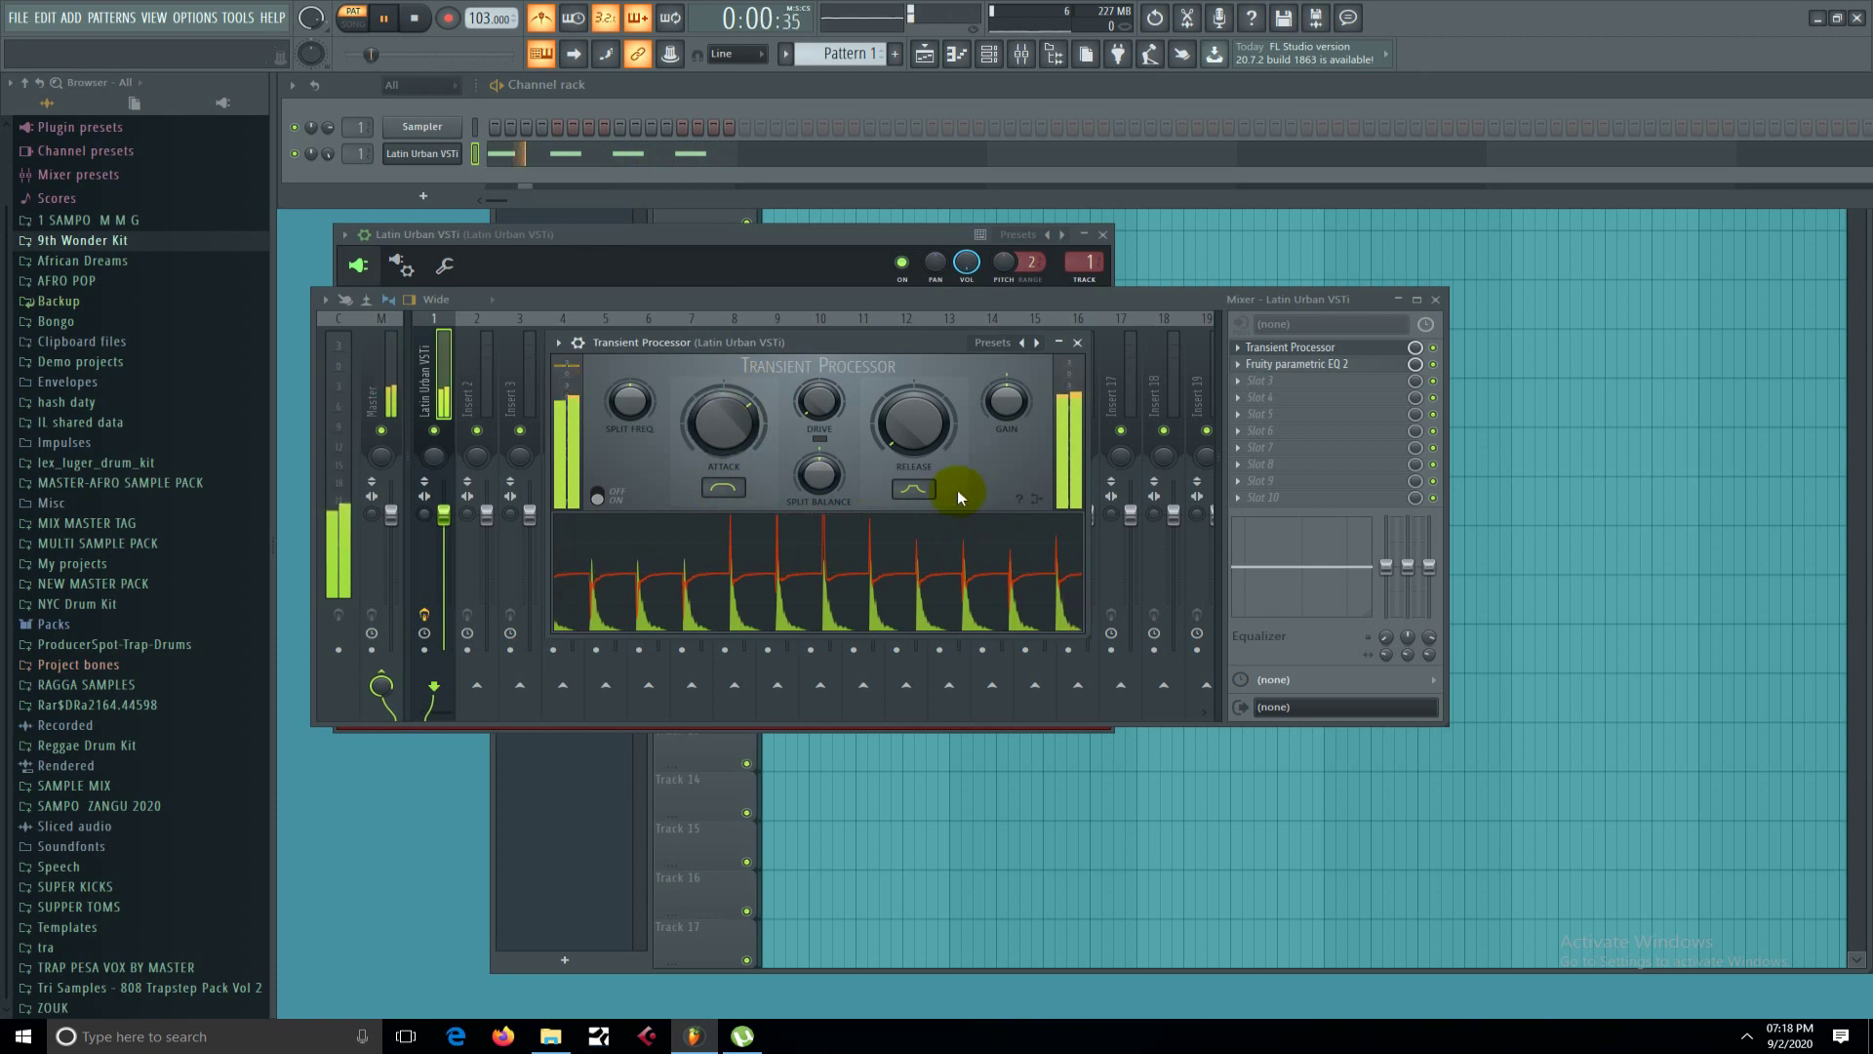
Change the Transient Processor's release shape, adjust its Split Balance and turn off the metronome.
{"action": "left_click", "coordinate": [917, 485]}
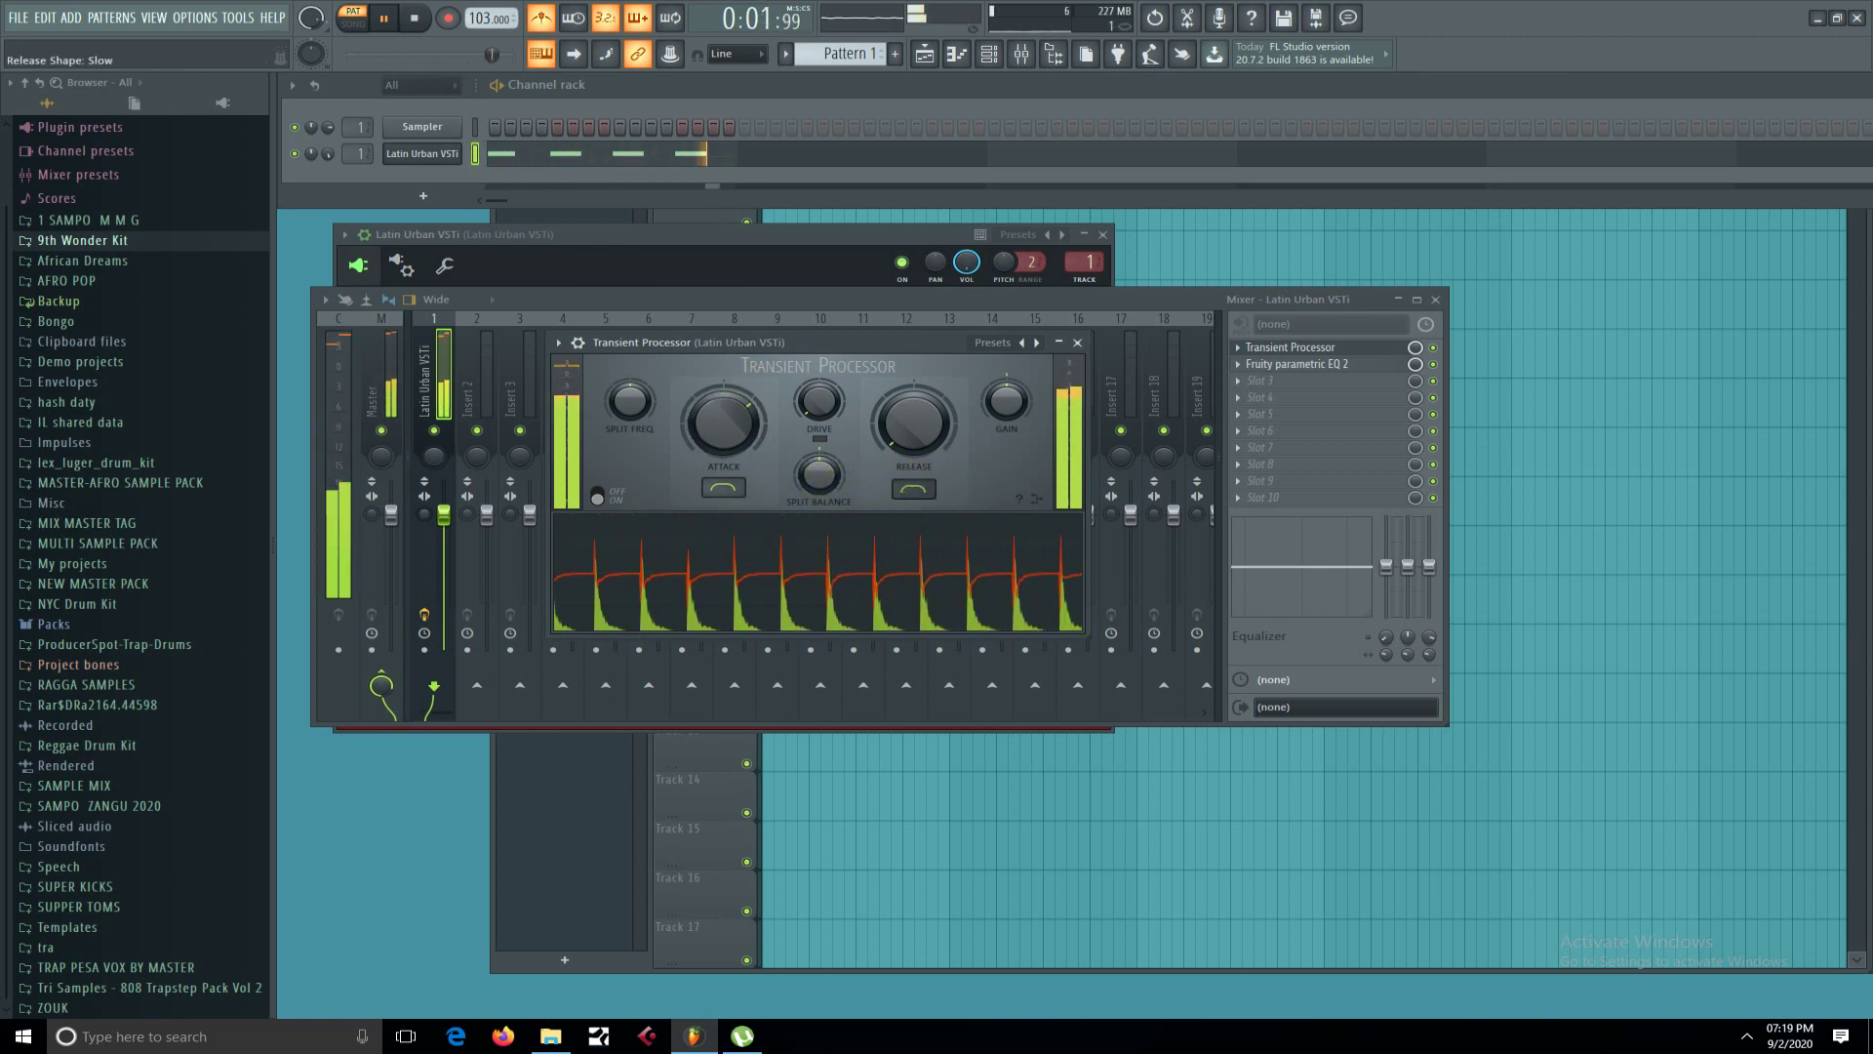
{"action": "left_click_drag", "start_coordinate": [819, 475], "coordinate": [820, 424]}
{"action": "left_click", "coordinate": [541, 19]}
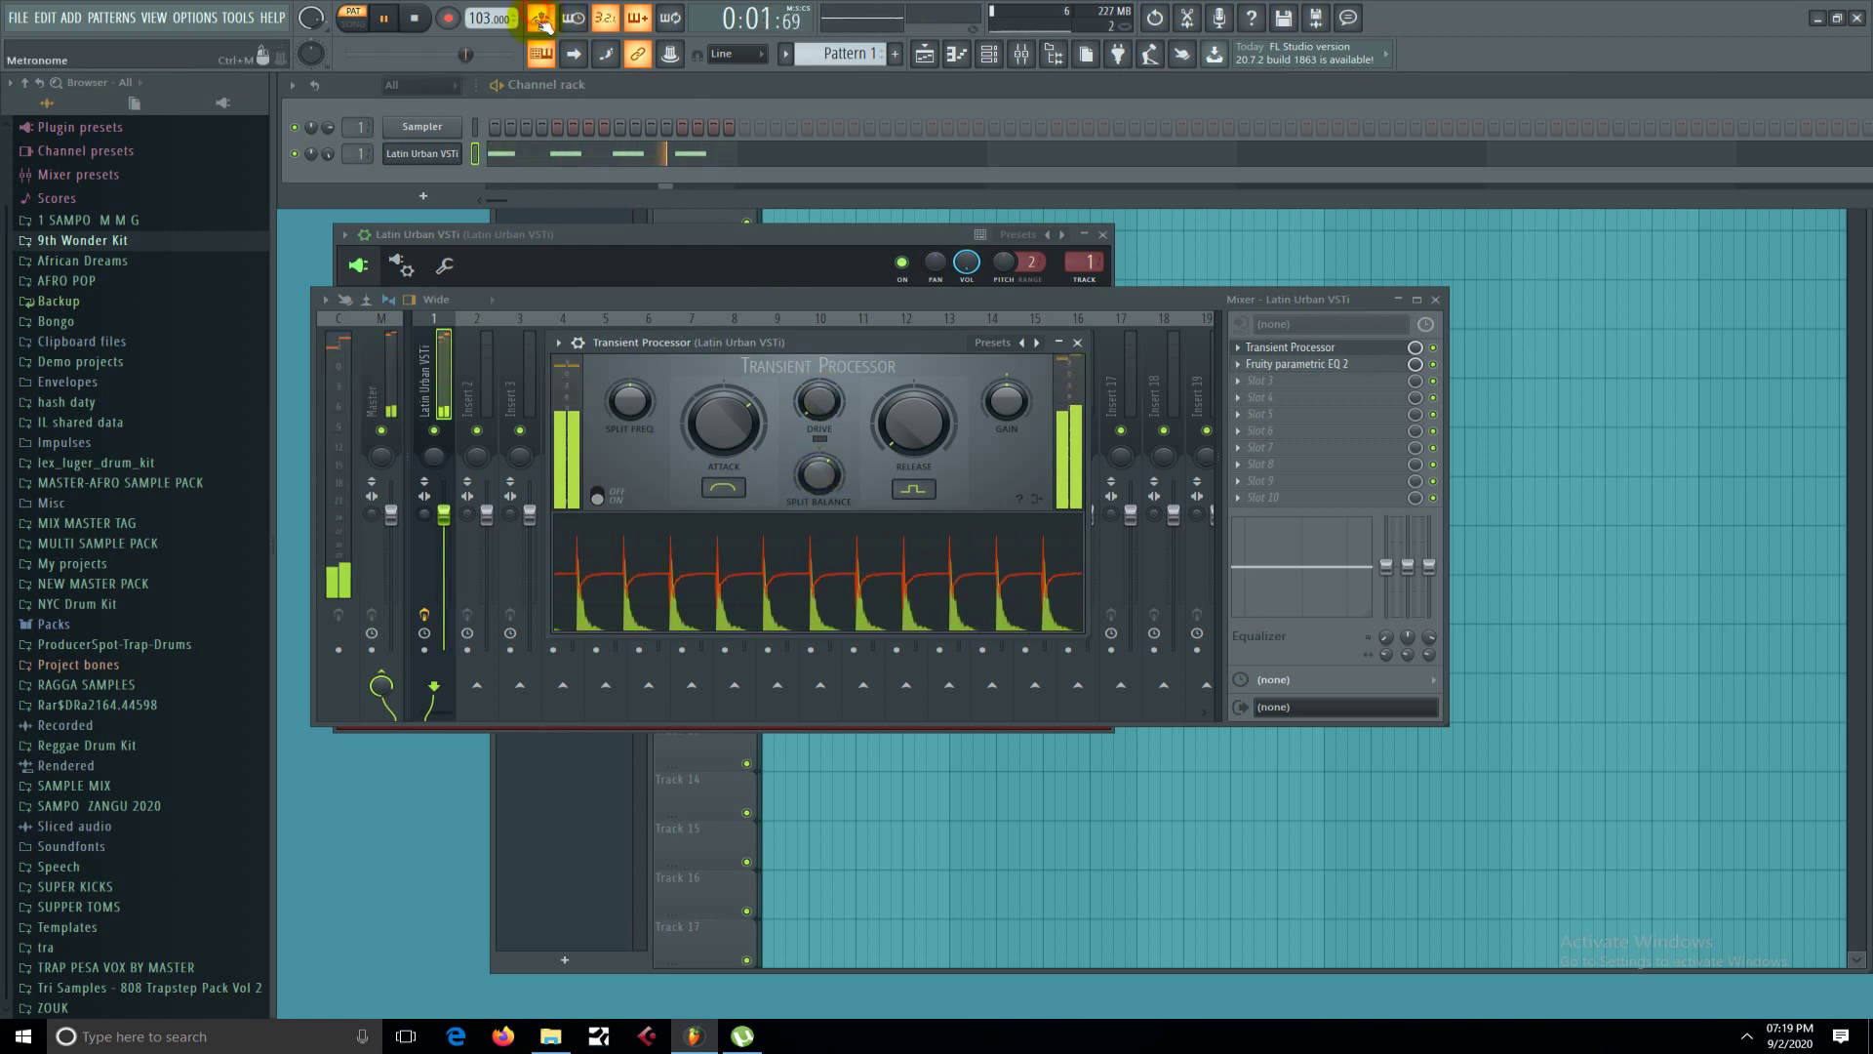
Toggle the Transient Processor's off/on switch to compare the kick sound, then stop, replay and stop the loop.
{"action": "left_click", "coordinate": [599, 495]}
{"action": "left_click", "coordinate": [598, 492]}
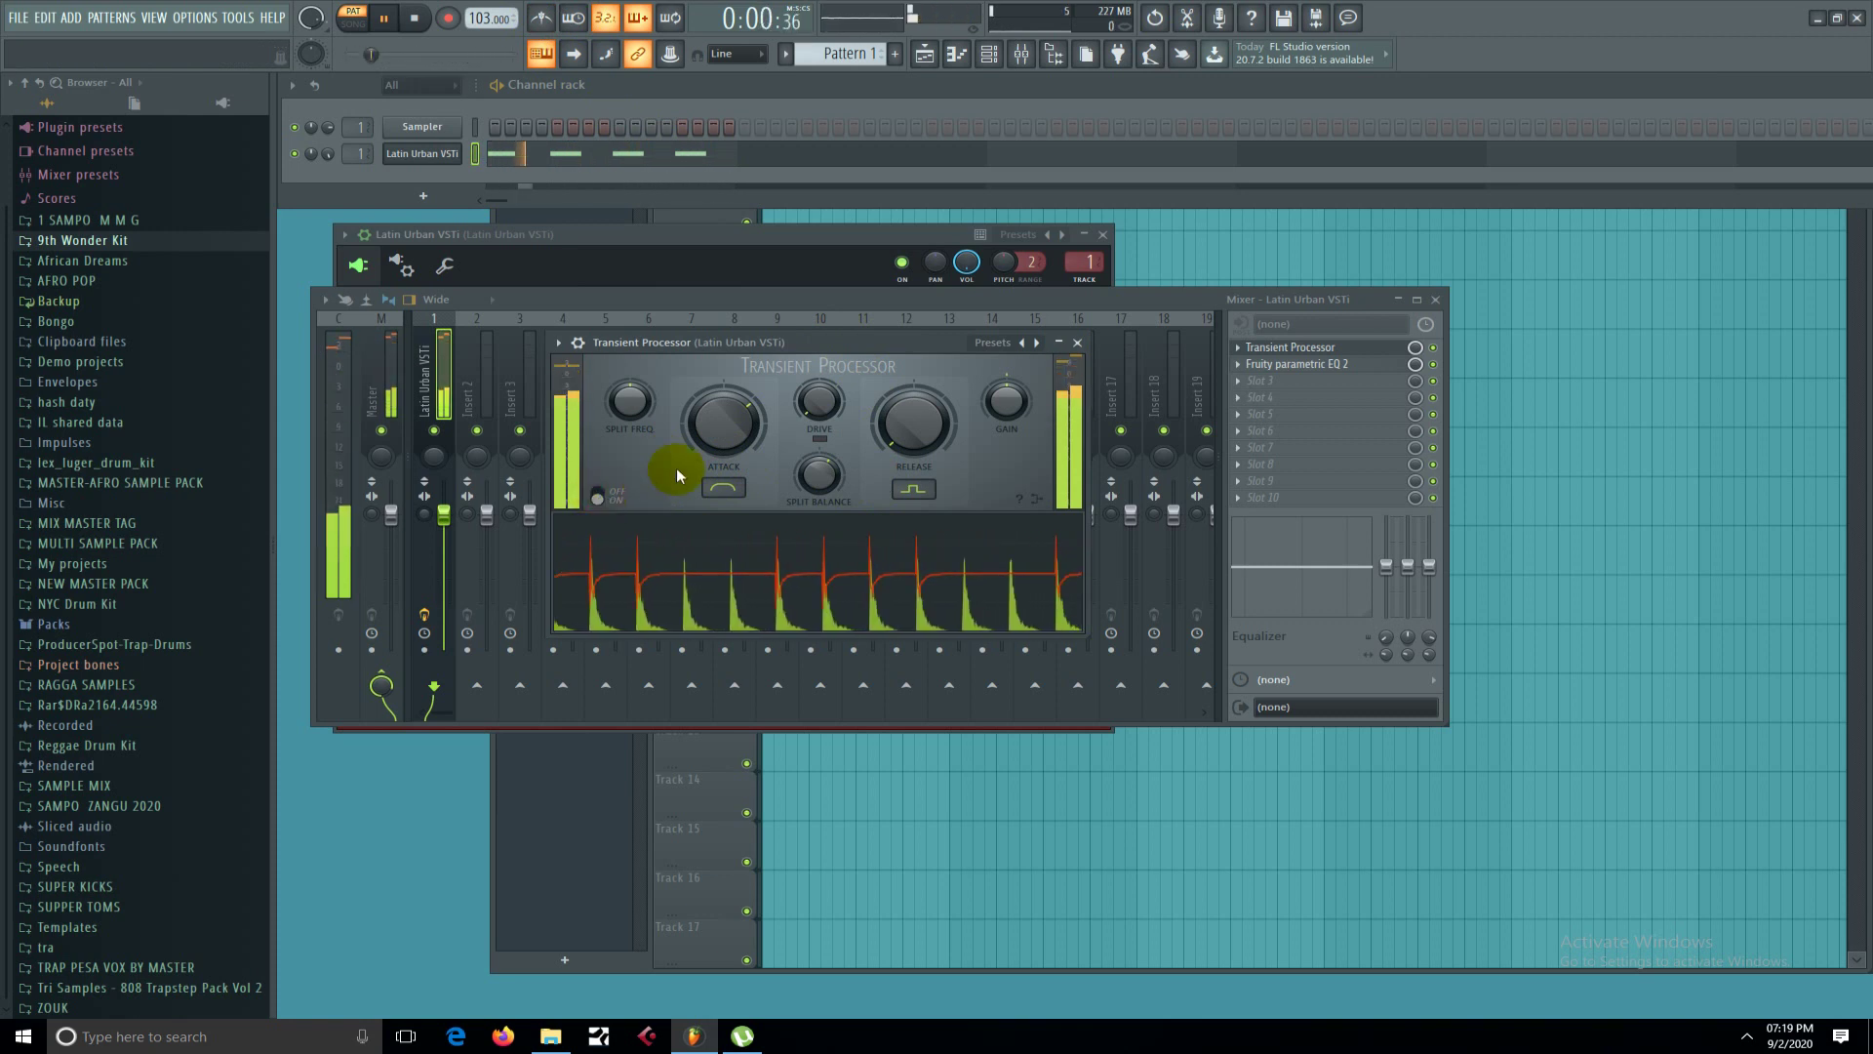
{"action": "key", "text": "space"}
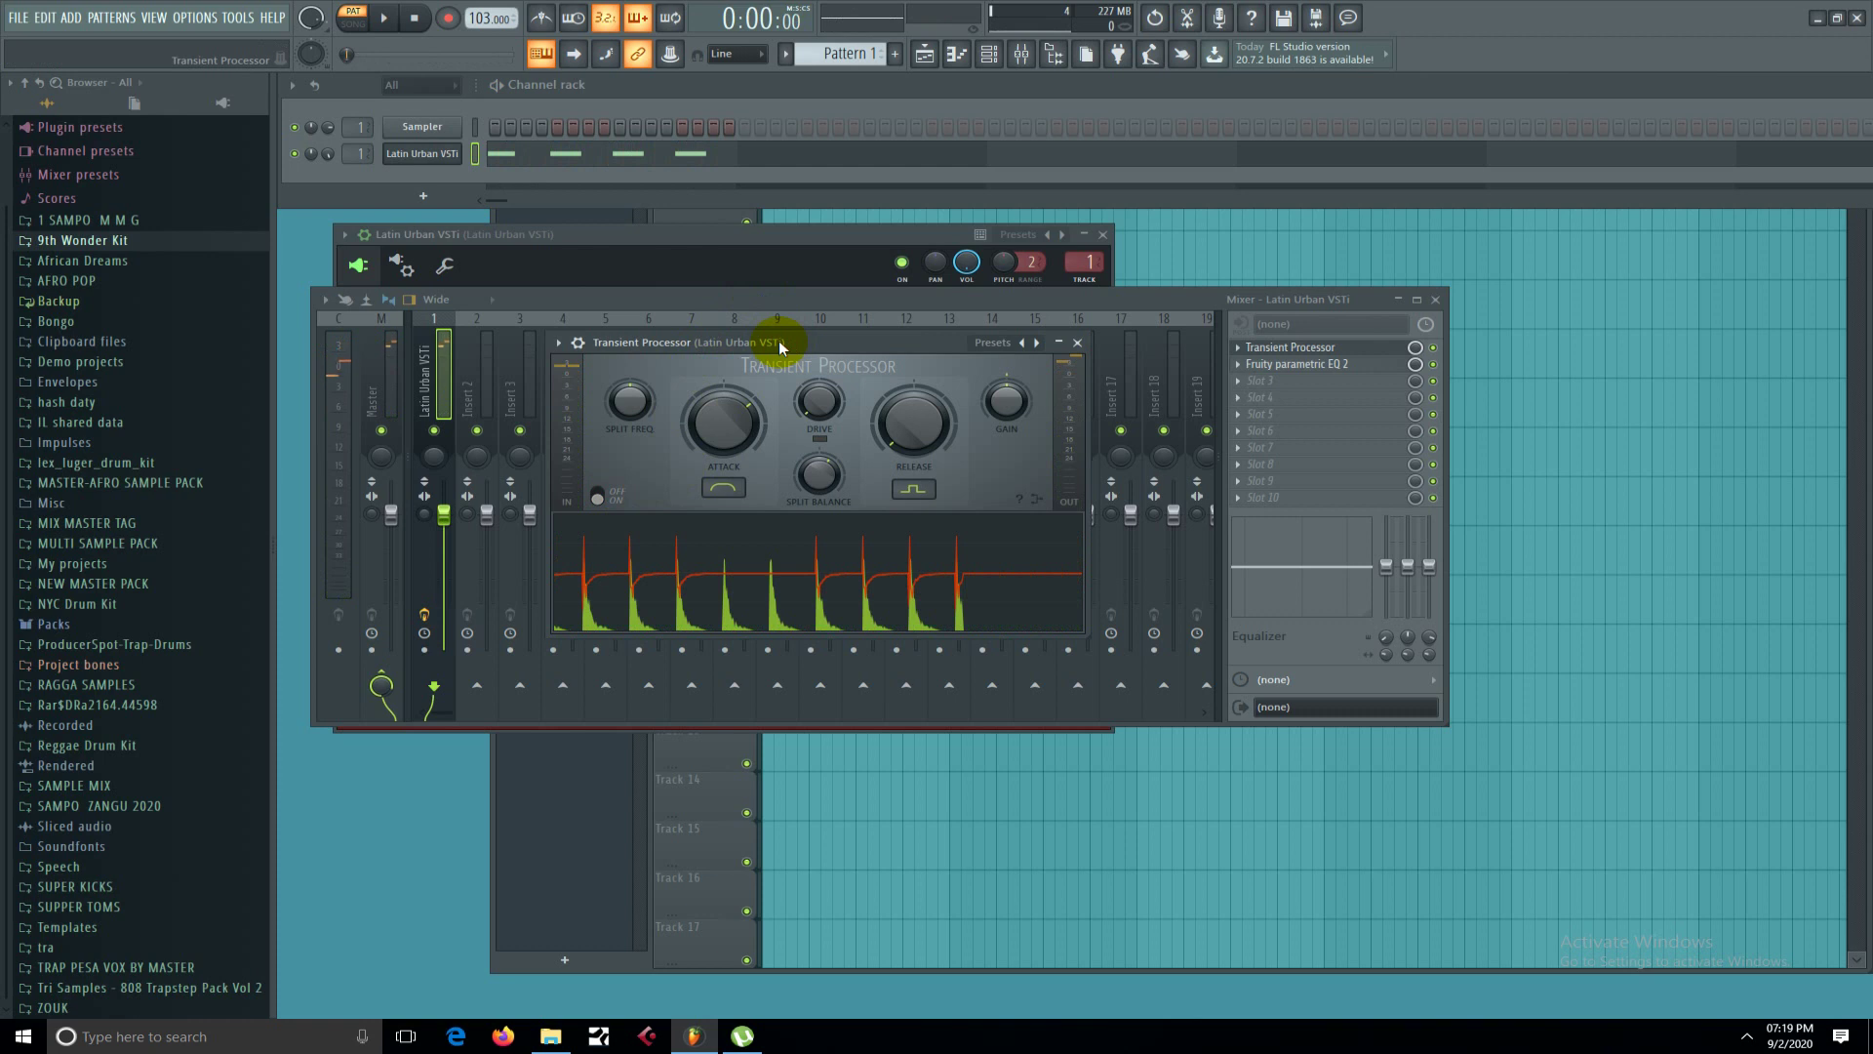
{"action": "key", "text": "space"}
{"action": "key", "text": "space"}
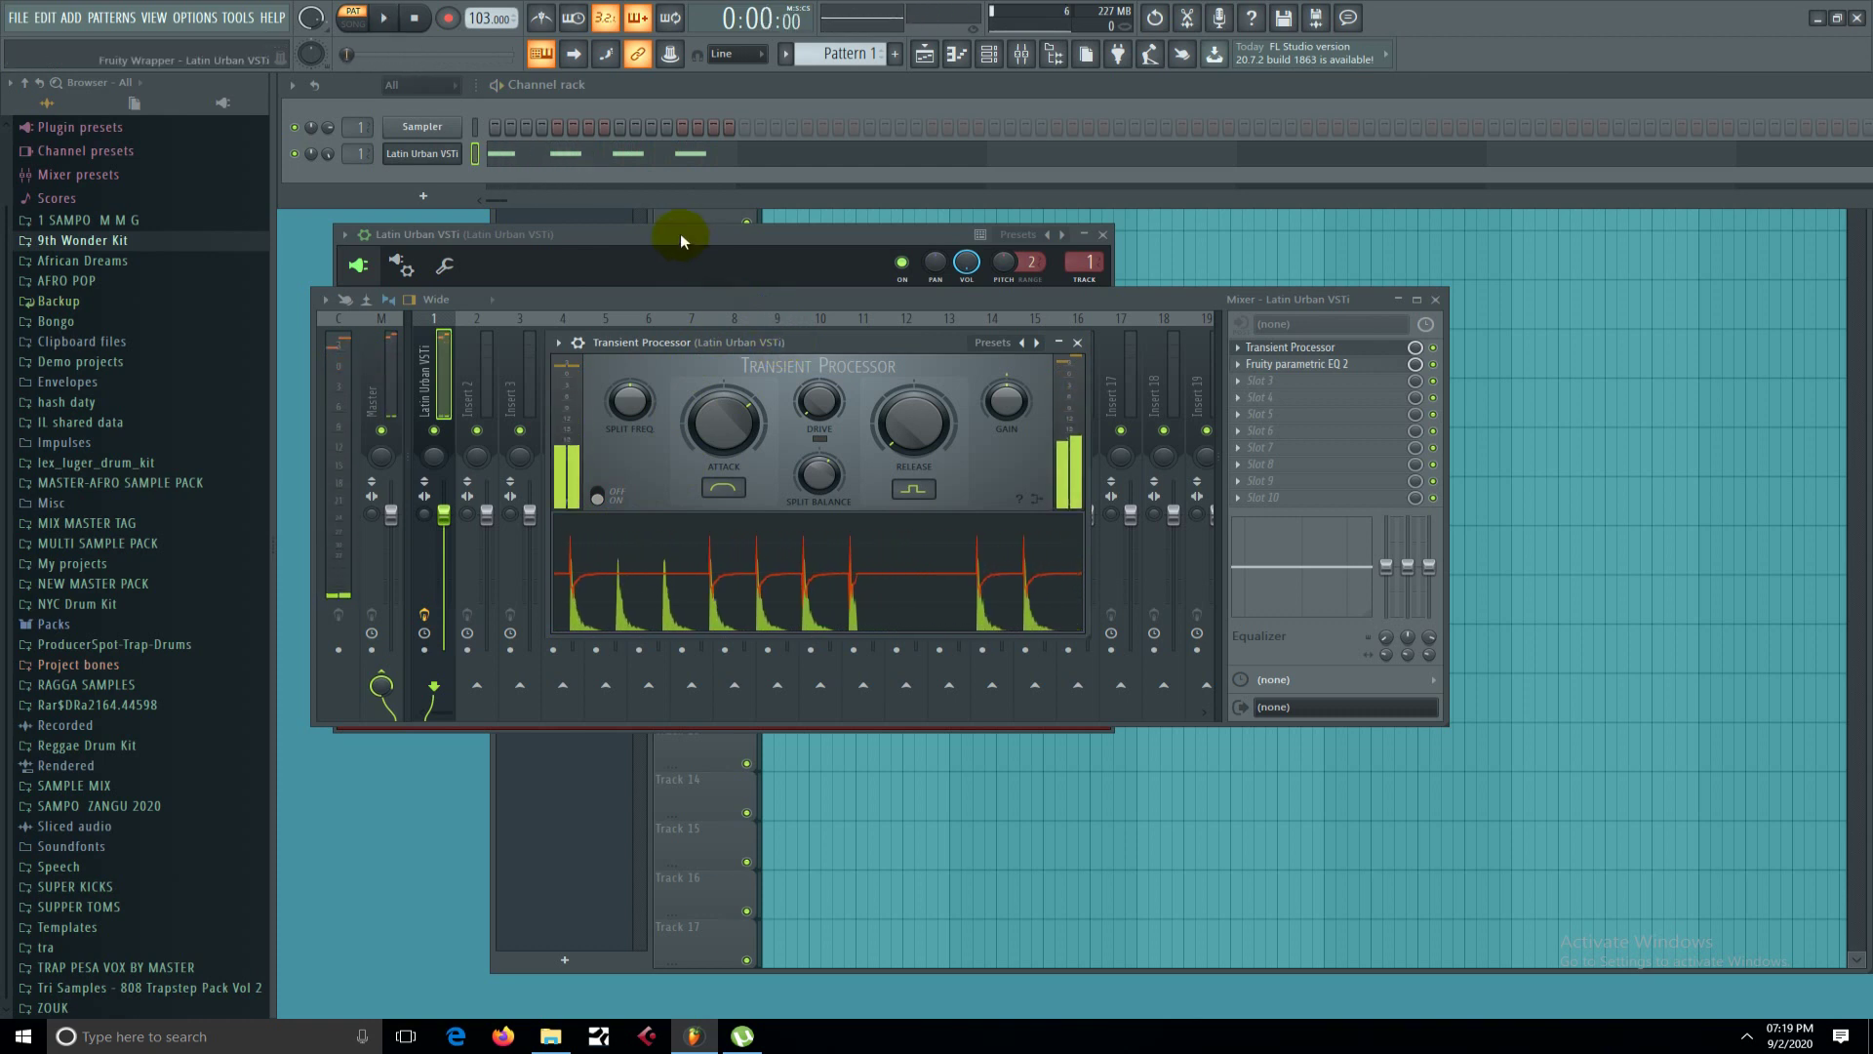
Bring the Latin Urban VSTi window and channel rack forward and switch to the empty Pattern 2.
{"action": "left_click", "coordinate": [681, 232]}
{"action": "left_click", "coordinate": [718, 97]}
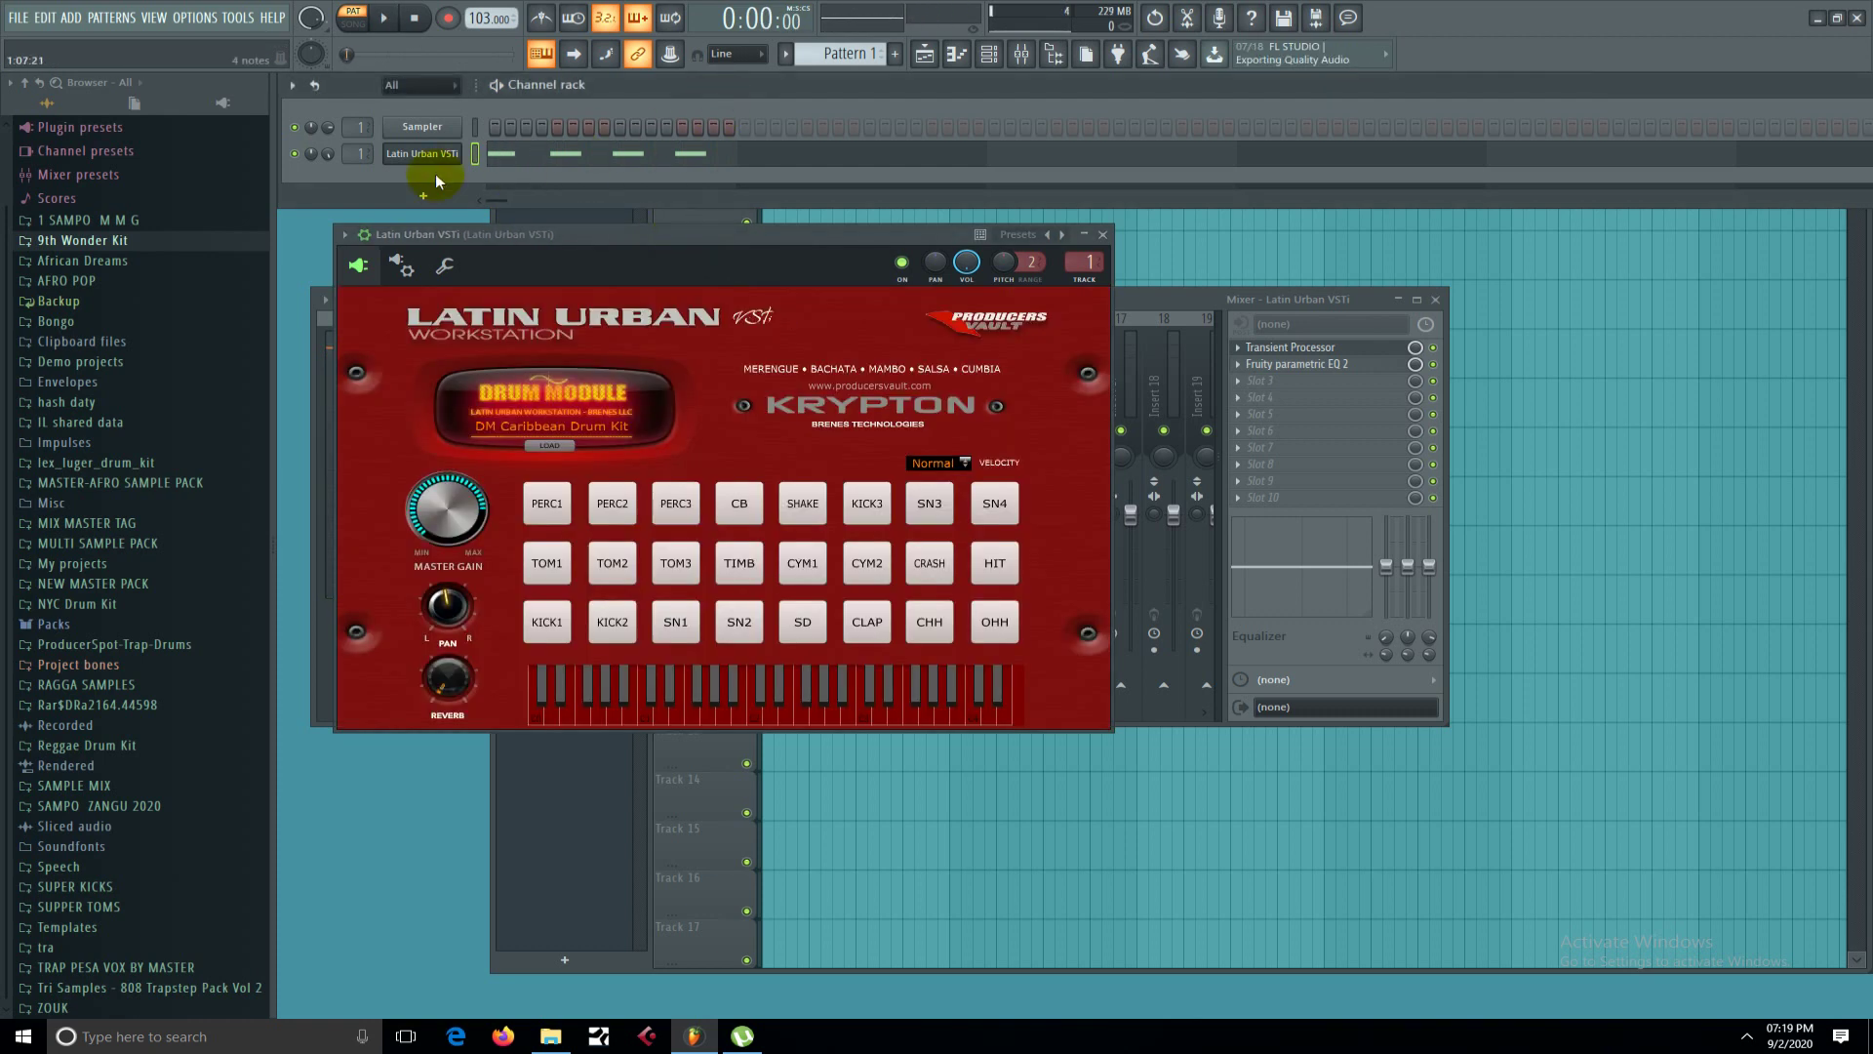
{"action": "left_click_drag", "start_coordinate": [841, 53], "coordinate": [841, 41]}
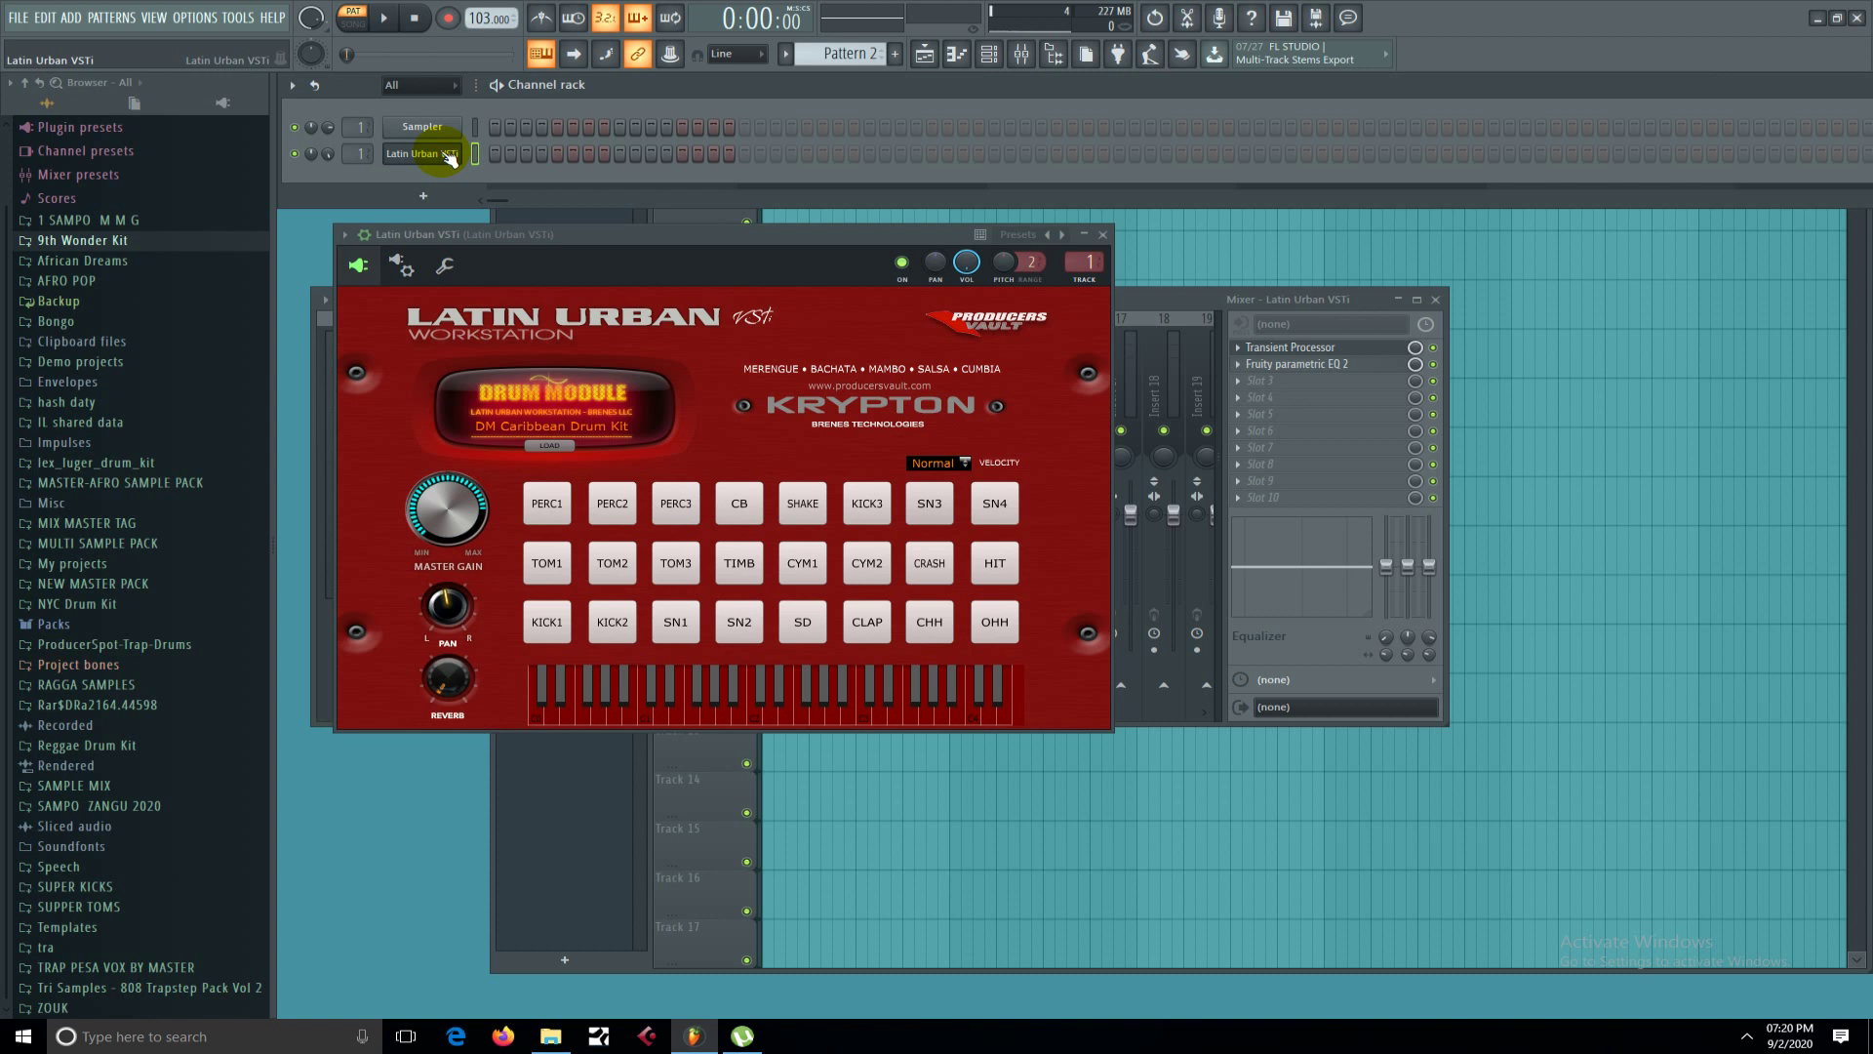
Audition the sounds of Latin Urban VSTi's DM Caribbean Drum Kit by playing notes across several octaves.
{"action": "key", "text": "g"}
{"action": "key", "text": "g"}
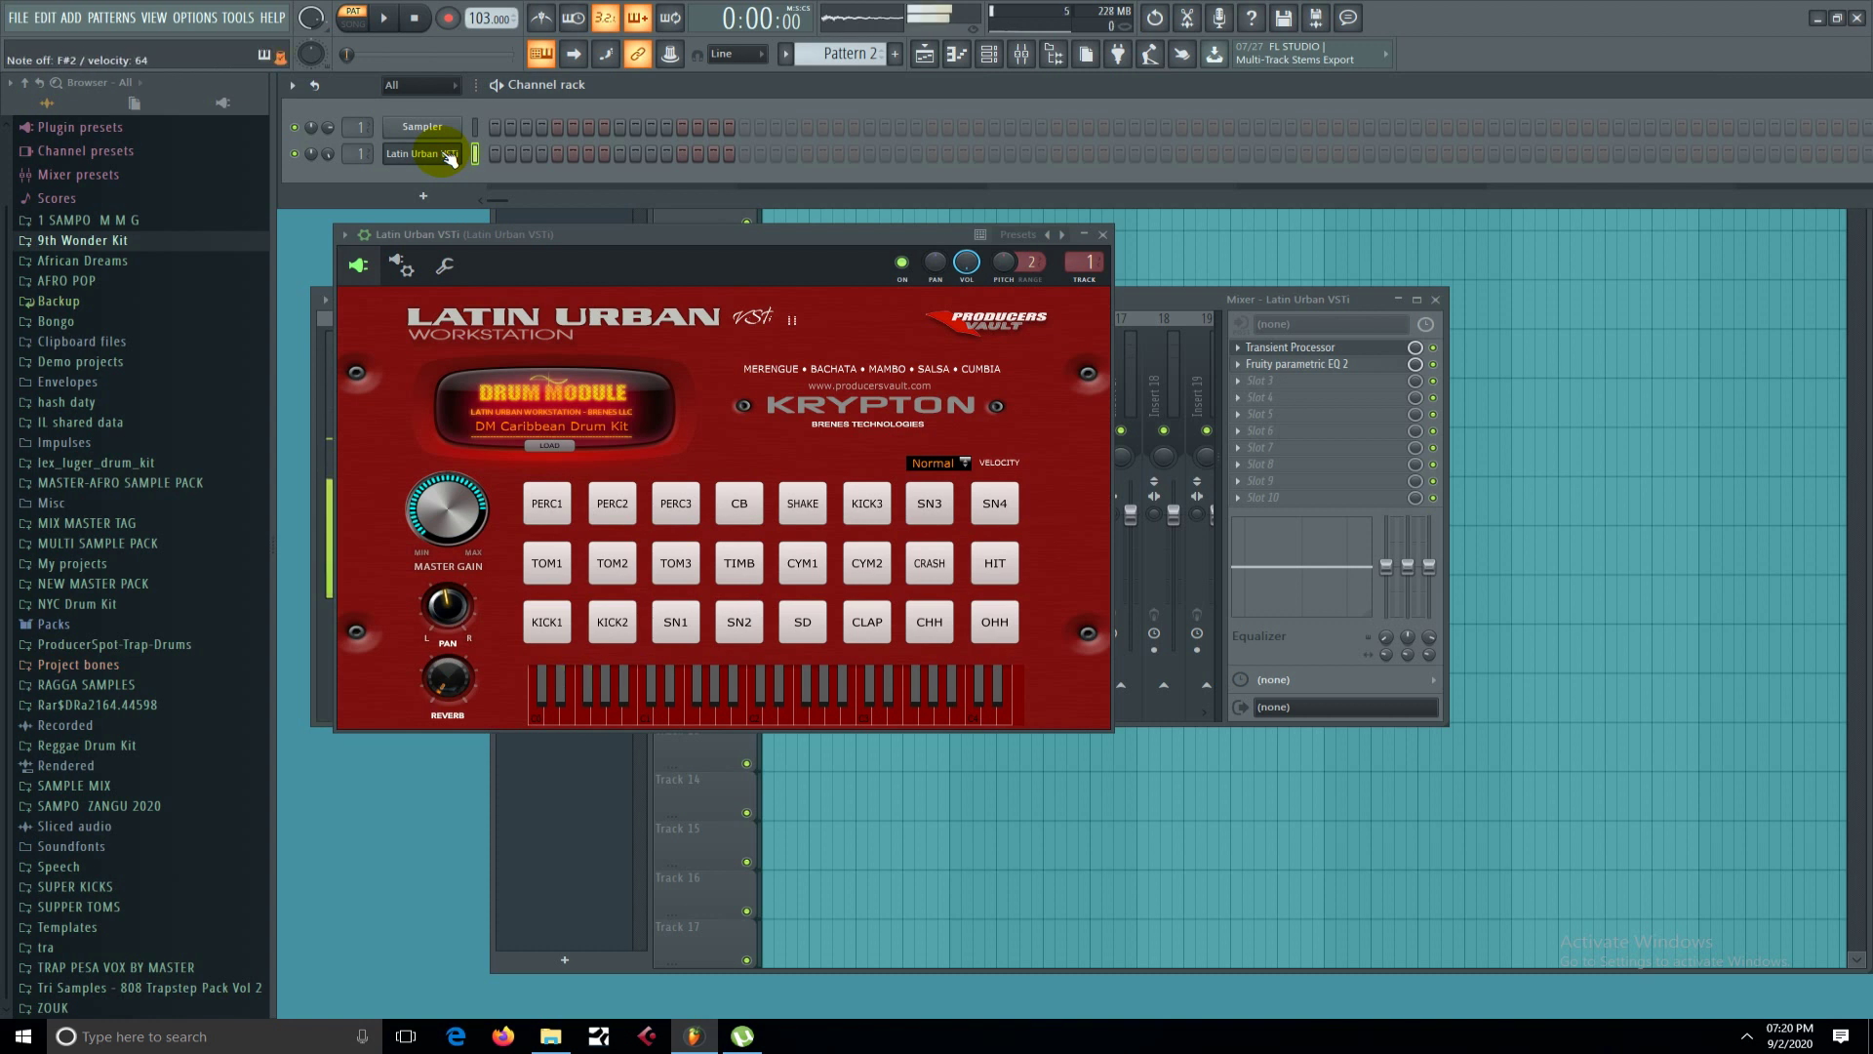
{"action": "key", "text": "h"}
{"action": "key", "text": "h"}
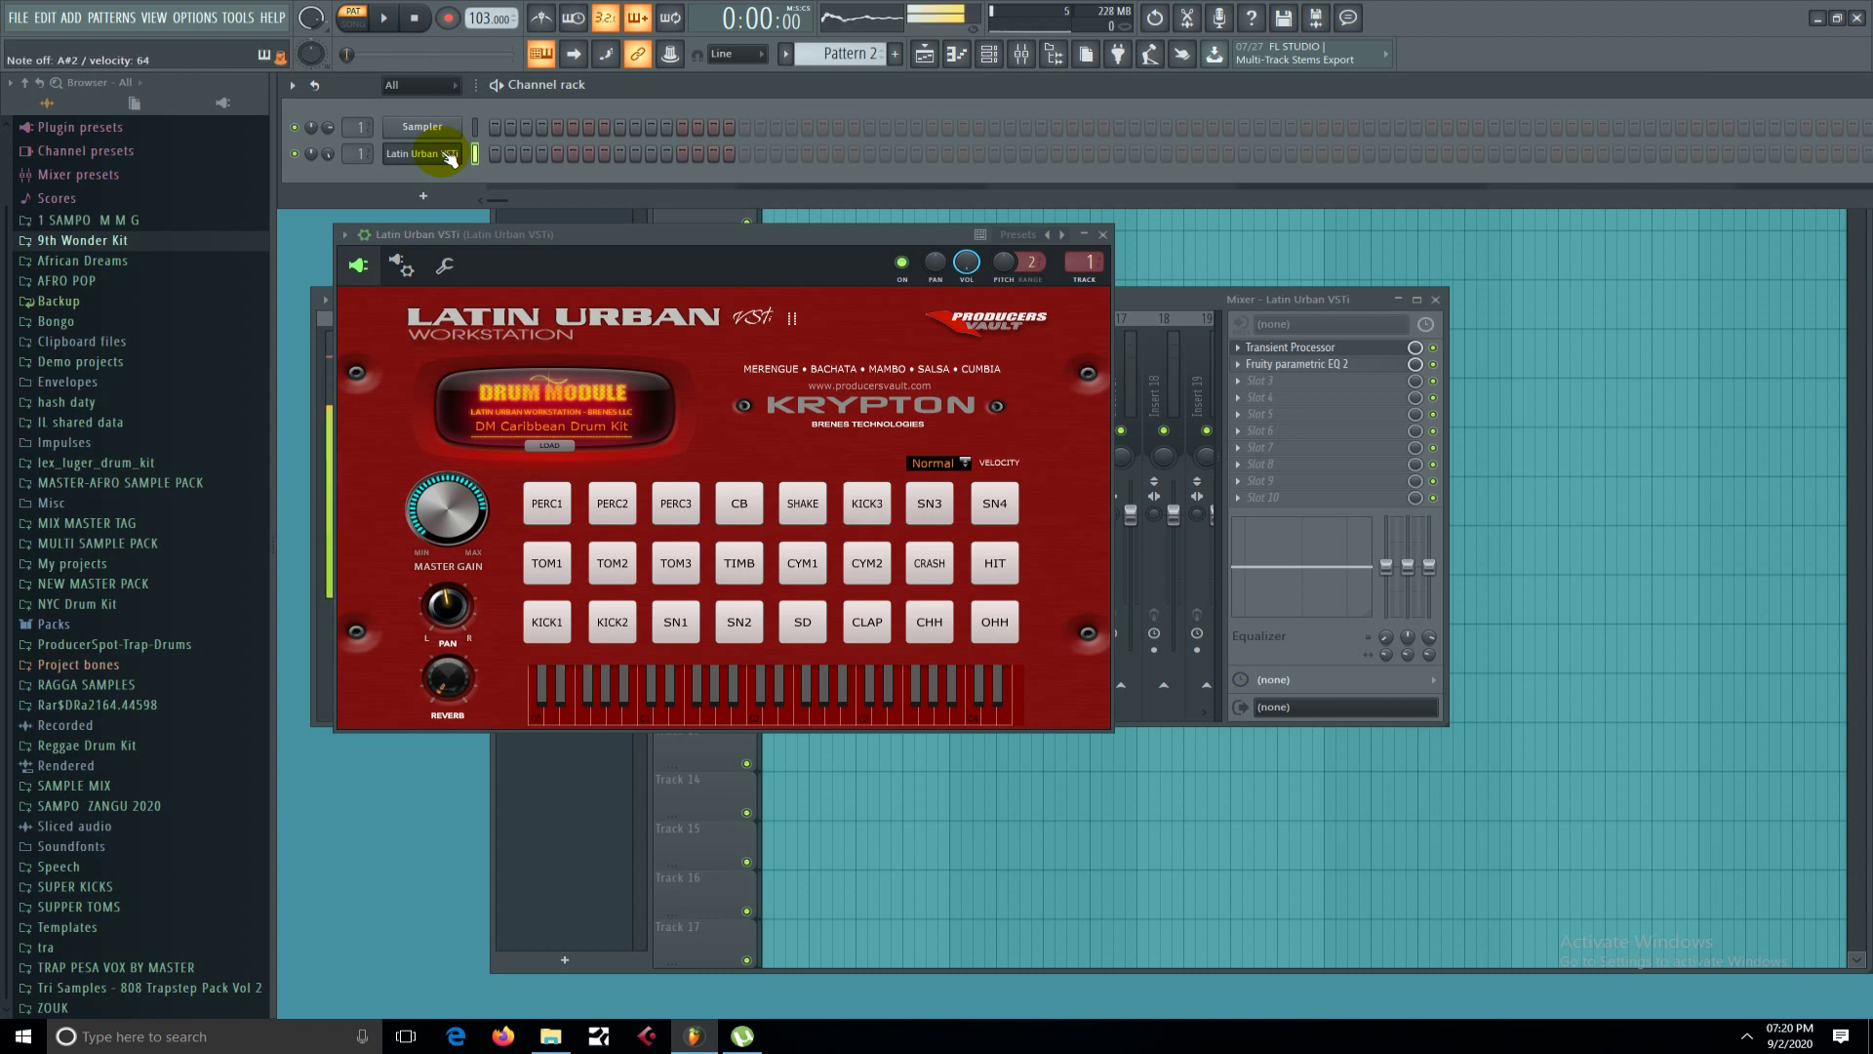
{"action": "key", "text": "g"}
{"action": "key", "text": "h"}
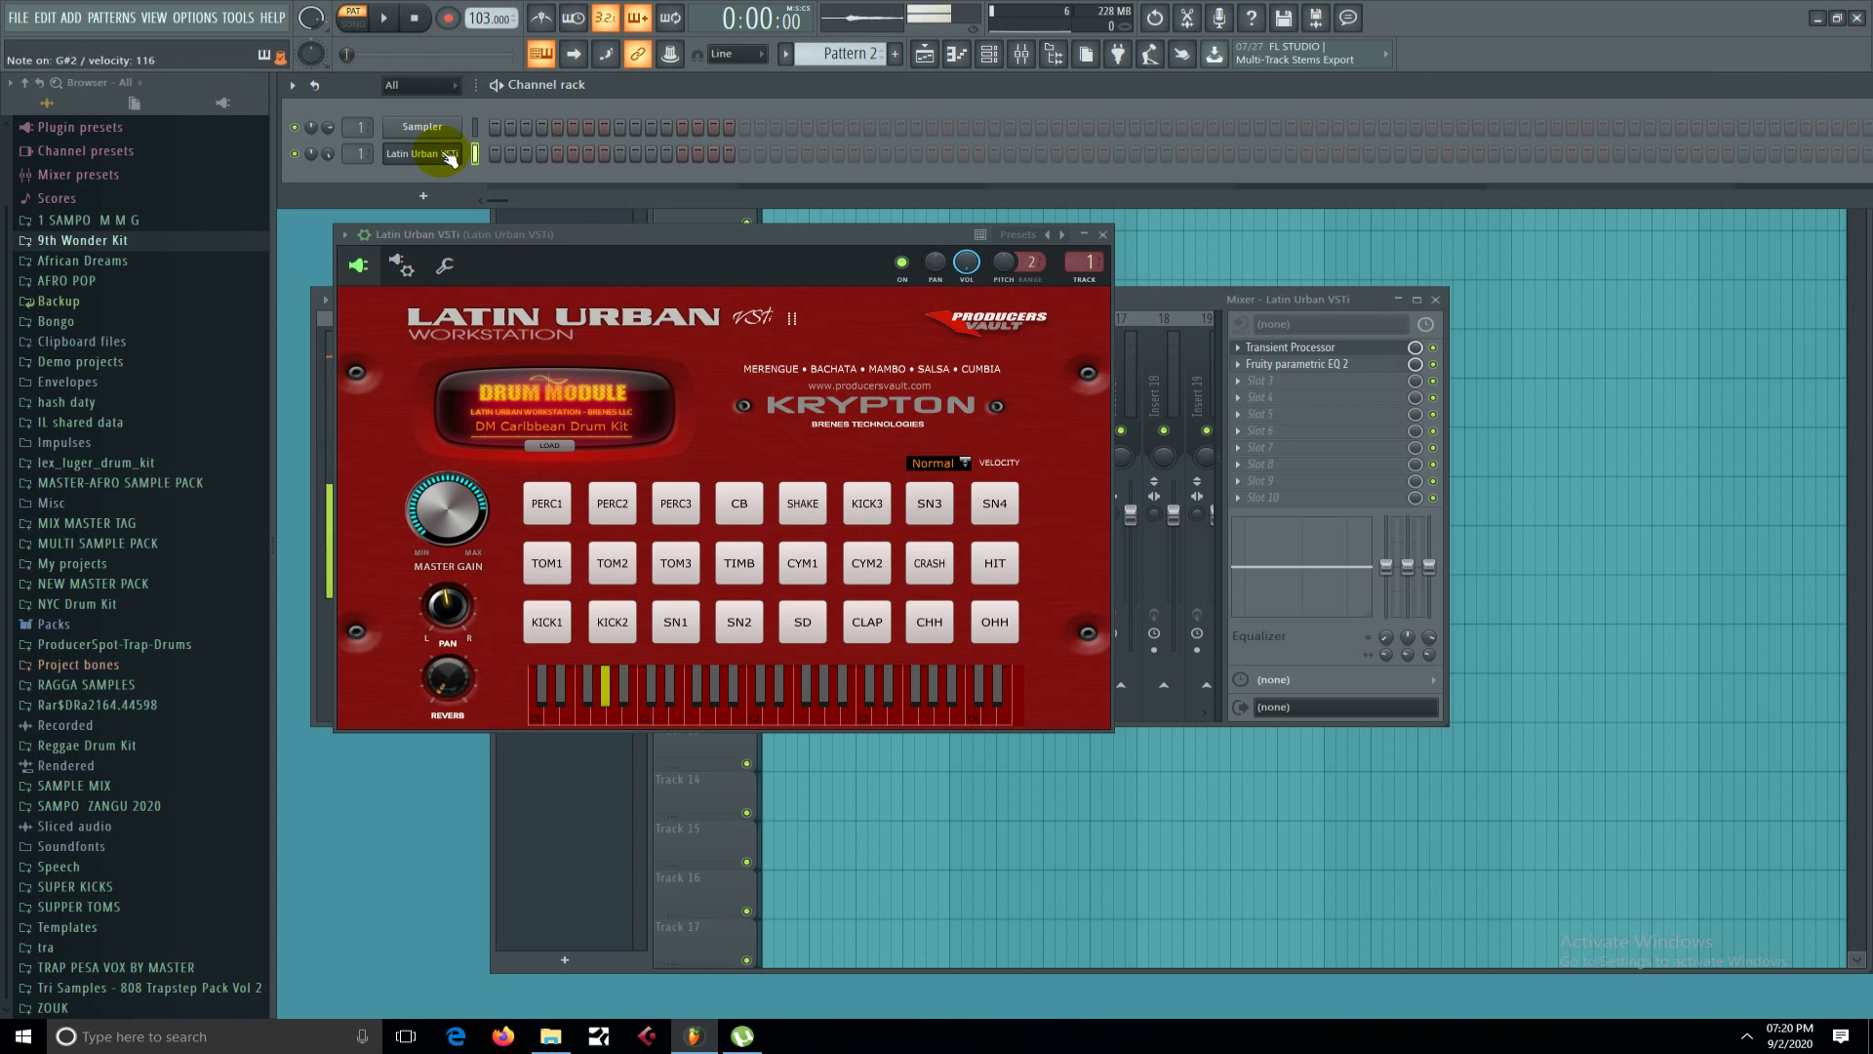
{"action": "key", "text": "g"}
{"action": "key", "text": "h"}
{"action": "key", "text": "h"}
{"action": "key", "text": "g"}
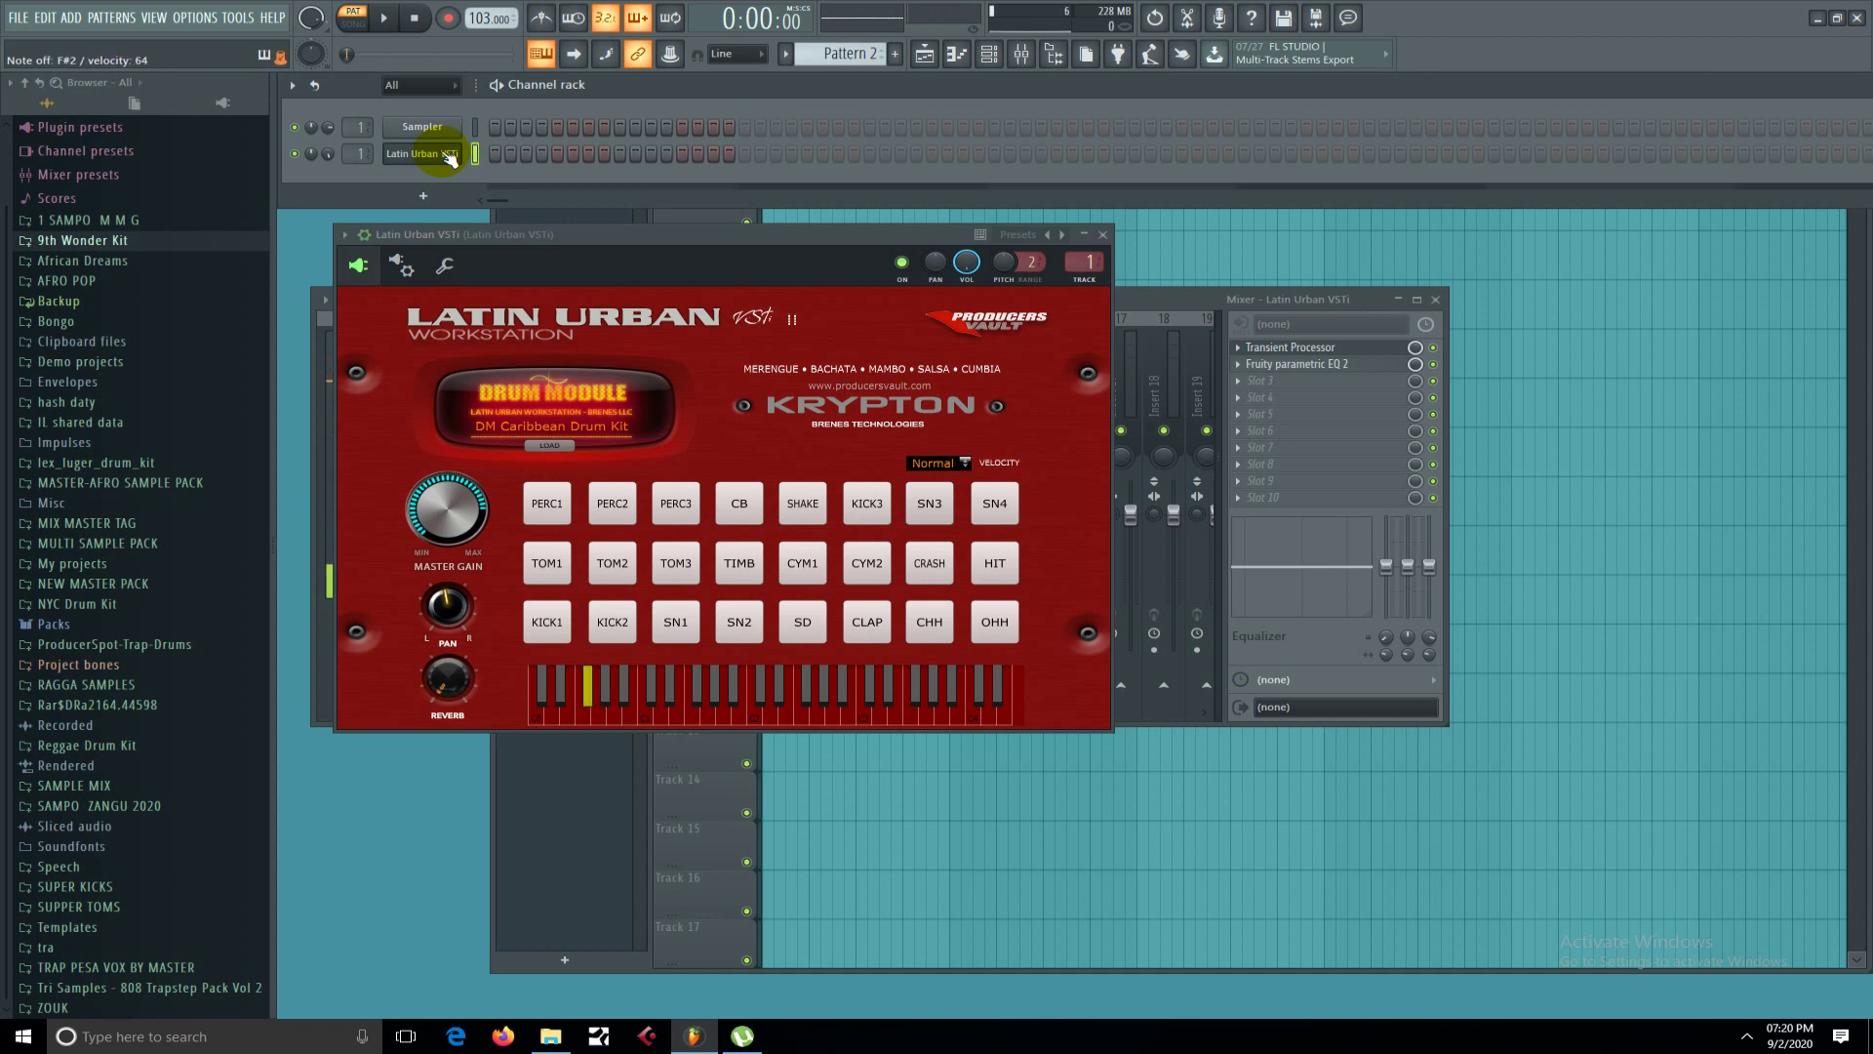
{"action": "key", "text": "h"}
{"action": "key", "text": "h"}
{"action": "key", "text": "g"}
{"action": "key", "text": "h"}
{"action": "key", "text": "g"}
{"action": "key", "text": "7"}
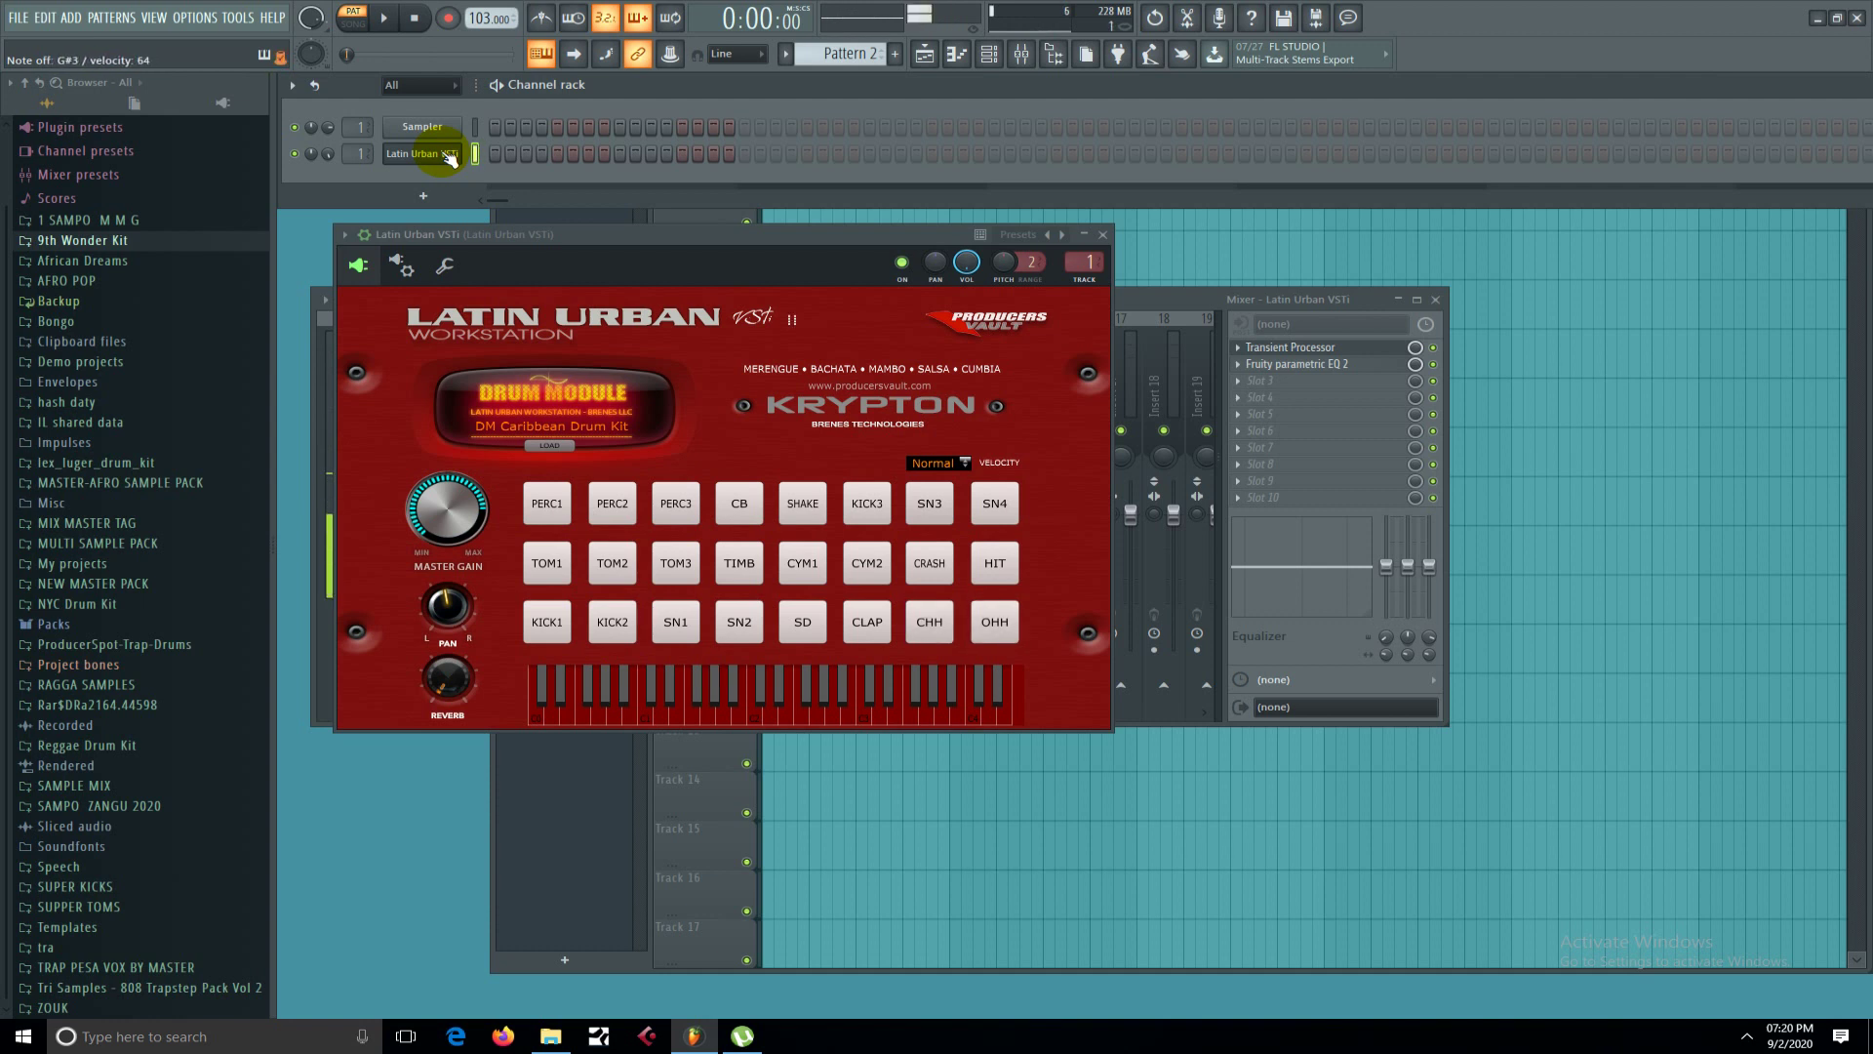
{"action": "key", "text": "j"}
{"action": "key", "text": "h"}
{"action": "key", "text": "h"}
{"action": "key", "text": "s"}
{"action": "key", "text": "h"}
{"action": "key", "text": "h"}
{"action": "key", "text": "g"}
{"action": "key", "text": "g"}
{"action": "key", "text": "h"}
{"action": "key", "text": "j"}
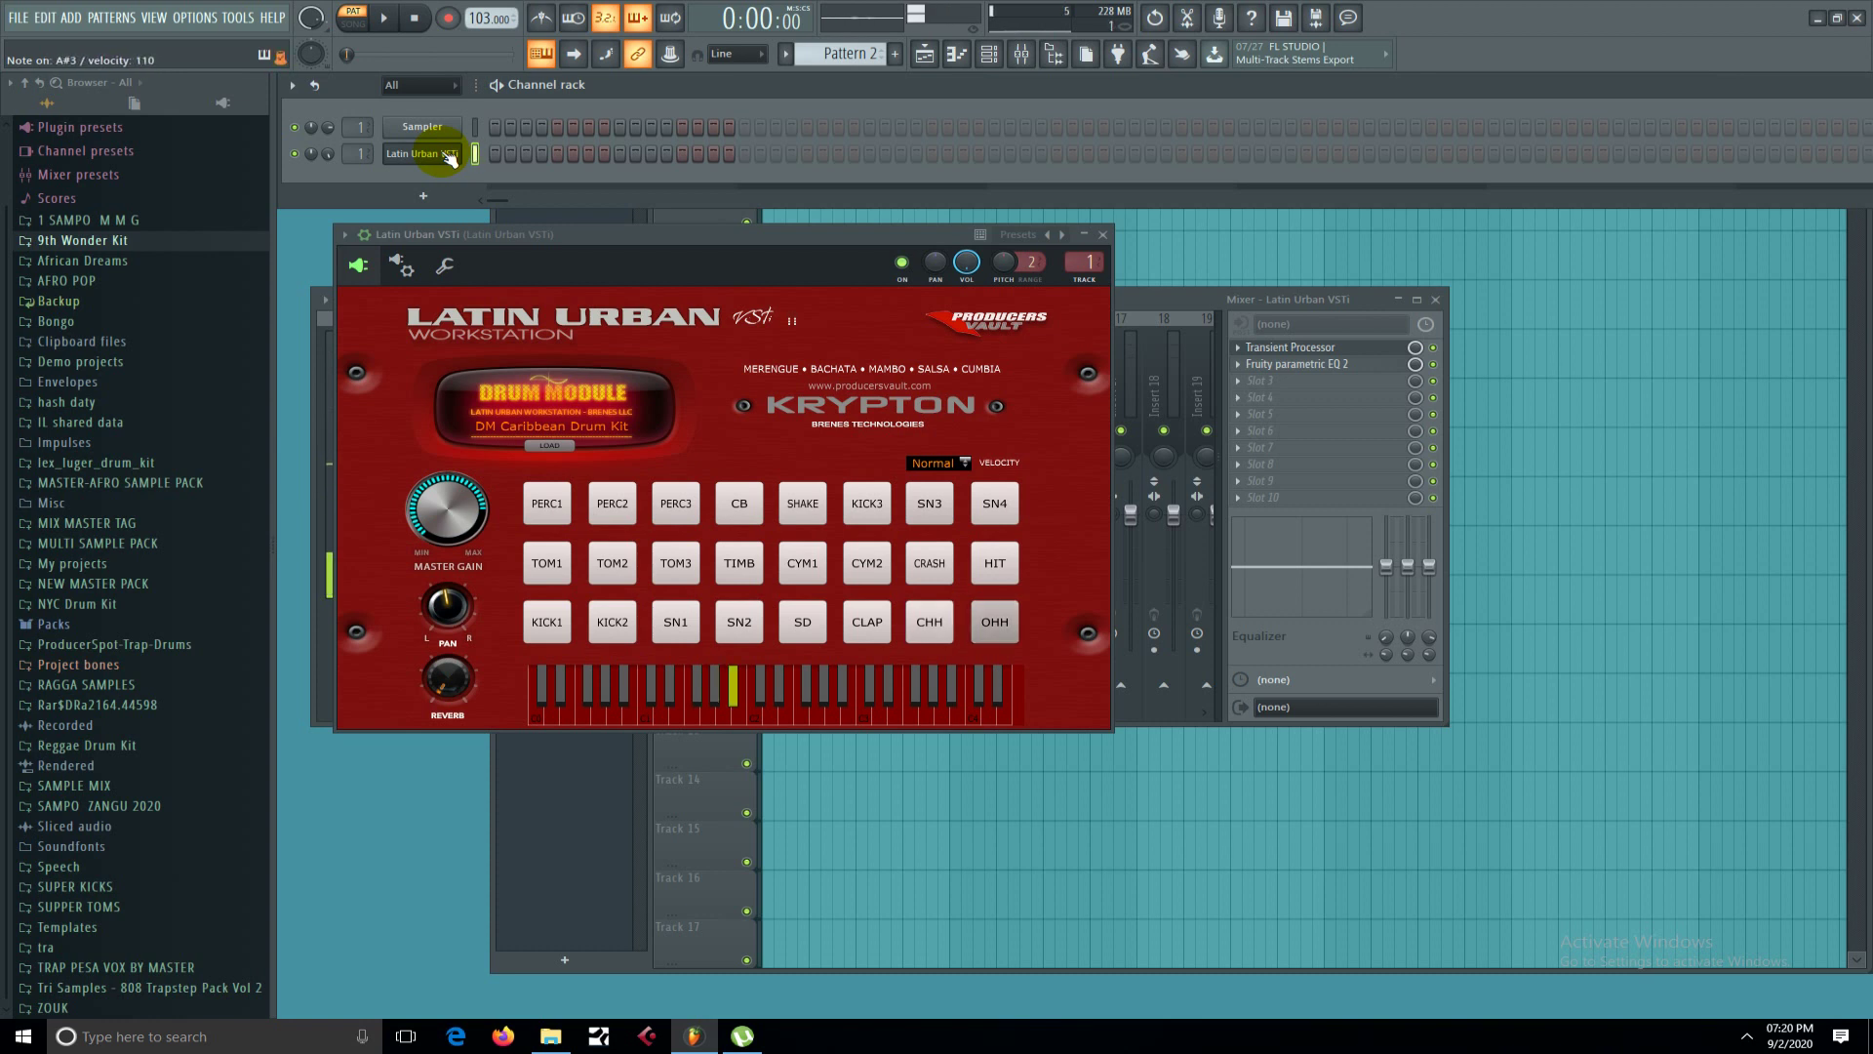
{"action": "key", "text": "h"}
{"action": "key", "text": "g"}
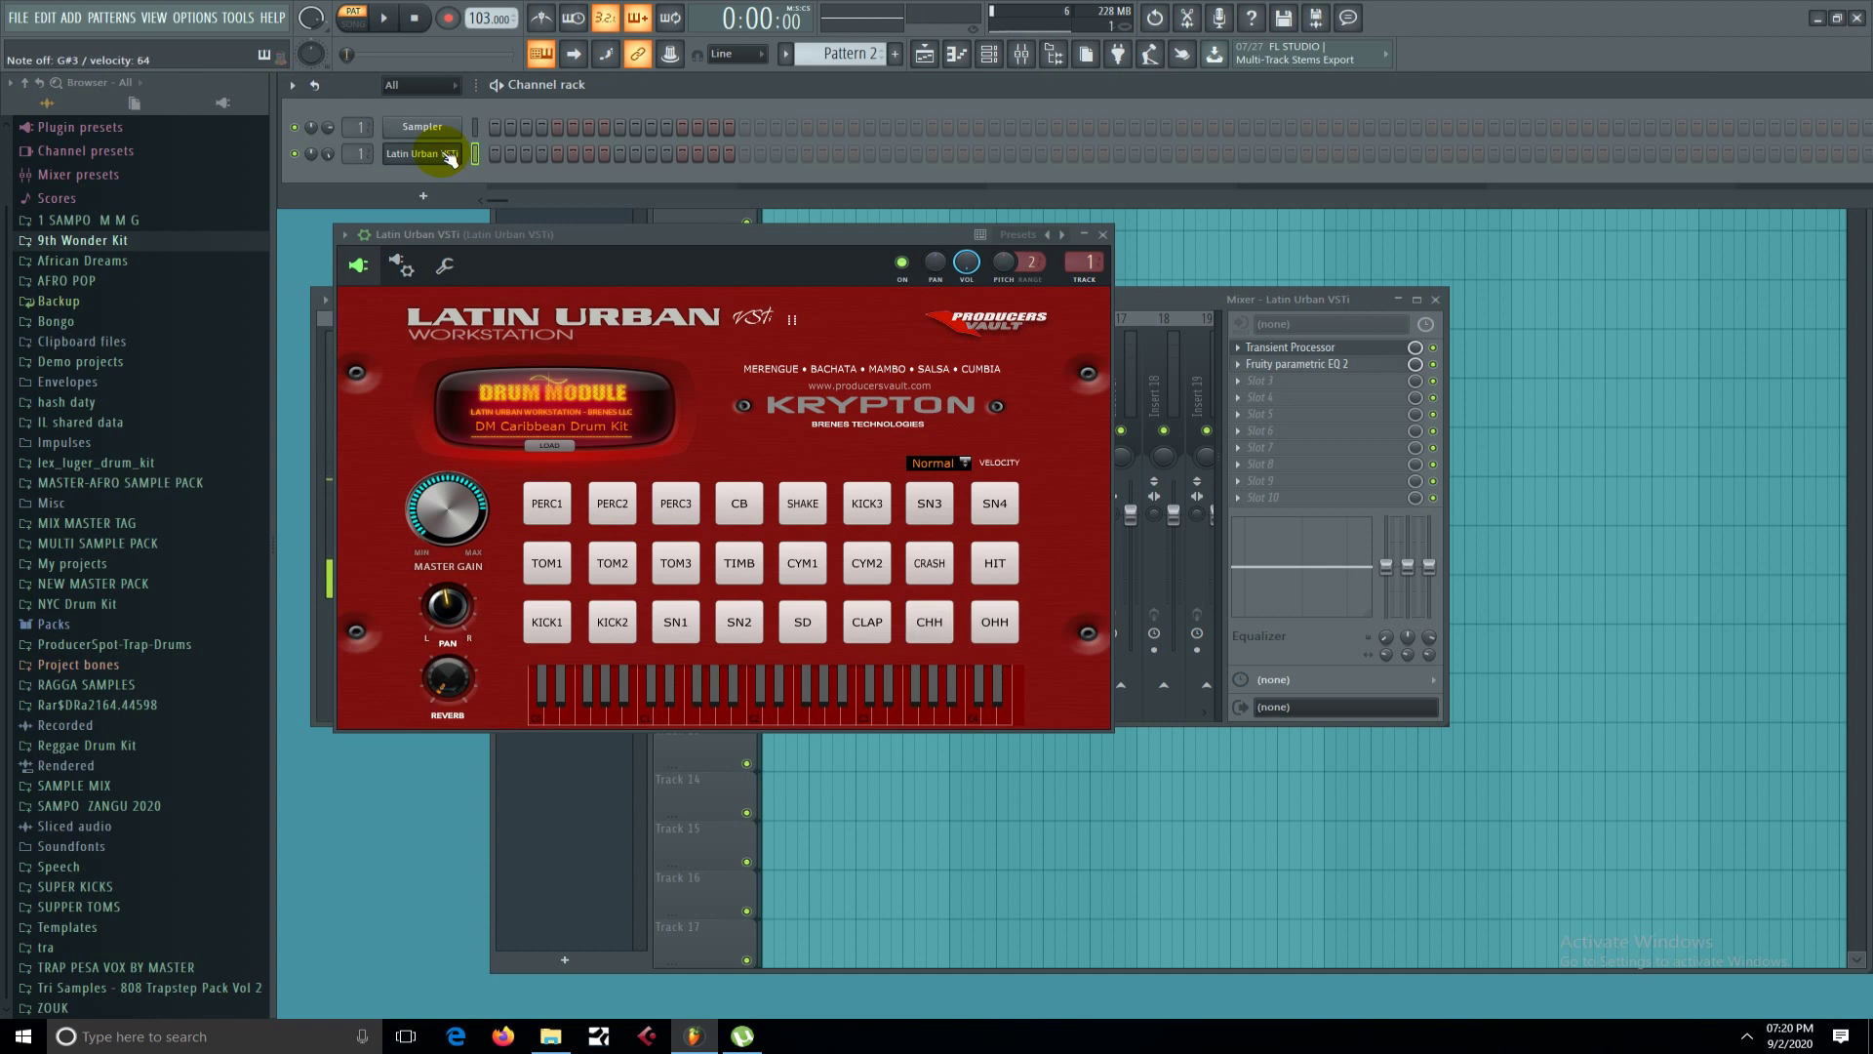
{"action": "key", "text": "j"}
{"action": "key", "text": "j"}
{"action": "key", "text": "h"}
{"action": "key", "text": "j"}
{"action": "key", "text": "j"}
{"action": "key", "text": "h"}
{"action": "key", "text": "j"}
{"action": "key", "text": "h"}
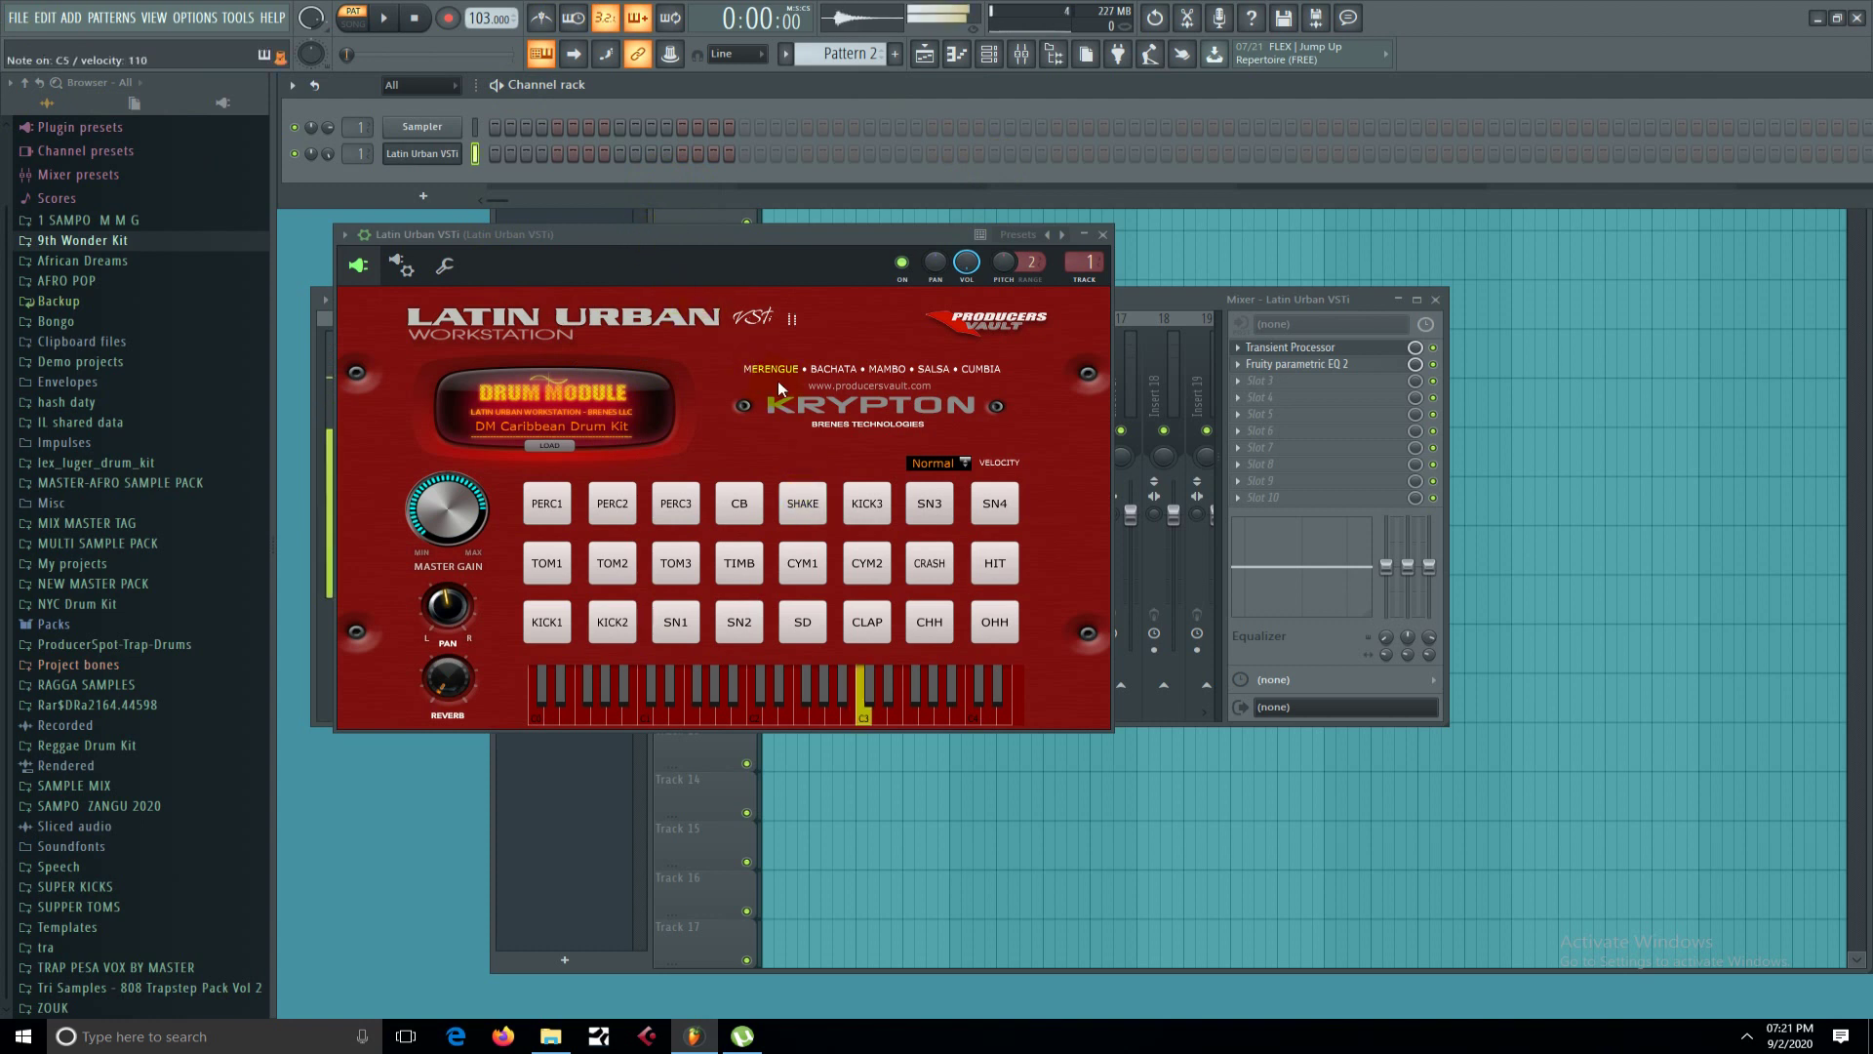
Load the B SubBass Fuerte preset in Latin Urban VSTi and bypass the Transient Processor on its mixer track.
{"action": "left_click", "coordinate": [562, 451]}
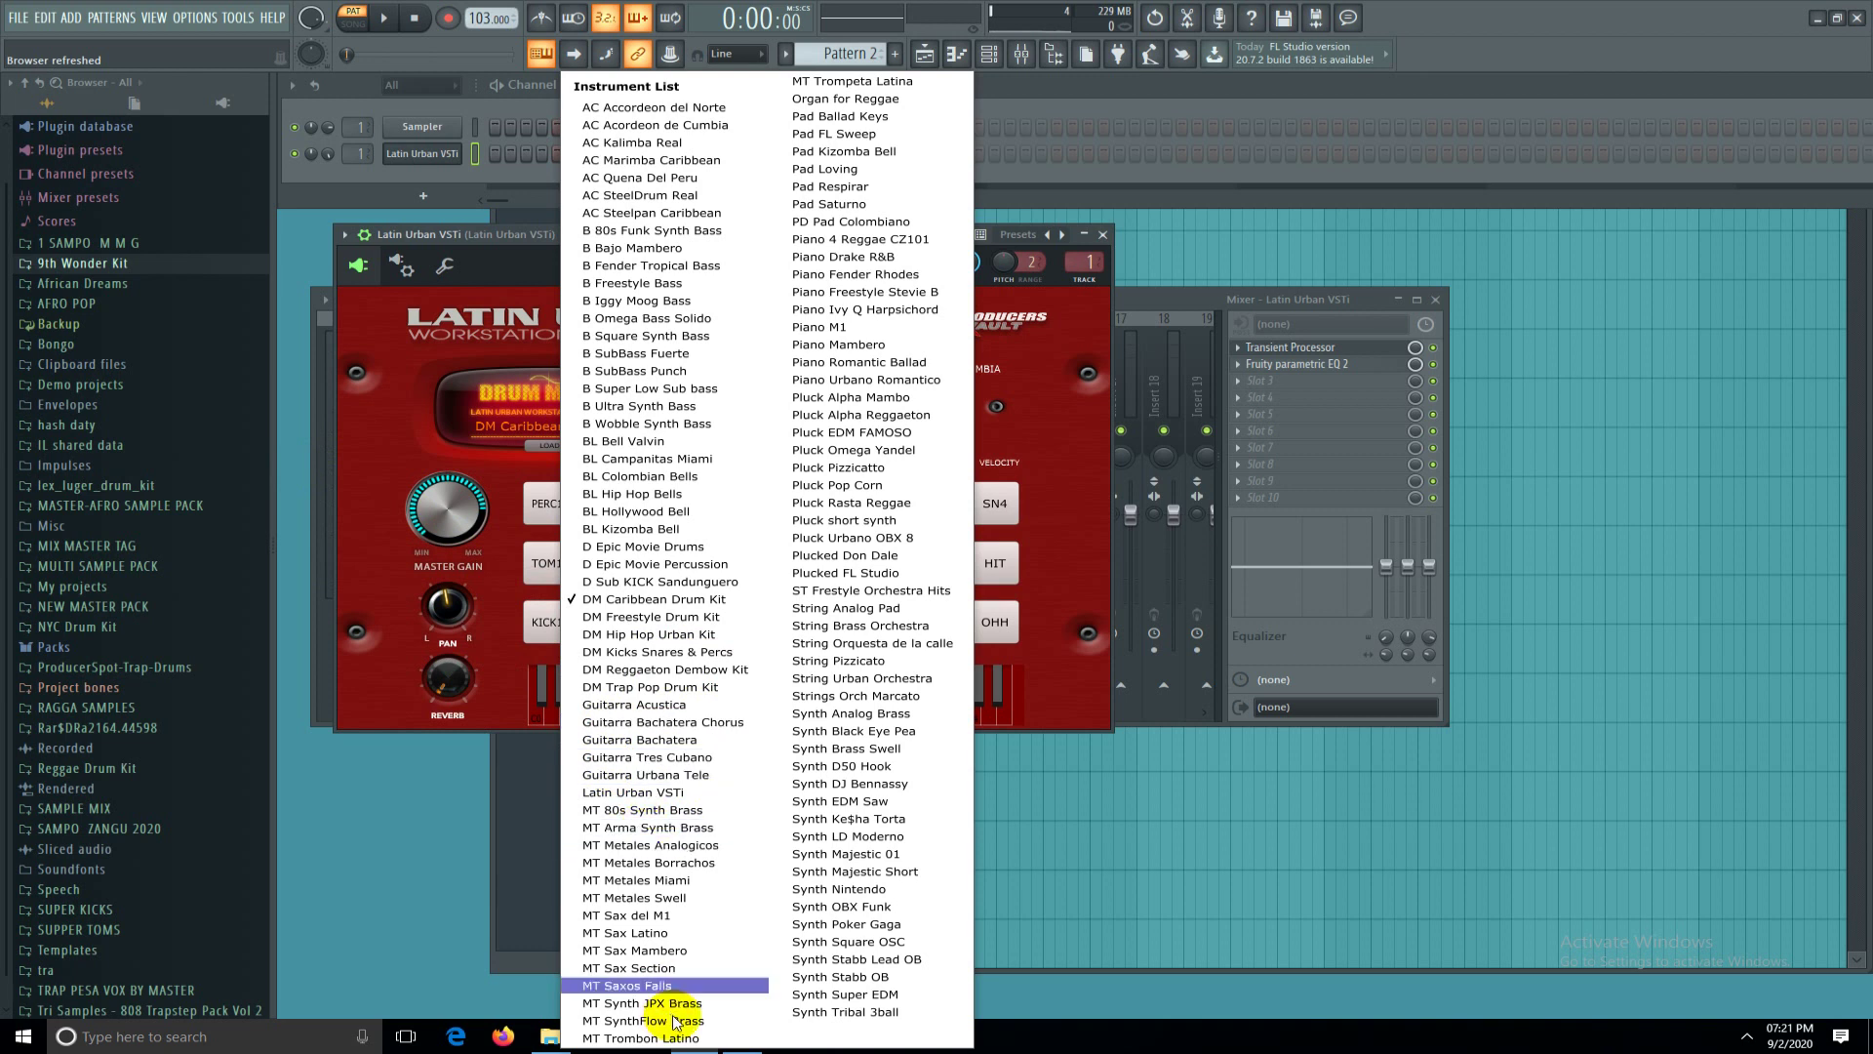
{"action": "left_click", "coordinate": [654, 357]}
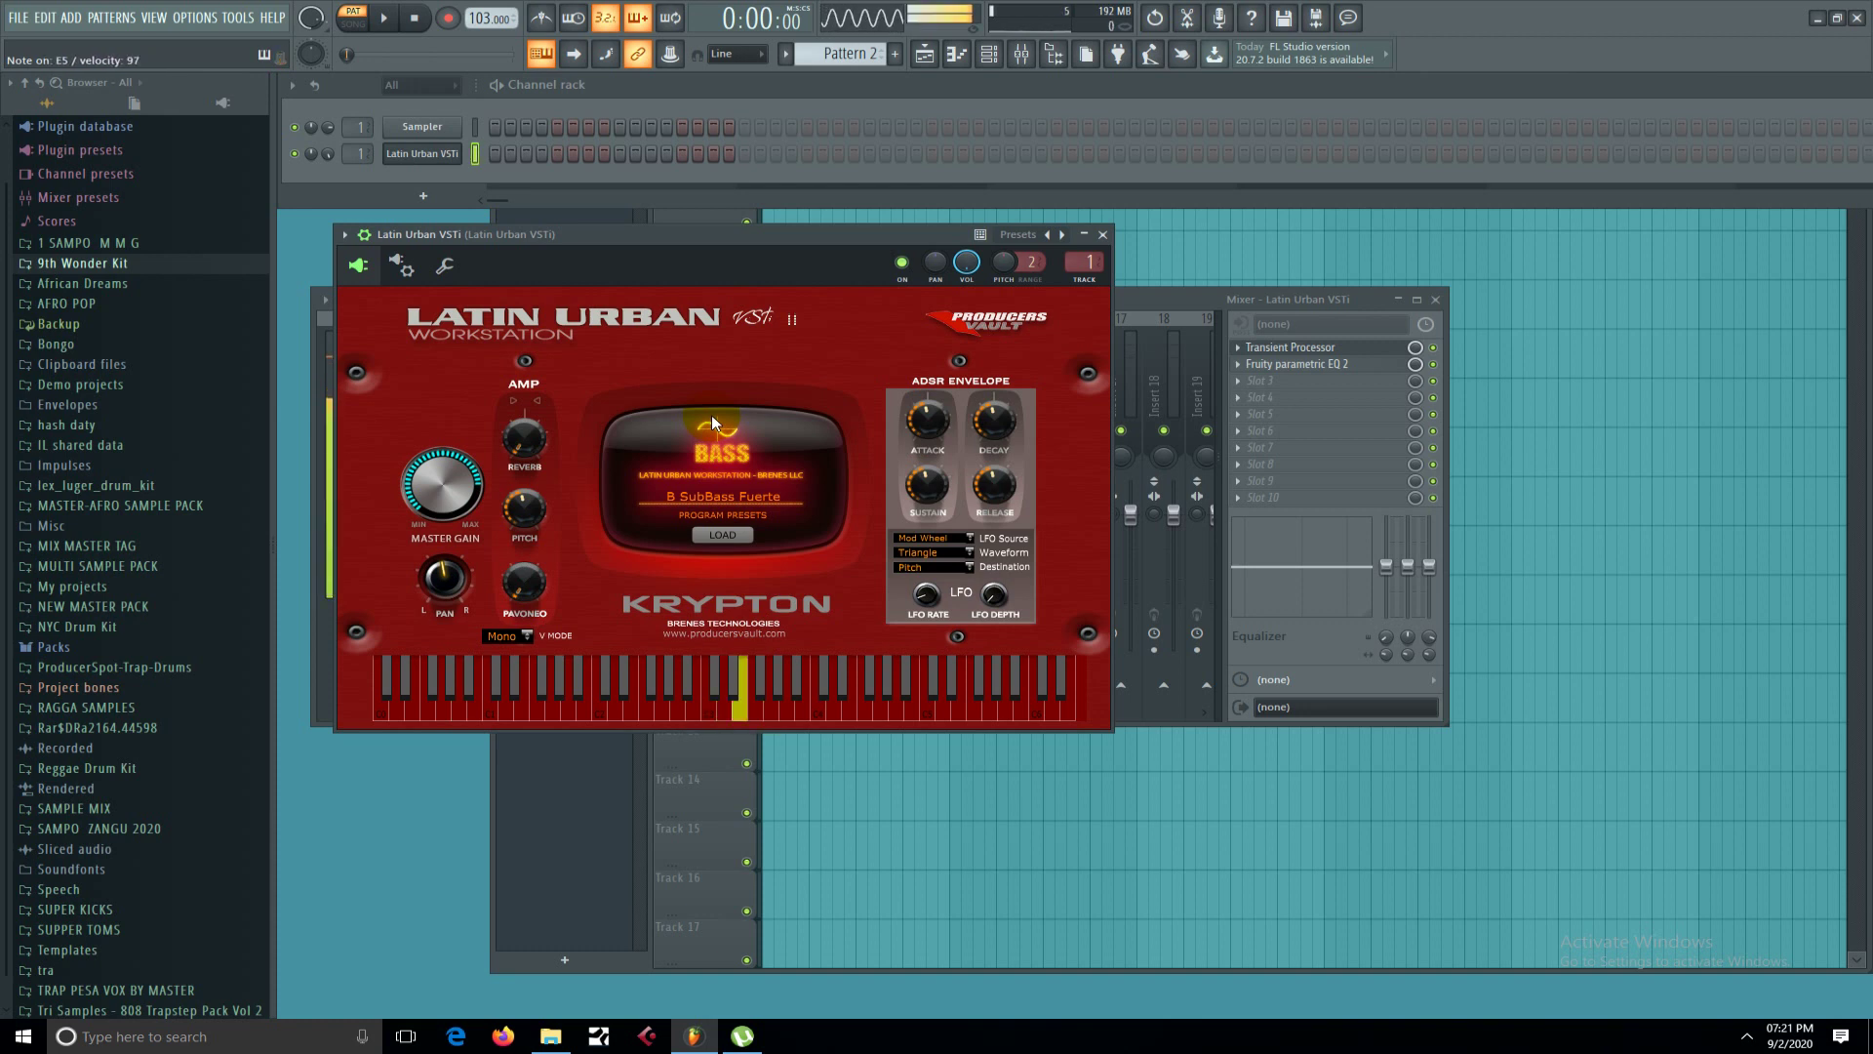
{"action": "left_click", "coordinate": [1441, 355]}
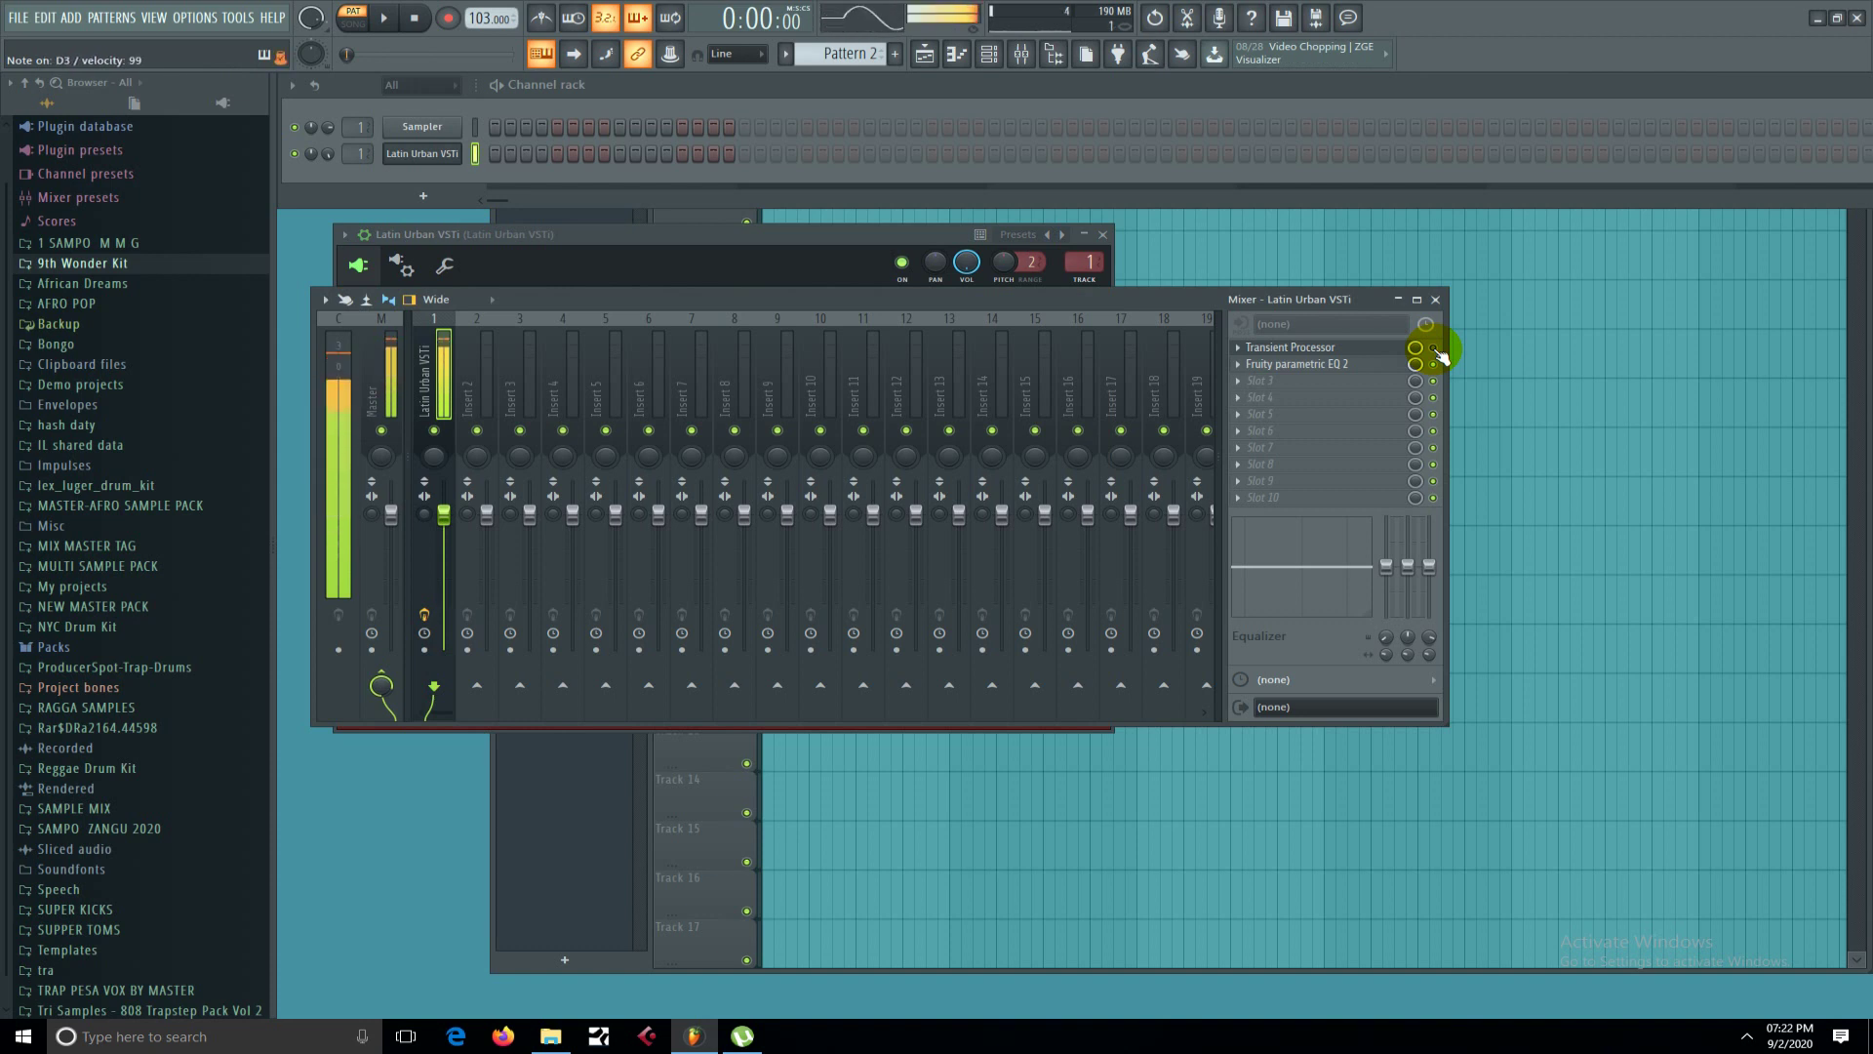
{"action": "left_click", "coordinate": [1433, 348]}
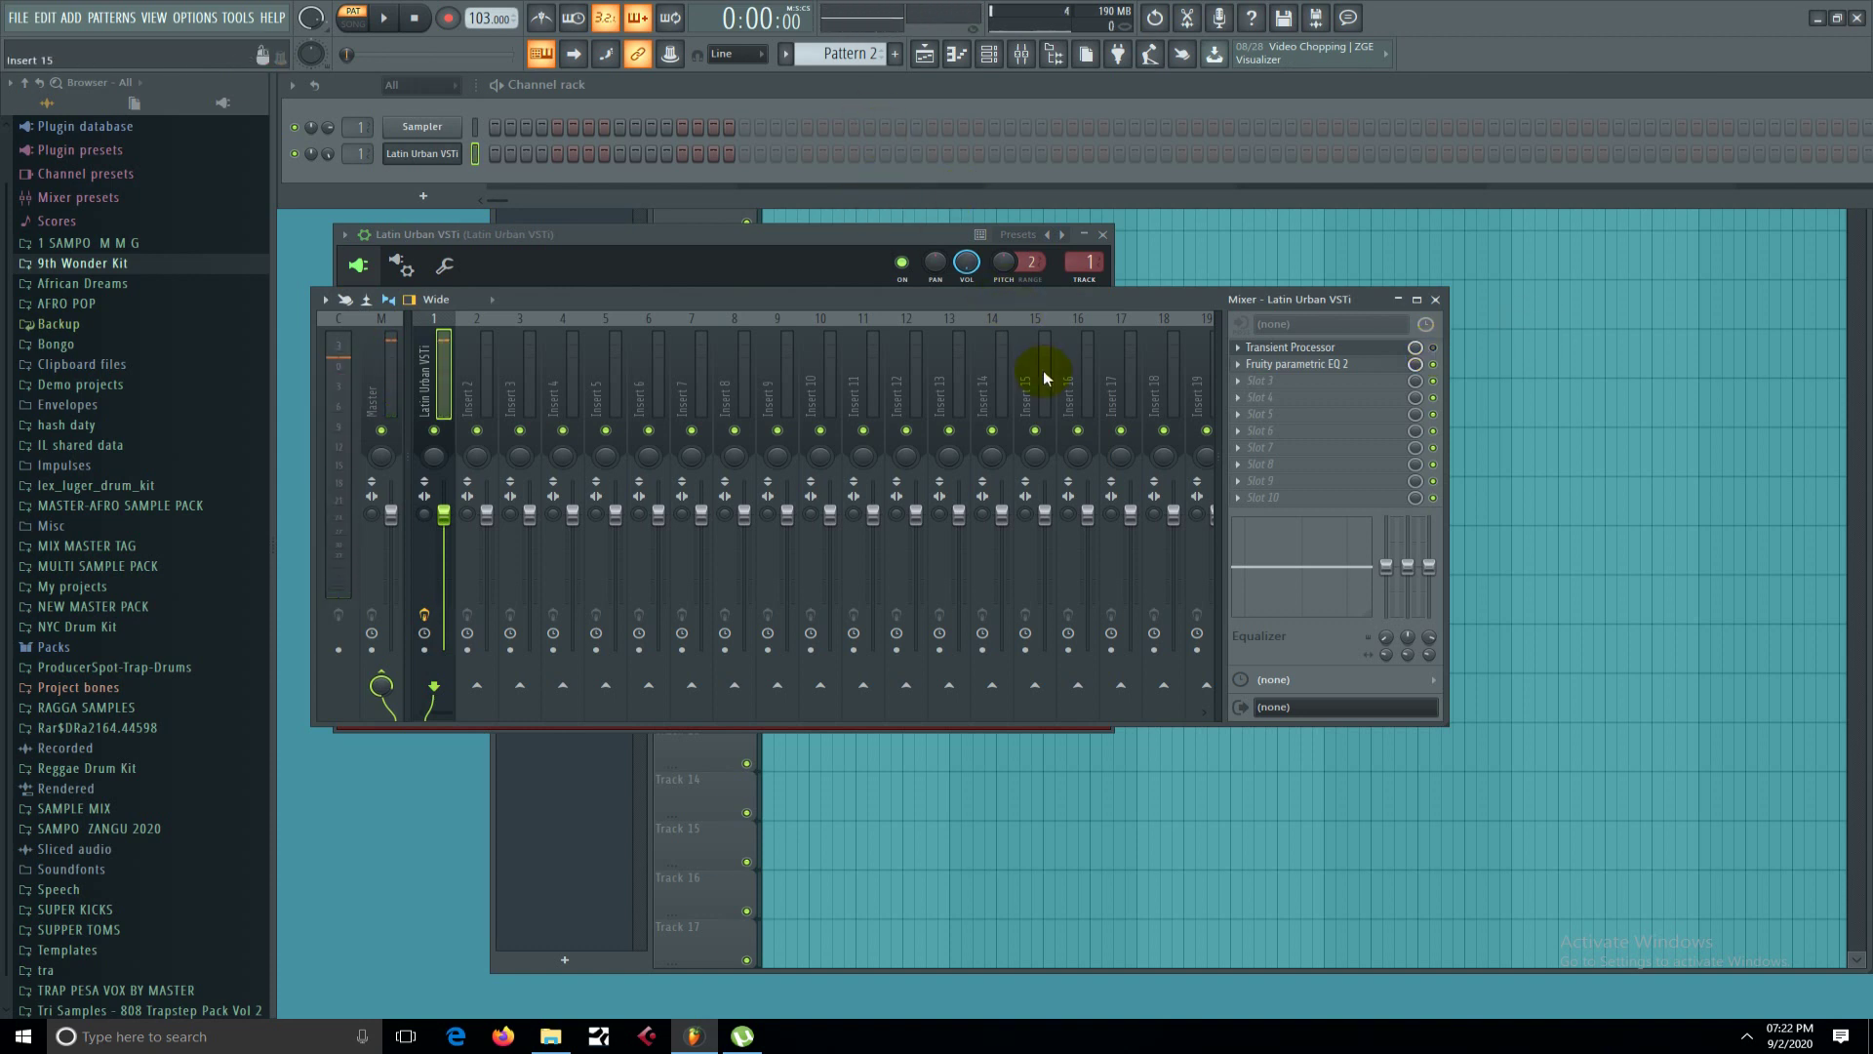
Slightly lower the Transient Processor's Attack, close its window and turn the effect back on for the Latin Urban VSTi track.
{"action": "left_click", "coordinate": [1366, 348]}
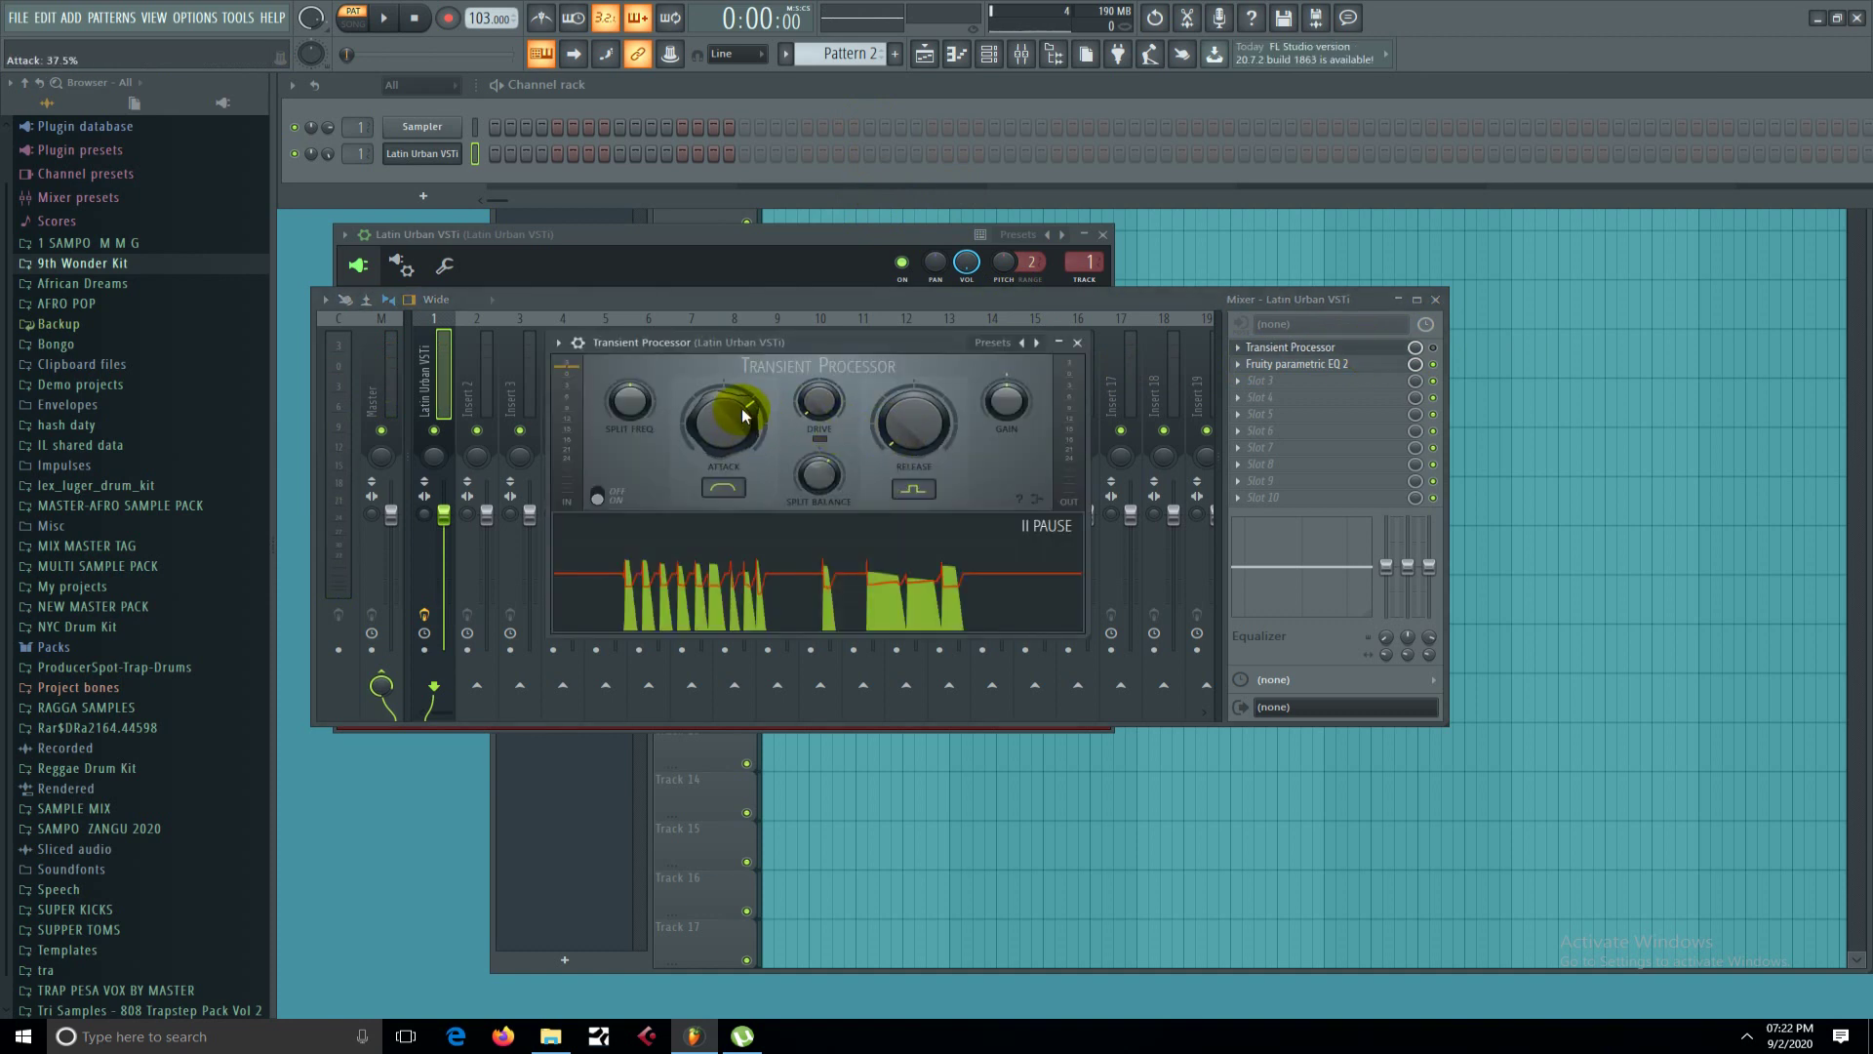
{"action": "mouse_move", "coordinate": [729, 402]}
{"action": "left_mouse_down"}
{"action": "mouse_move", "coordinate": [729, 439]}
{"action": "mouse_move", "coordinate": [728, 407]}
{"action": "left_mouse_up"}
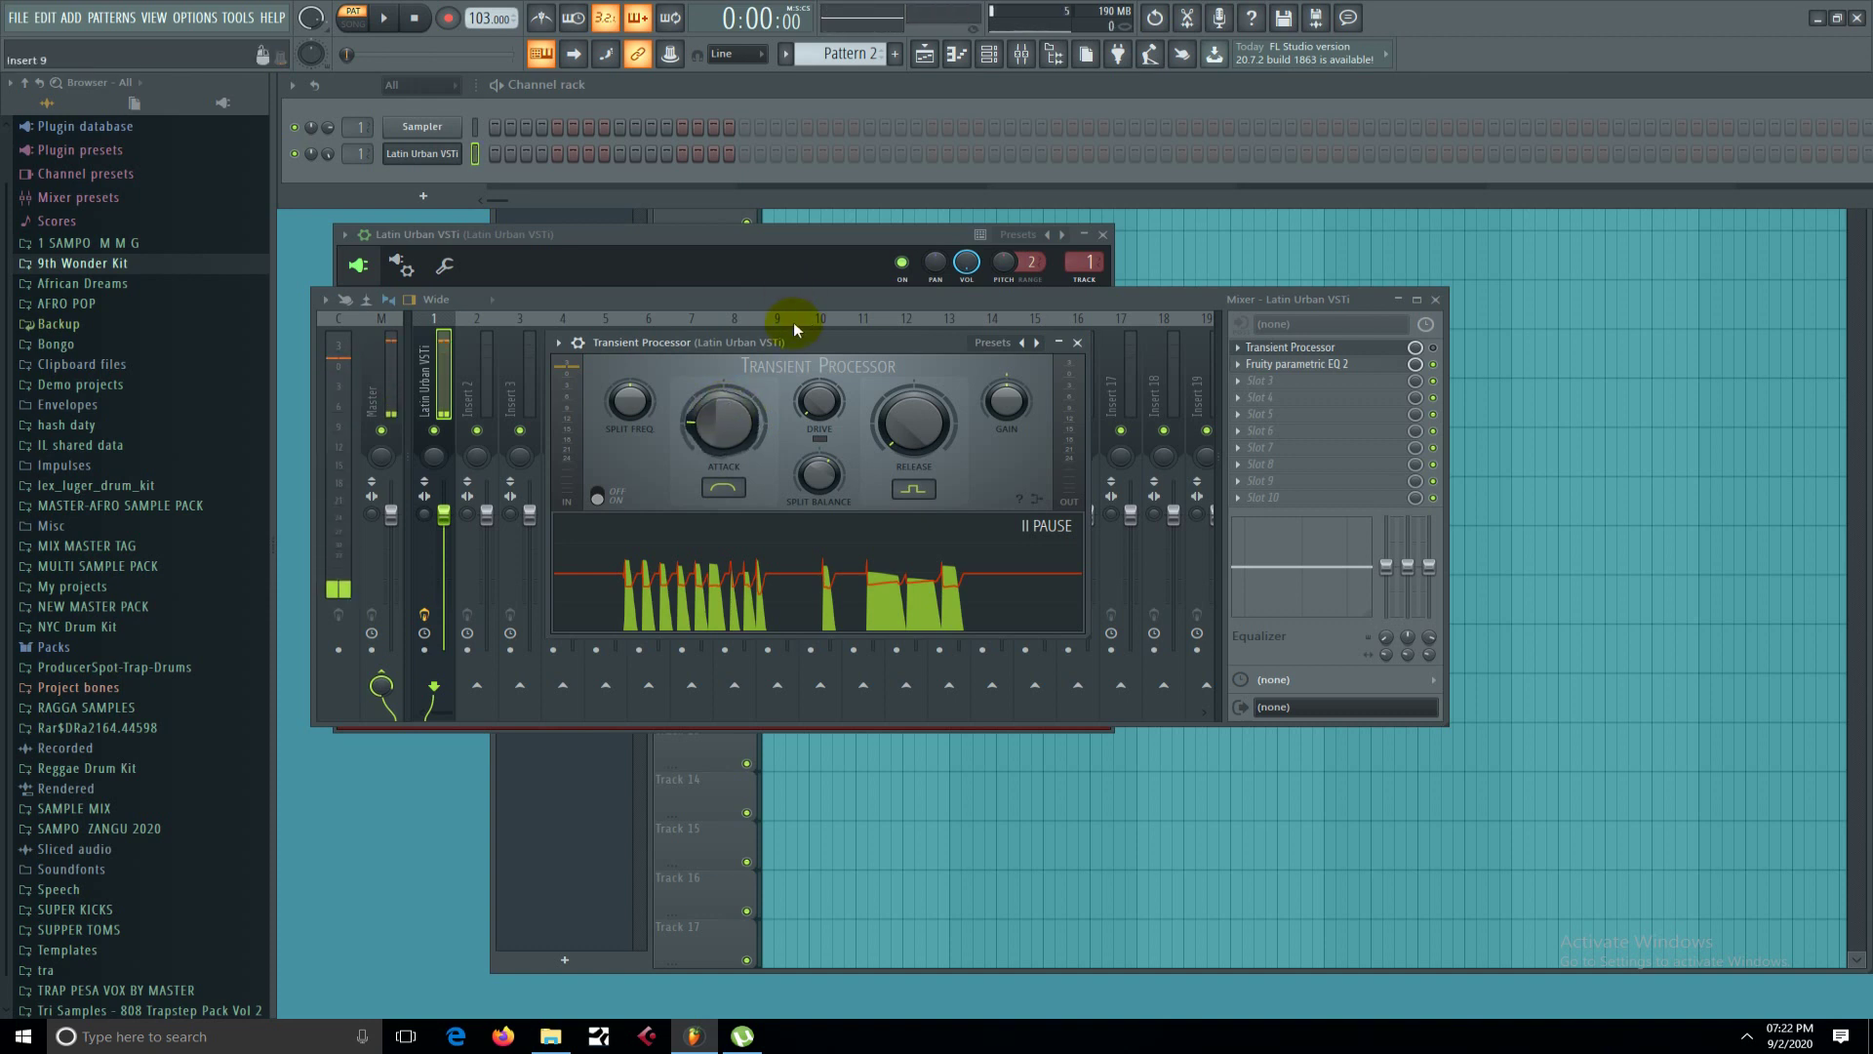
{"action": "left_click_drag", "start_coordinate": [747, 414], "coordinate": [747, 375]}
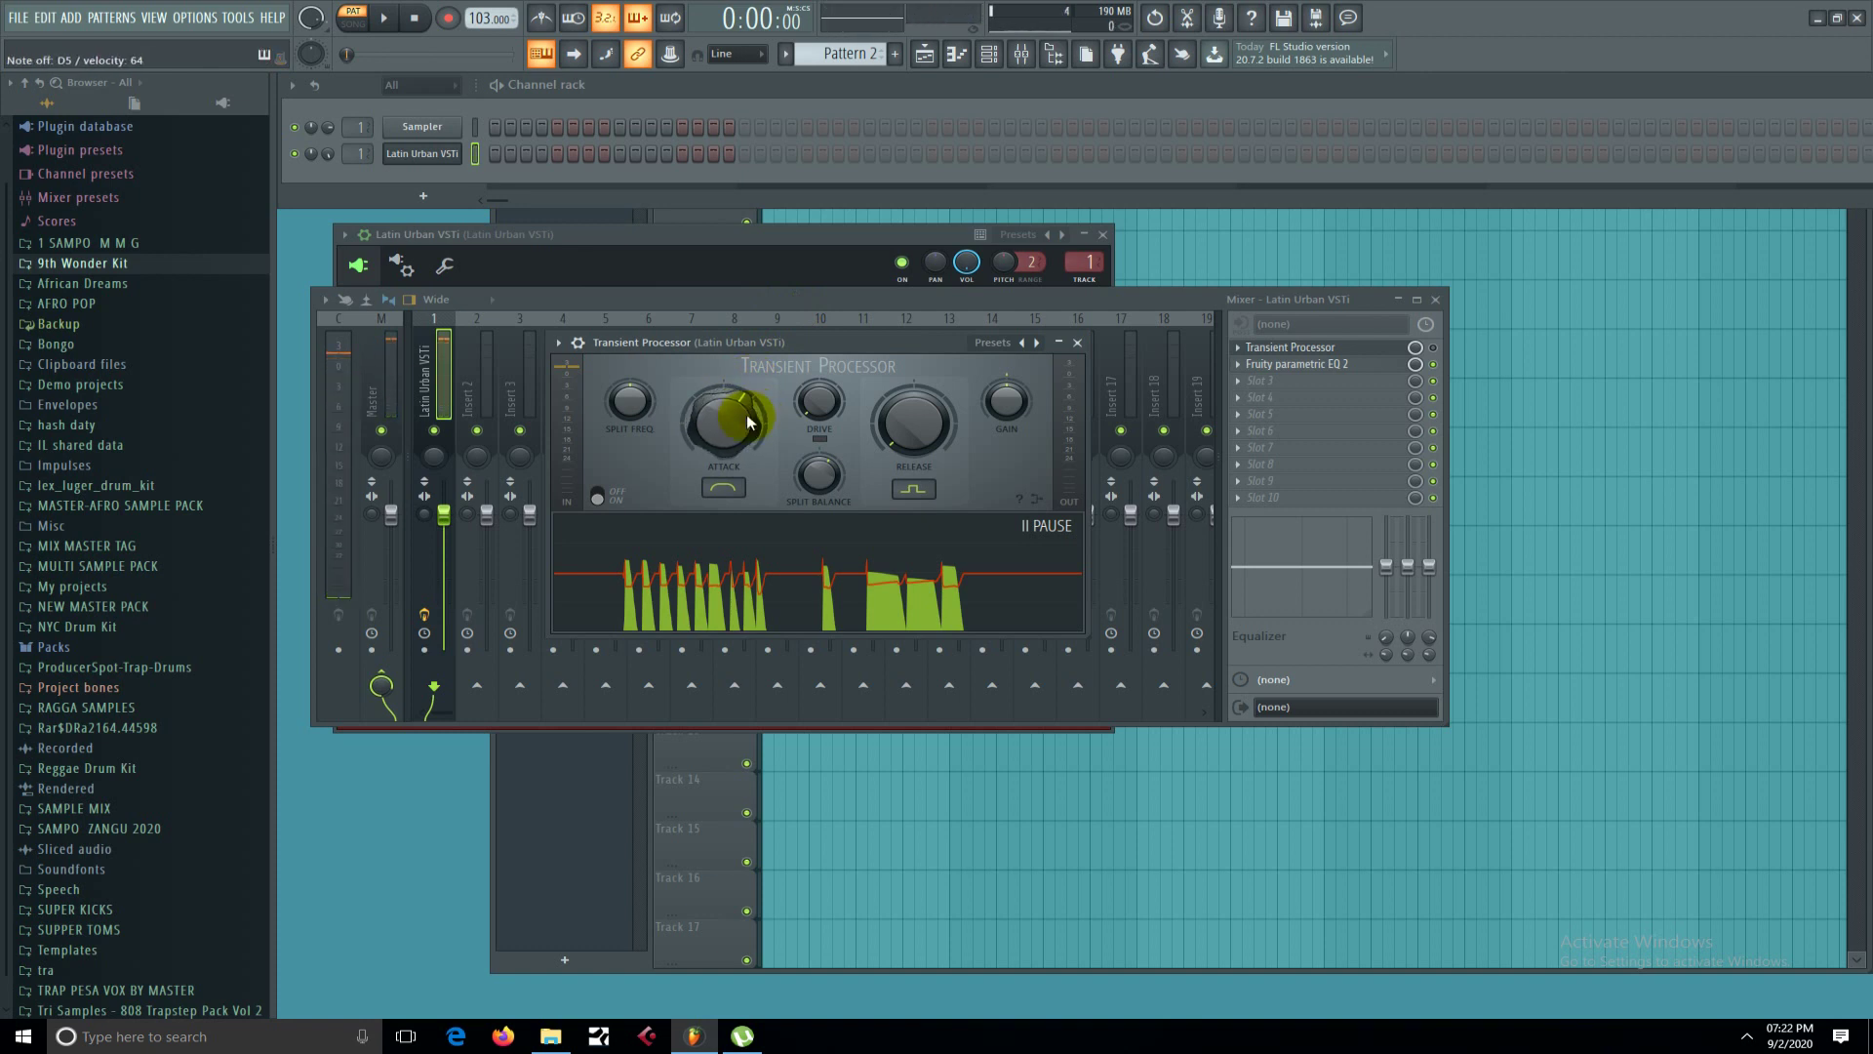
{"action": "left_click", "coordinate": [1037, 343]}
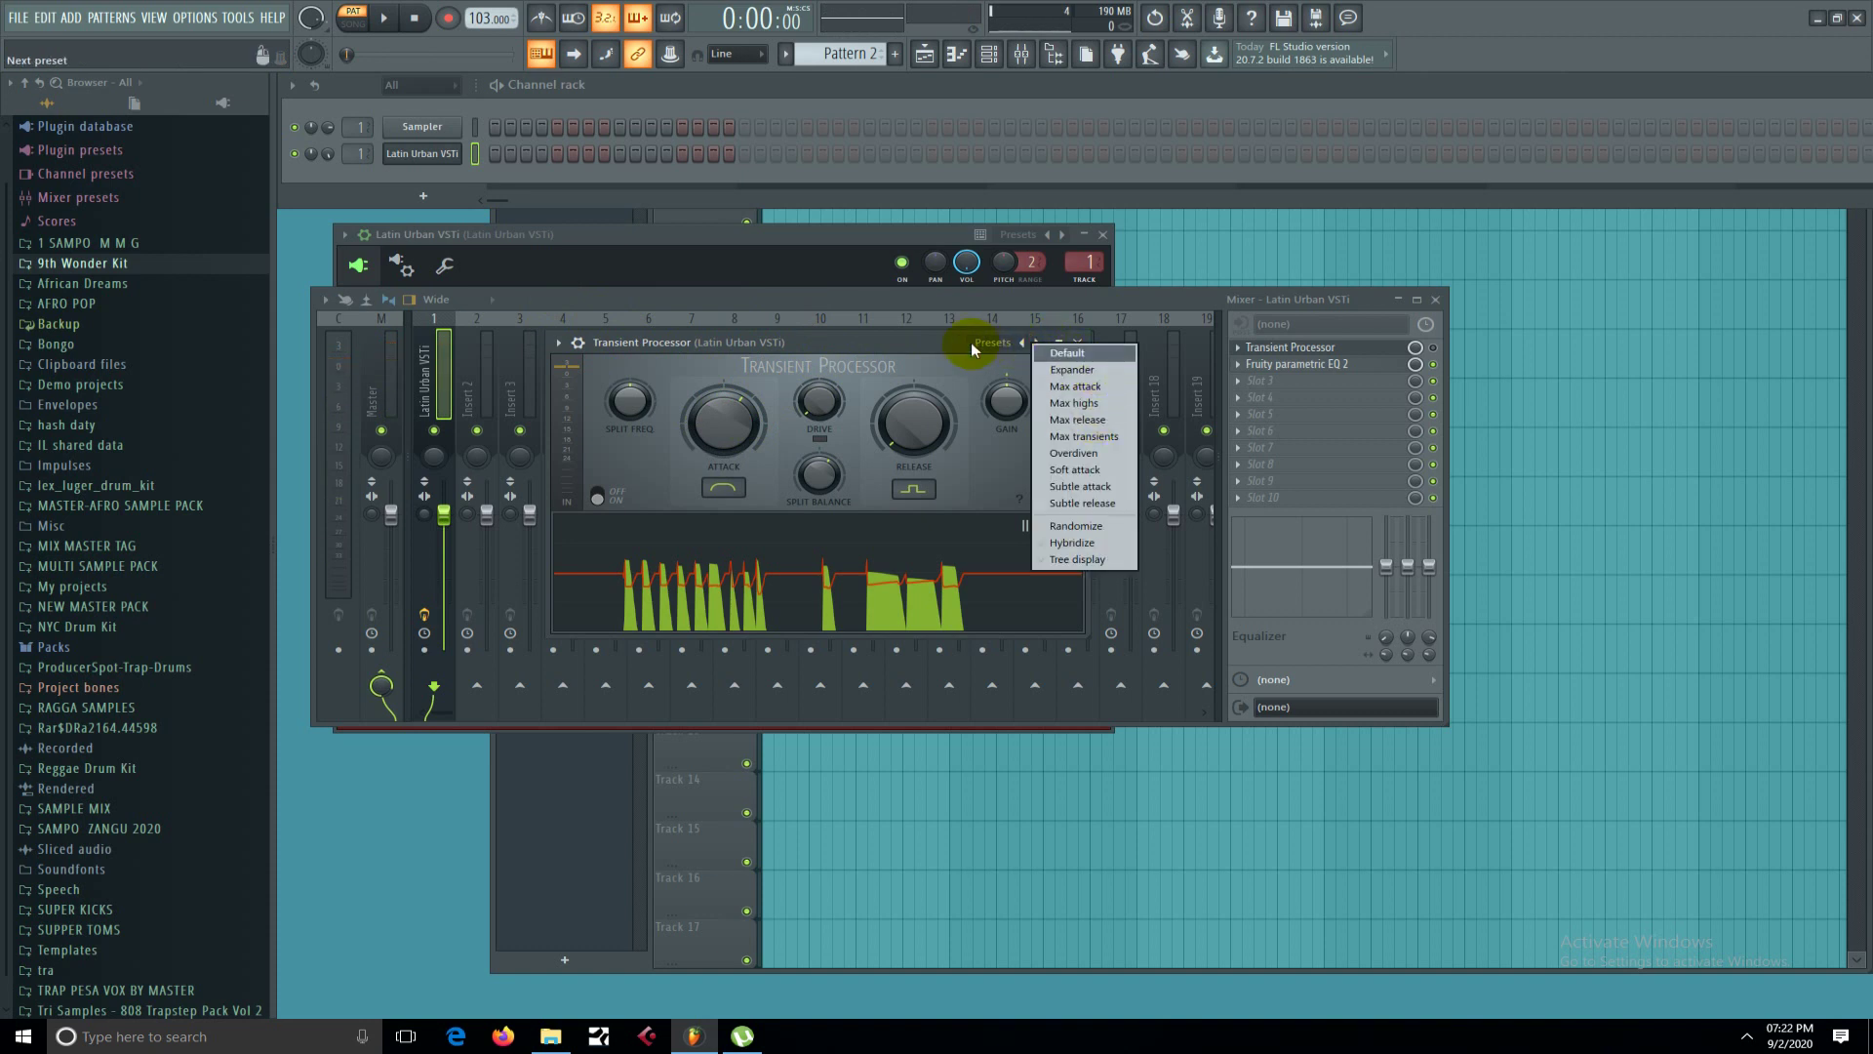
{"action": "left_click", "coordinate": [926, 344]}
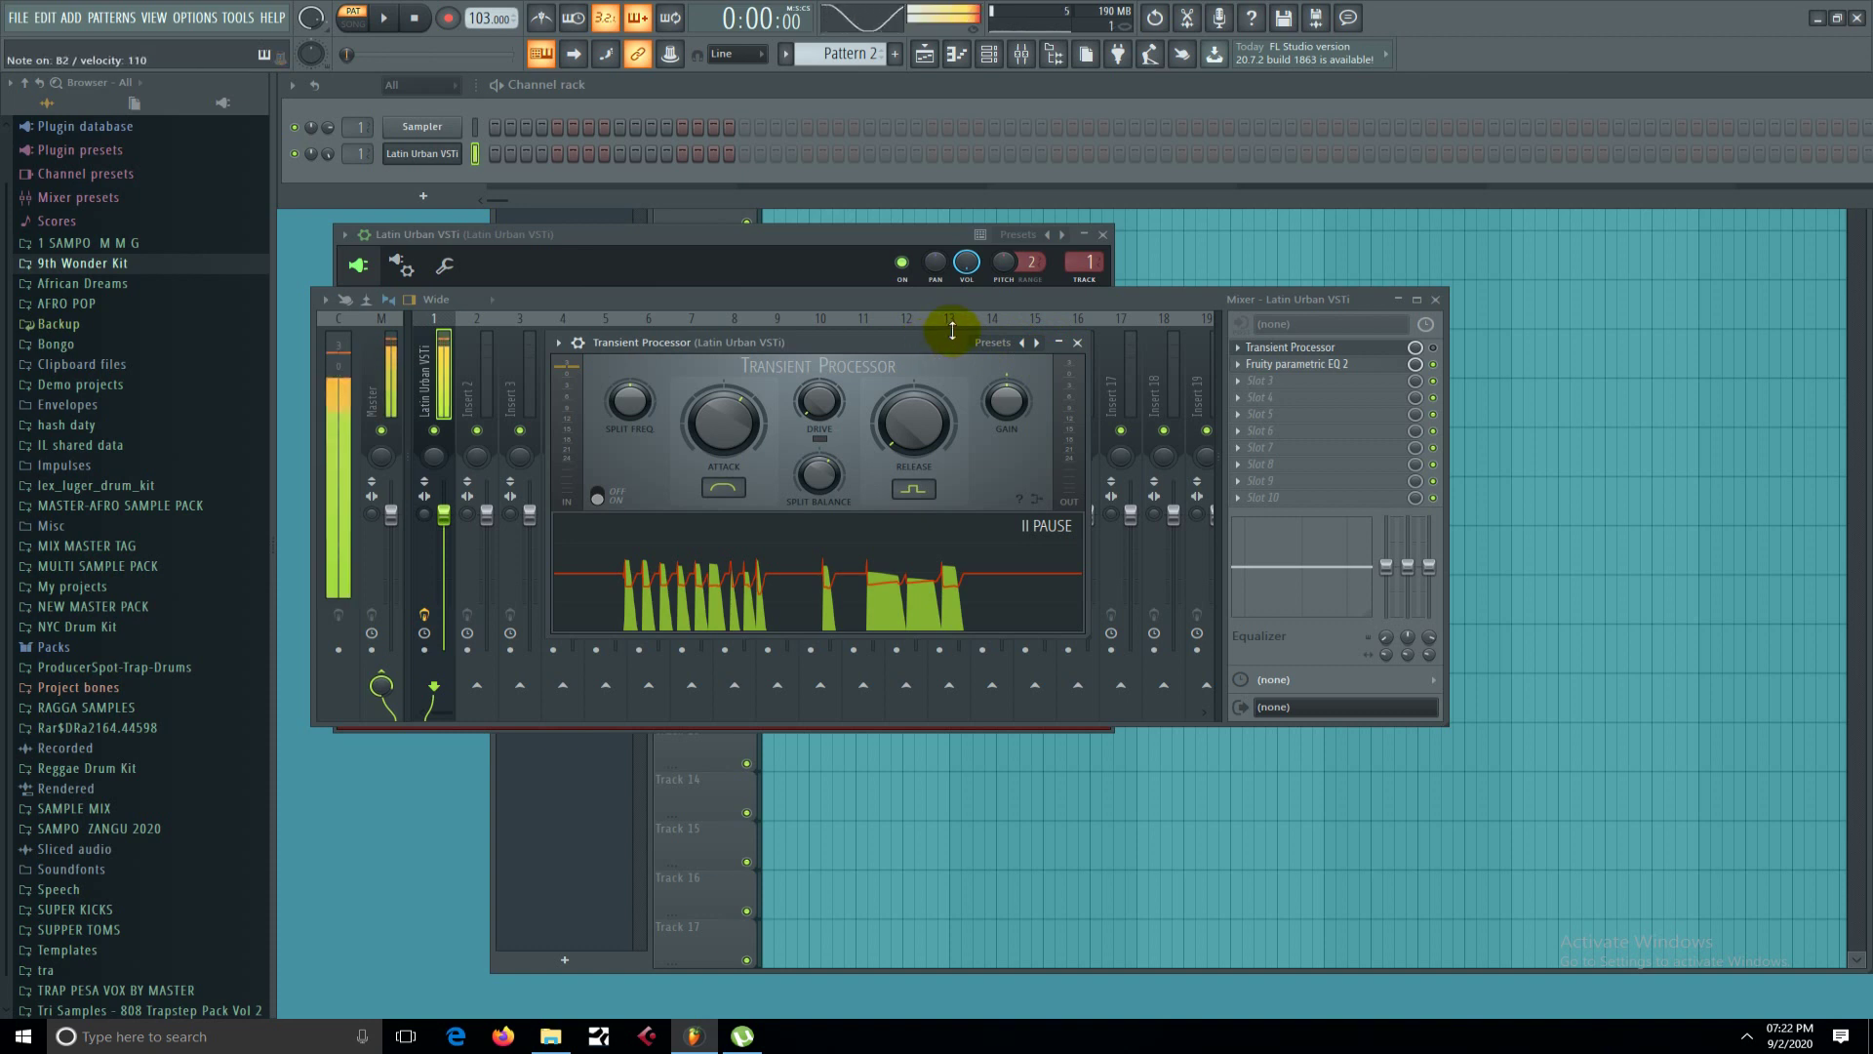
{"action": "left_click", "coordinate": [1087, 357]}
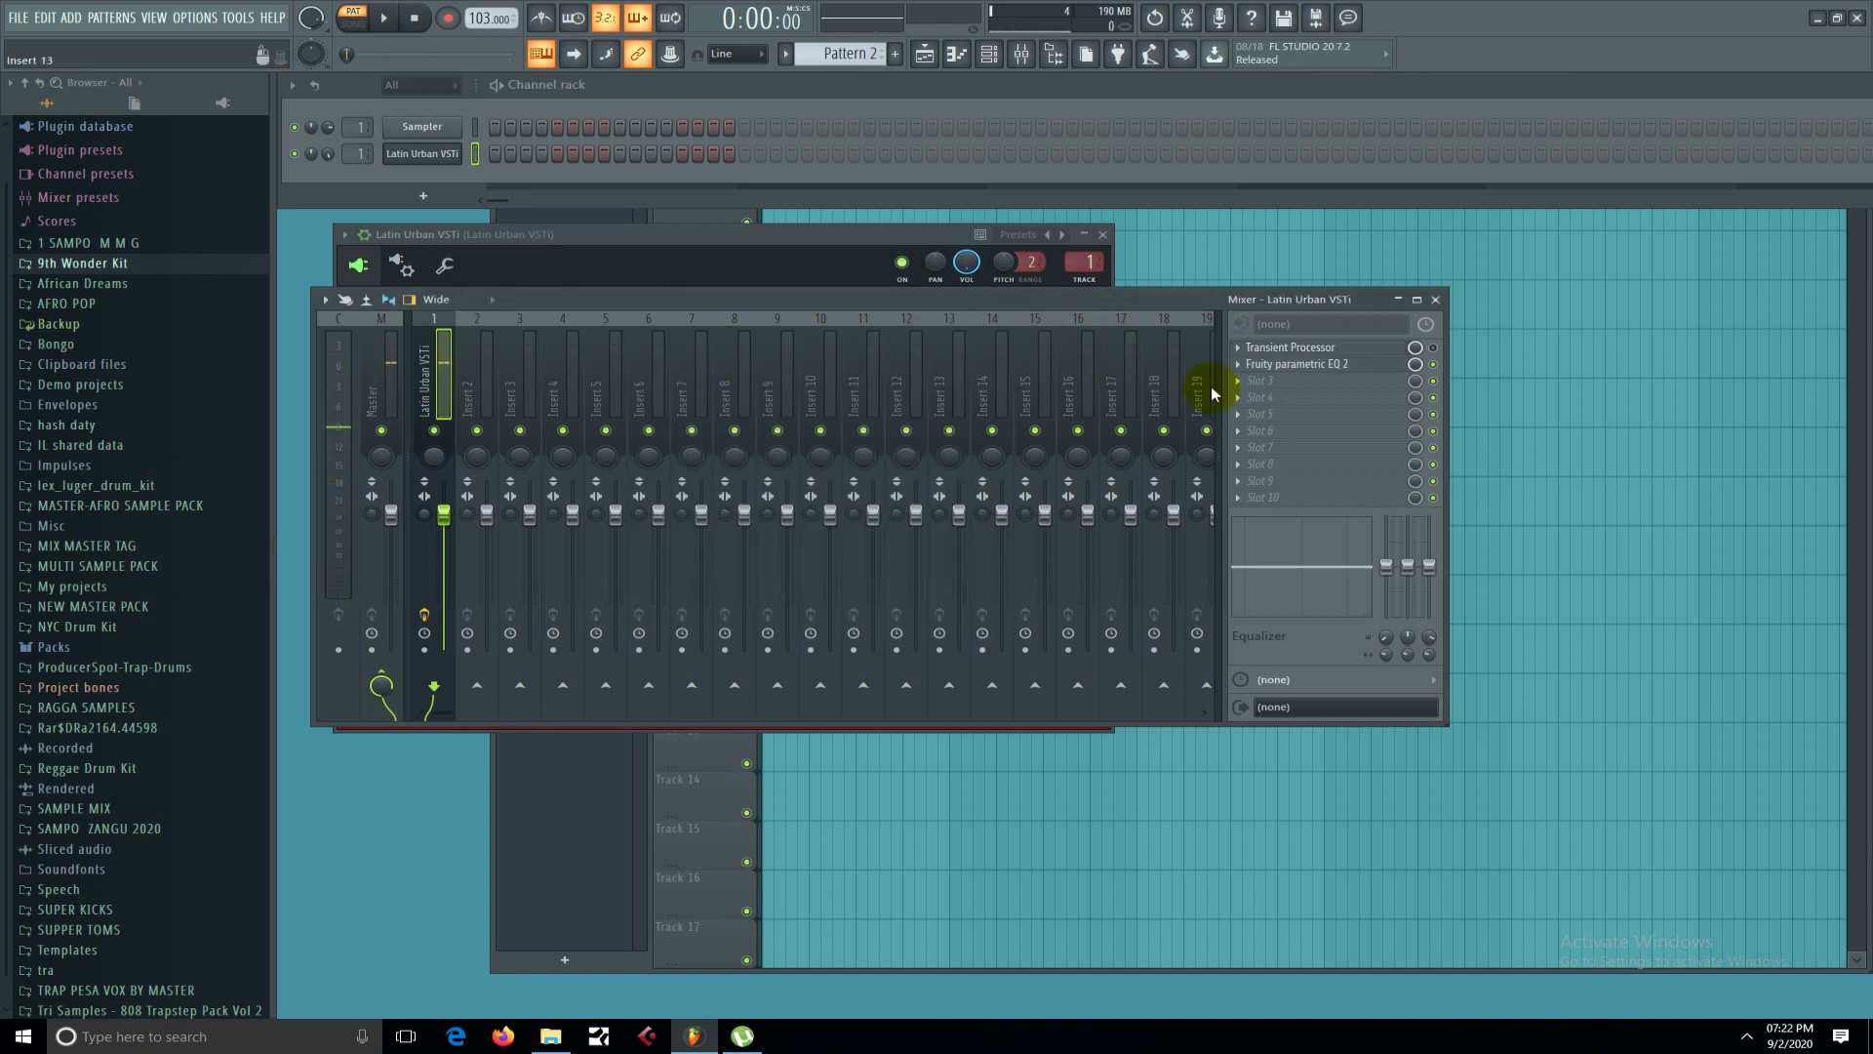
{"action": "left_click", "coordinate": [1435, 347]}
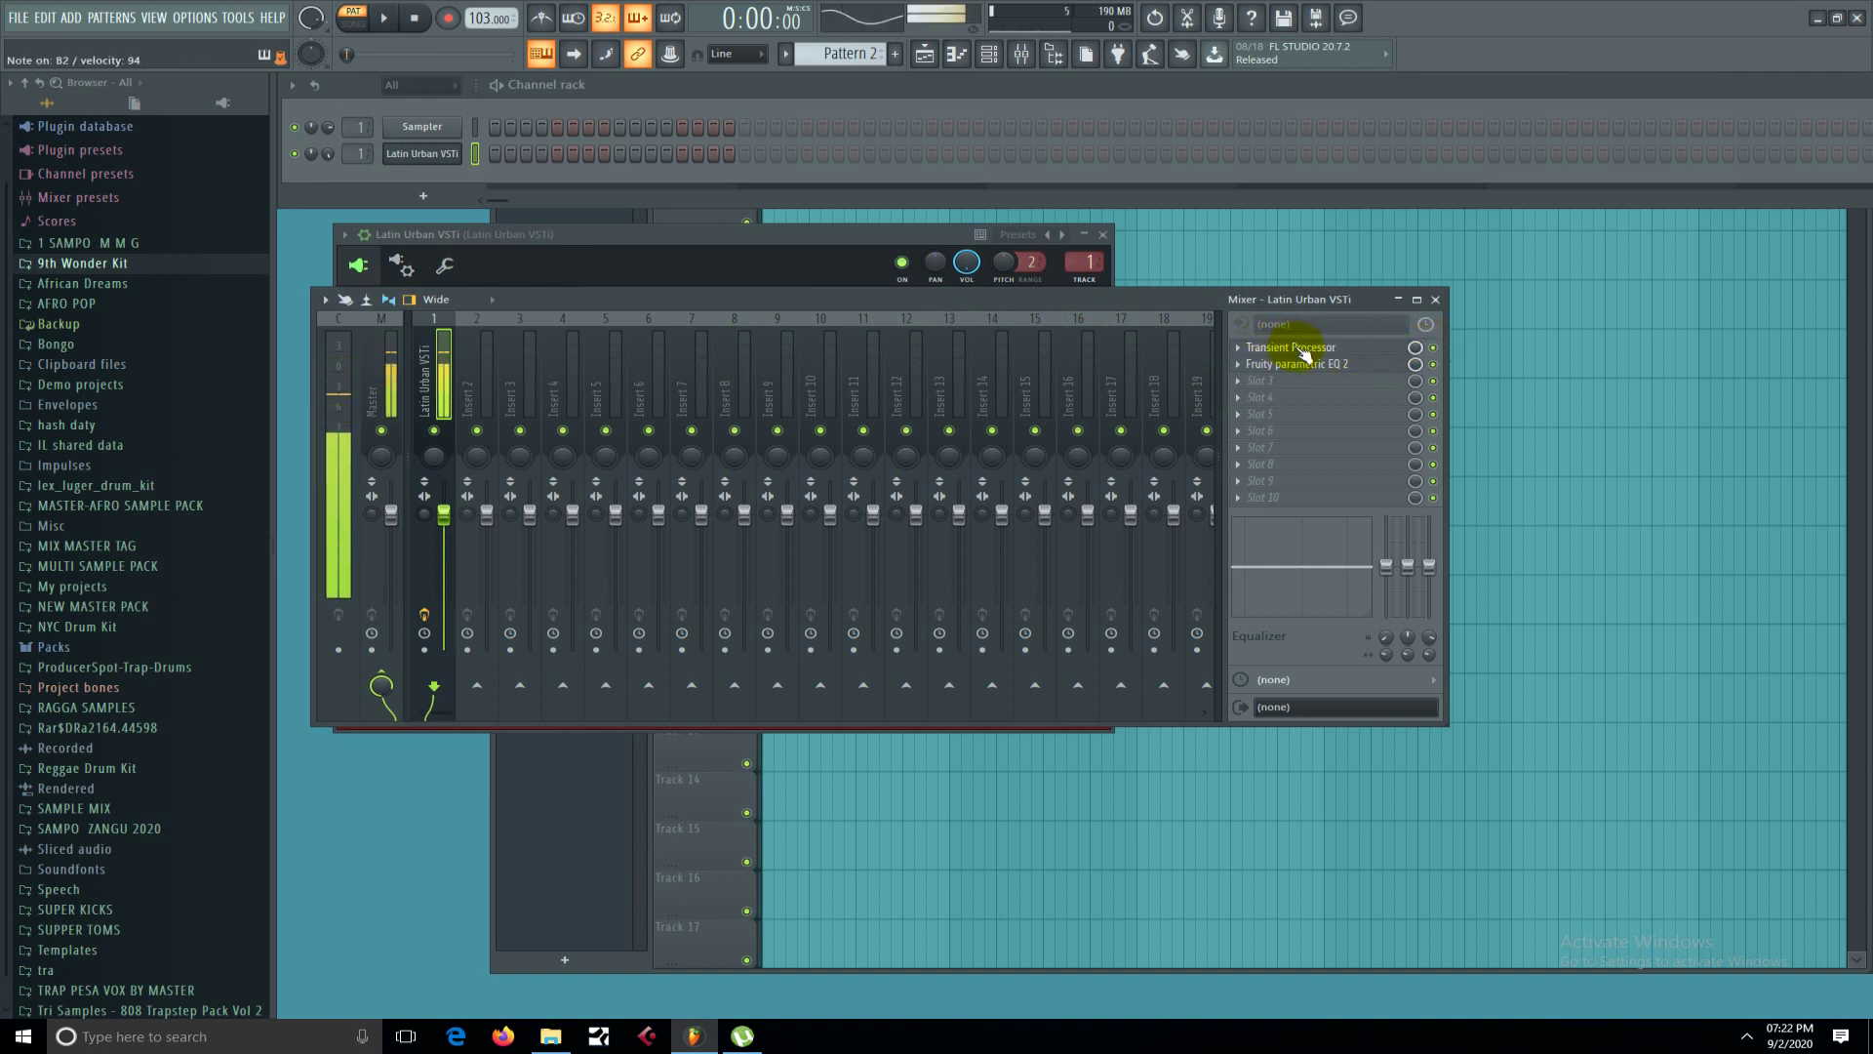
Look through Latin Urban VSTi's instrument list and the plugins available for a new channel, without loading anything.
{"action": "left_click", "coordinate": [565, 227]}
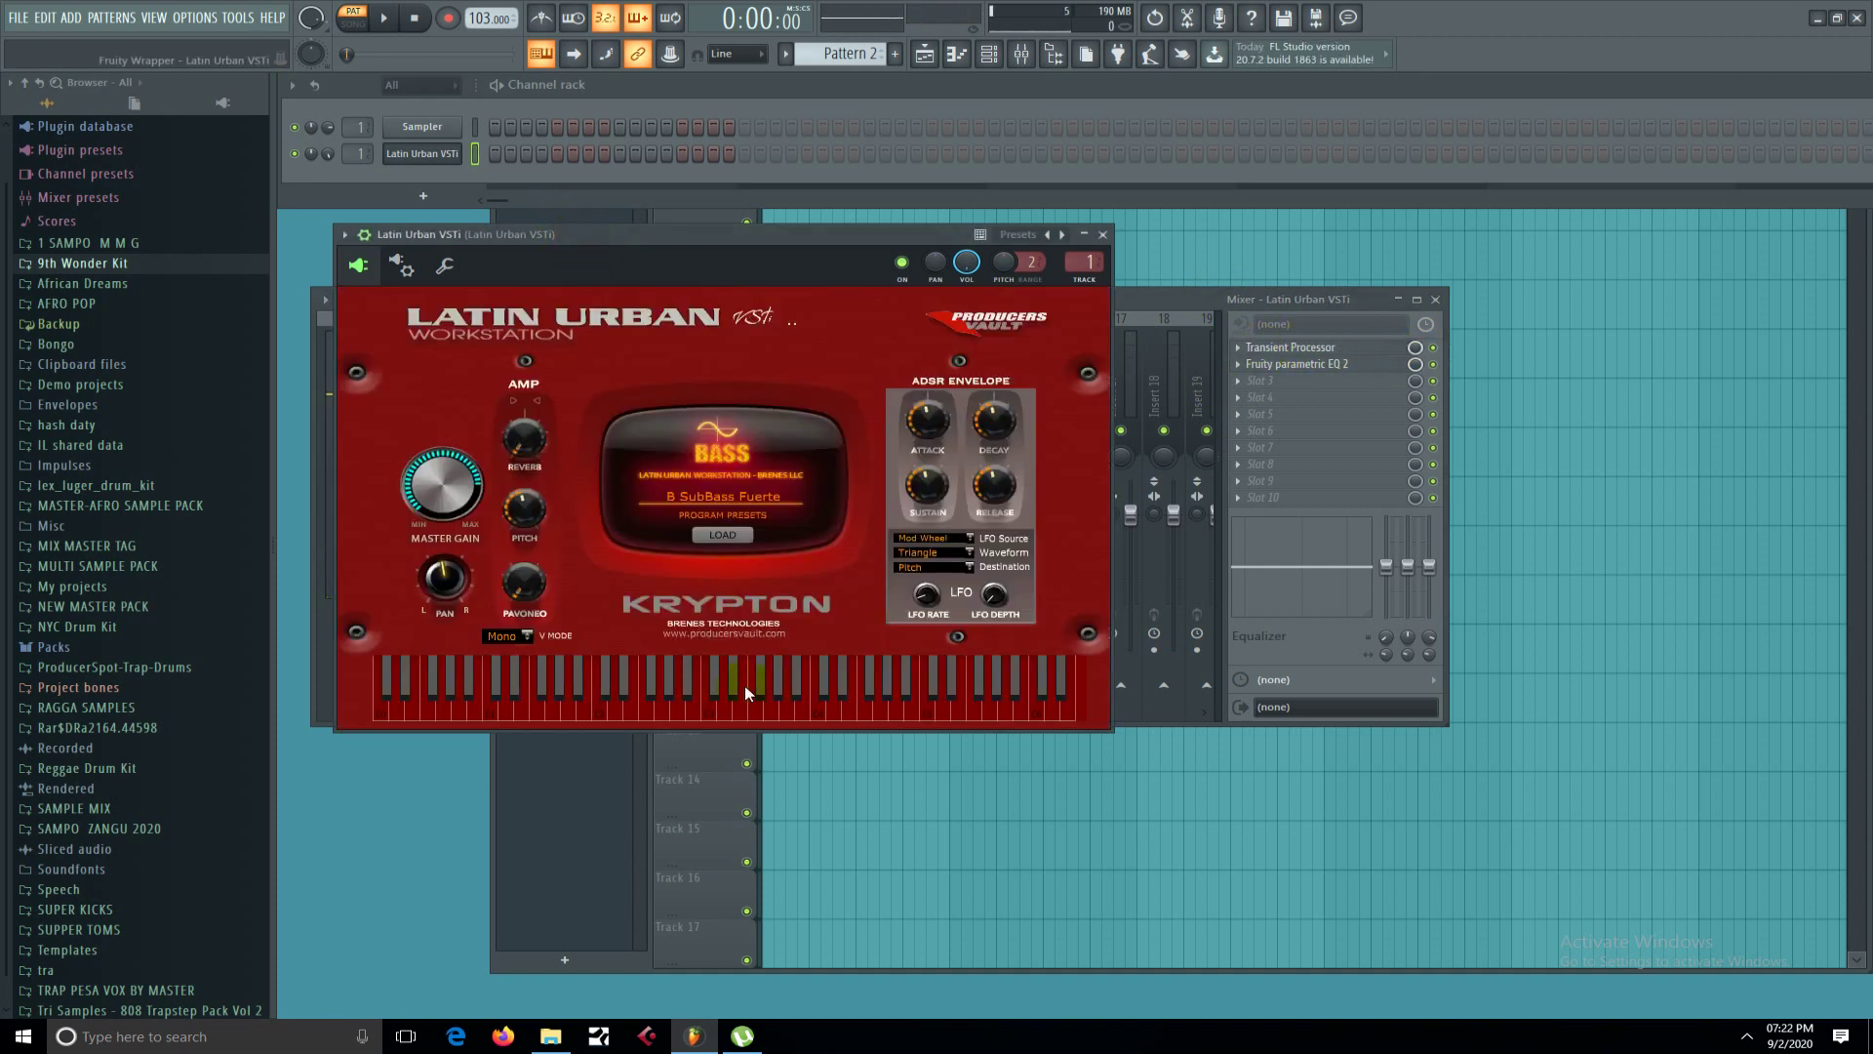
{"action": "left_click", "coordinate": [738, 533]}
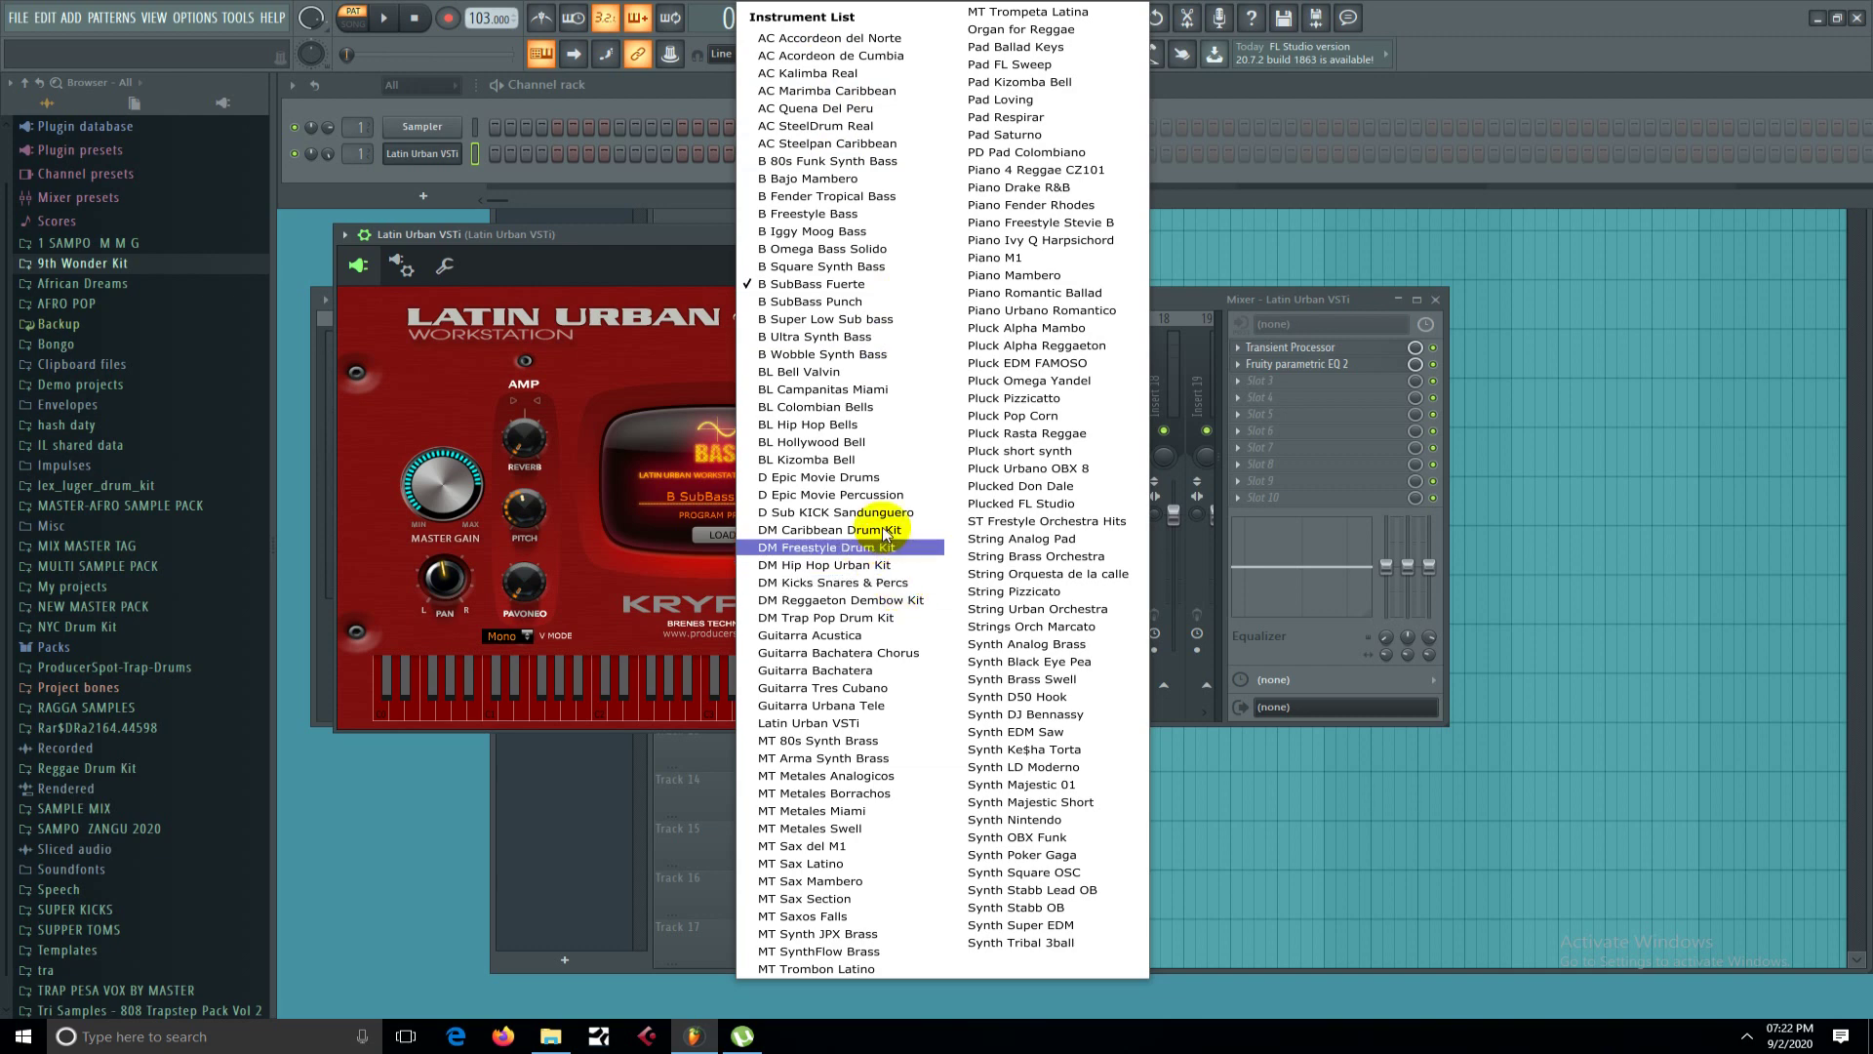
{"action": "left_click", "coordinate": [627, 263]}
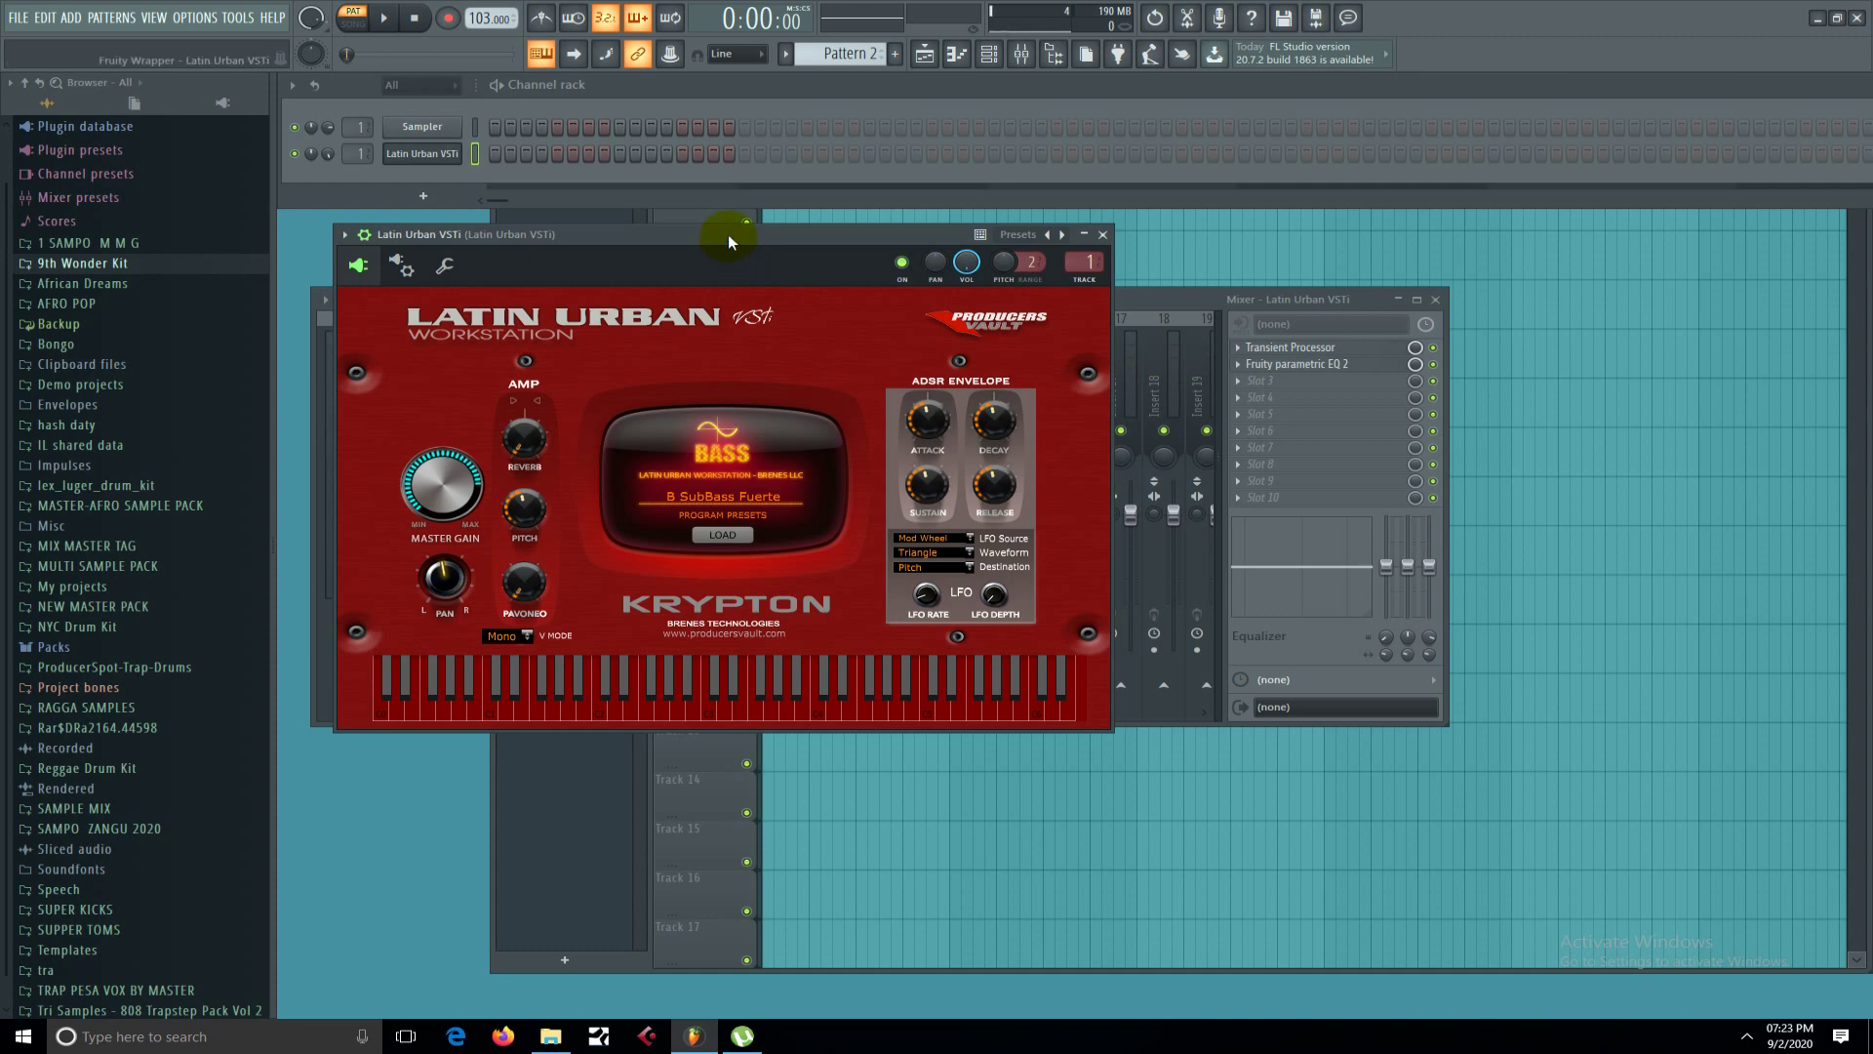
{"action": "left_click_drag", "start_coordinate": [728, 234], "coordinate": [744, 251]}
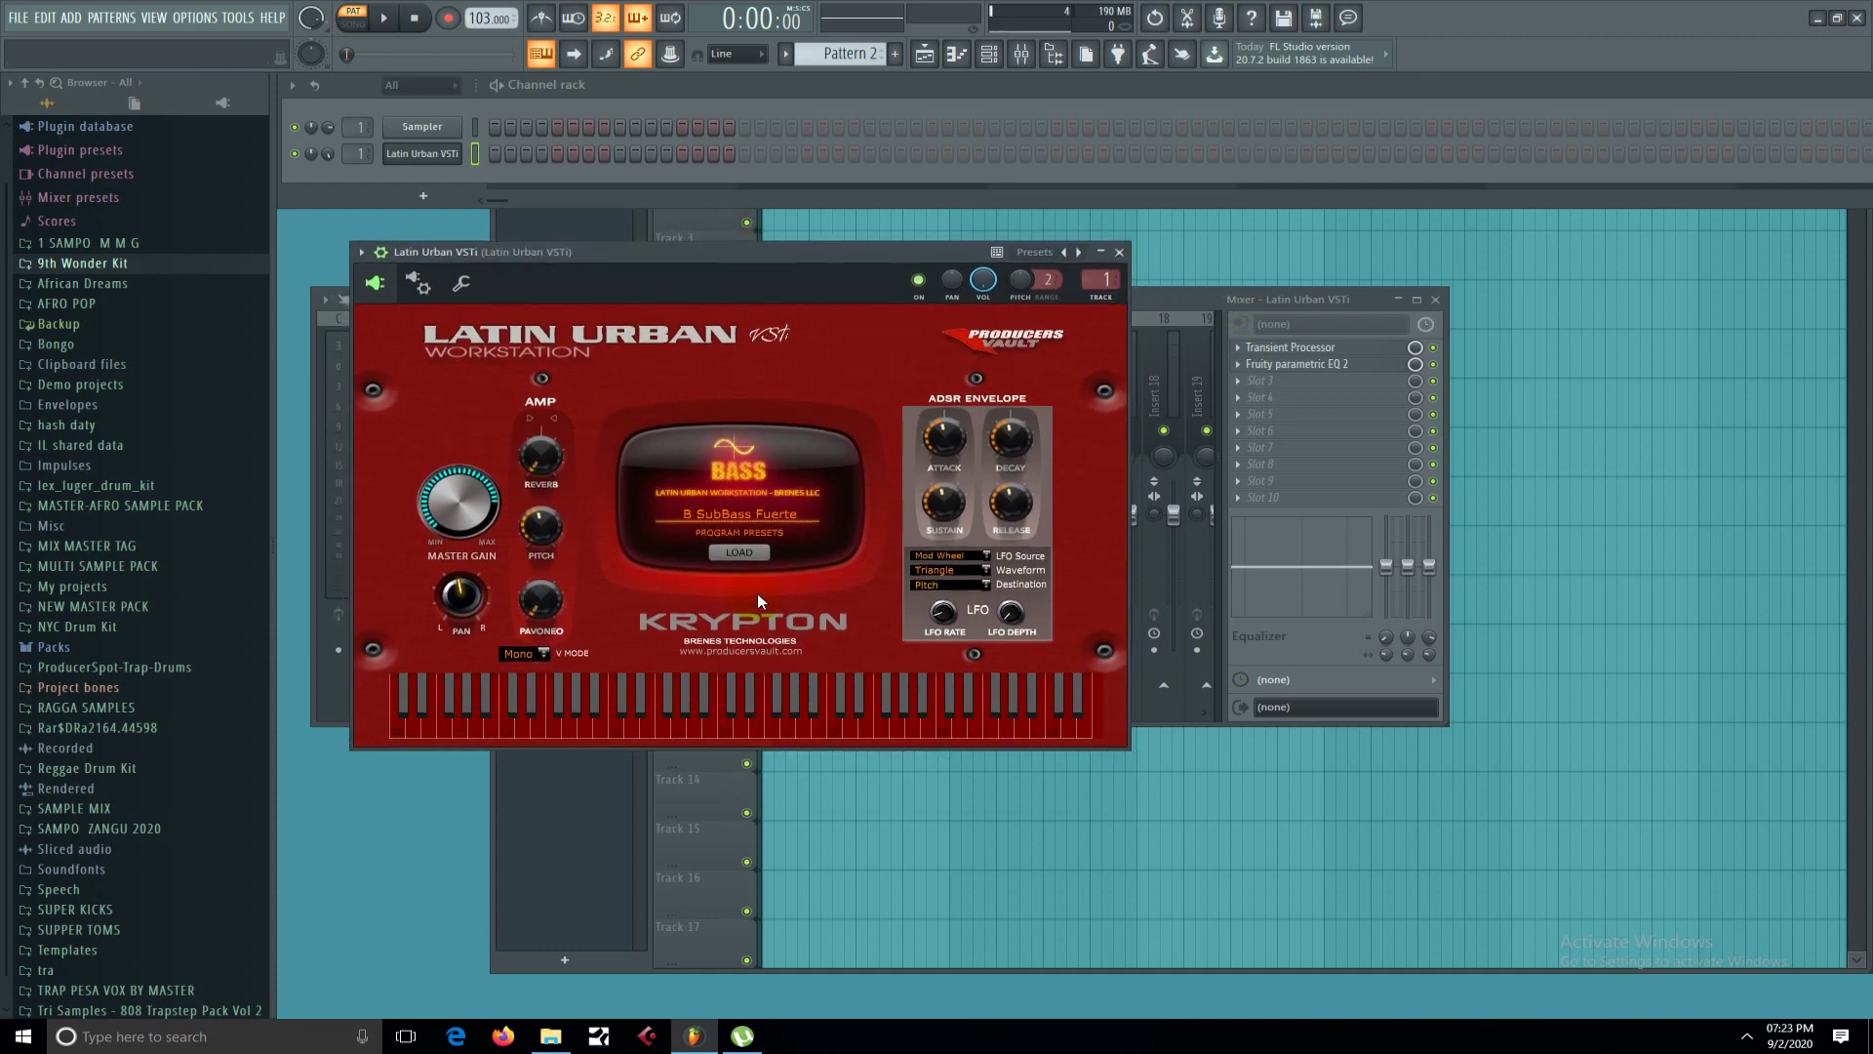
{"action": "left_click", "coordinate": [740, 553]}
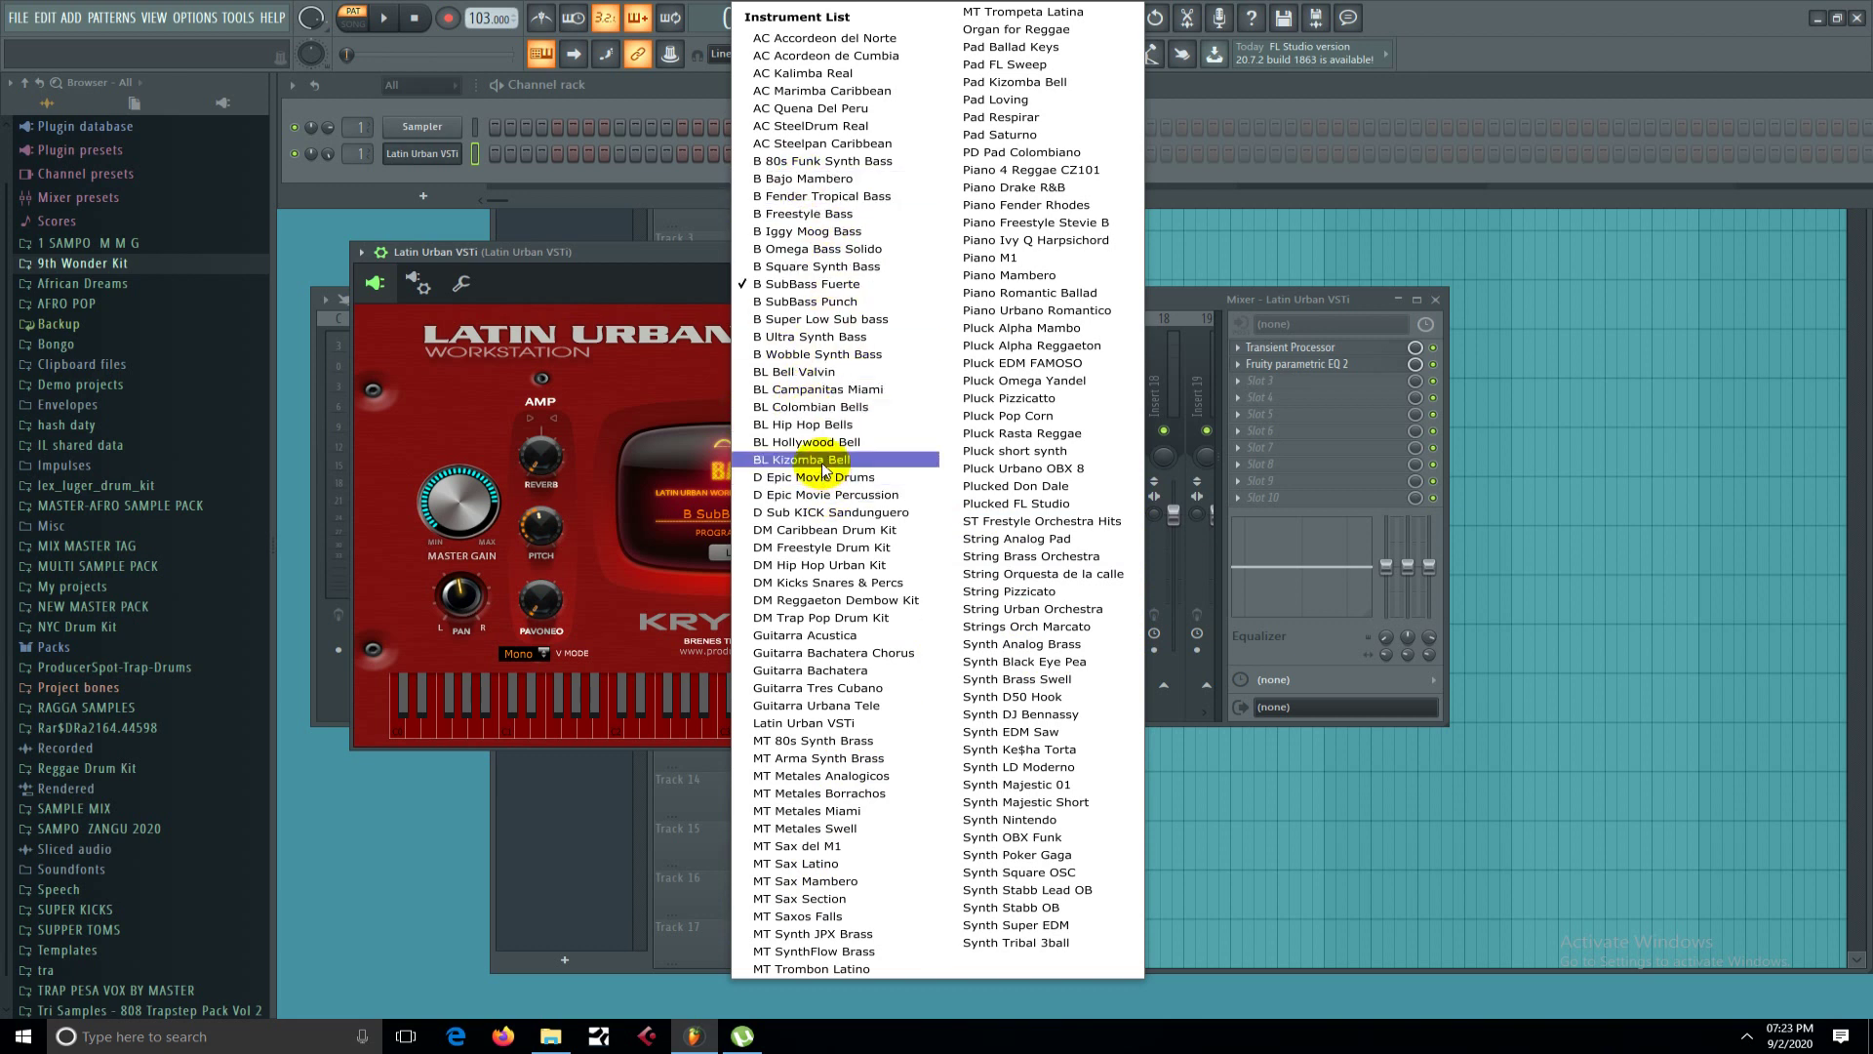
{"action": "left_click", "coordinate": [594, 256]}
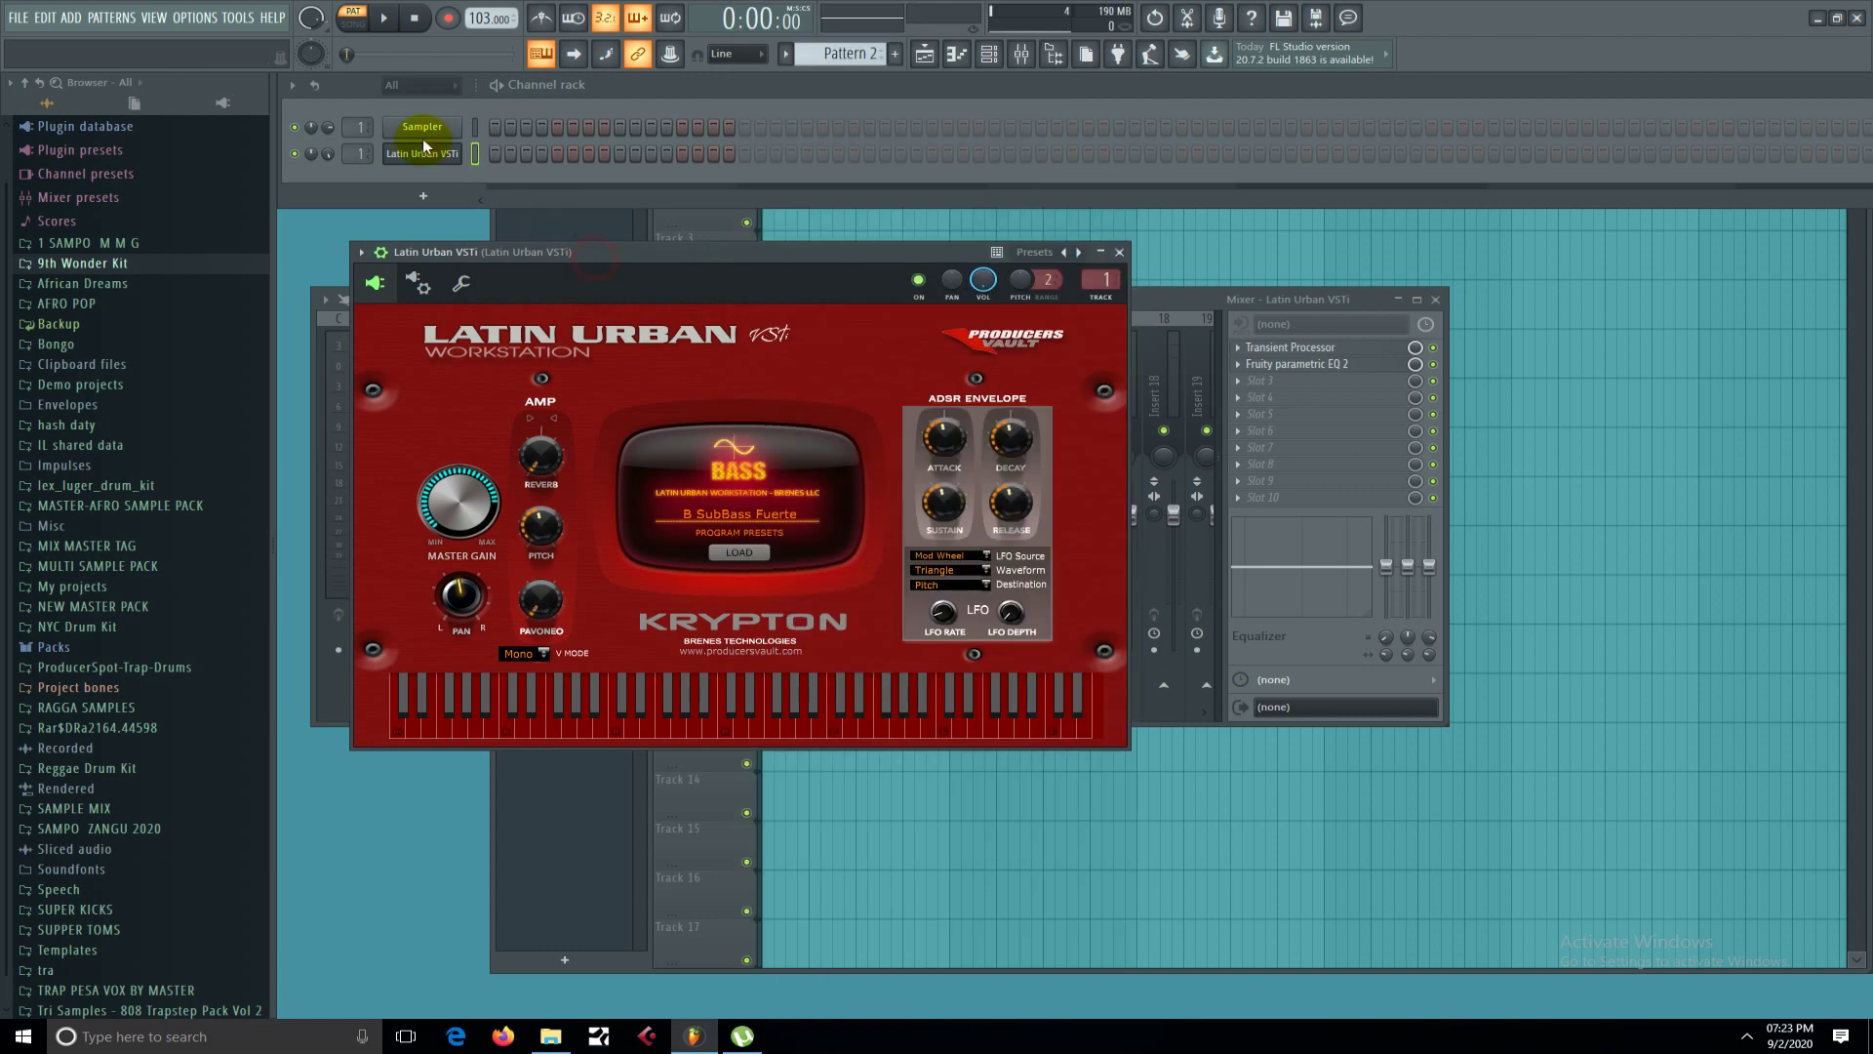
{"action": "left_click", "coordinate": [424, 196]}
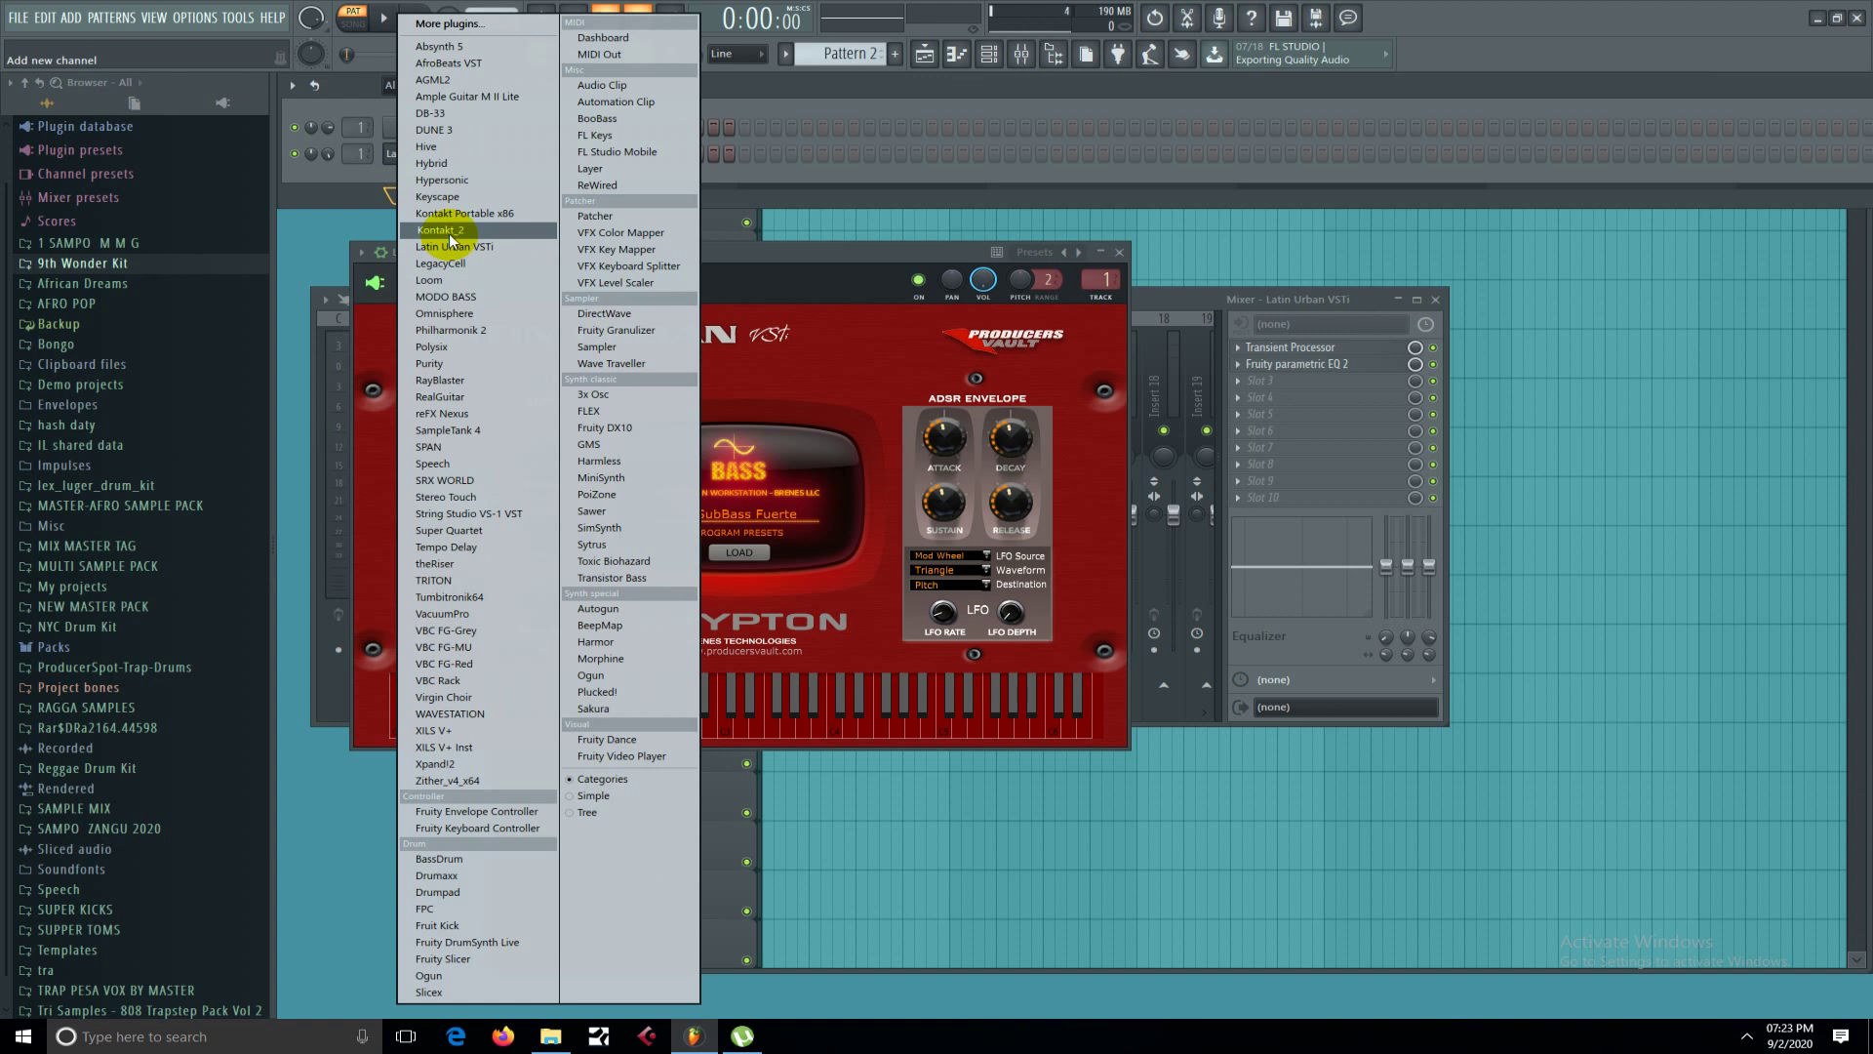
{"action": "left_click", "coordinate": [851, 249]}
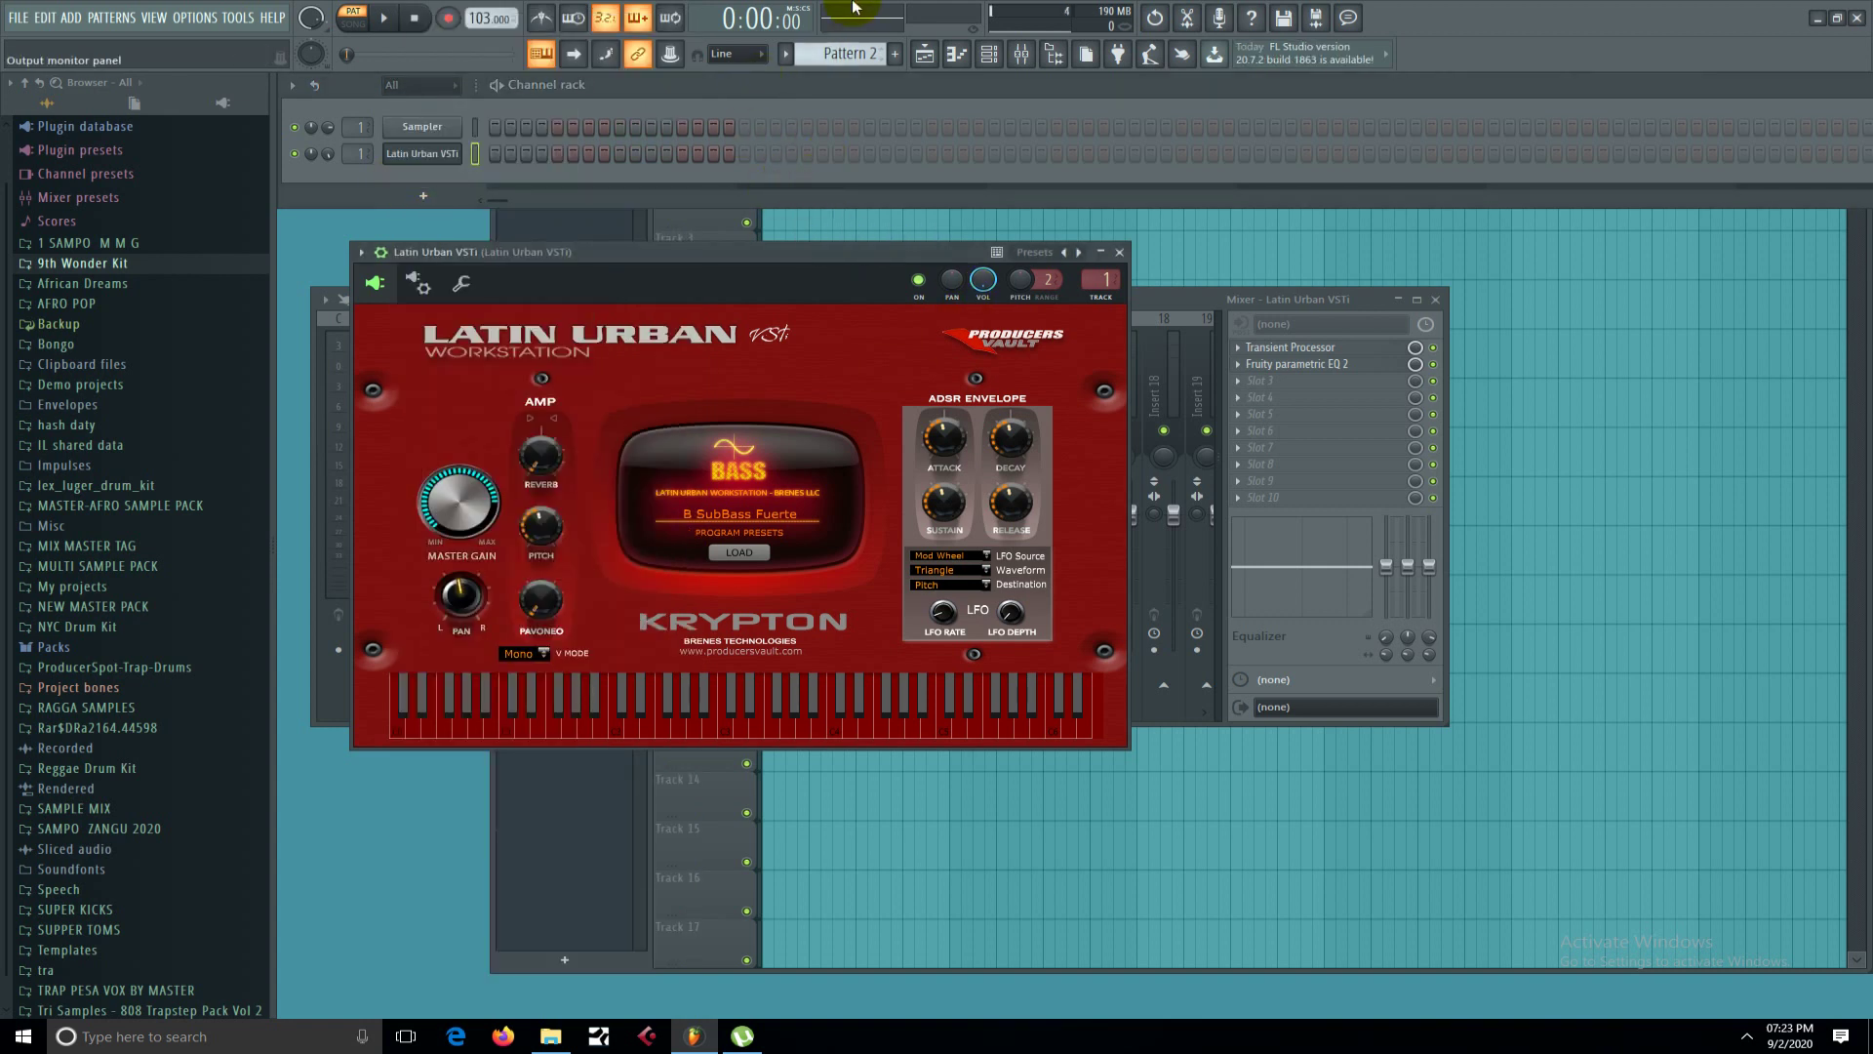
{"action": "mouse_move", "coordinate": [854, 8]}
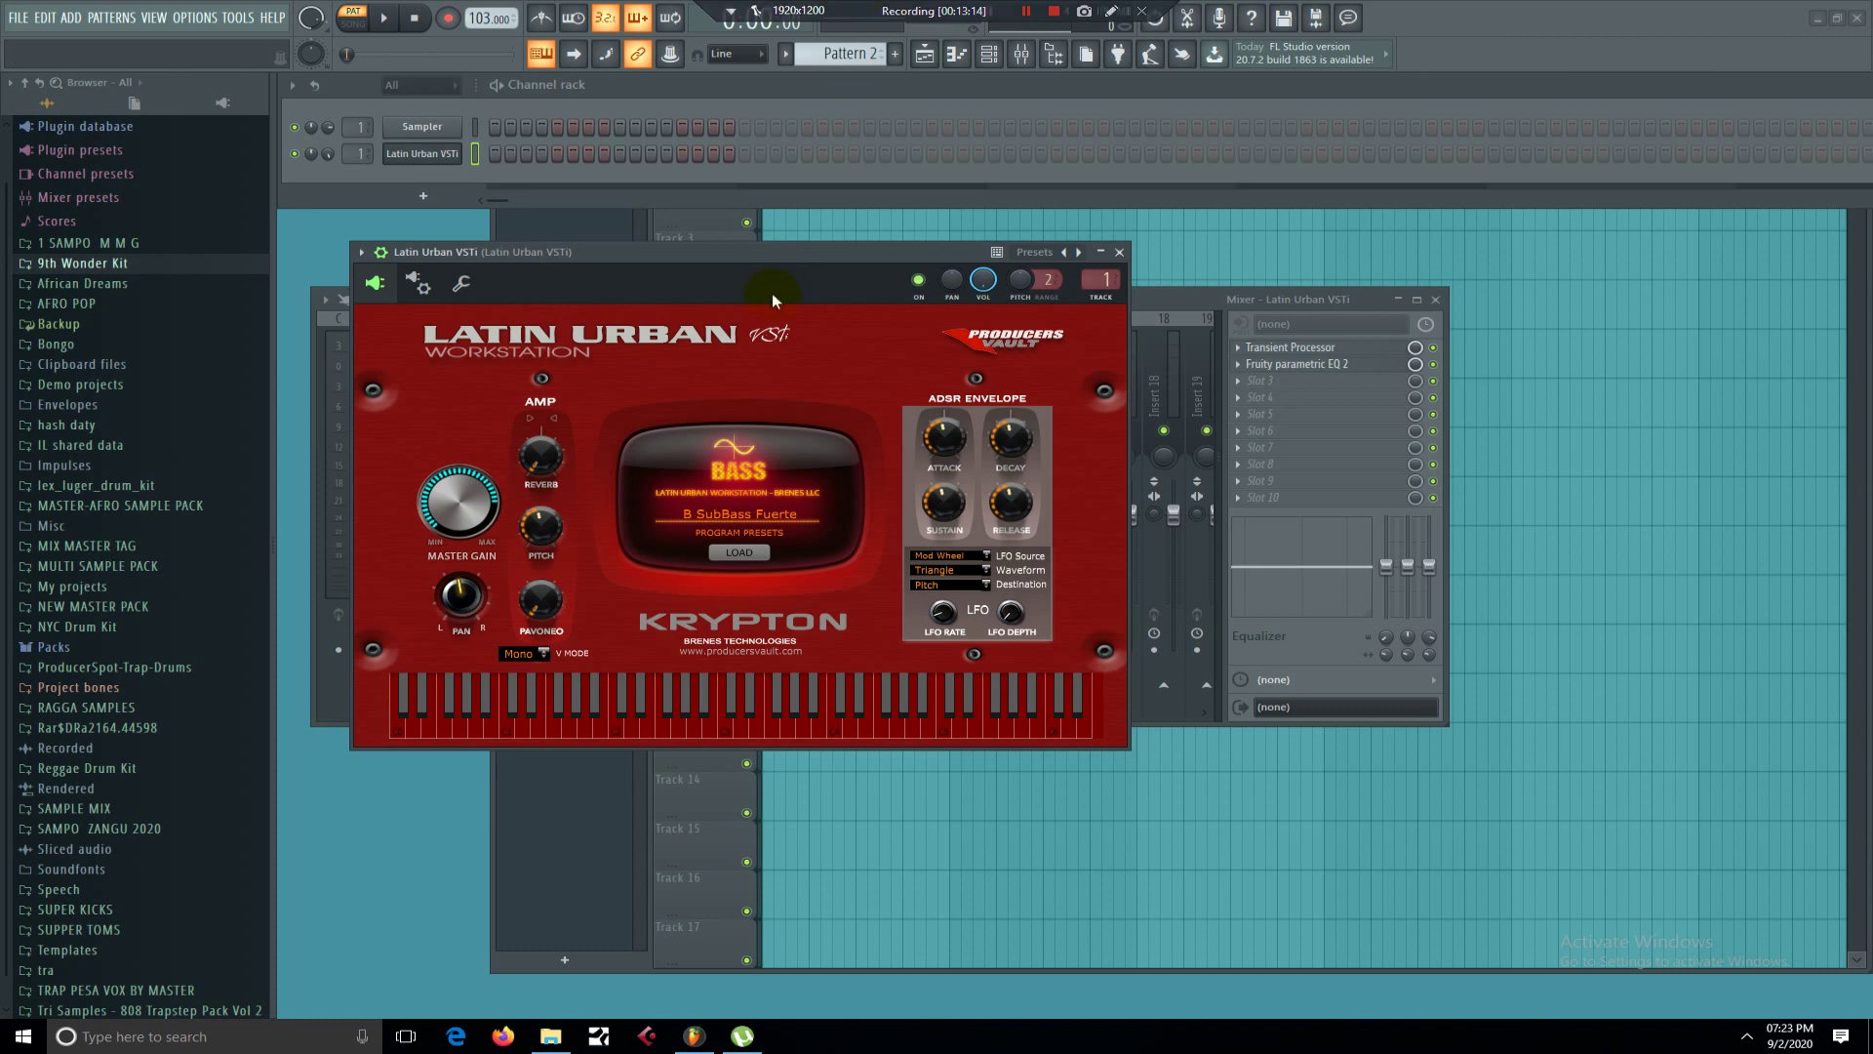
{"action": "left_click", "coordinate": [782, 250]}
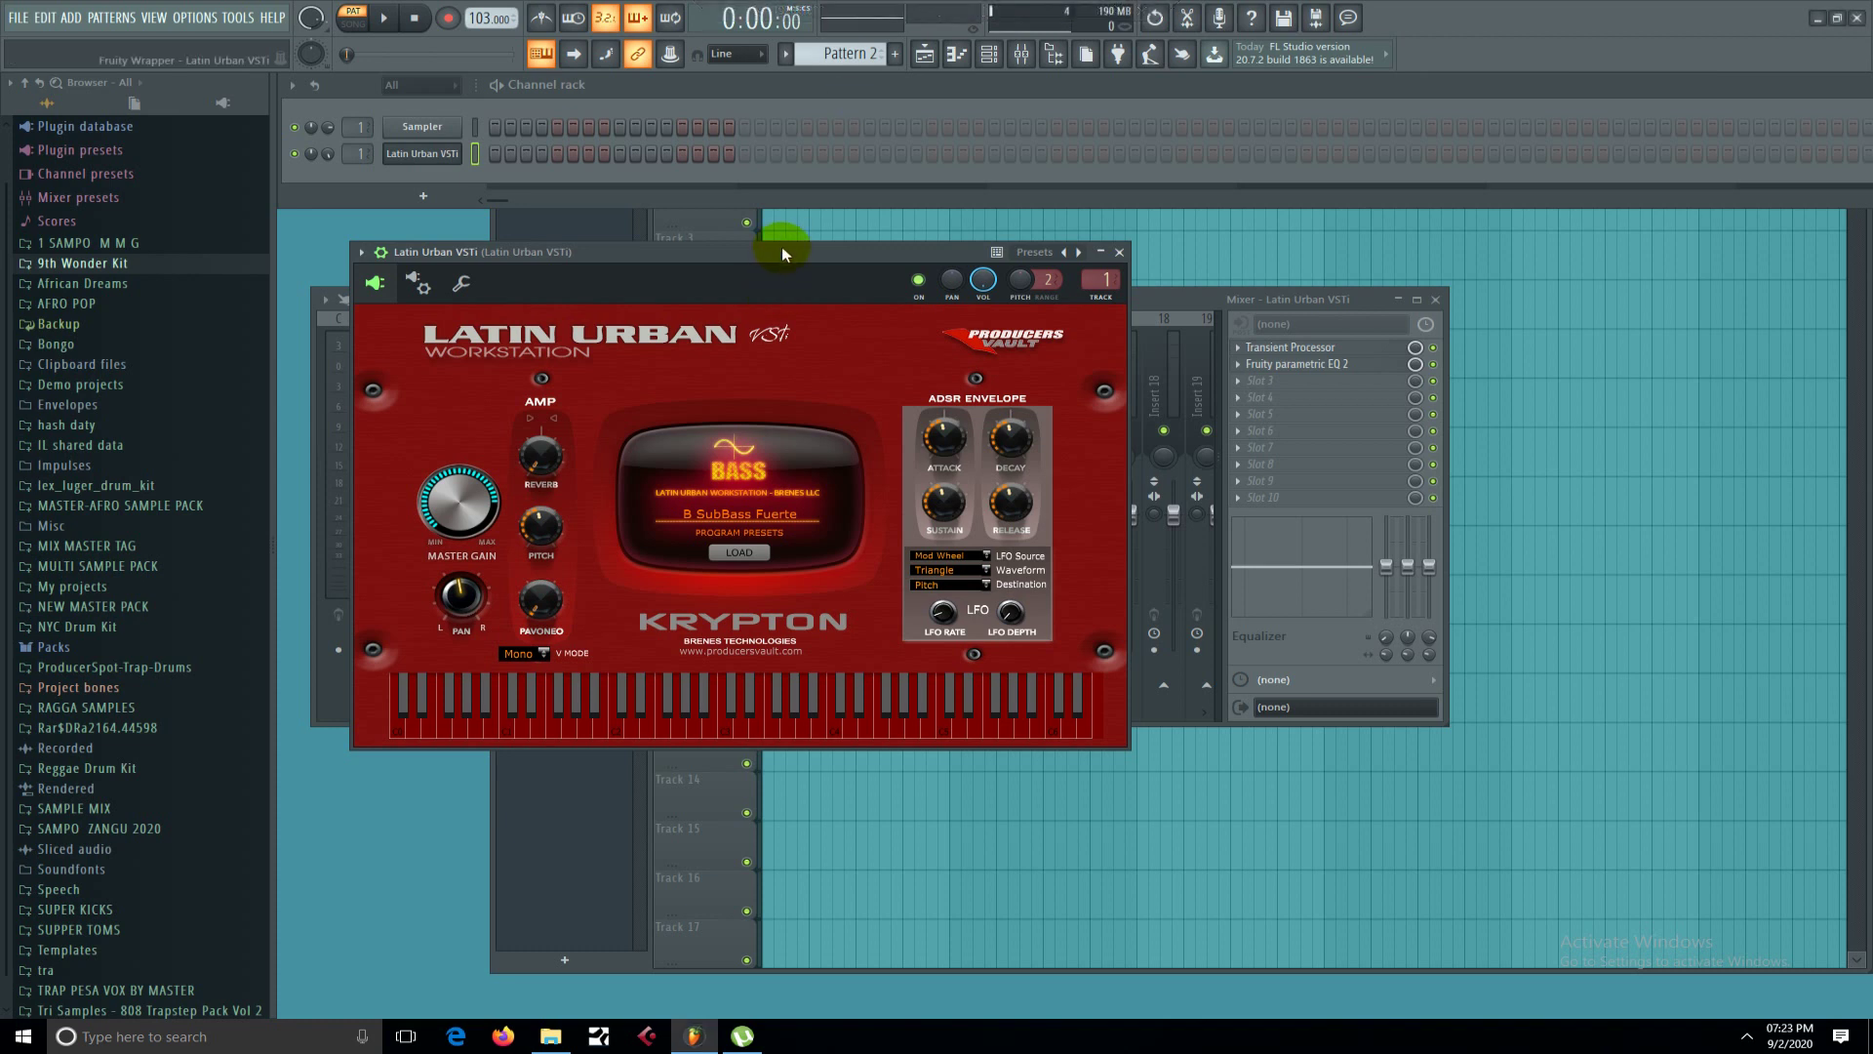
{"action": "left_click", "coordinate": [740, 553]}
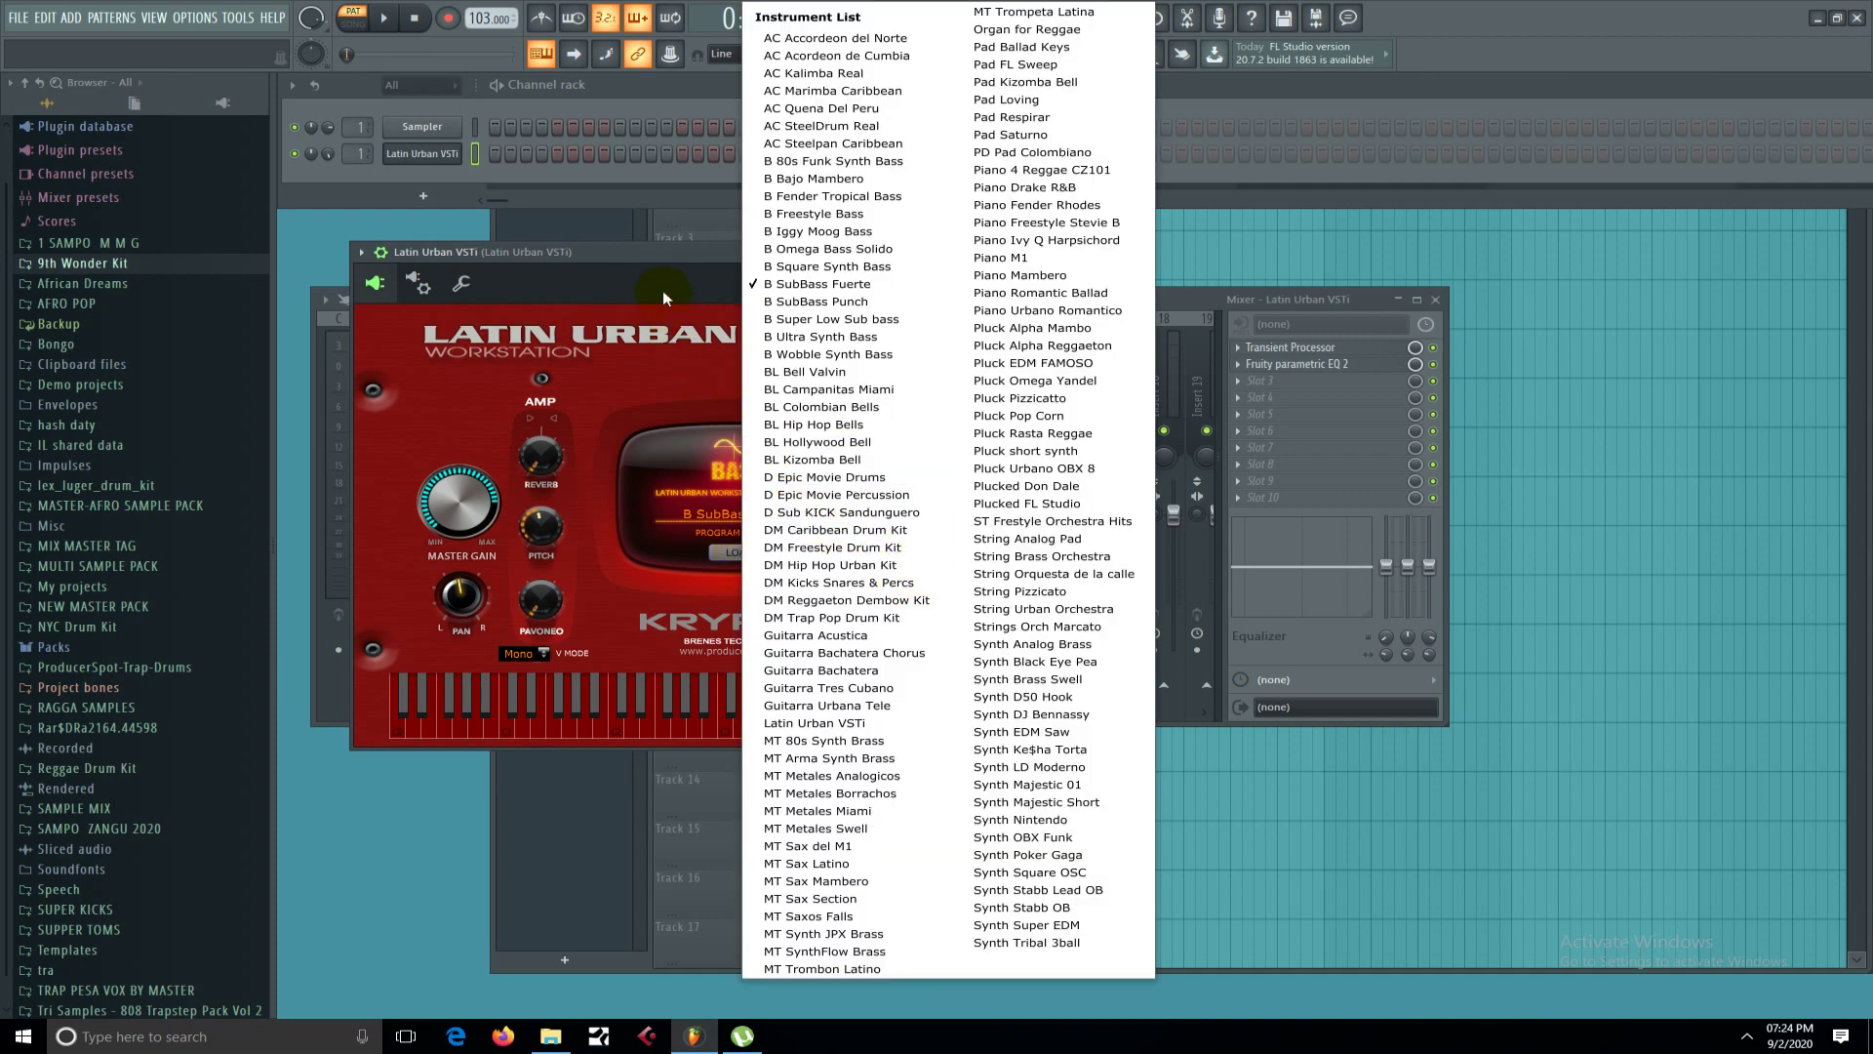
{"action": "left_click", "coordinate": [669, 249]}
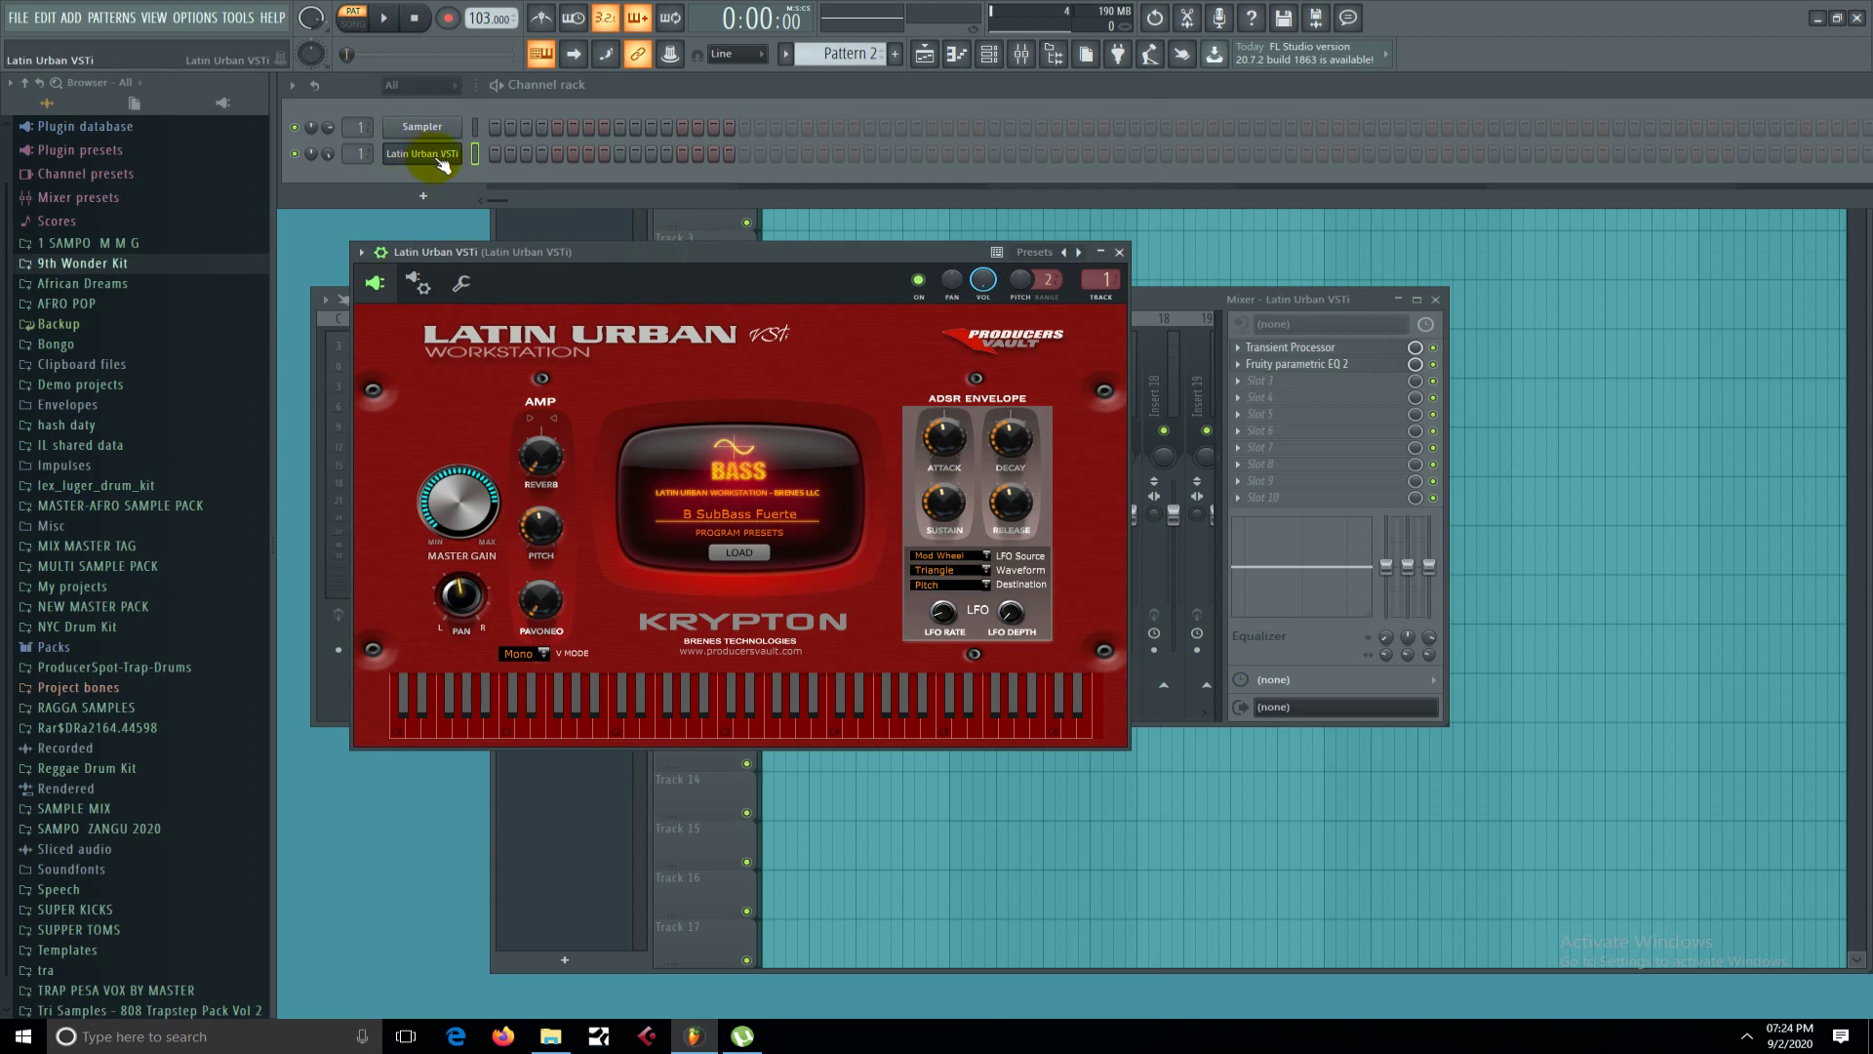
Replace the Latin Urban VSTi channel's instrument with DUNE 3 and reposition its window.
{"action": "right_click", "coordinate": [450, 157]}
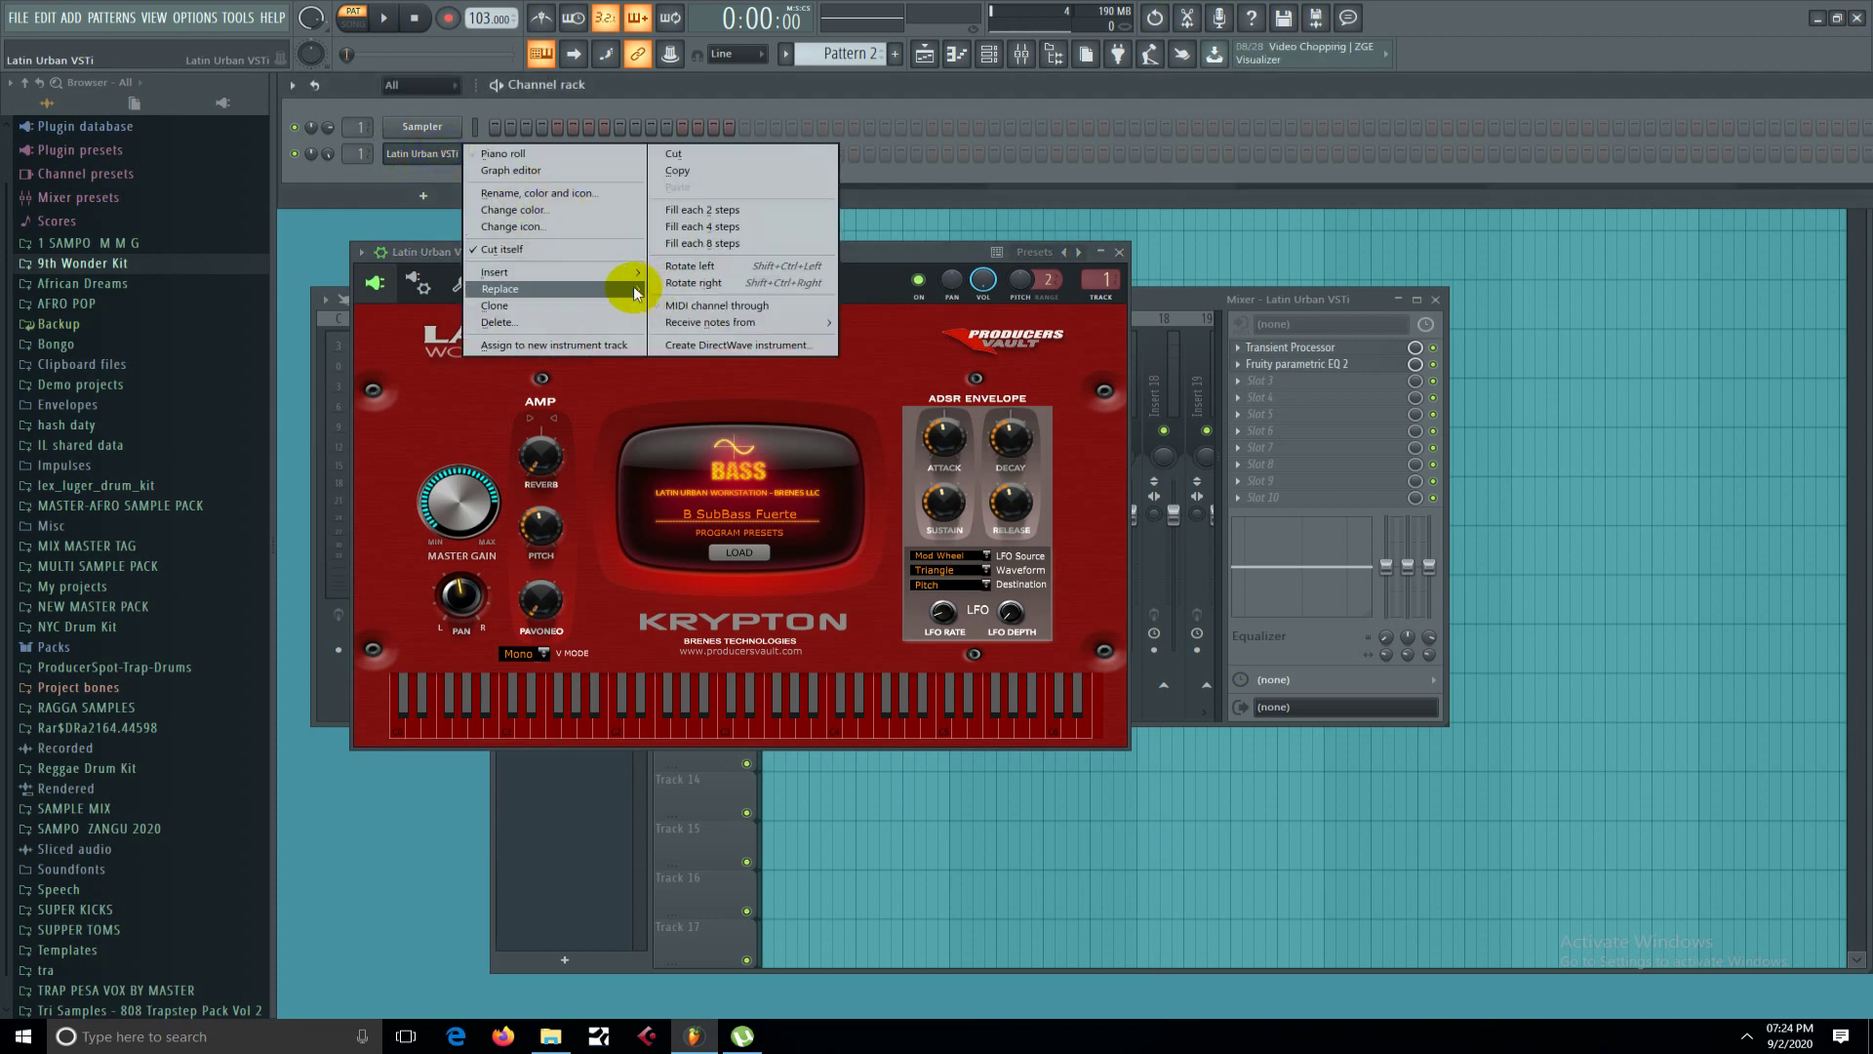
{"action": "mouse_move", "coordinate": [635, 292]}
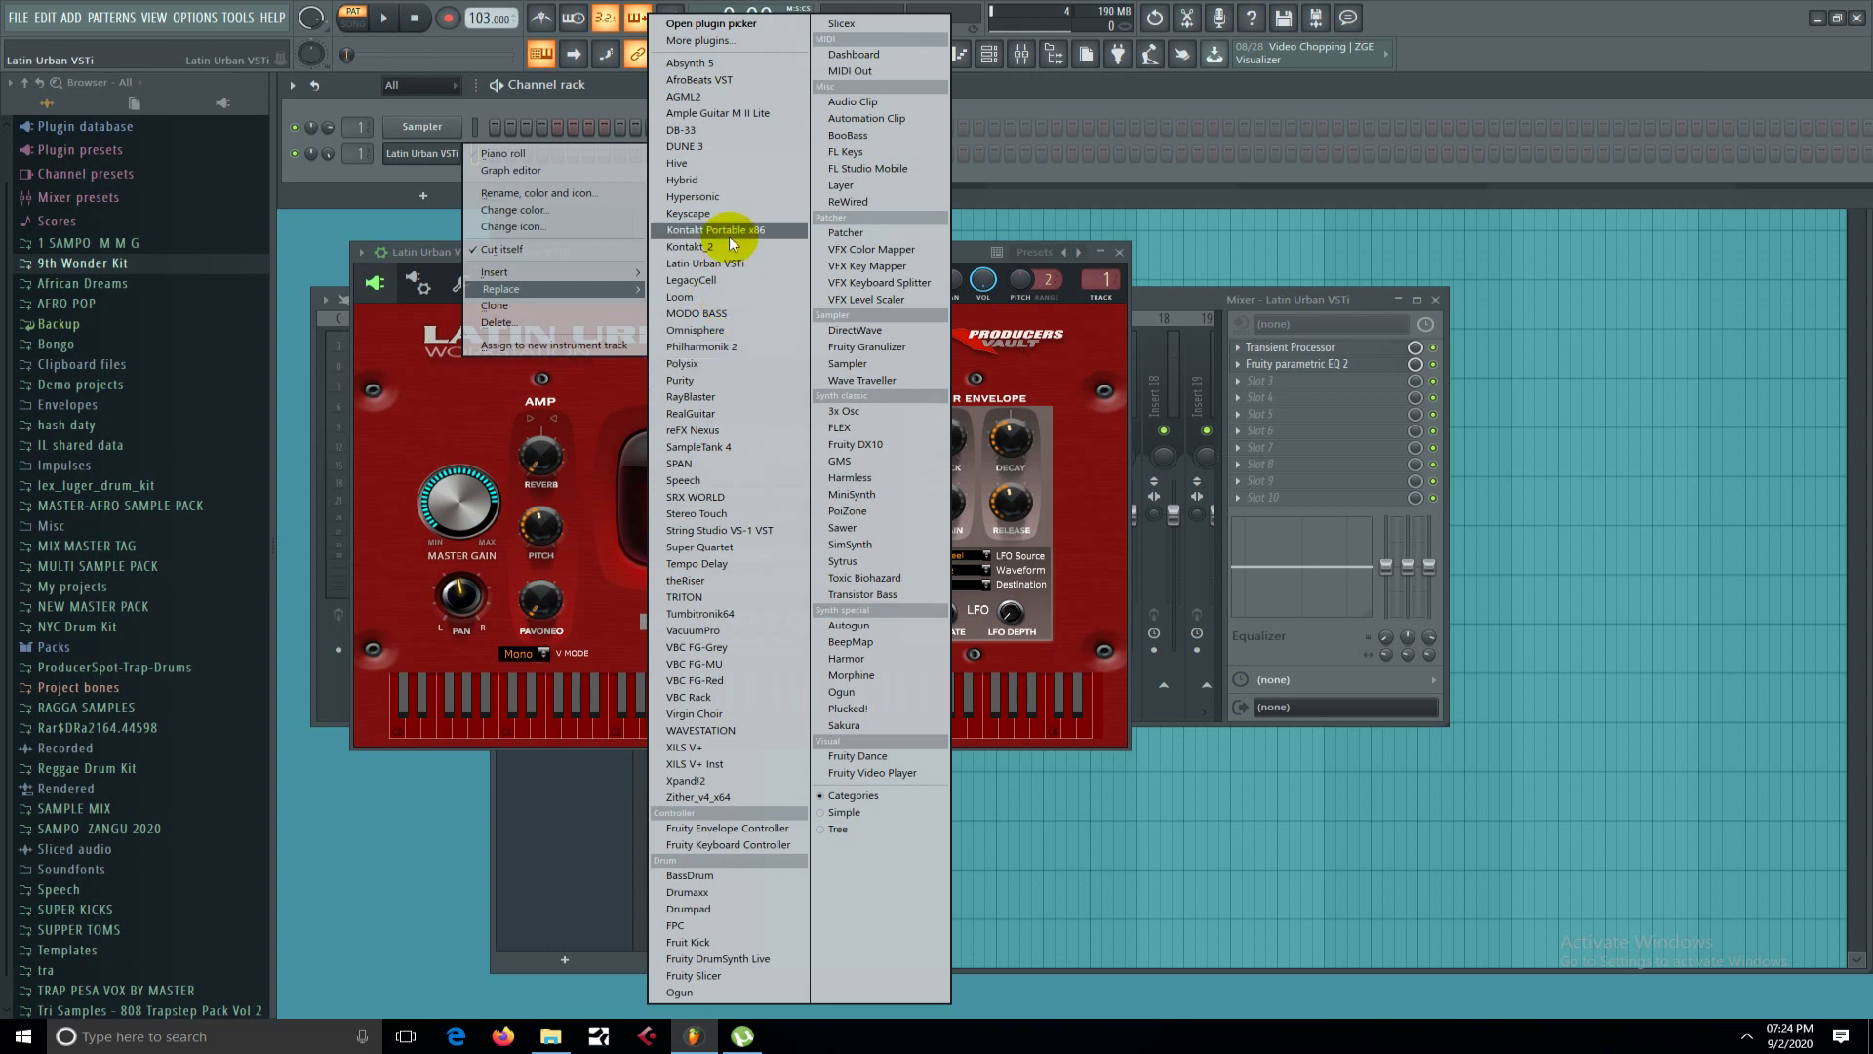
{"action": "left_click", "coordinate": [702, 147]}
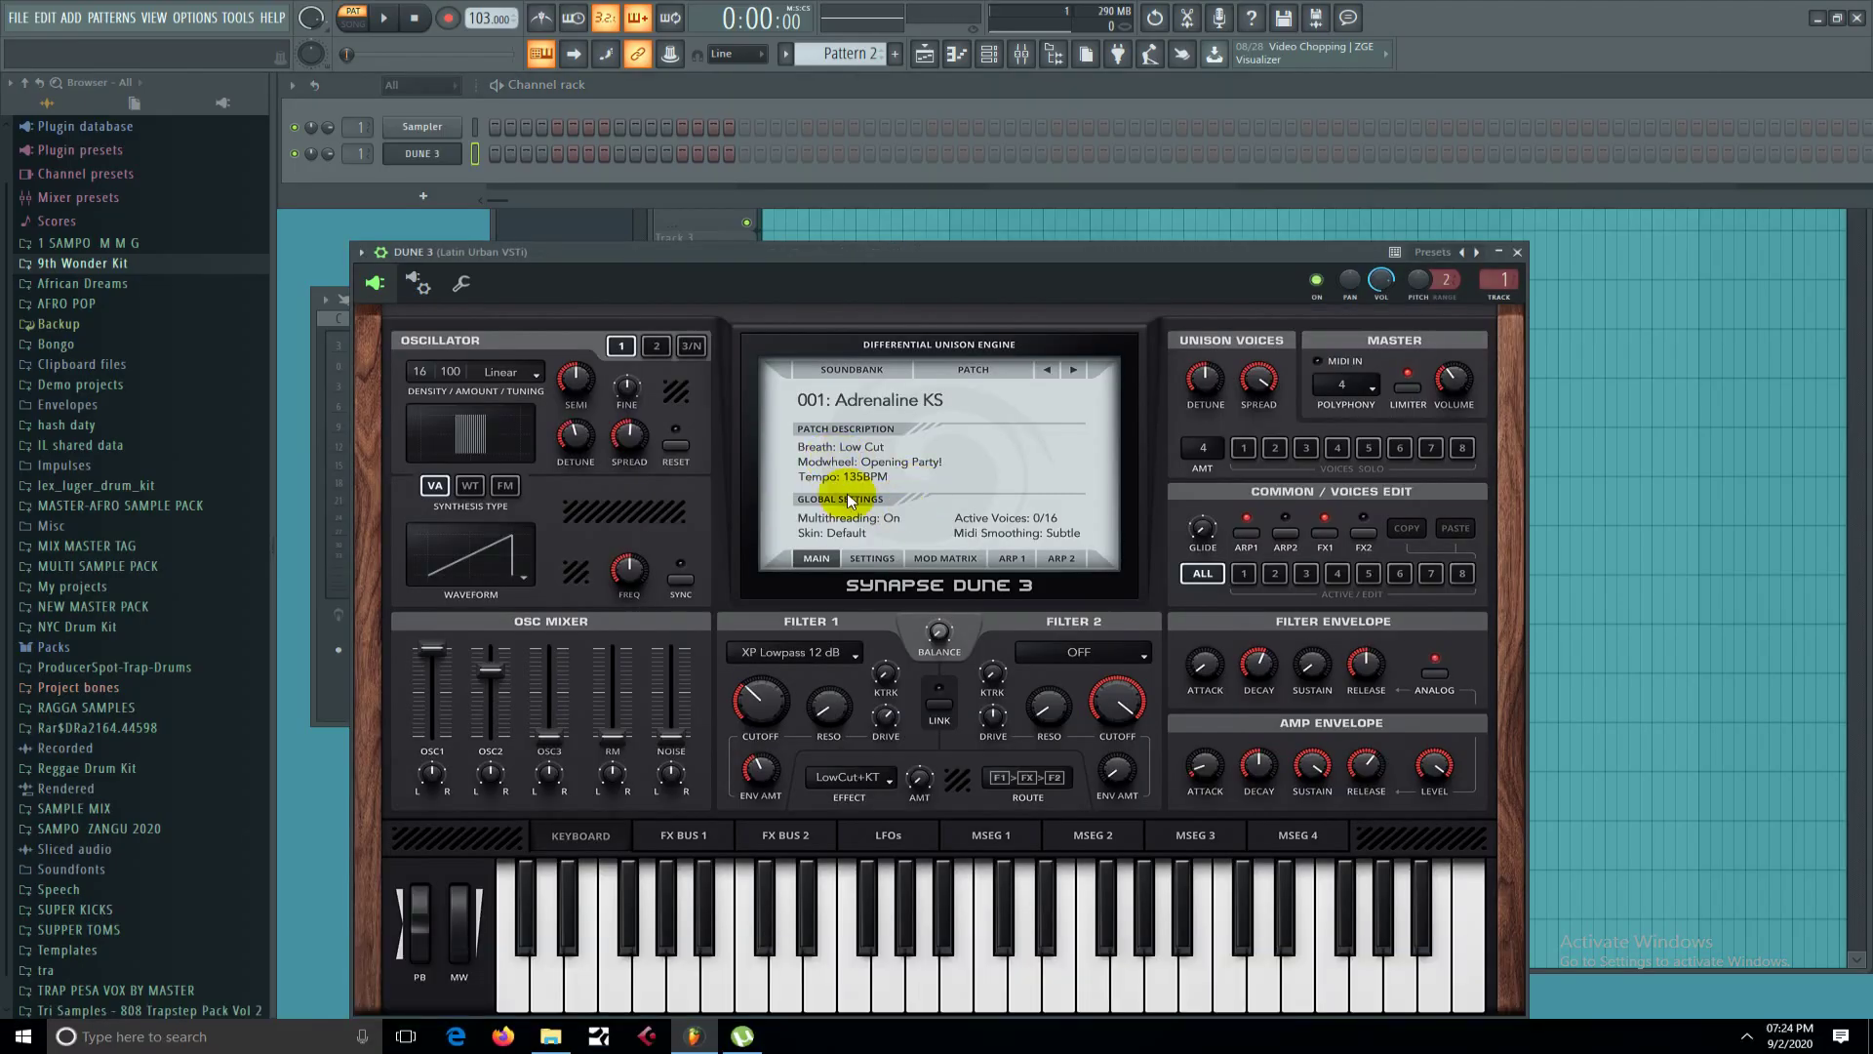
{"action": "left_click_drag", "start_coordinate": [874, 255], "coordinate": [852, 218]}
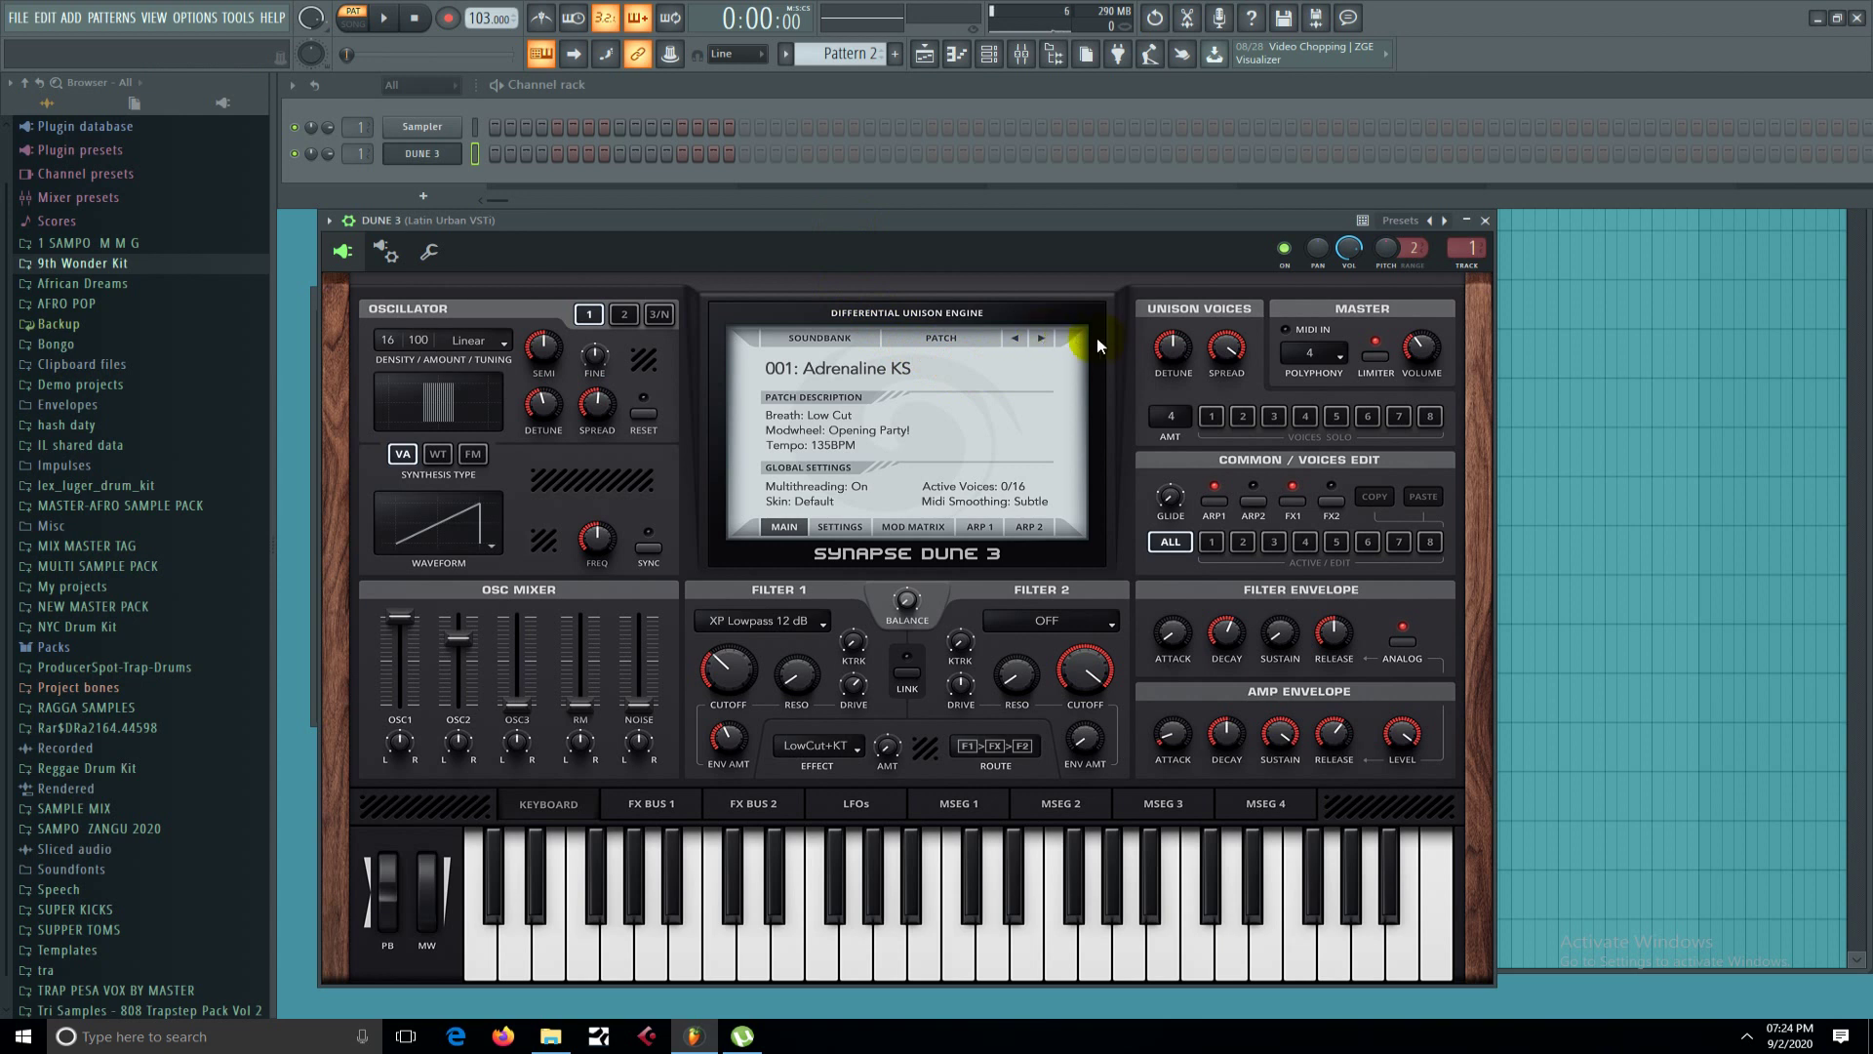
Audition DUNE 3 patches from 002: Amino Acid KS through 005: Be yourself KS, then close the plugin window.
{"action": "left_click", "coordinate": [1040, 342]}
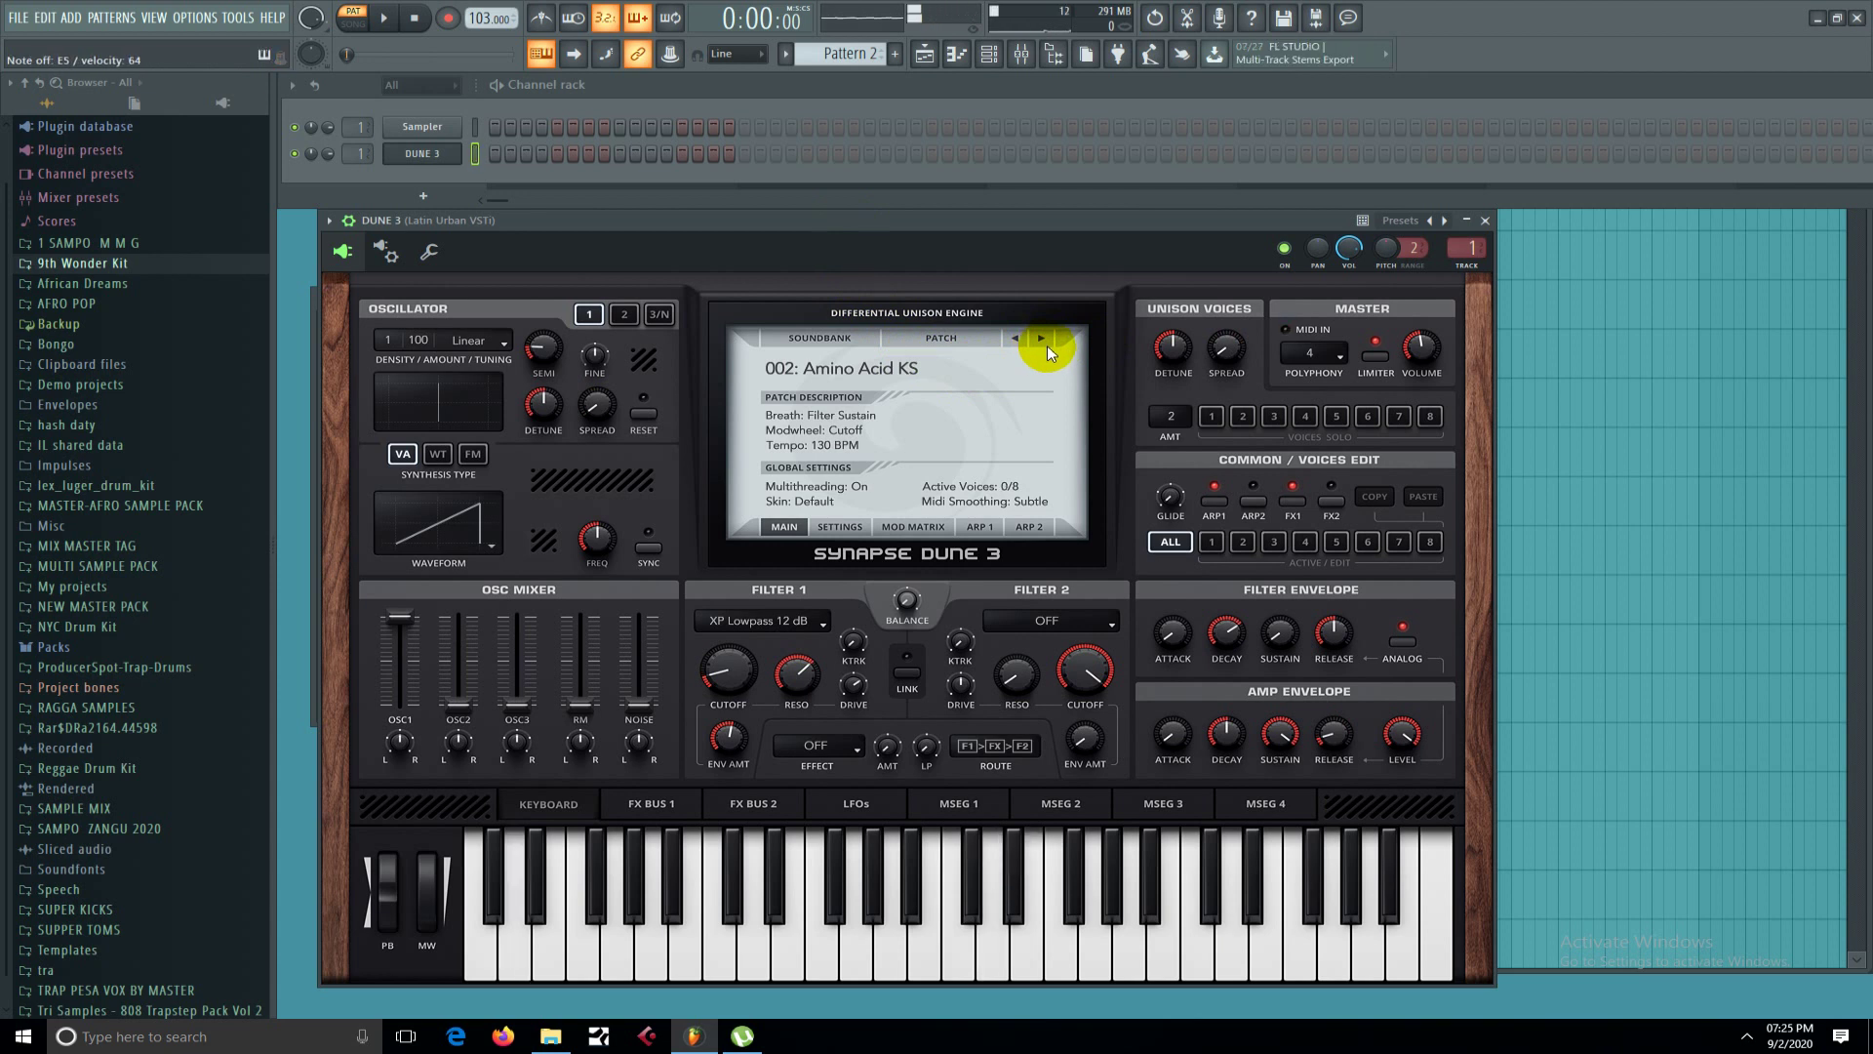
{"action": "left_click", "coordinate": [1040, 338]}
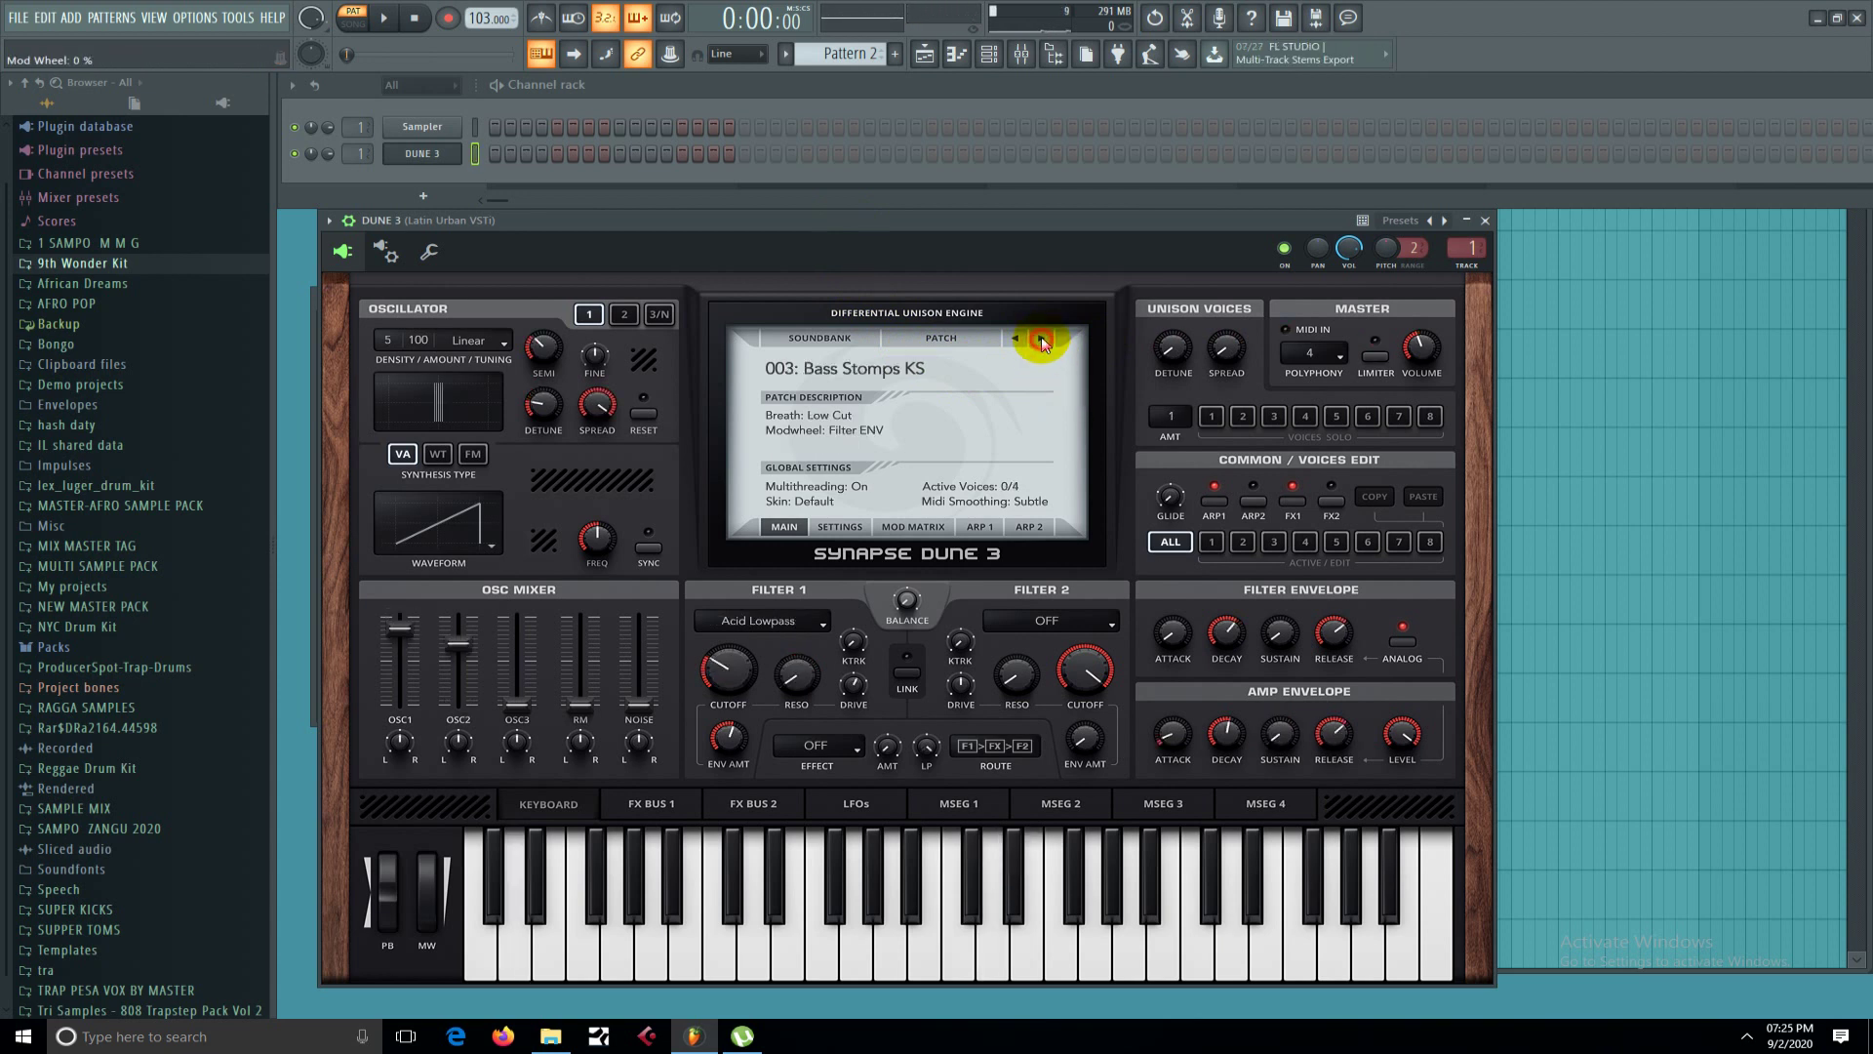
{"action": "left_click", "coordinate": [1040, 337]}
{"action": "left_click", "coordinate": [1040, 336]}
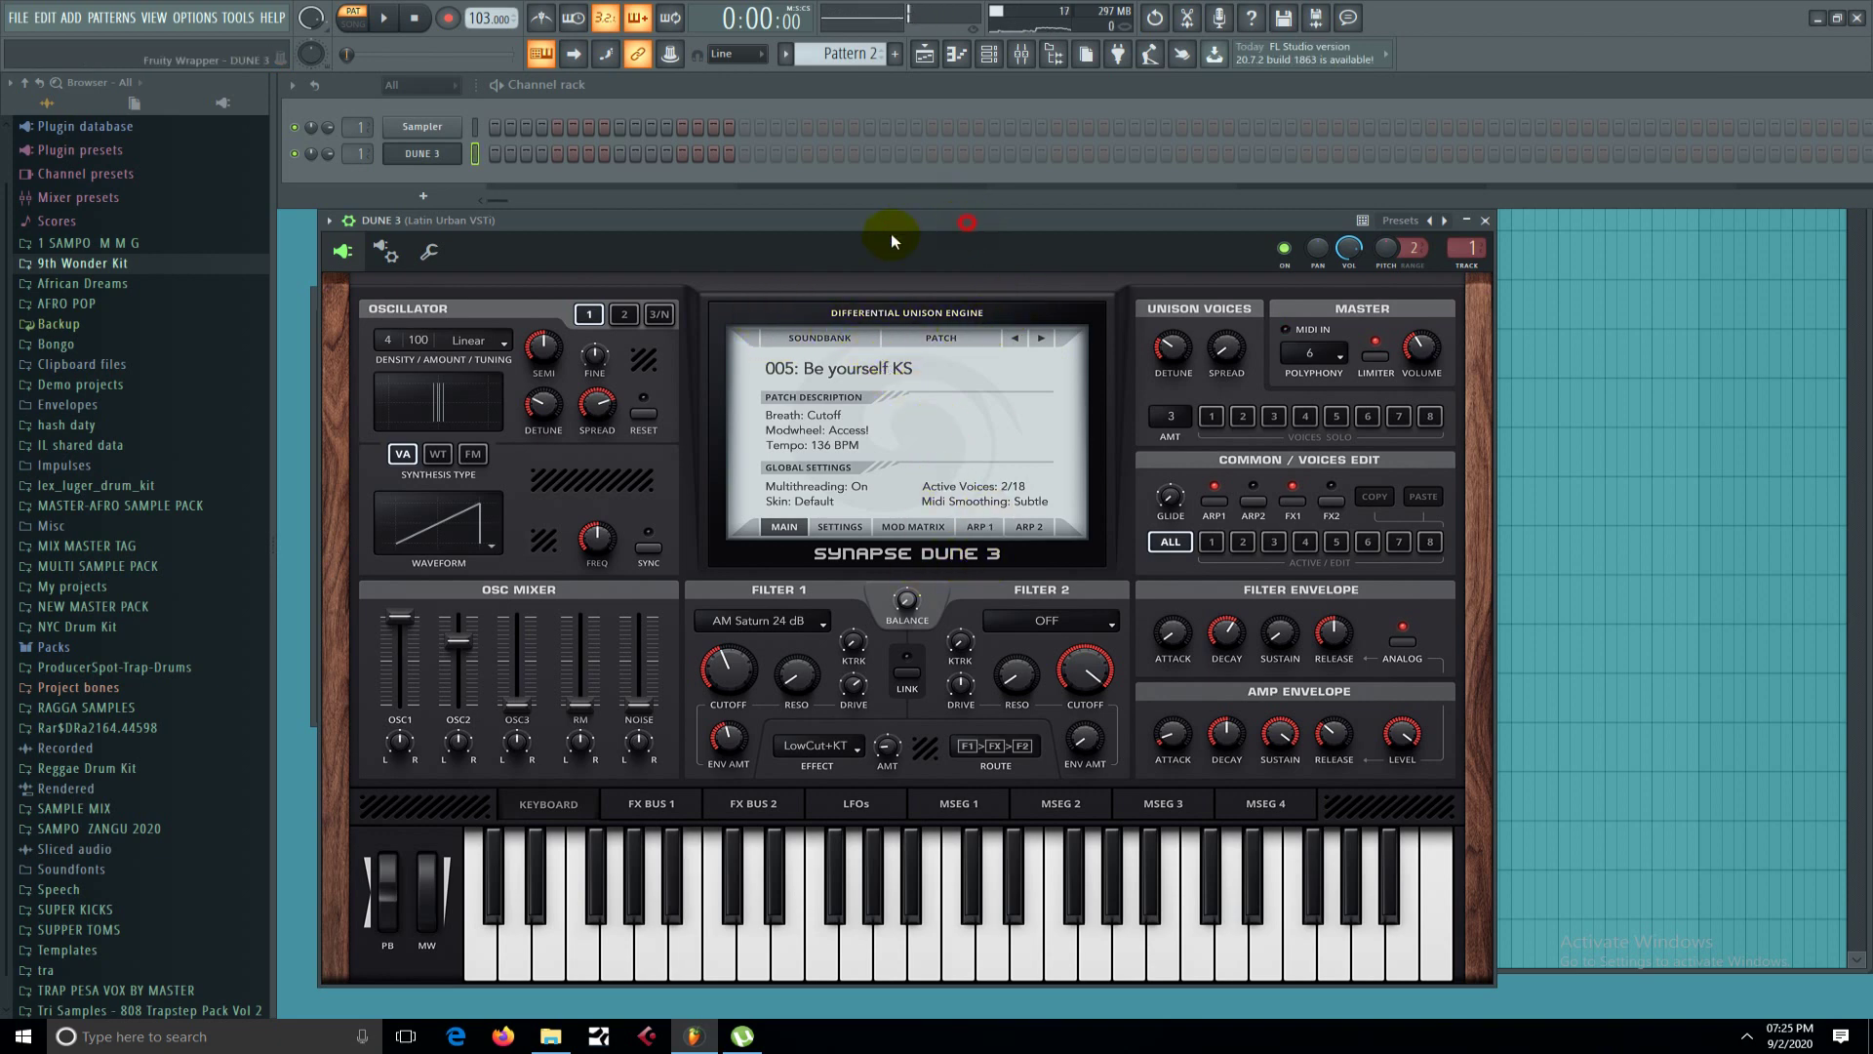
{"action": "mouse_move", "coordinate": [971, 223]}
{"action": "left_mouse_down"}
{"action": "mouse_move", "coordinate": [934, 189]}
{"action": "mouse_move", "coordinate": [949, 196]}
{"action": "left_mouse_up"}
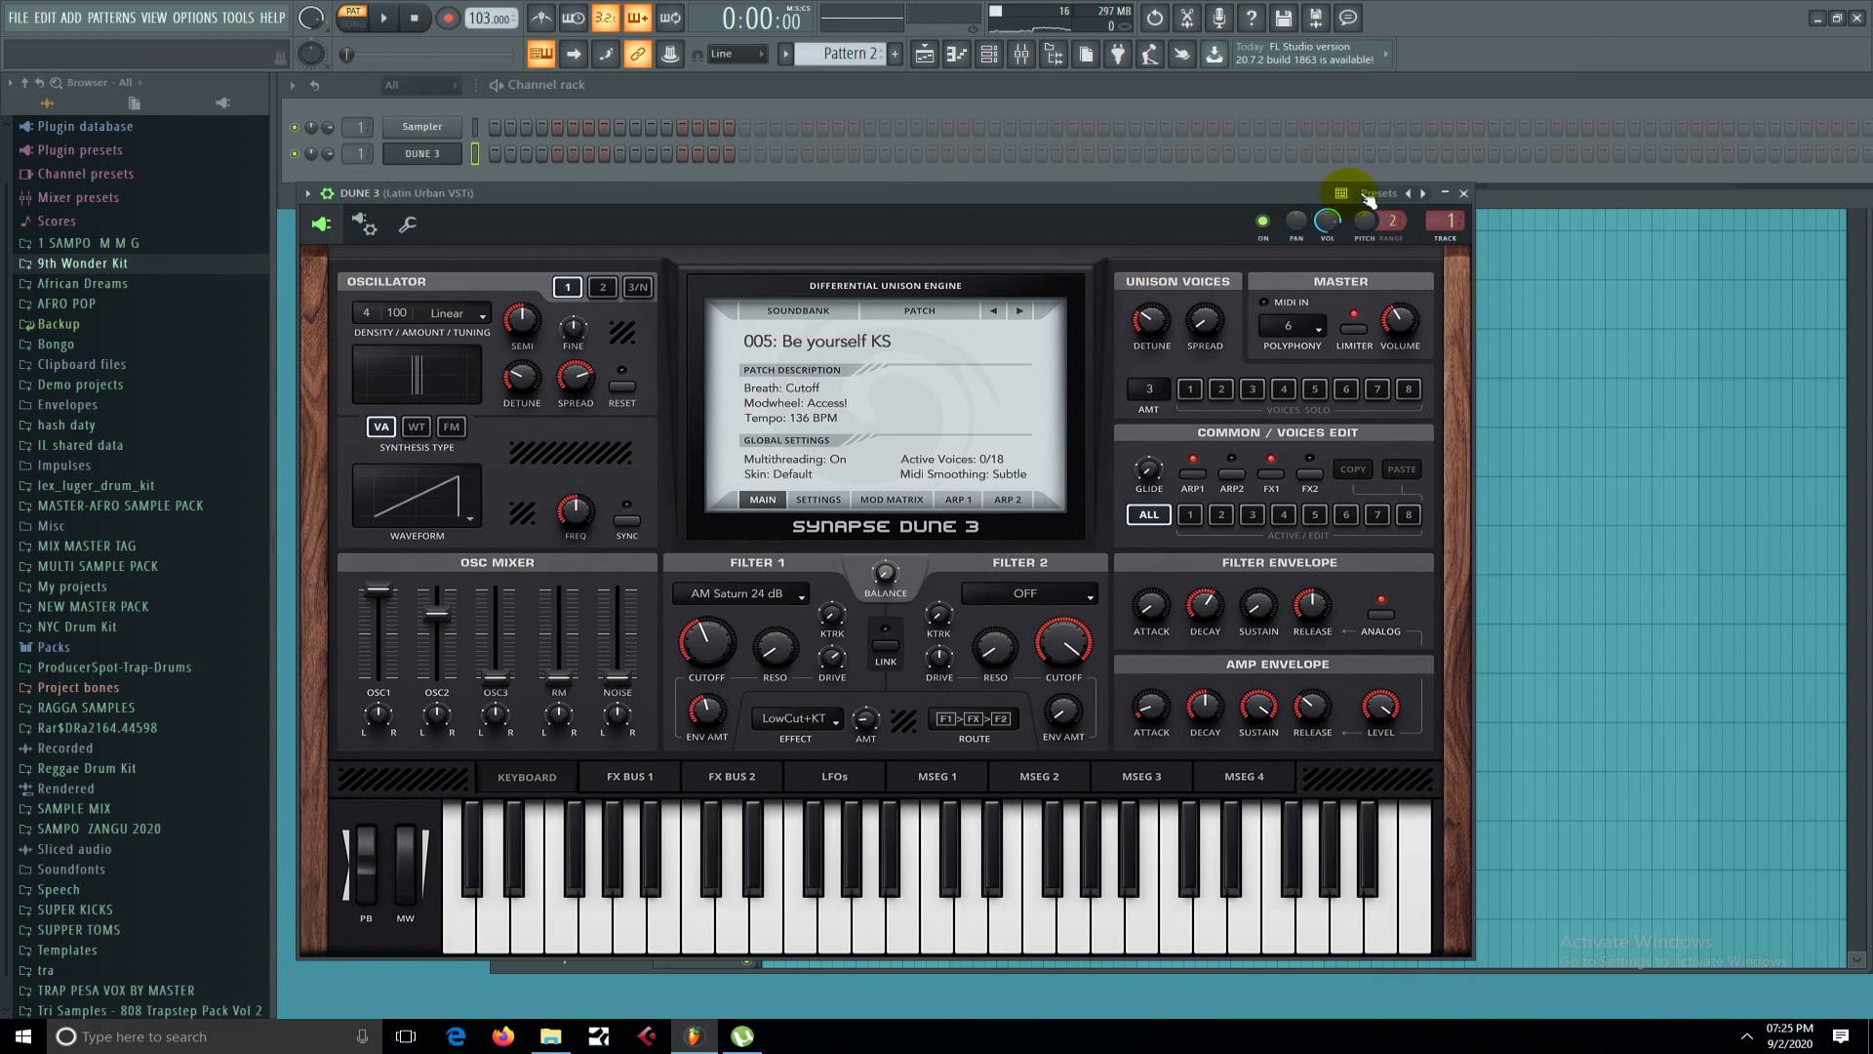
{"action": "left_click", "coordinate": [1464, 194]}
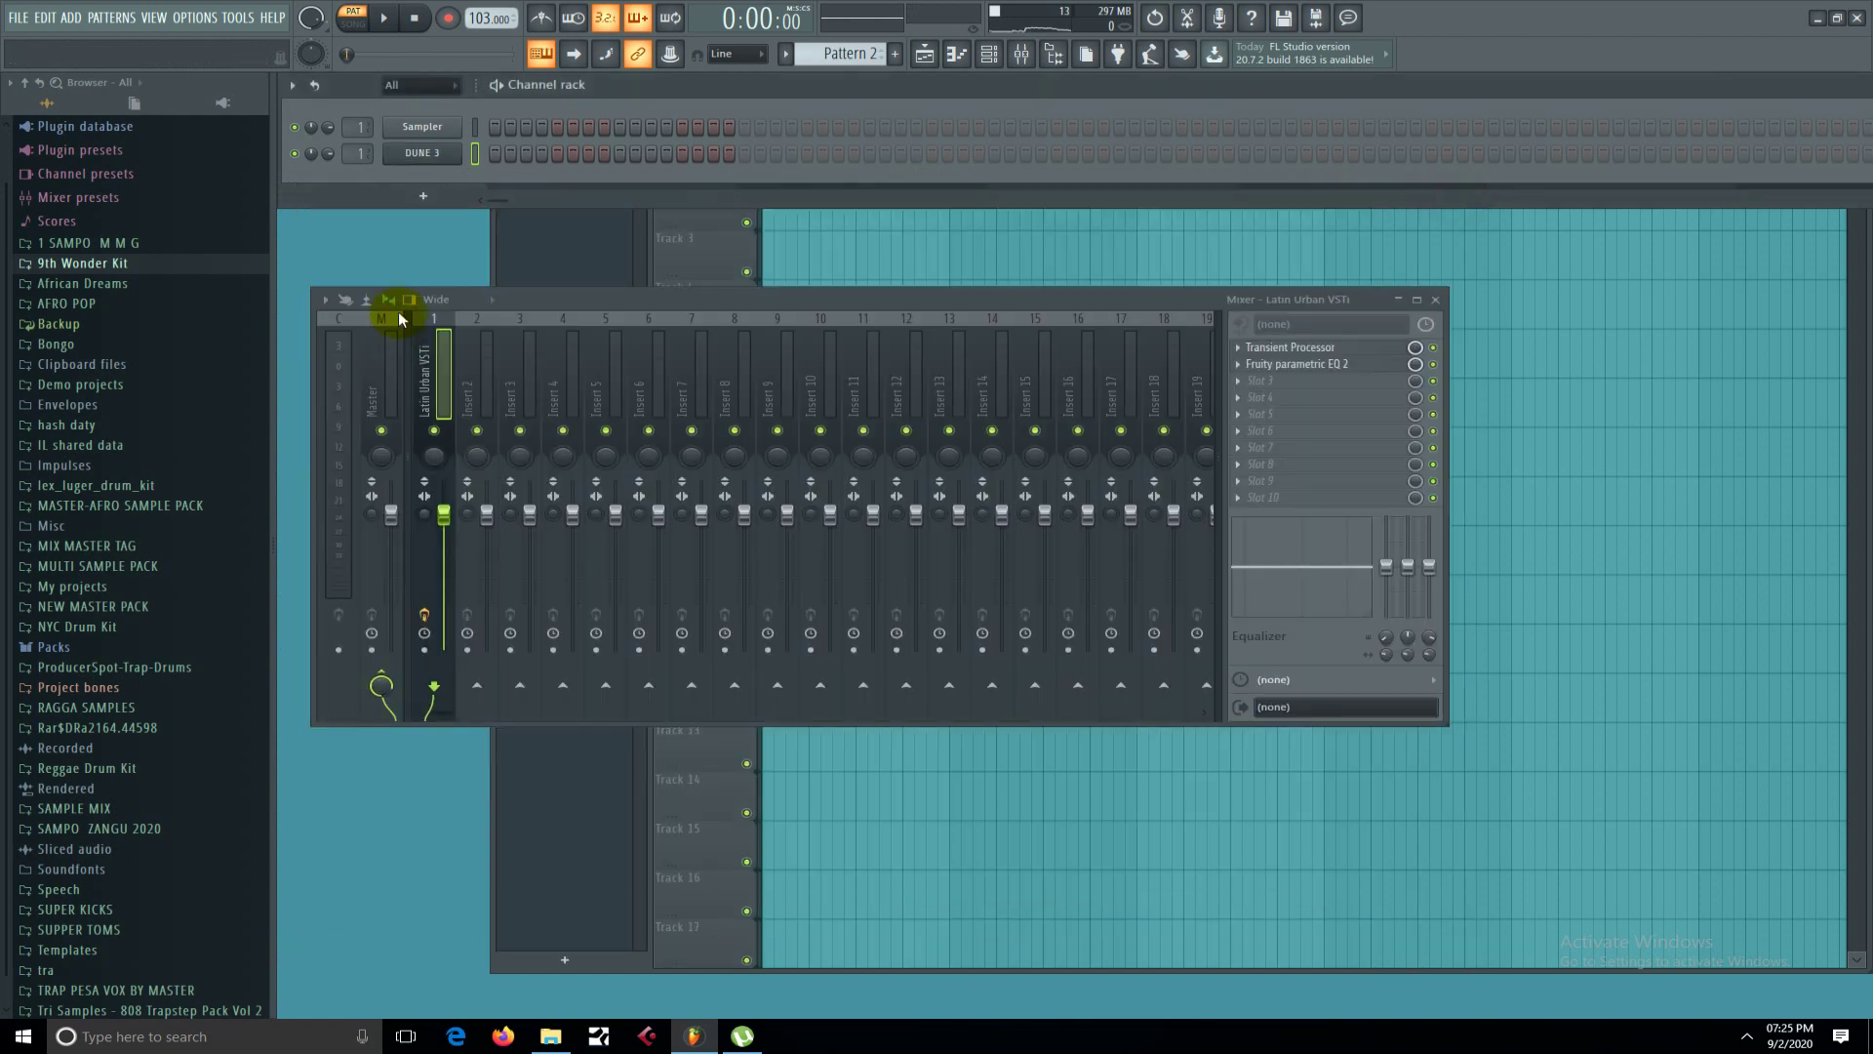
Replace DUNE 3 with Hive on the same channel and reposition its window.
{"action": "right_click", "coordinate": [421, 153]}
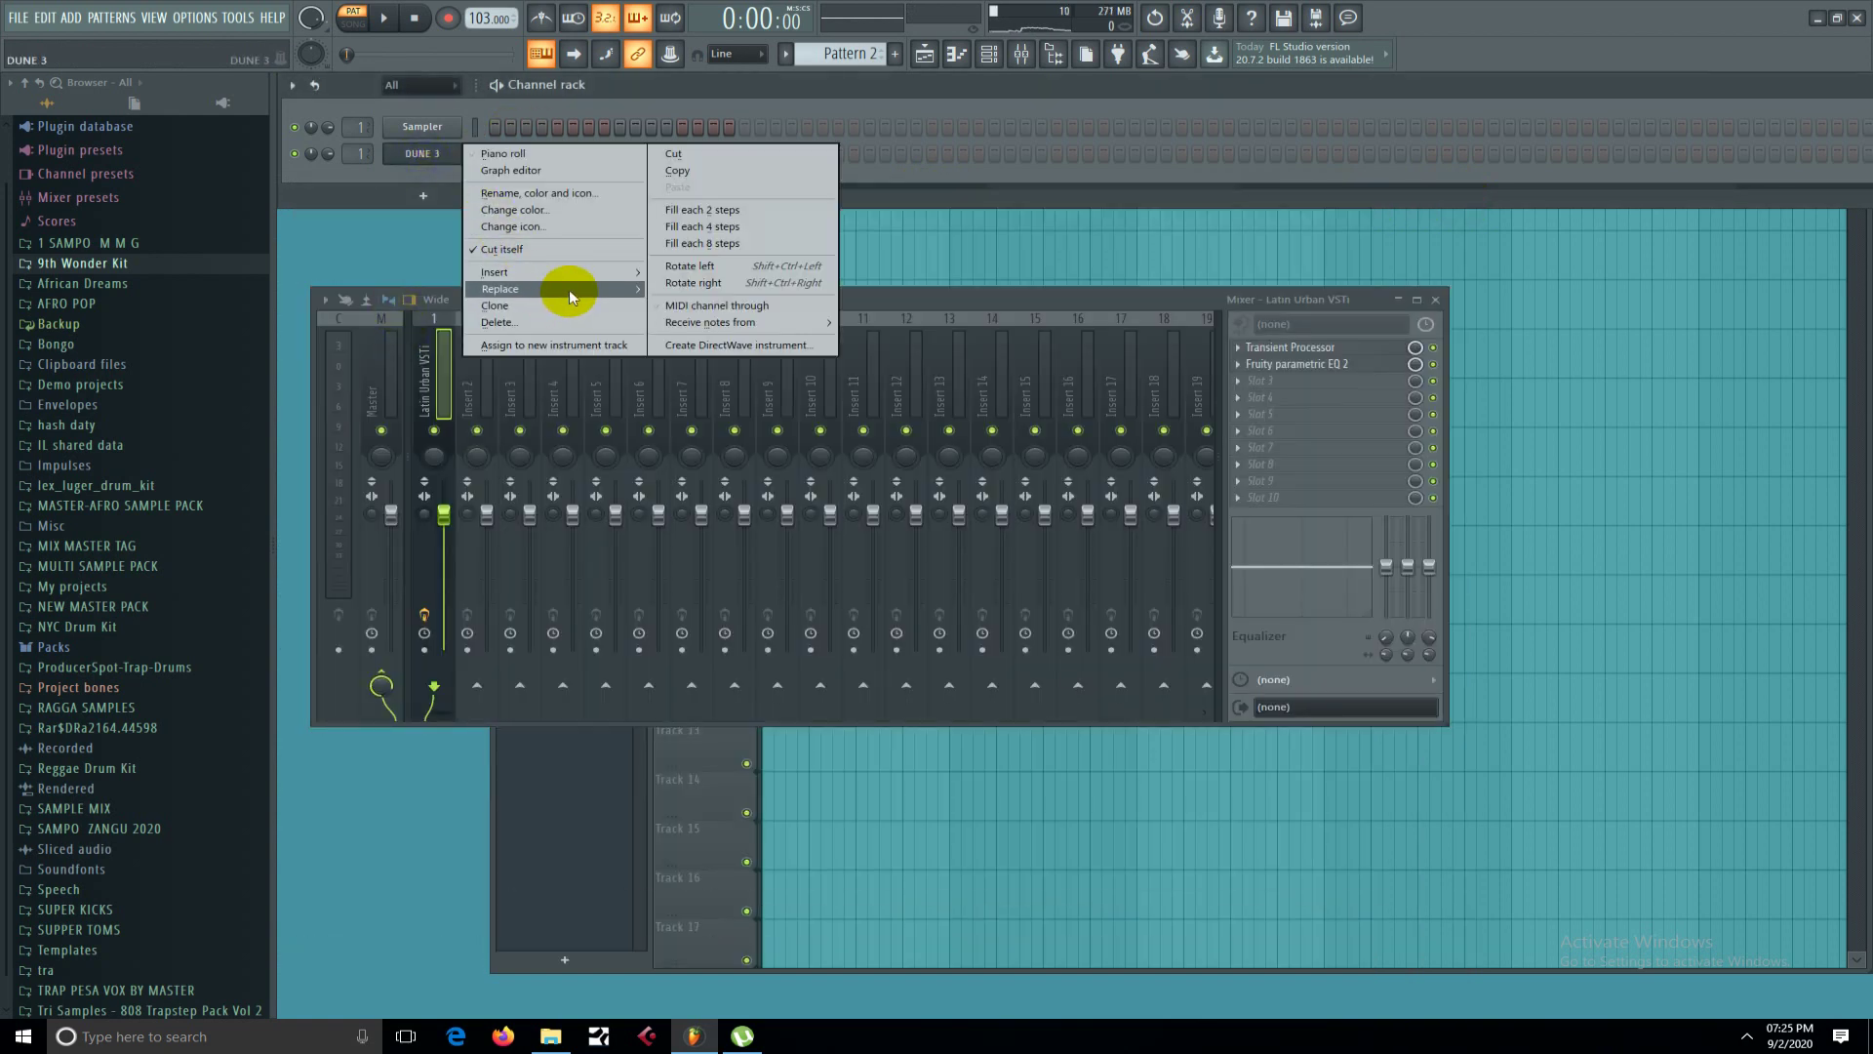
{"action": "mouse_move", "coordinate": [570, 289]}
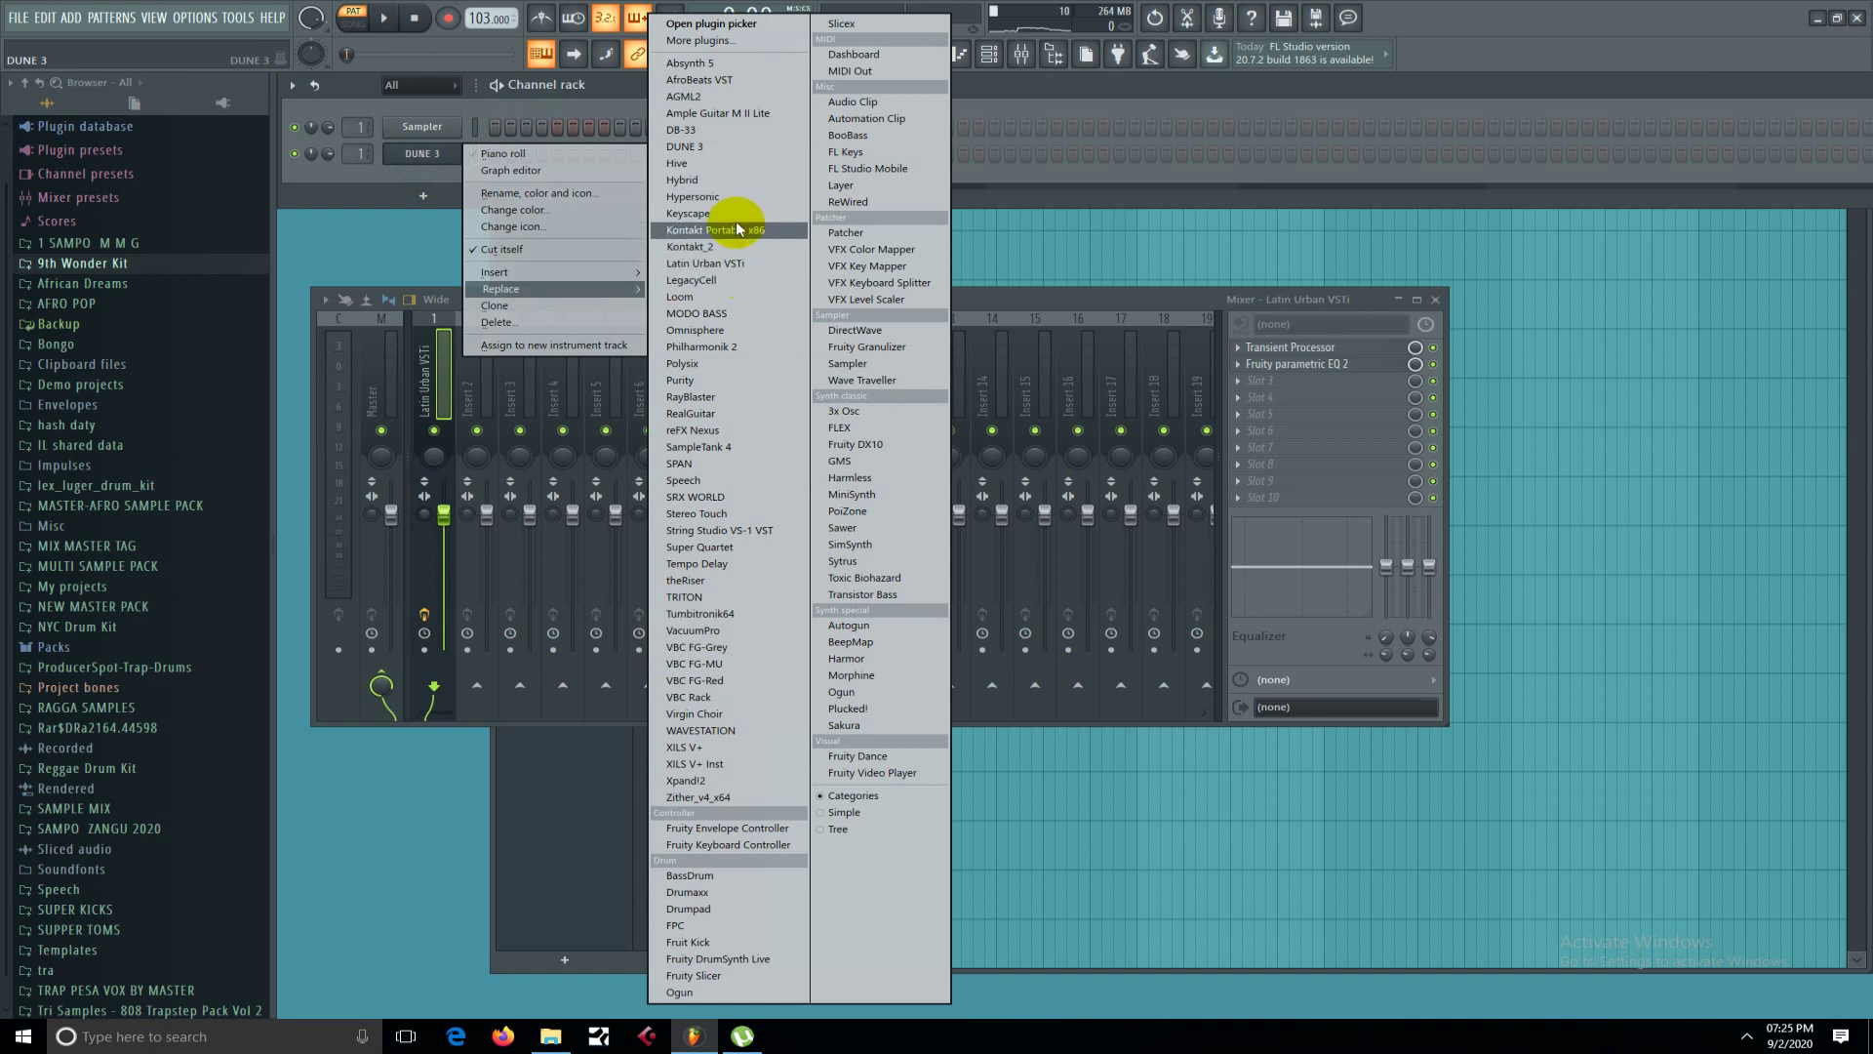
{"action": "left_click", "coordinate": [712, 164]}
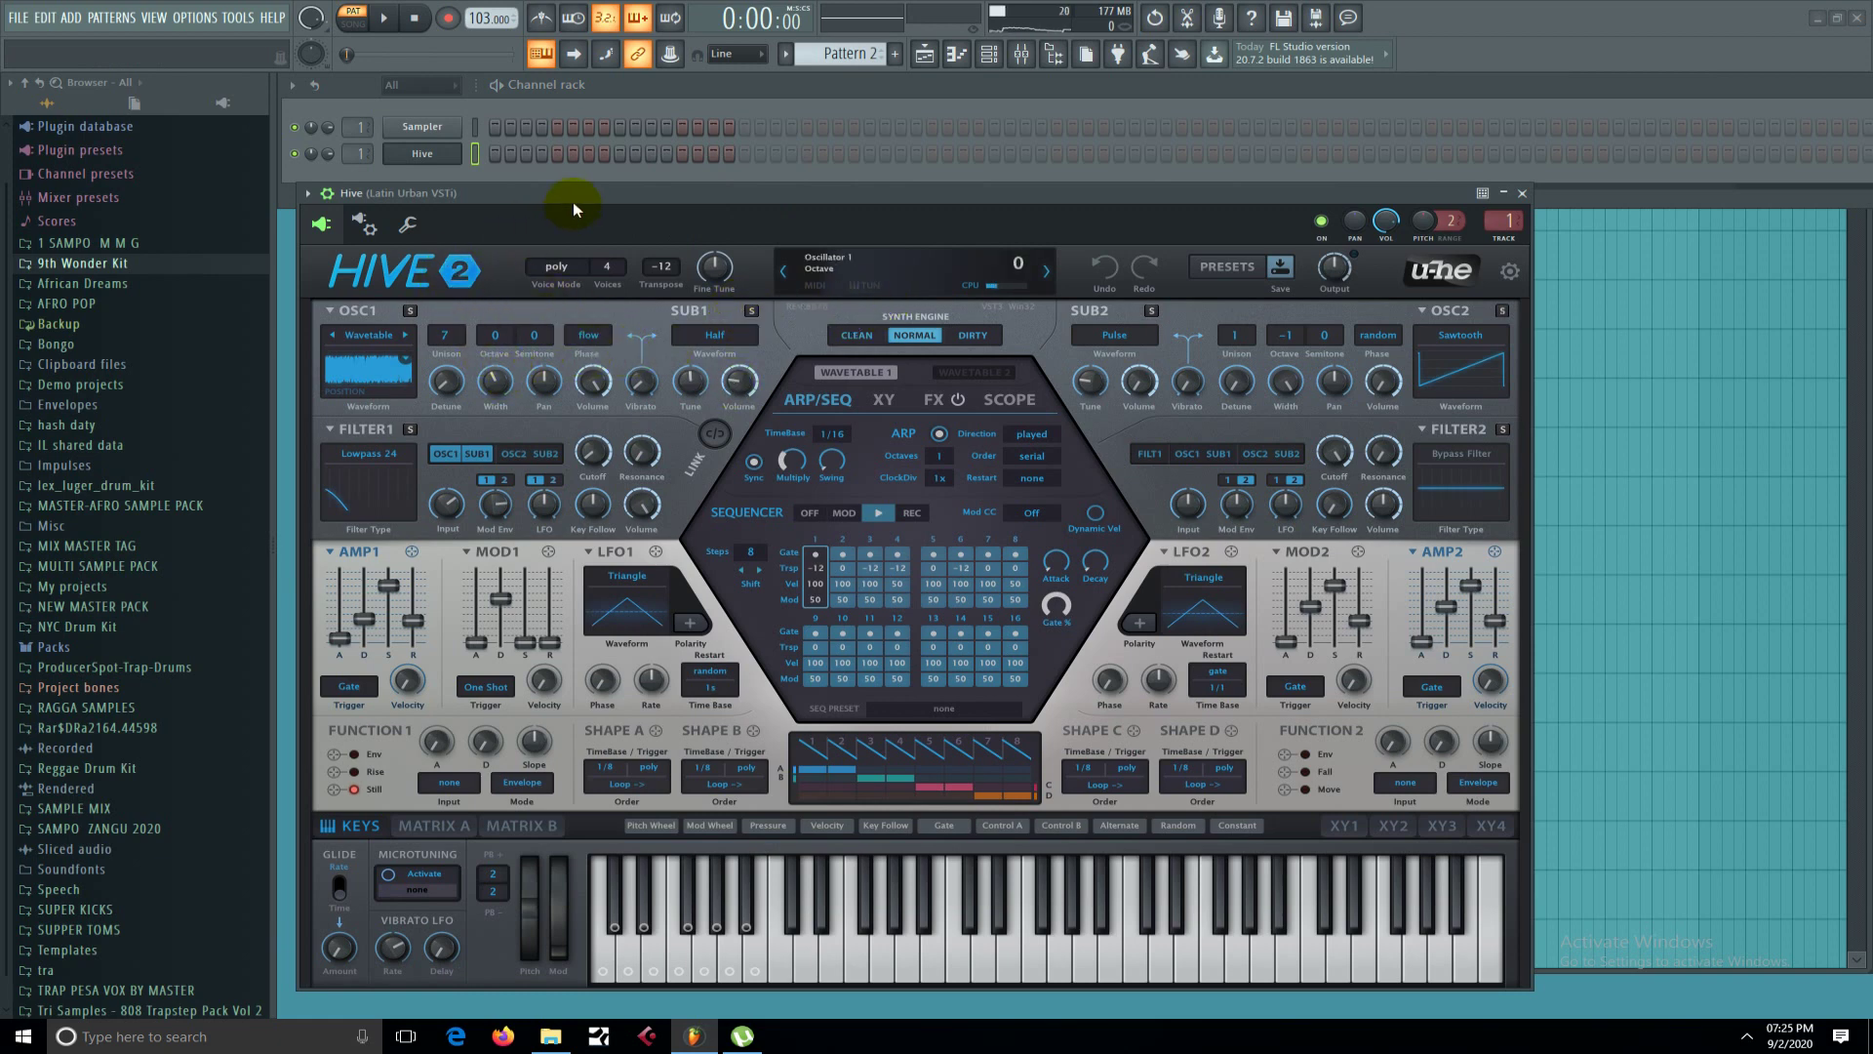
{"action": "left_click_drag", "start_coordinate": [565, 192], "coordinate": [587, 249]}
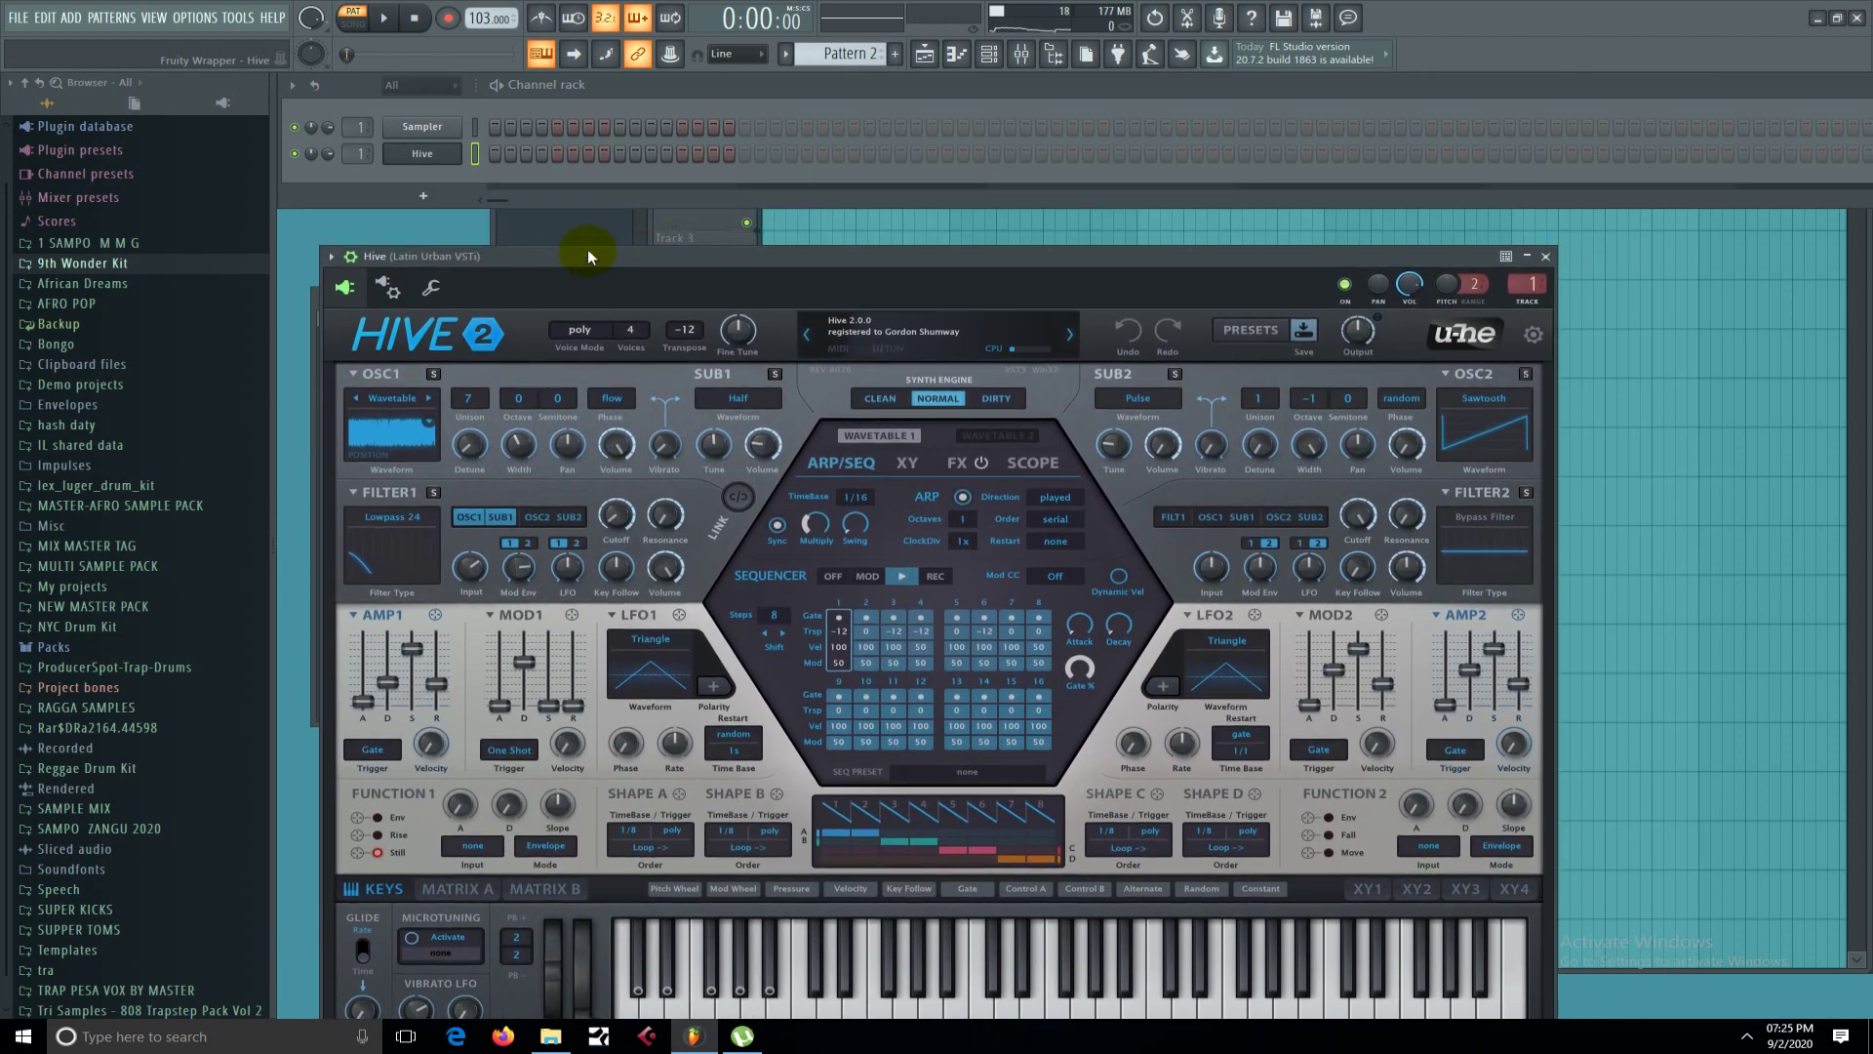
Swap the Hive instrument for Hybrid on the same channel.
{"action": "right_click", "coordinate": [448, 154]}
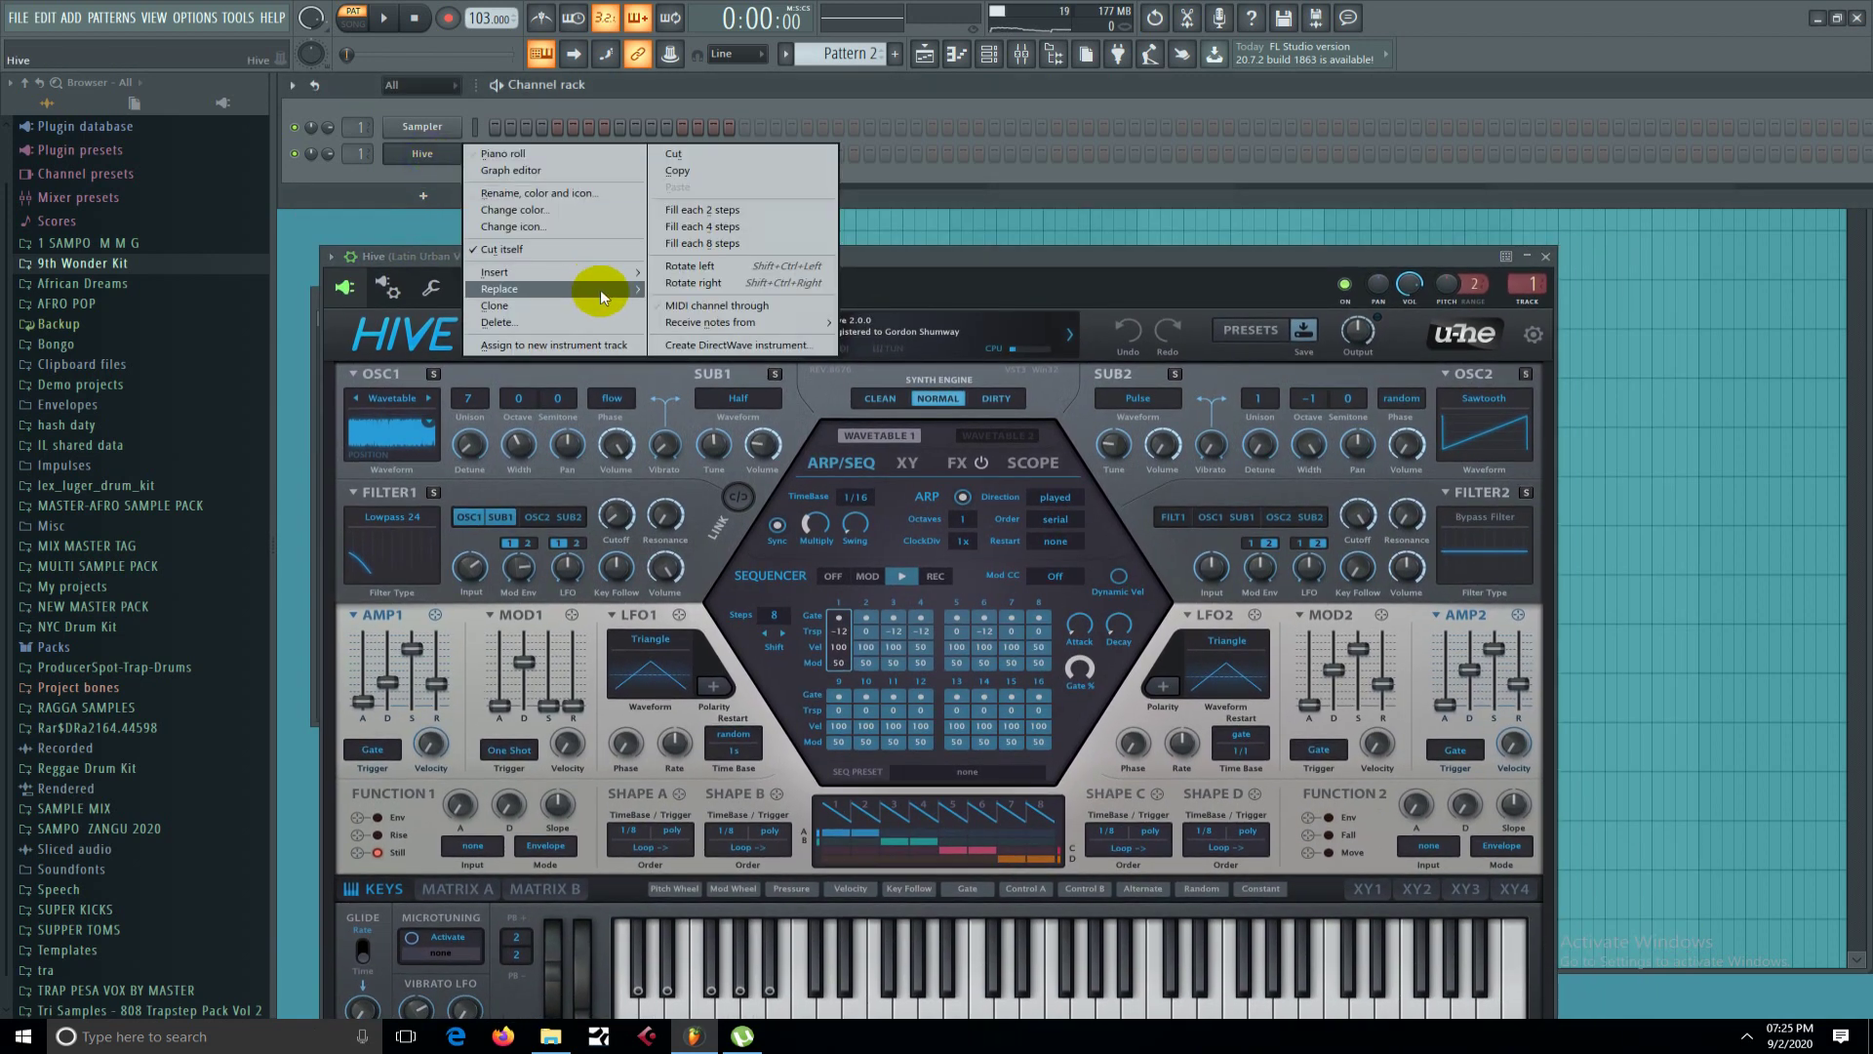
{"action": "mouse_move", "coordinate": [607, 291]}
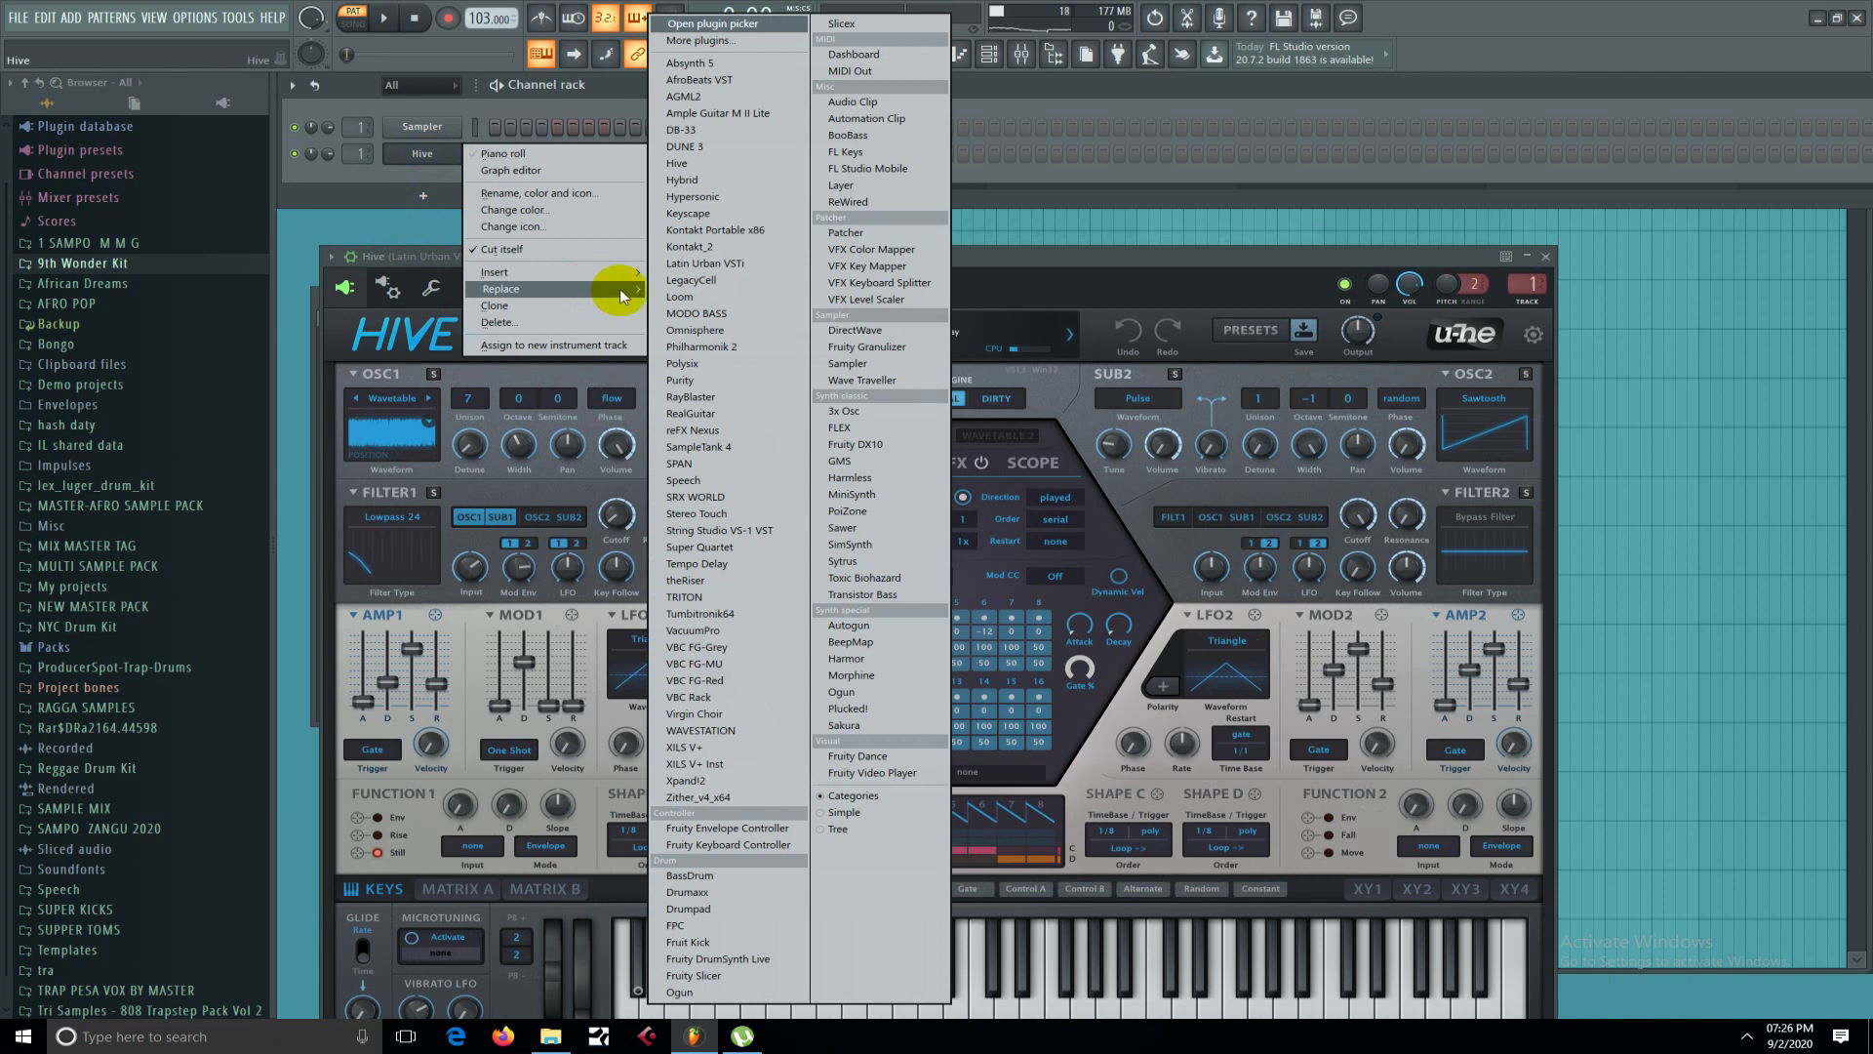
{"action": "left_click", "coordinate": [369, 272]}
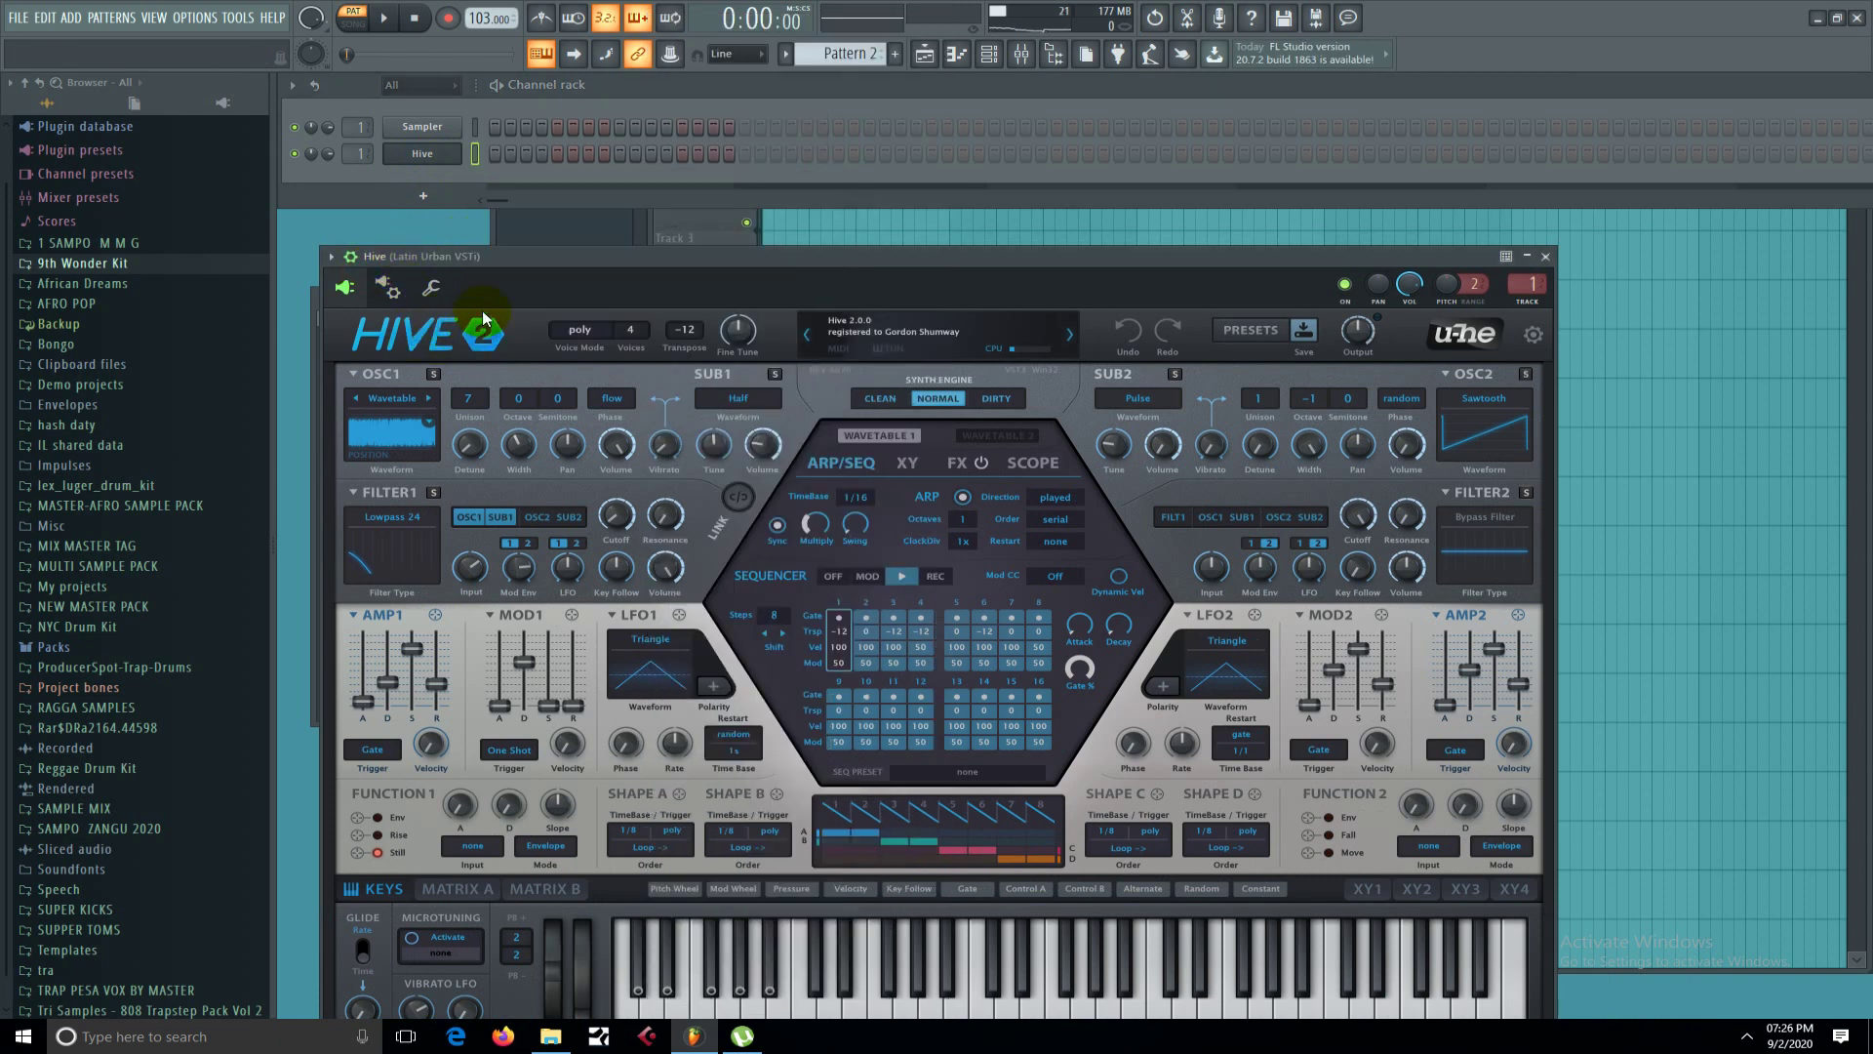
{"action": "left_click", "coordinate": [433, 161]}
{"action": "right_click", "coordinate": [436, 166]}
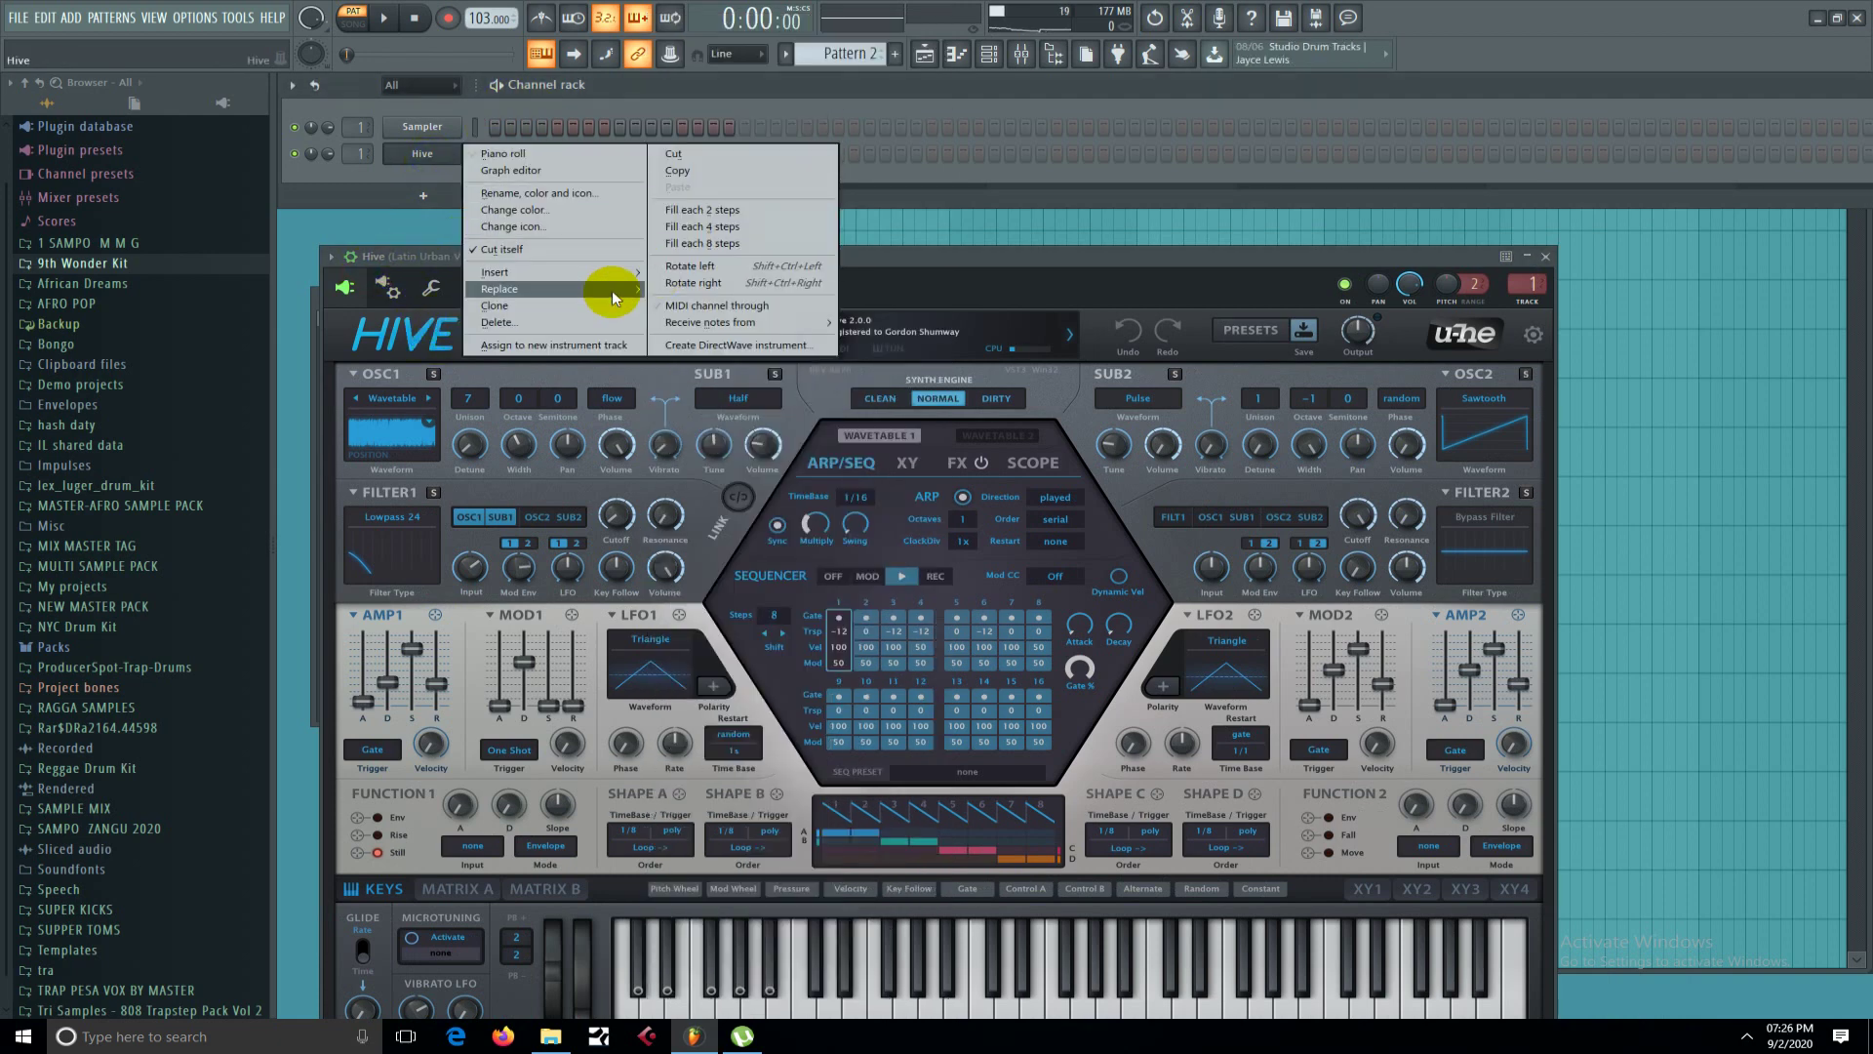
{"action": "mouse_move", "coordinate": [619, 289]}
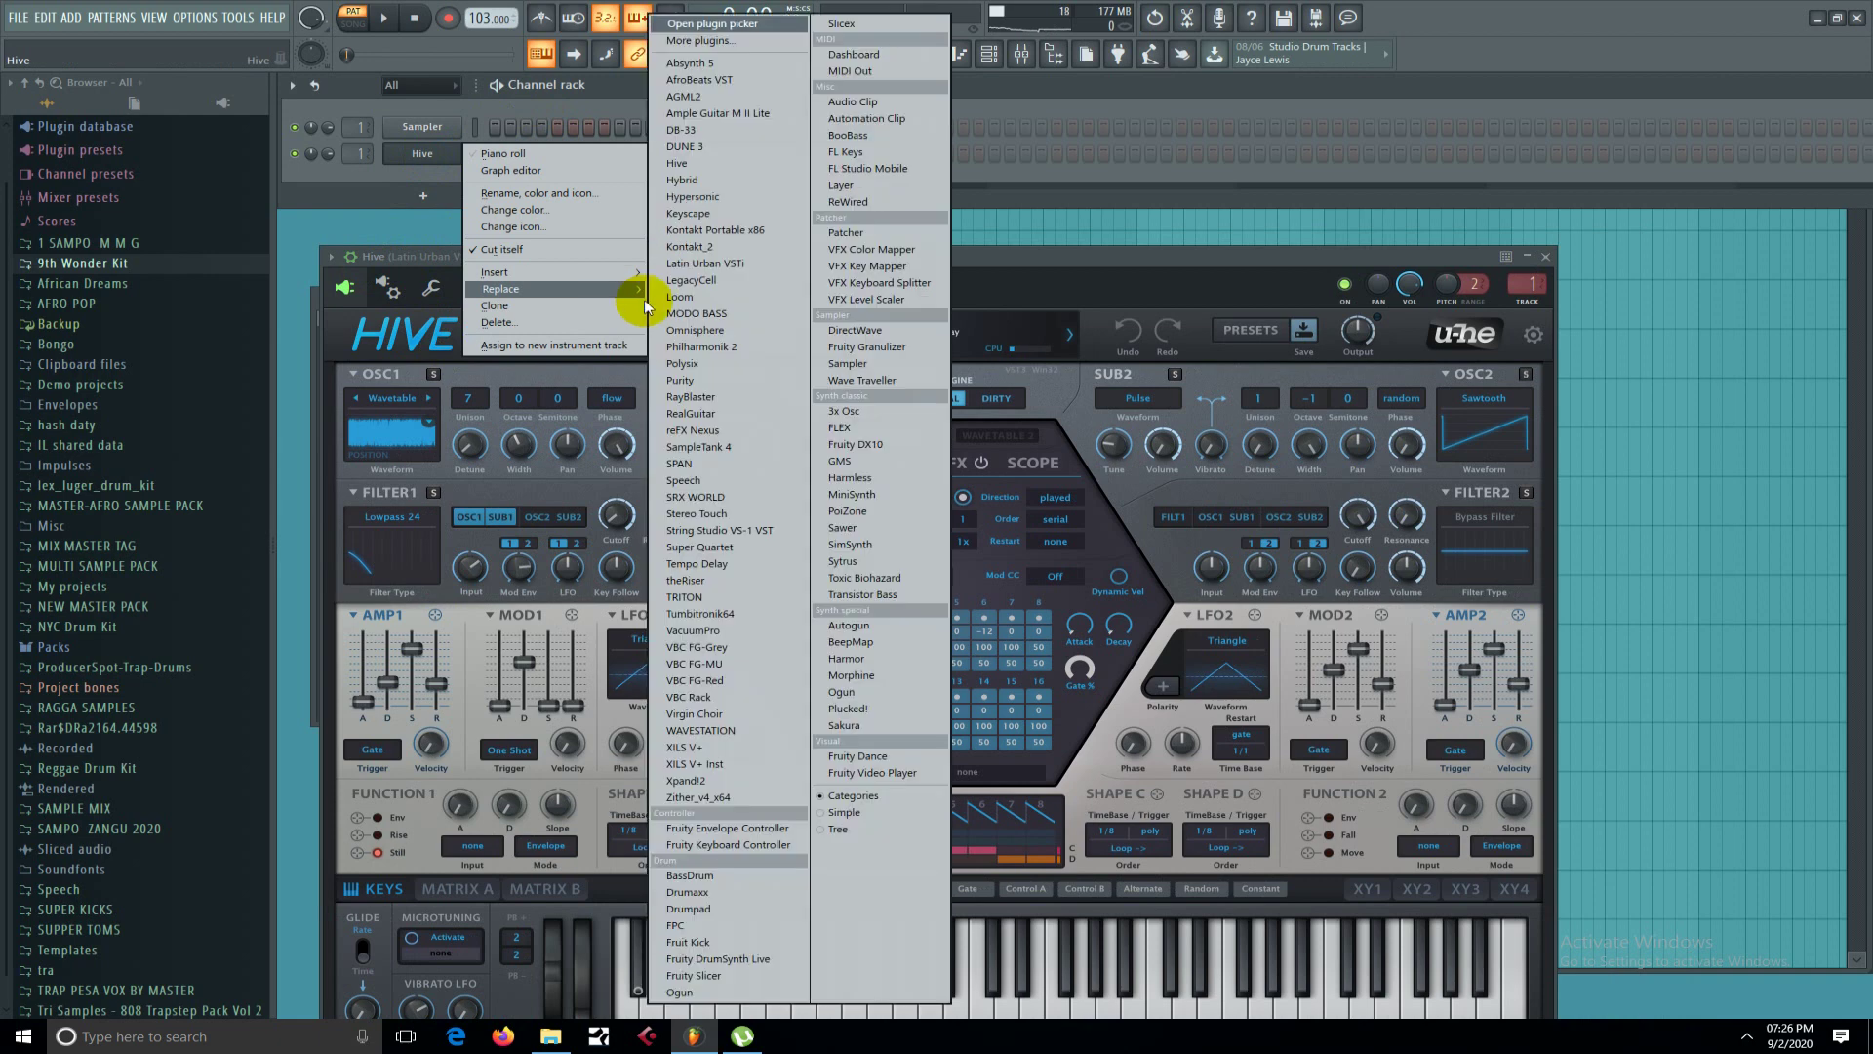
{"action": "left_click", "coordinate": [730, 183]}
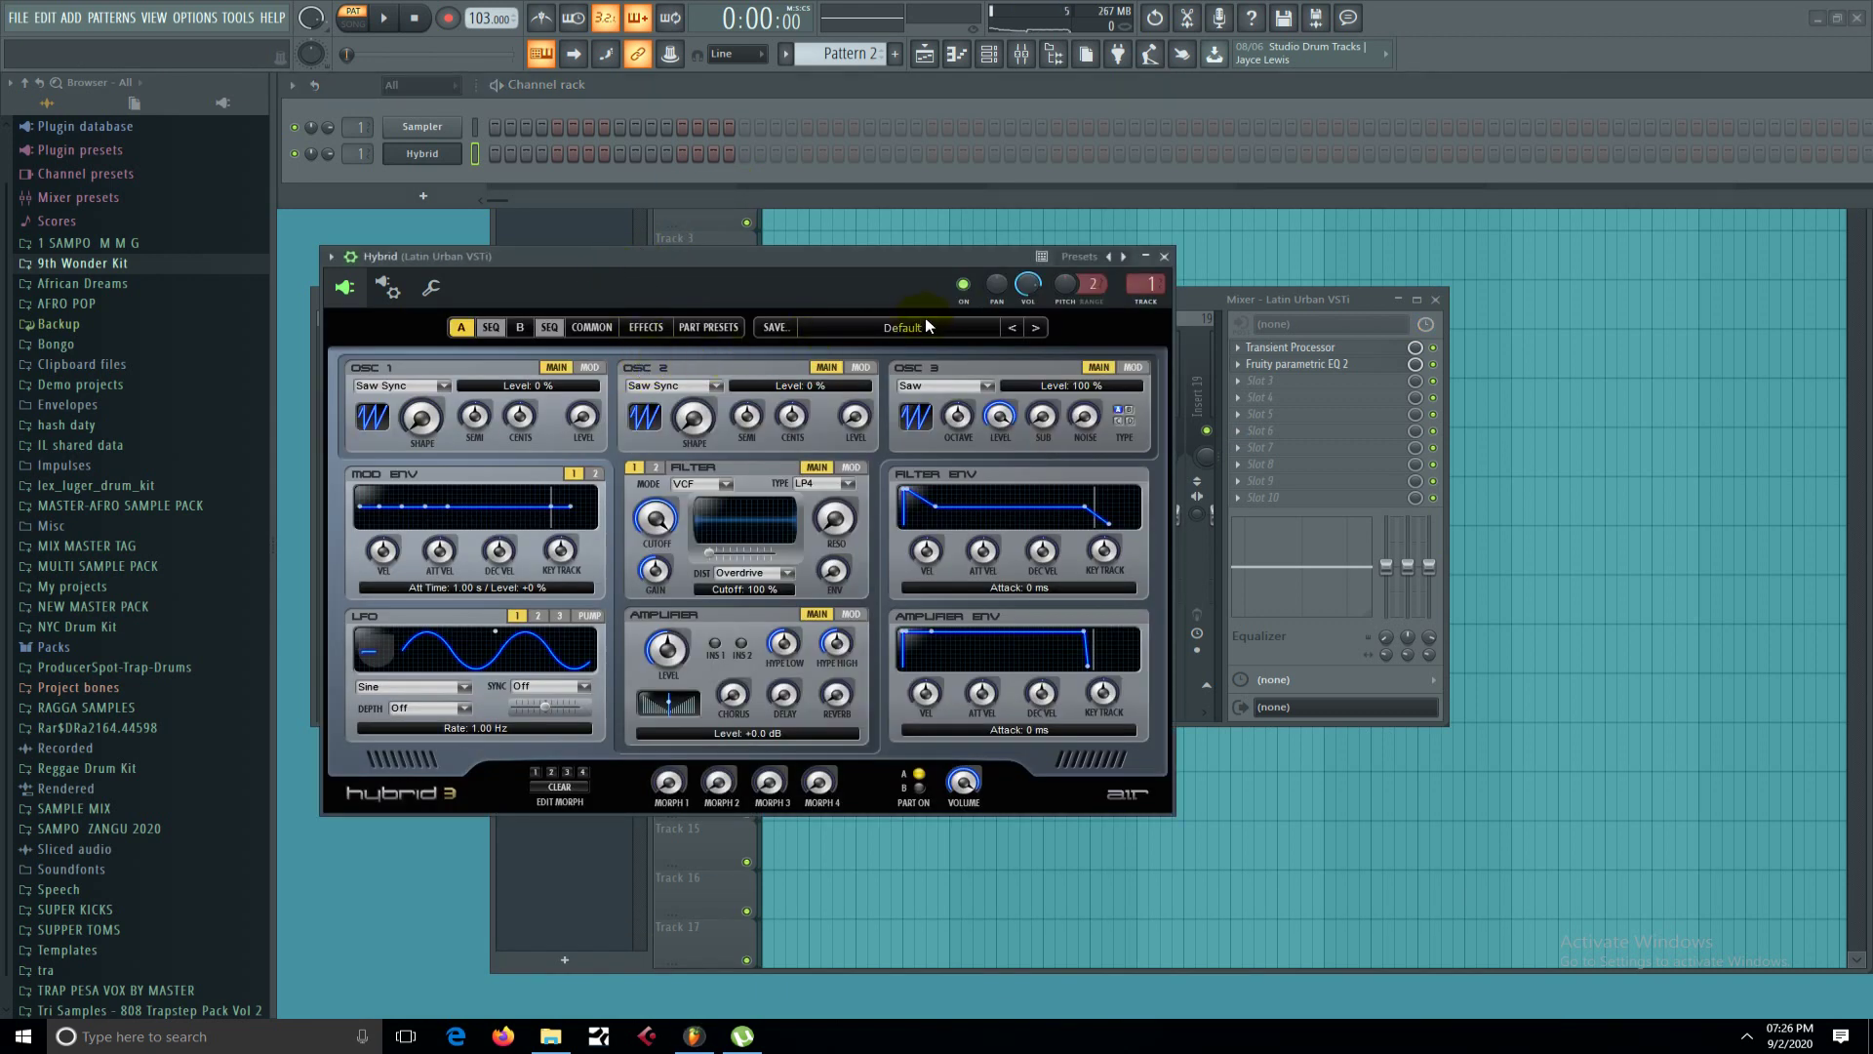
Audition Hybrid presets from 01 Trance-ition Pad through 05 Hard Pusher, comparing the last two, and close the plugin window.
{"action": "left_click", "coordinate": [1036, 327]}
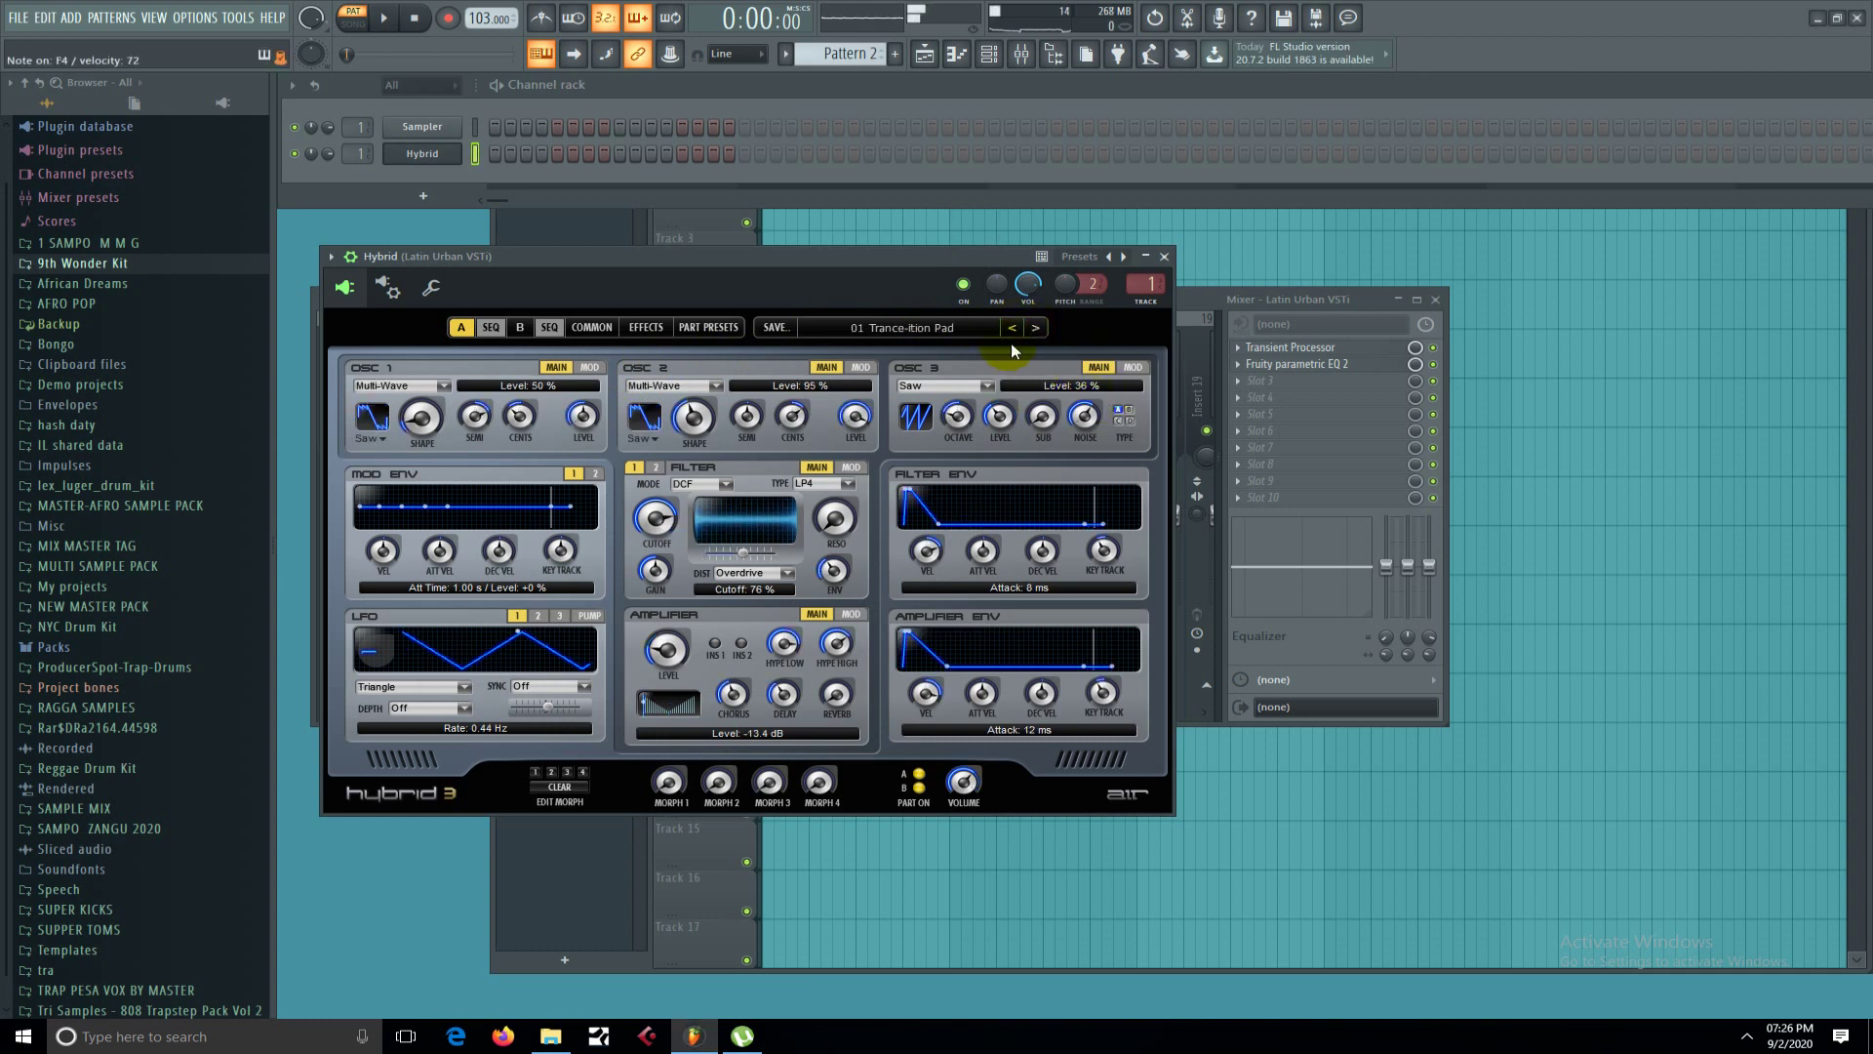
{"action": "left_click", "coordinate": [1036, 328]}
{"action": "left_click", "coordinate": [1036, 327]}
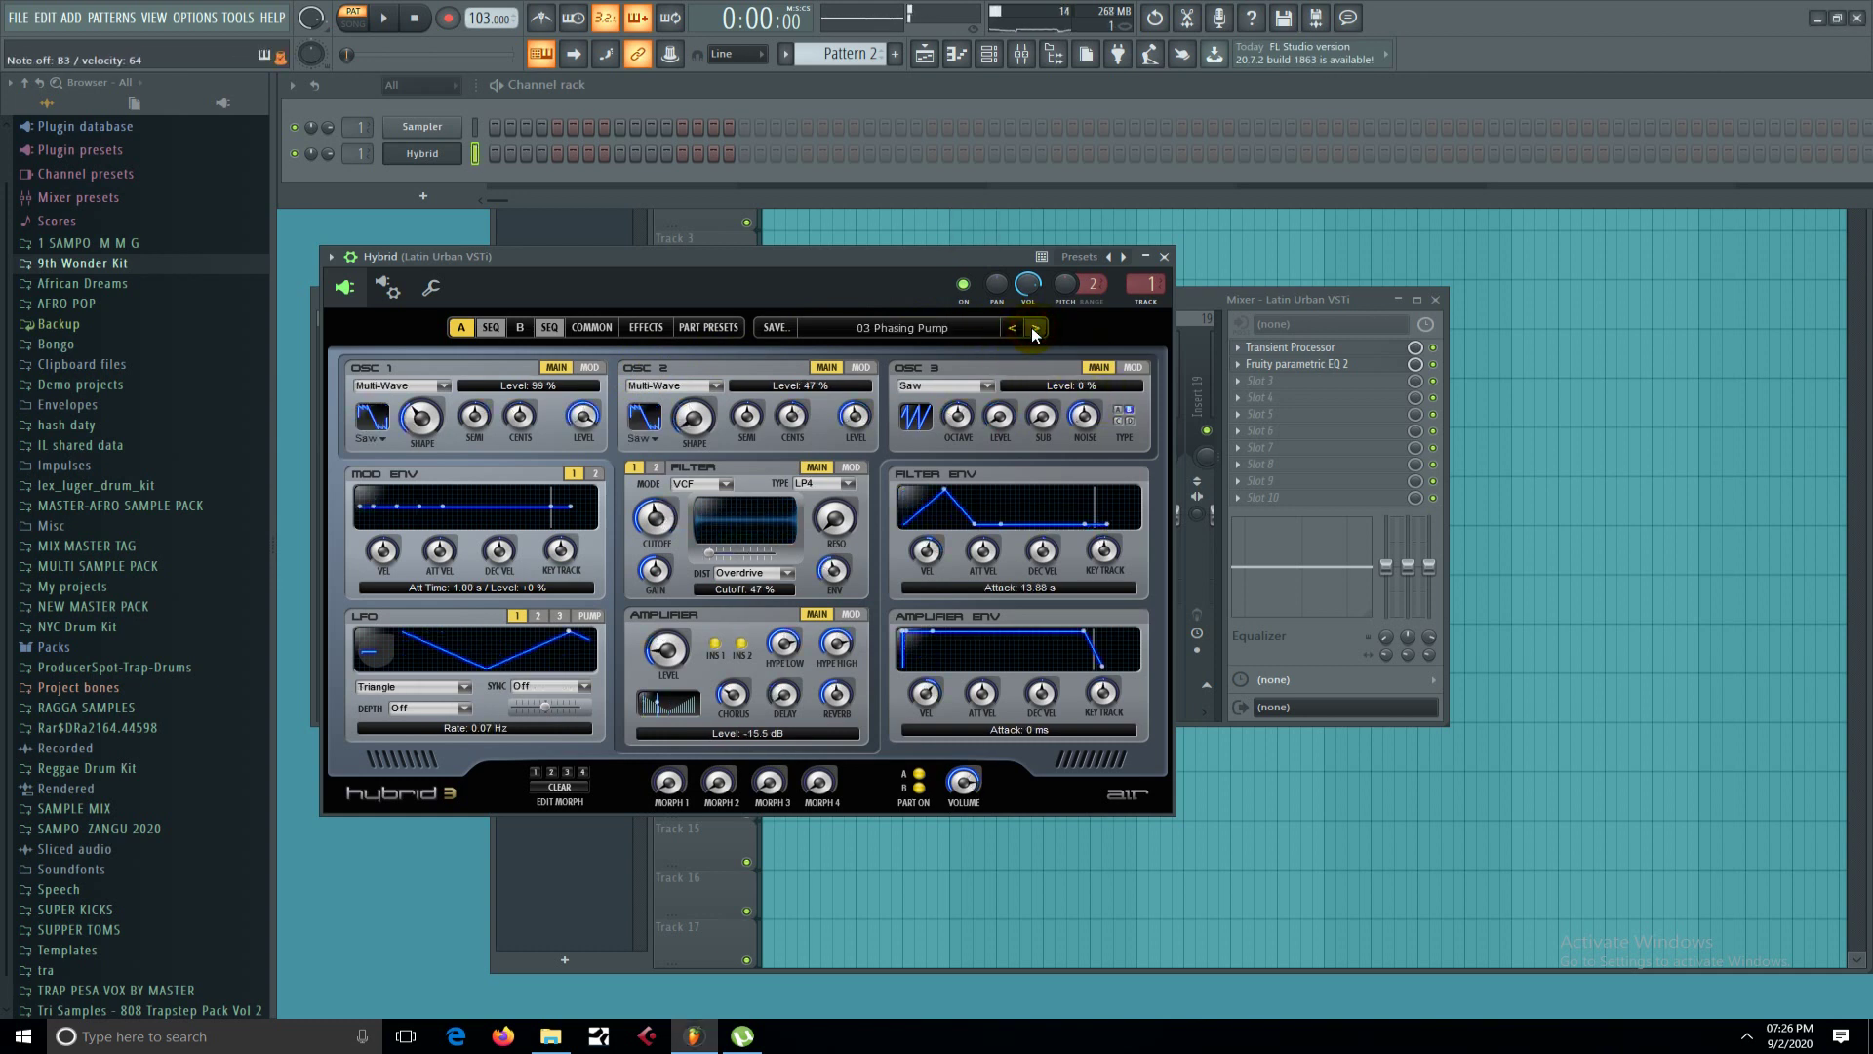
{"action": "left_click", "coordinate": [1036, 328]}
{"action": "left_click", "coordinate": [1036, 328]}
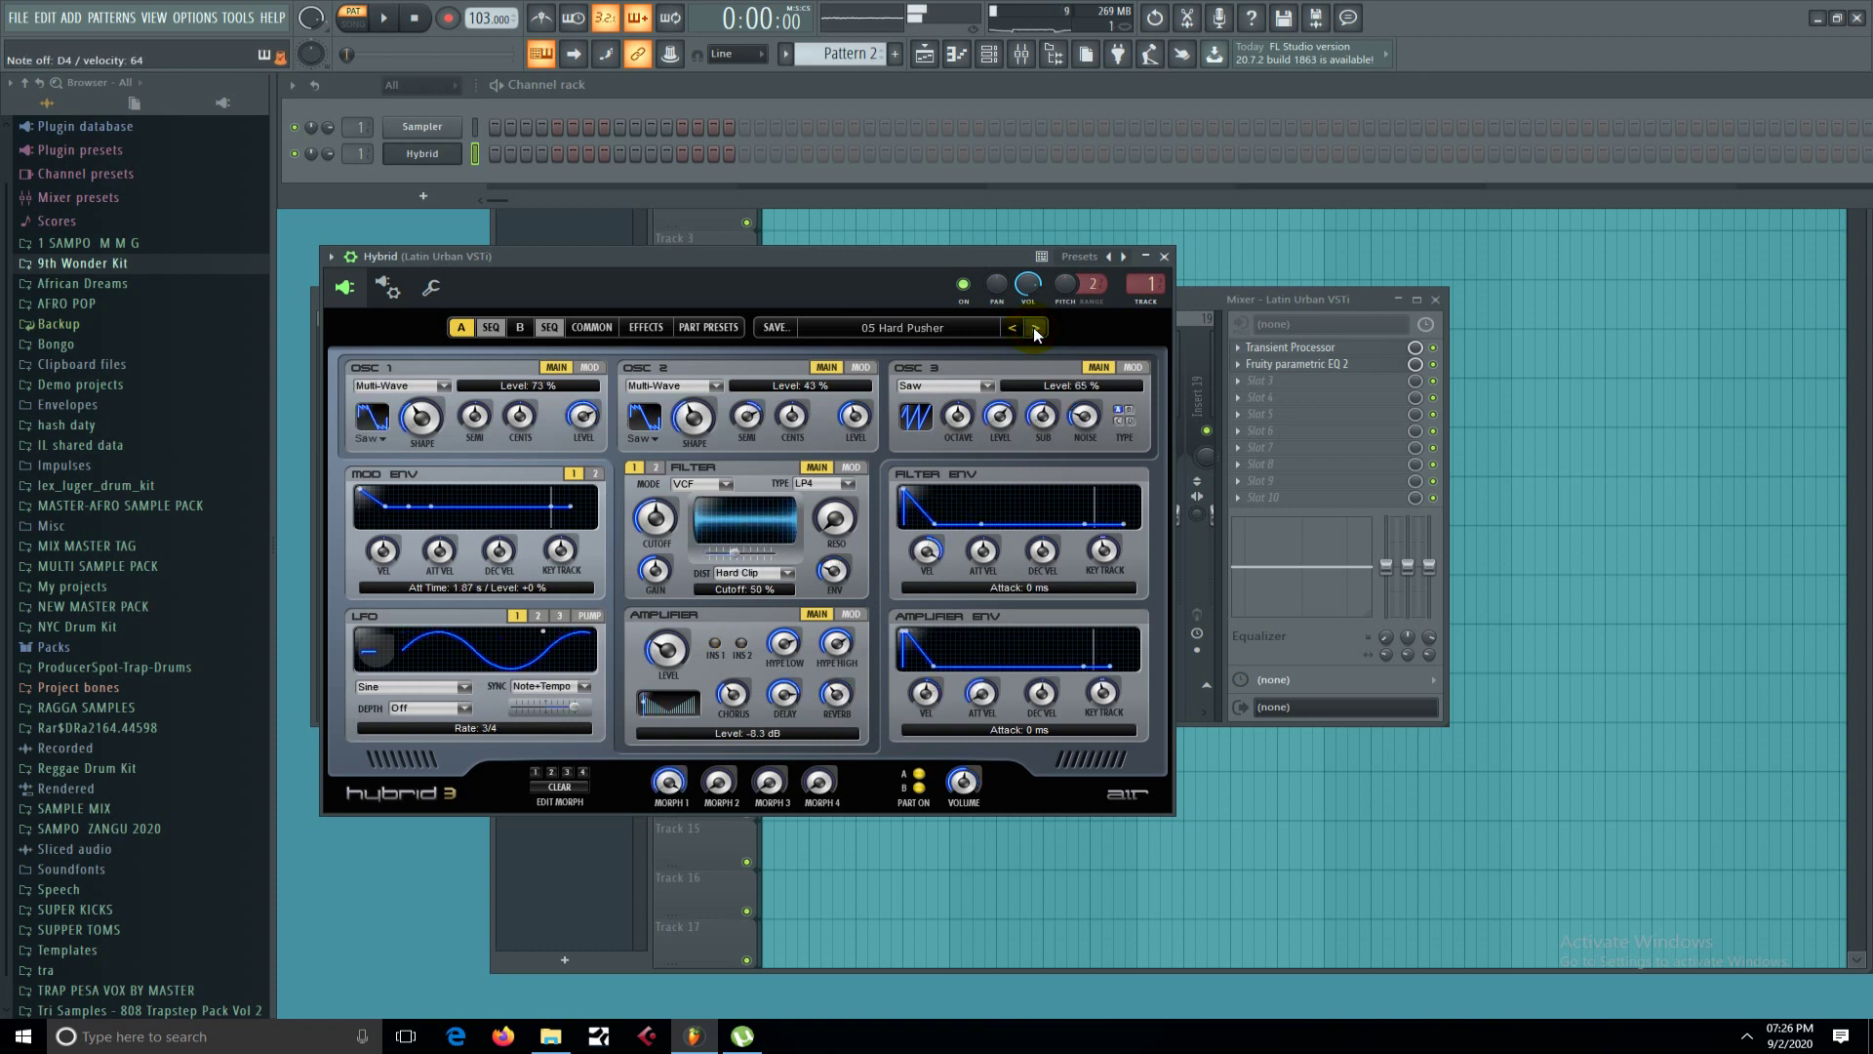
{"action": "left_click", "coordinate": [1010, 327]}
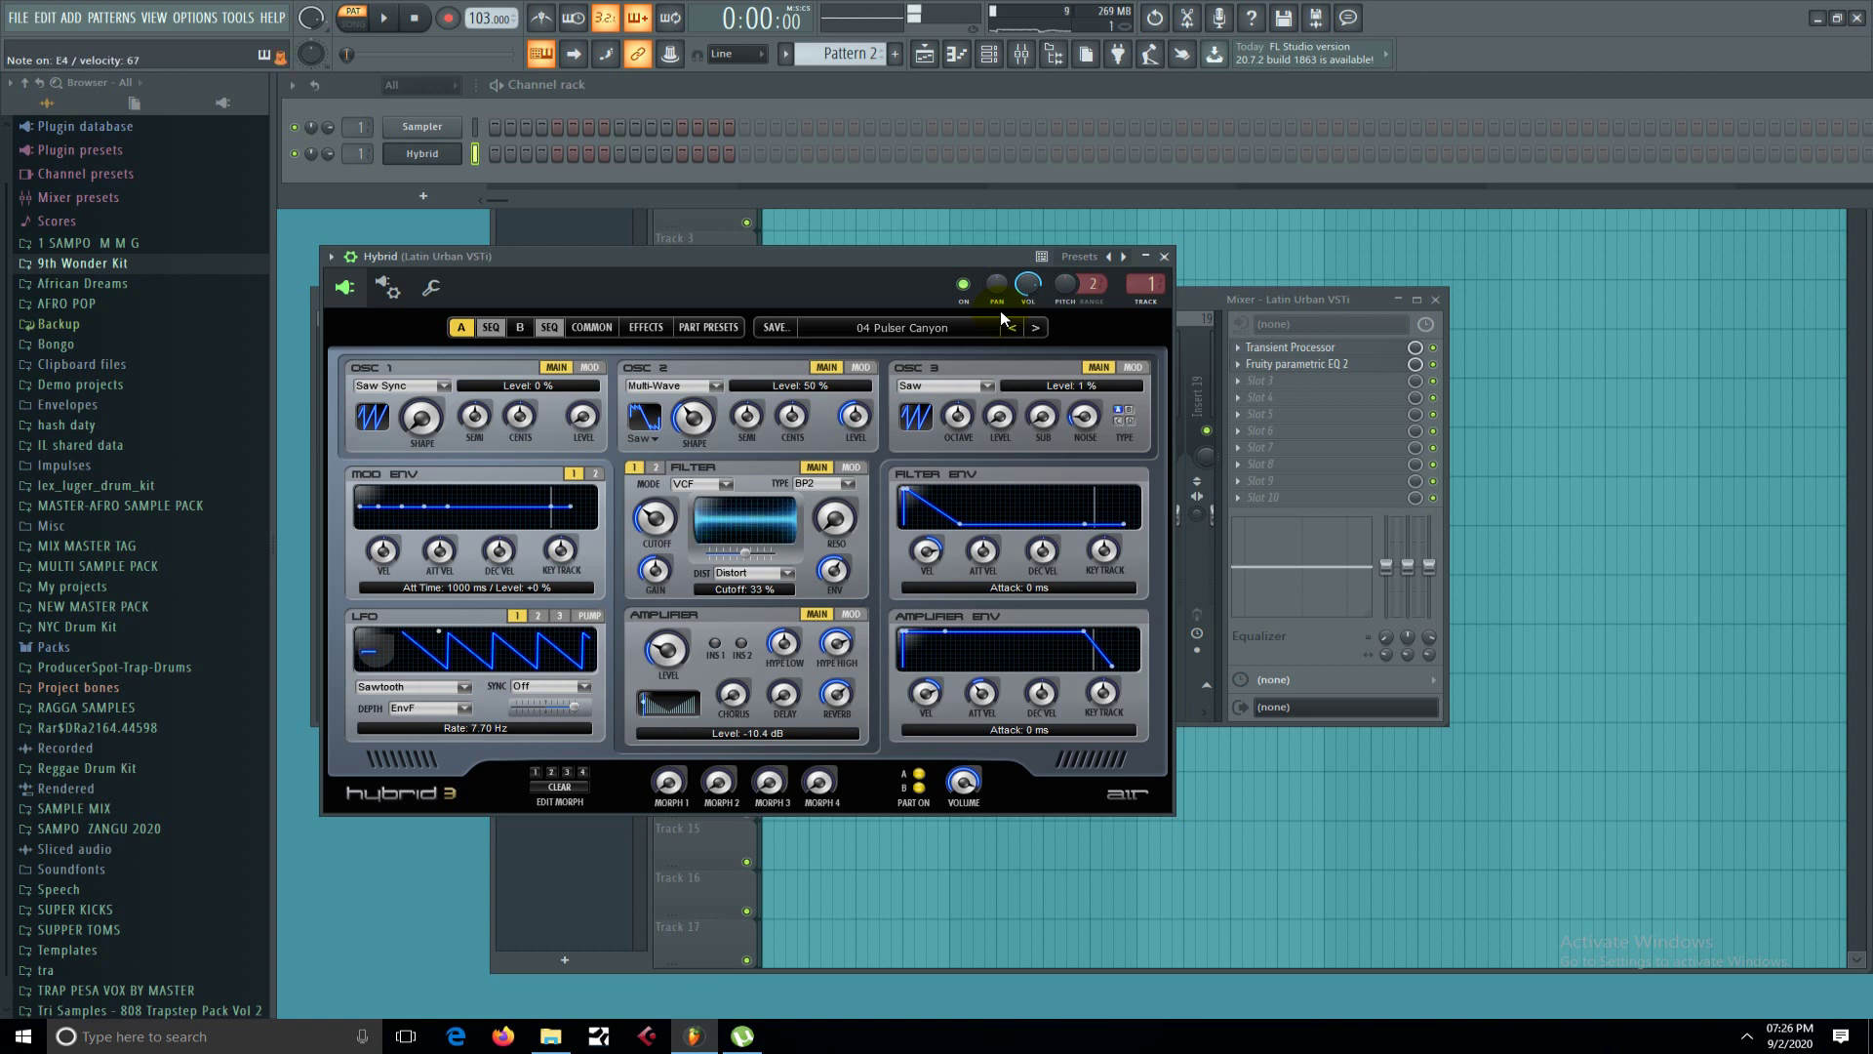
{"action": "left_click", "coordinate": [1036, 327]}
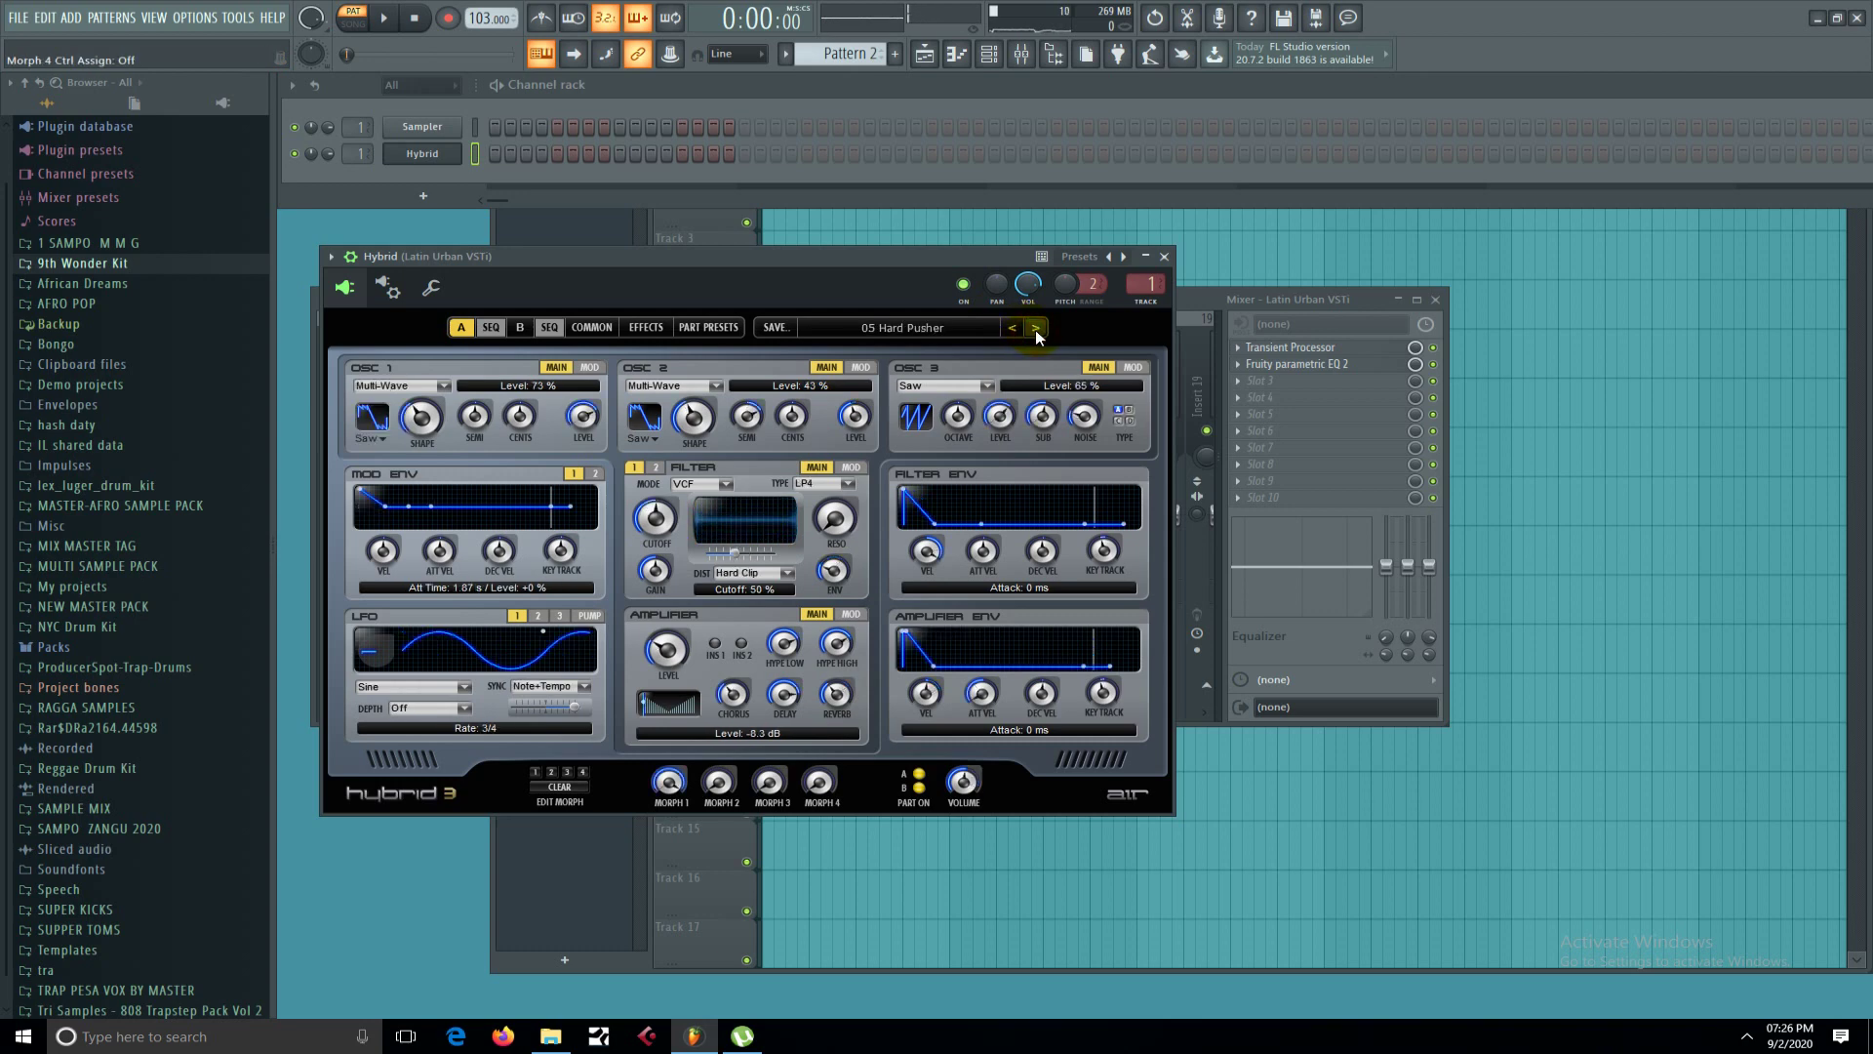
{"action": "left_click", "coordinate": [1167, 257]}
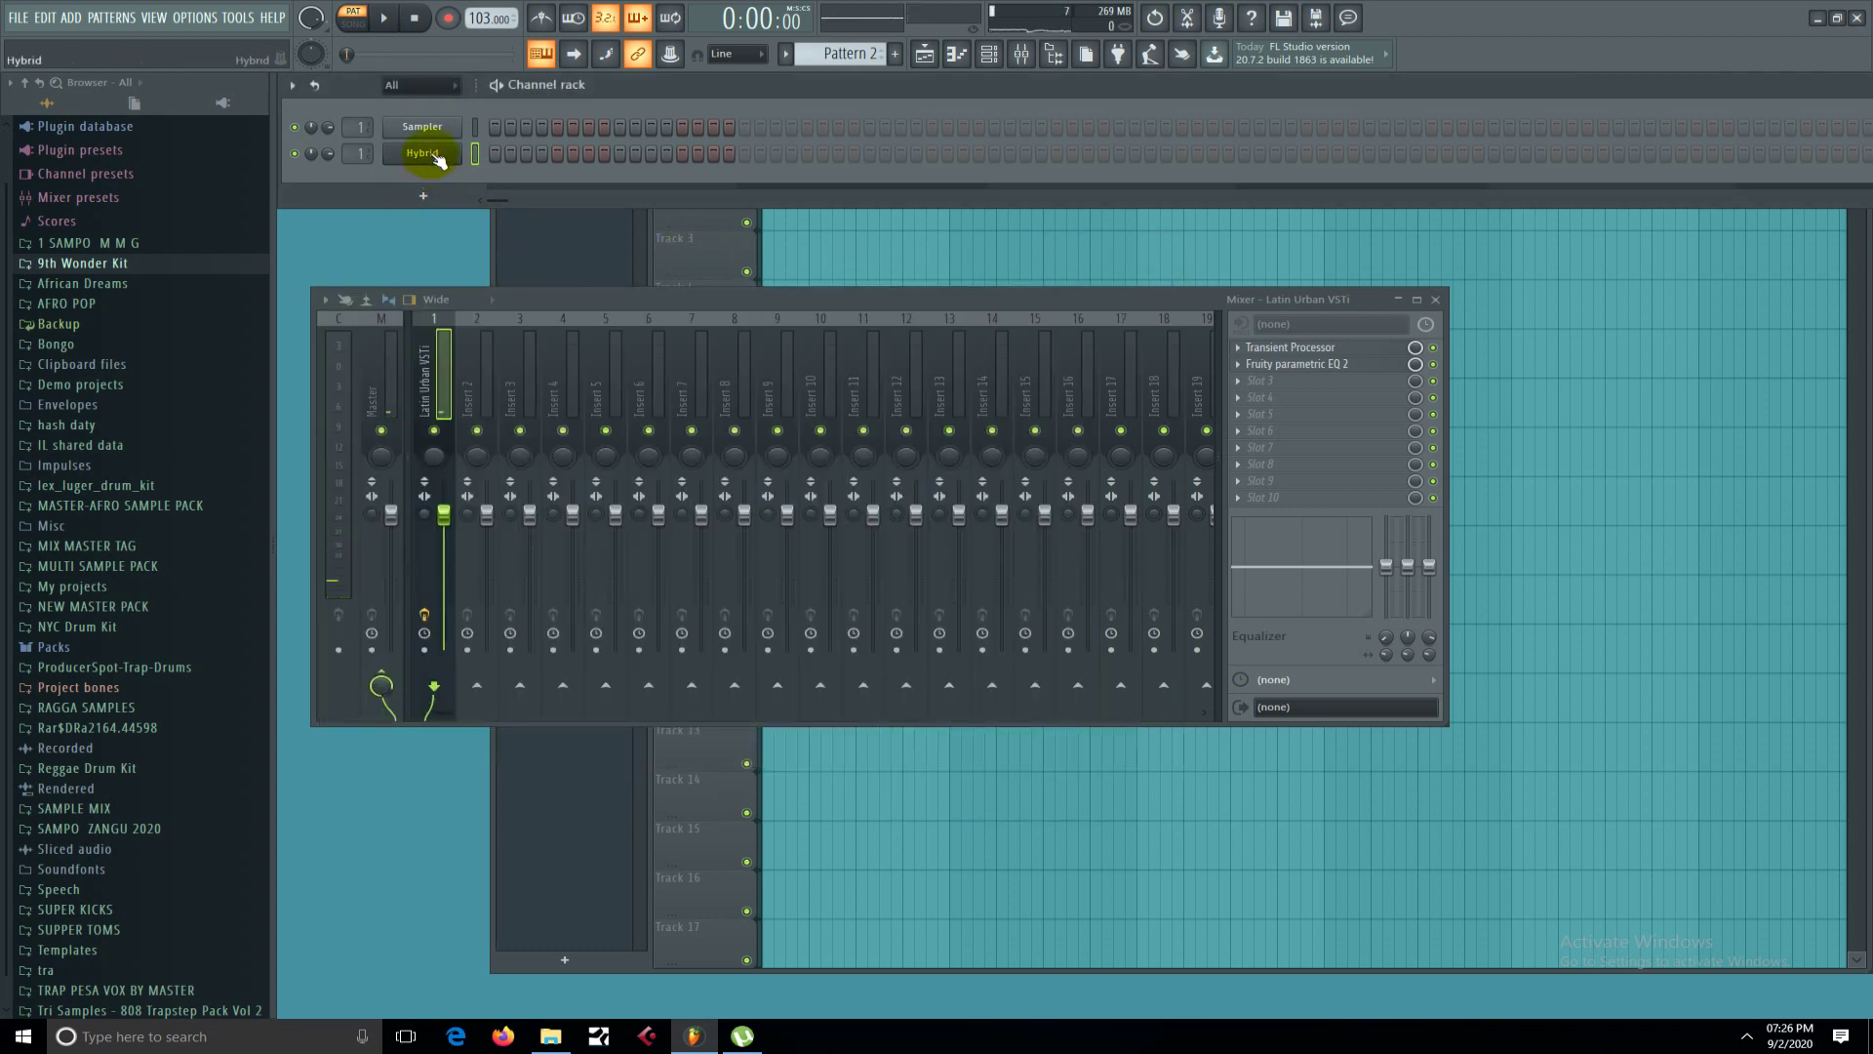
Replace Hybrid with RayBlaster on the same channel and reposition its window.
{"action": "right_click", "coordinate": [432, 159]}
{"action": "mouse_move", "coordinate": [618, 287]}
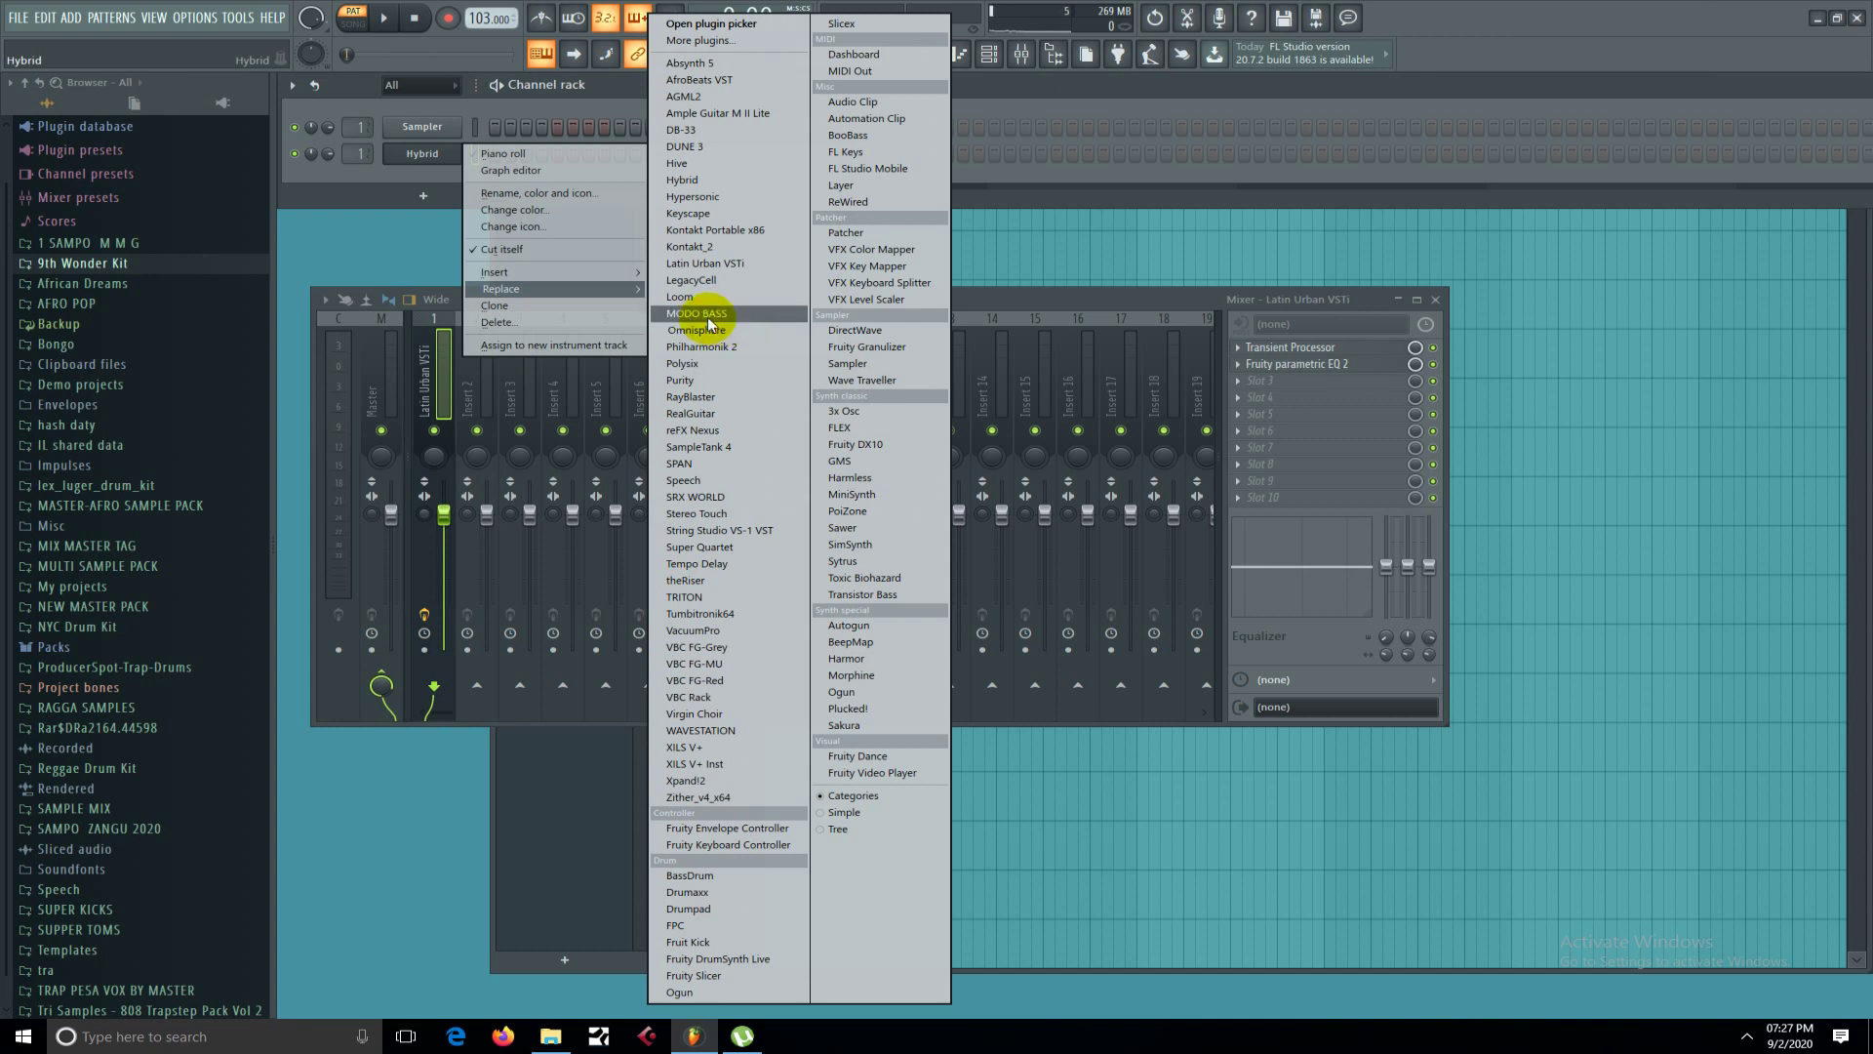
{"action": "left_click", "coordinate": [705, 394]}
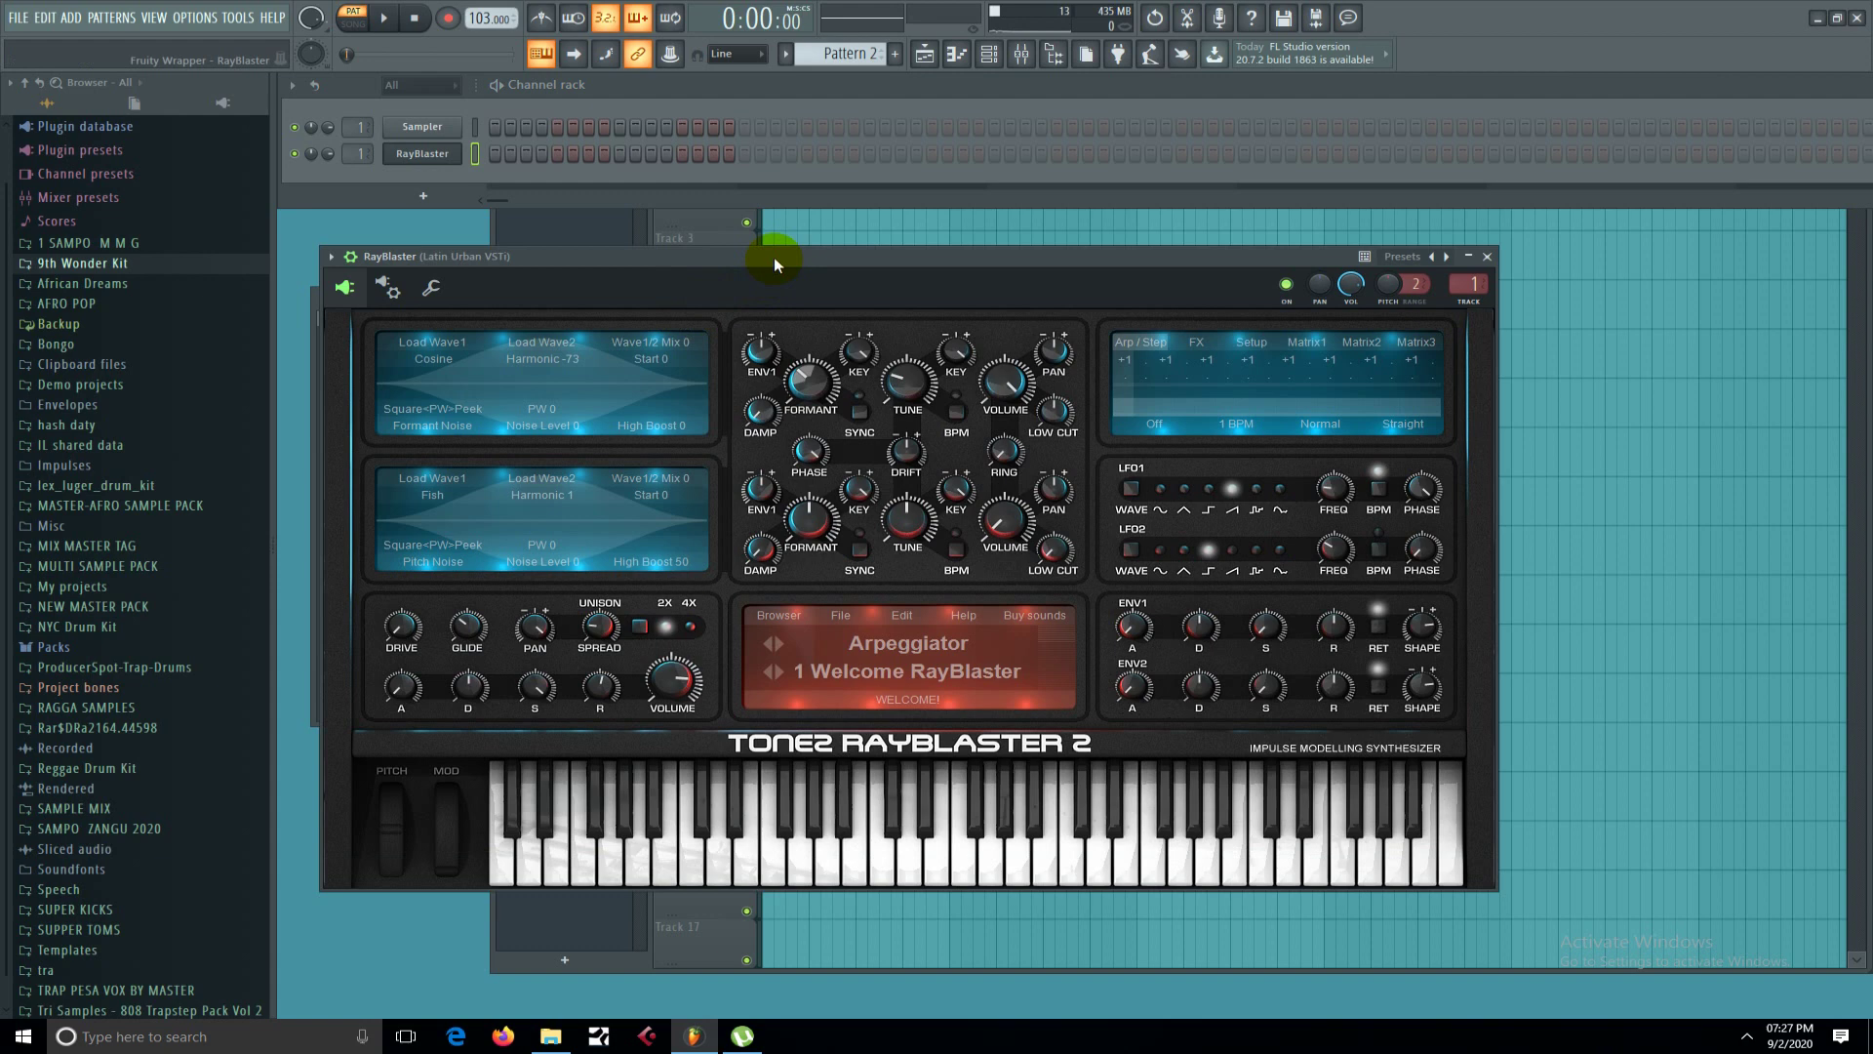
{"action": "left_click_drag", "start_coordinate": [774, 258], "coordinate": [724, 211]}
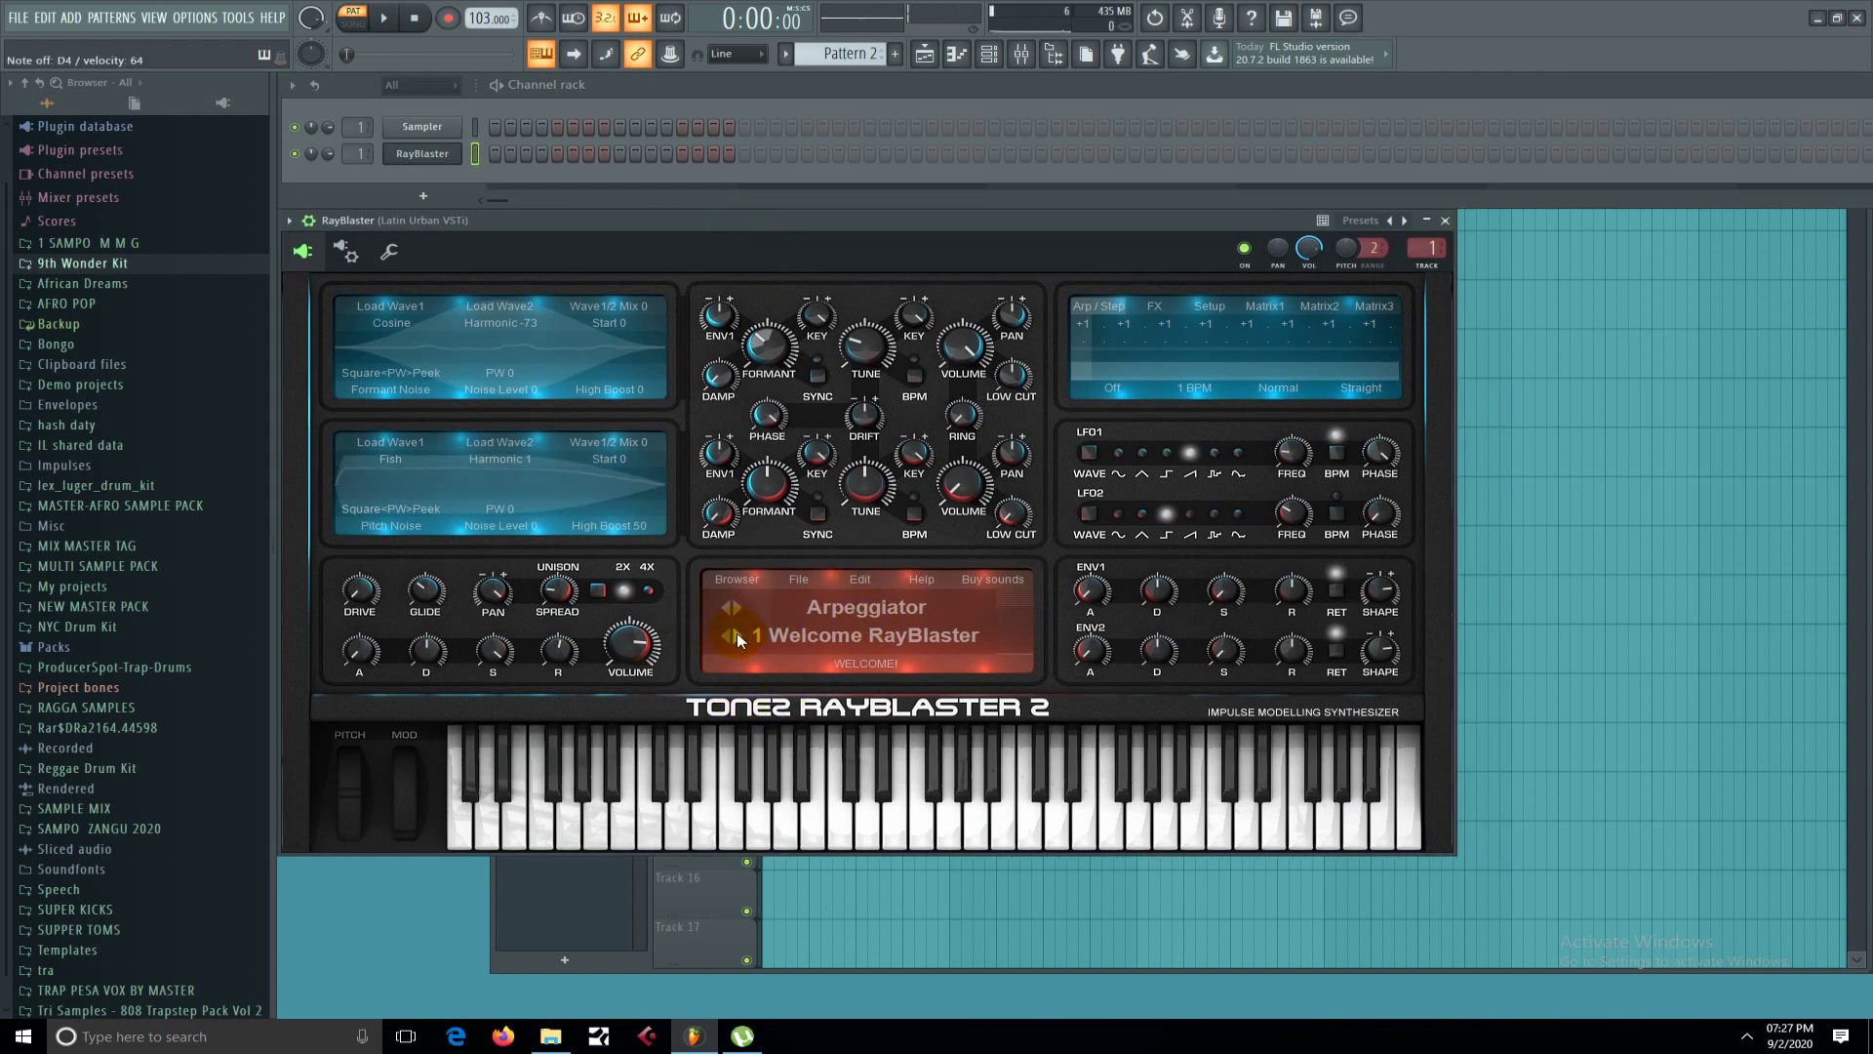
Audition RayBlaster's Arpeggiator and Atmospheric presets, then switch to the Bass category with 3 x Fat Mac MF loaded.
{"action": "left_click", "coordinate": [741, 632]}
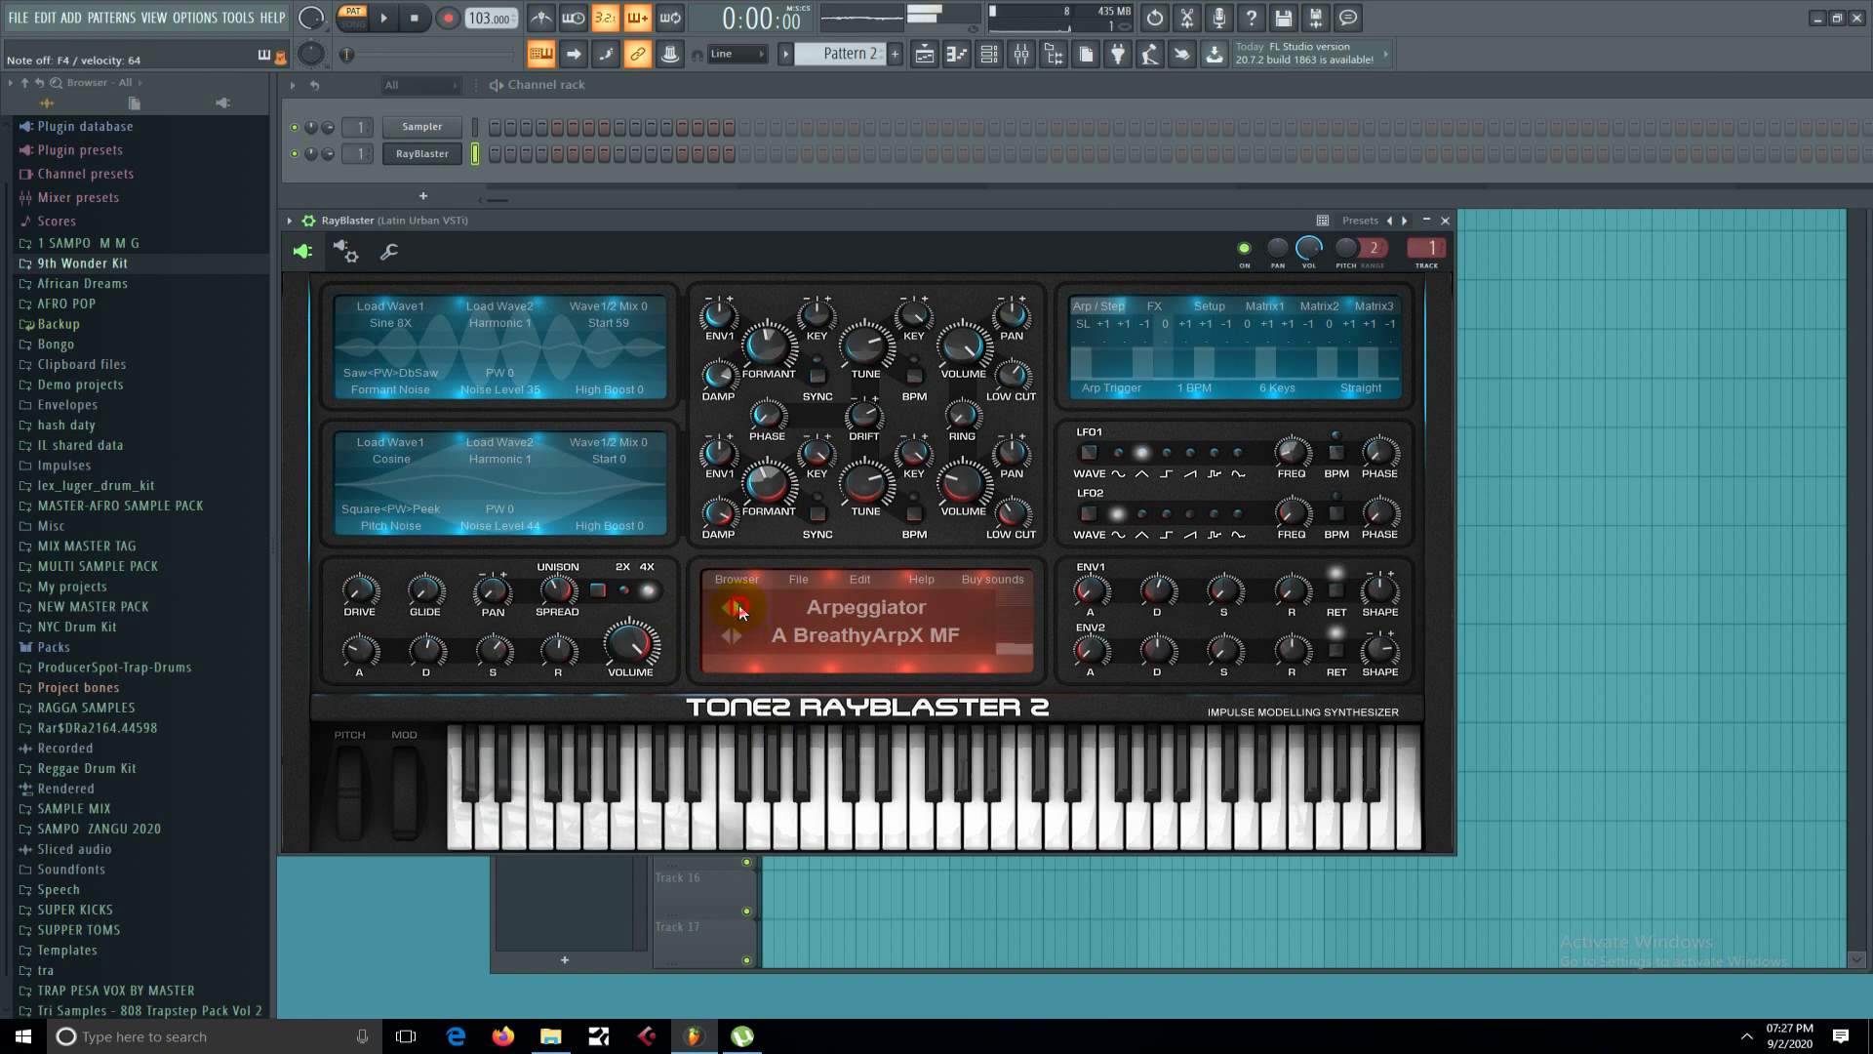
{"action": "left_click", "coordinate": [739, 607]}
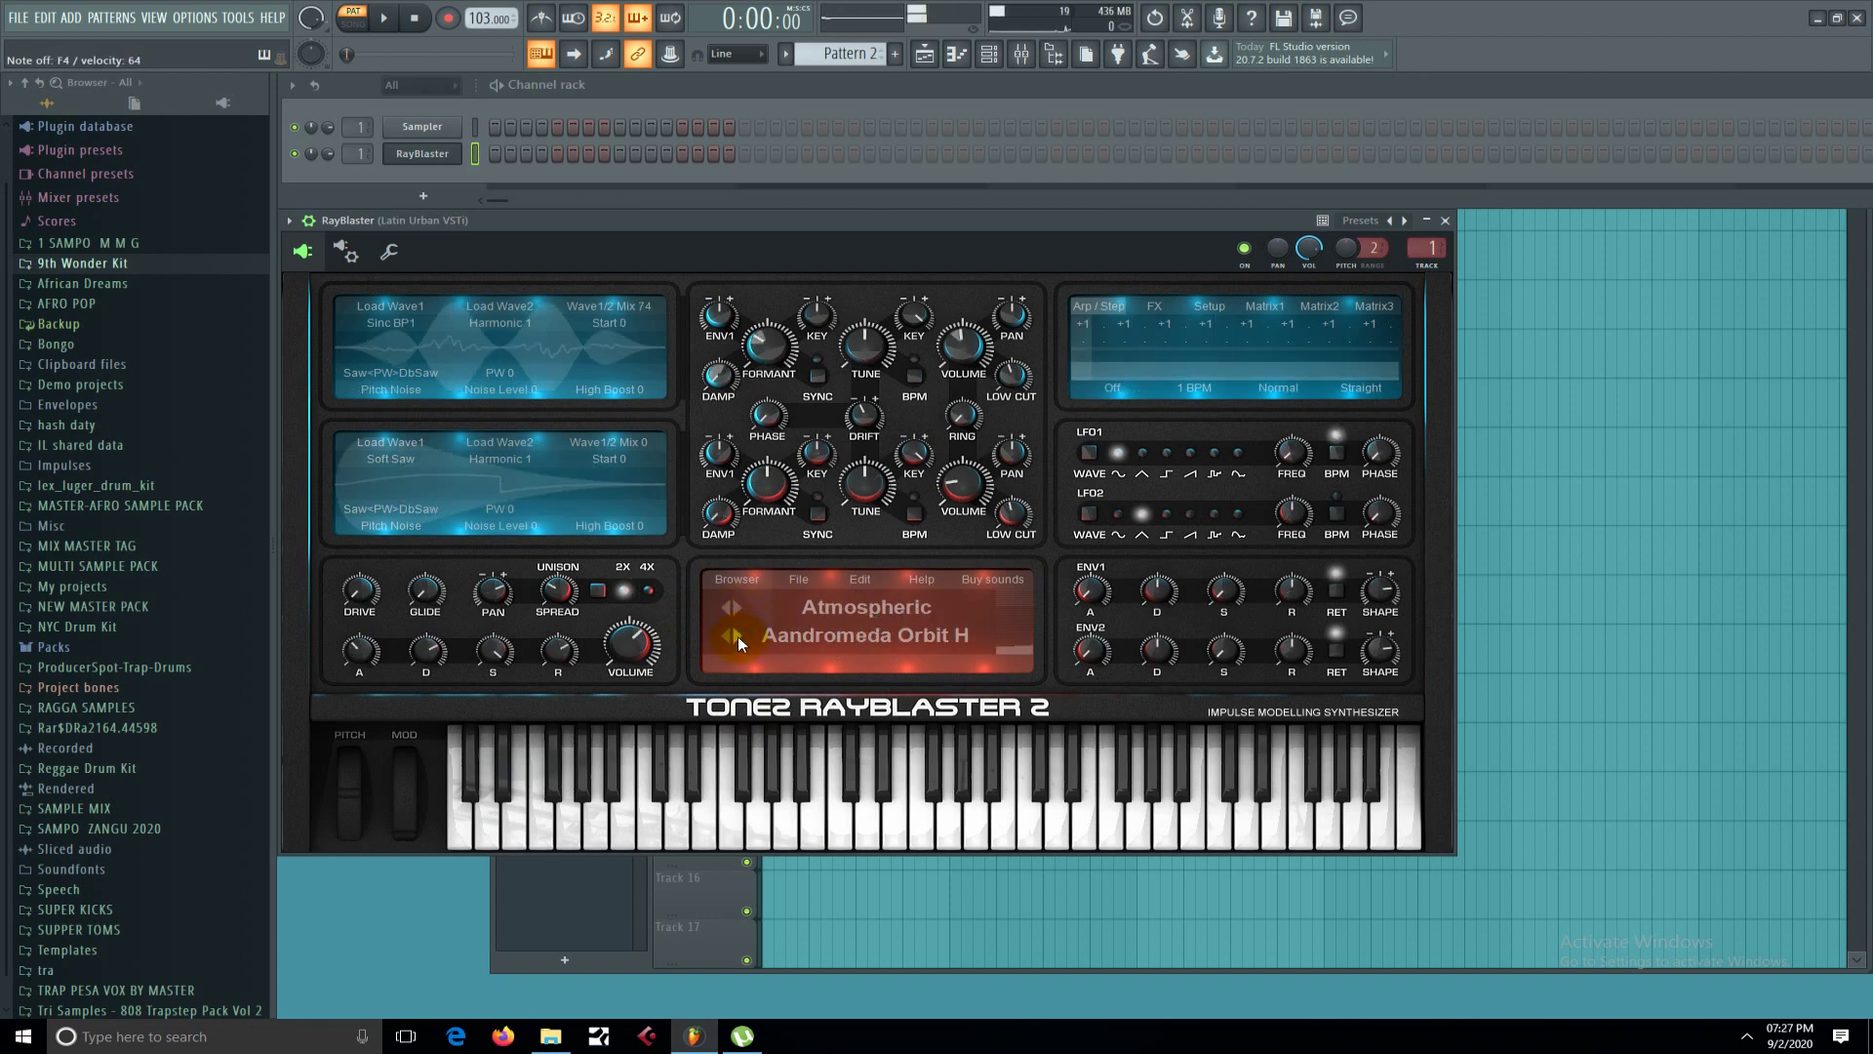
{"action": "left_click", "coordinate": [738, 636]}
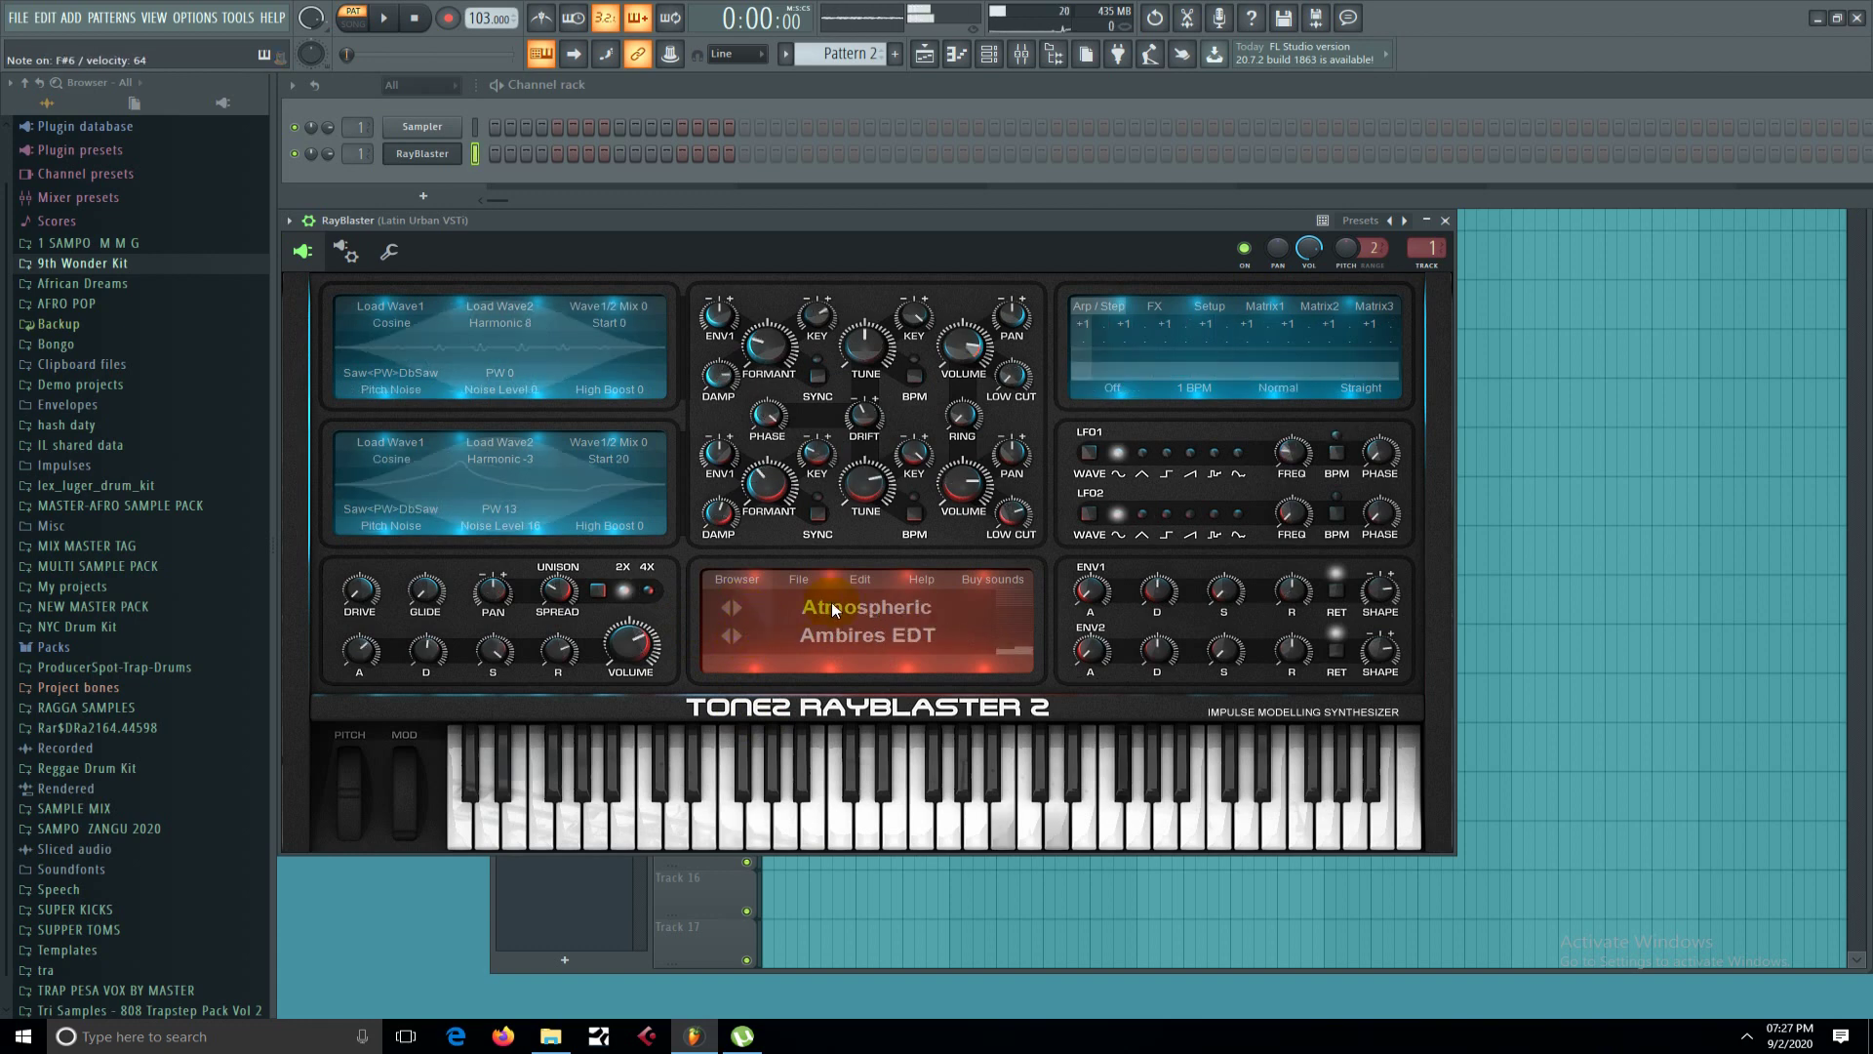
{"action": "left_click", "coordinate": [738, 609]}
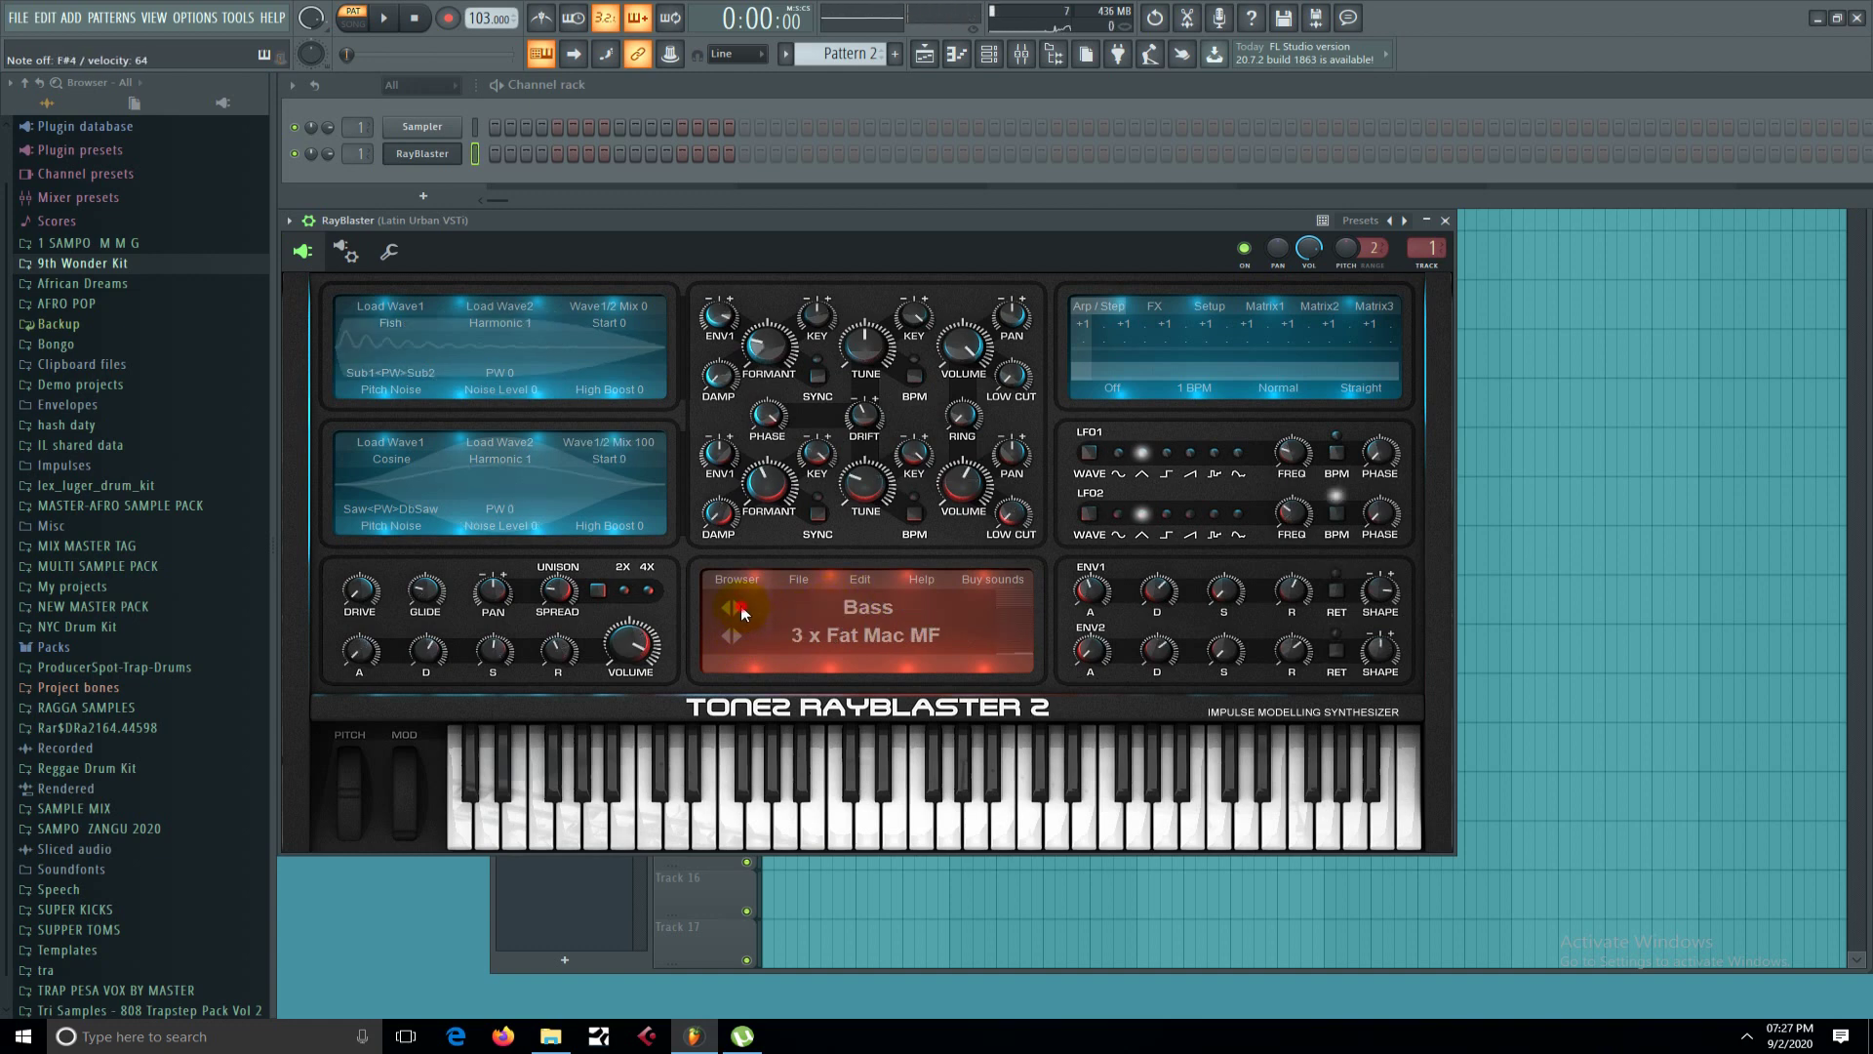
Audition RayBlaster's Demo Ambisphere, Demo DeepSpace and Demo EpicPads categories, ending on the Aries MxS preset.
{"action": "left_click", "coordinate": [741, 606]}
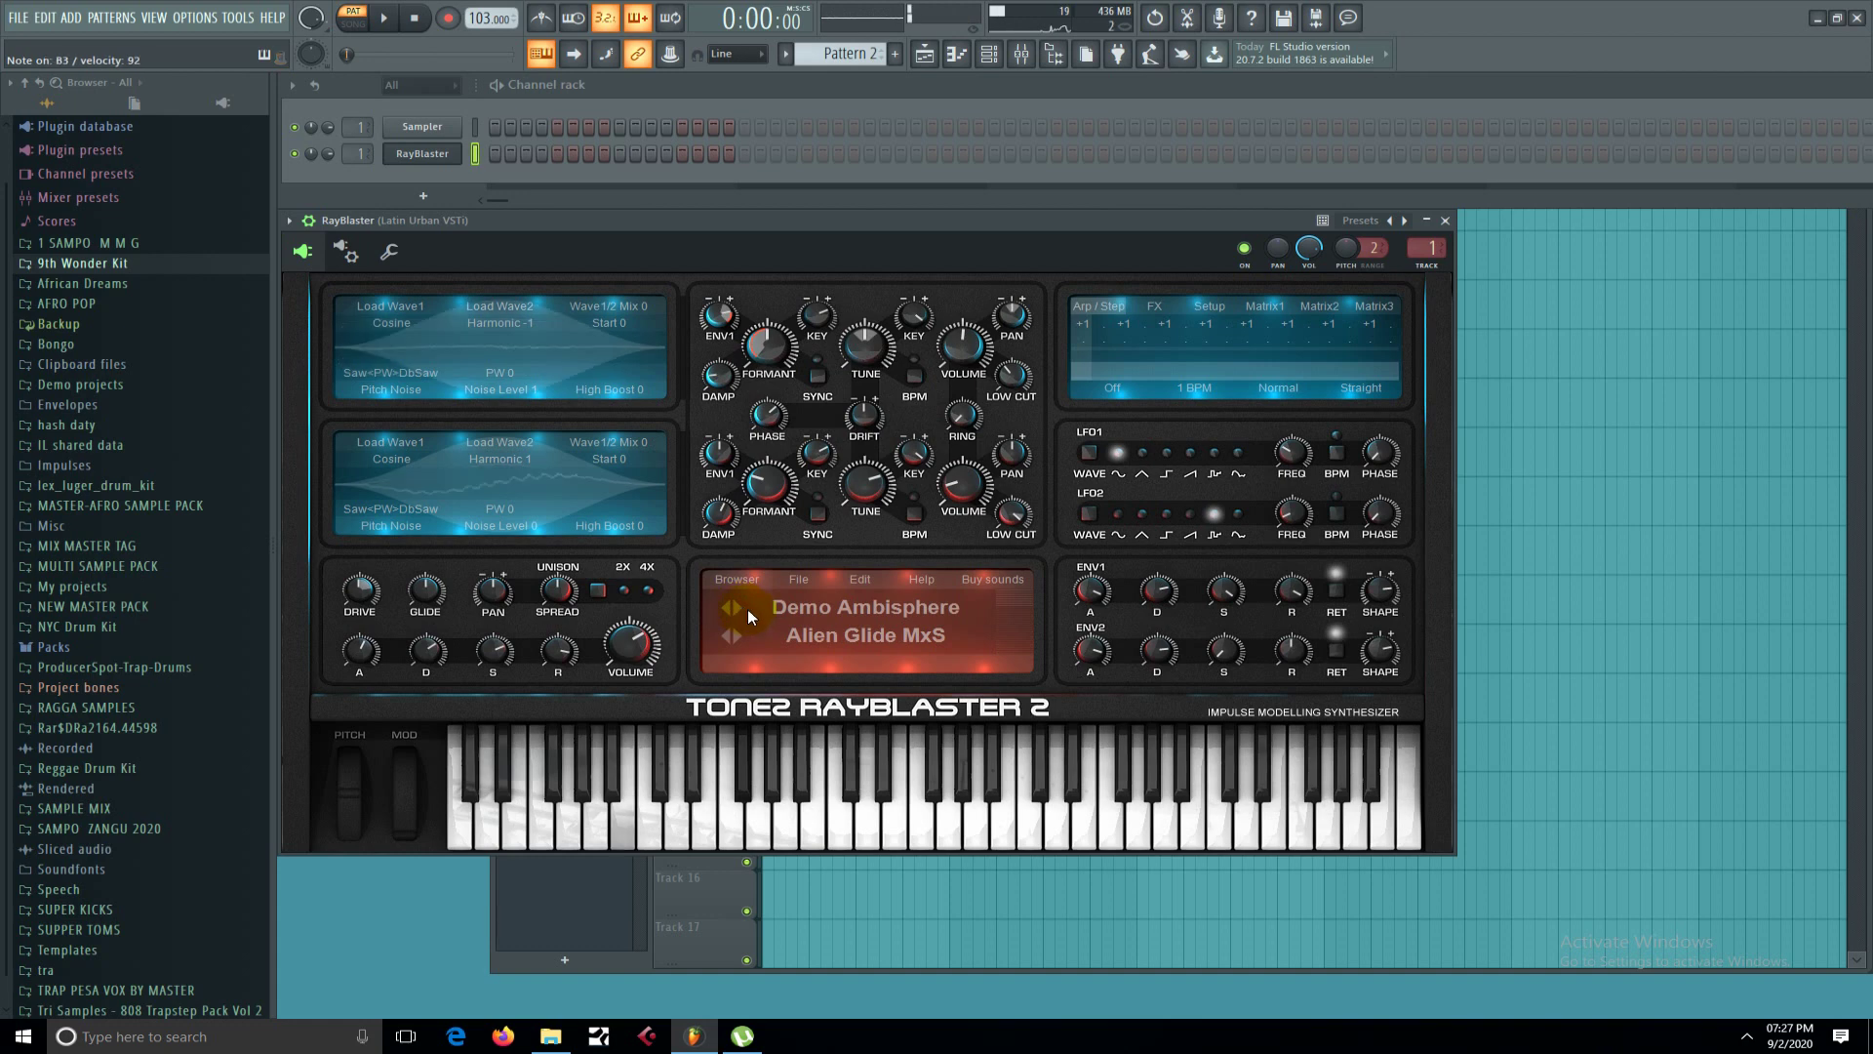
{"action": "left_click", "coordinate": [740, 609]}
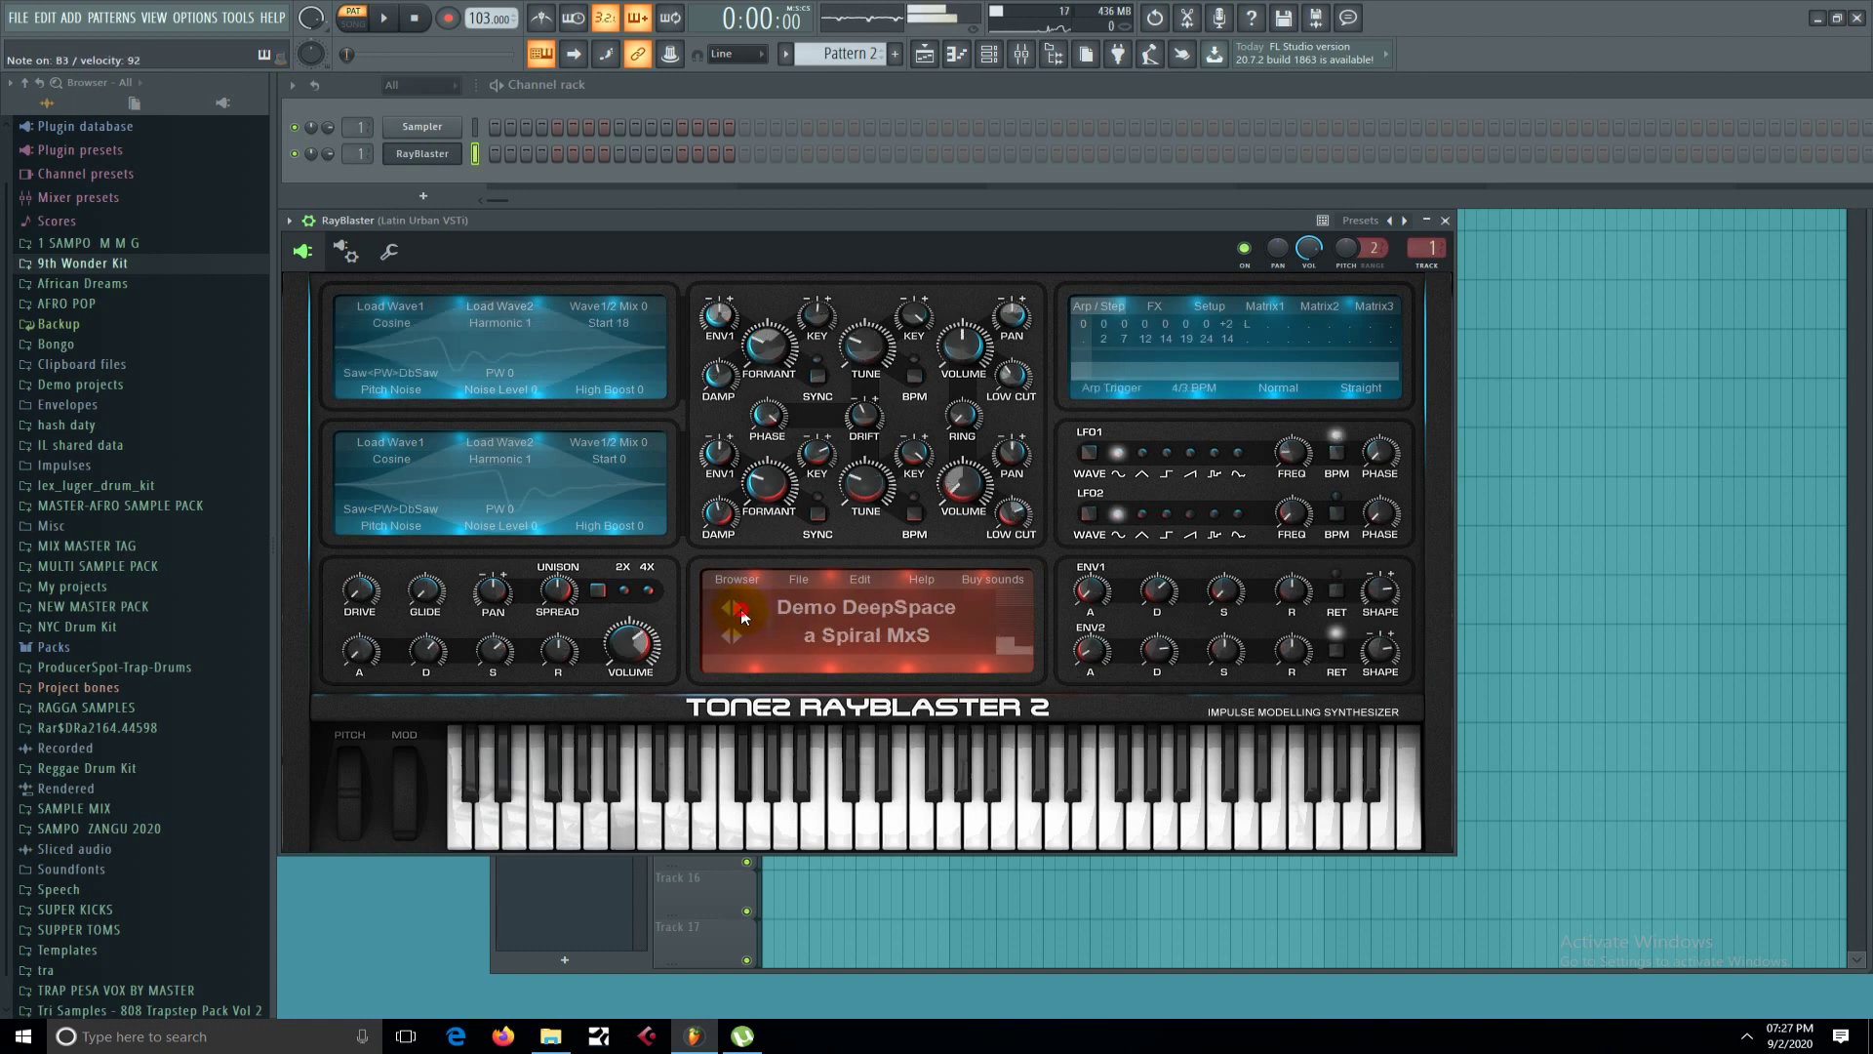
{"action": "left_click", "coordinate": [740, 609]}
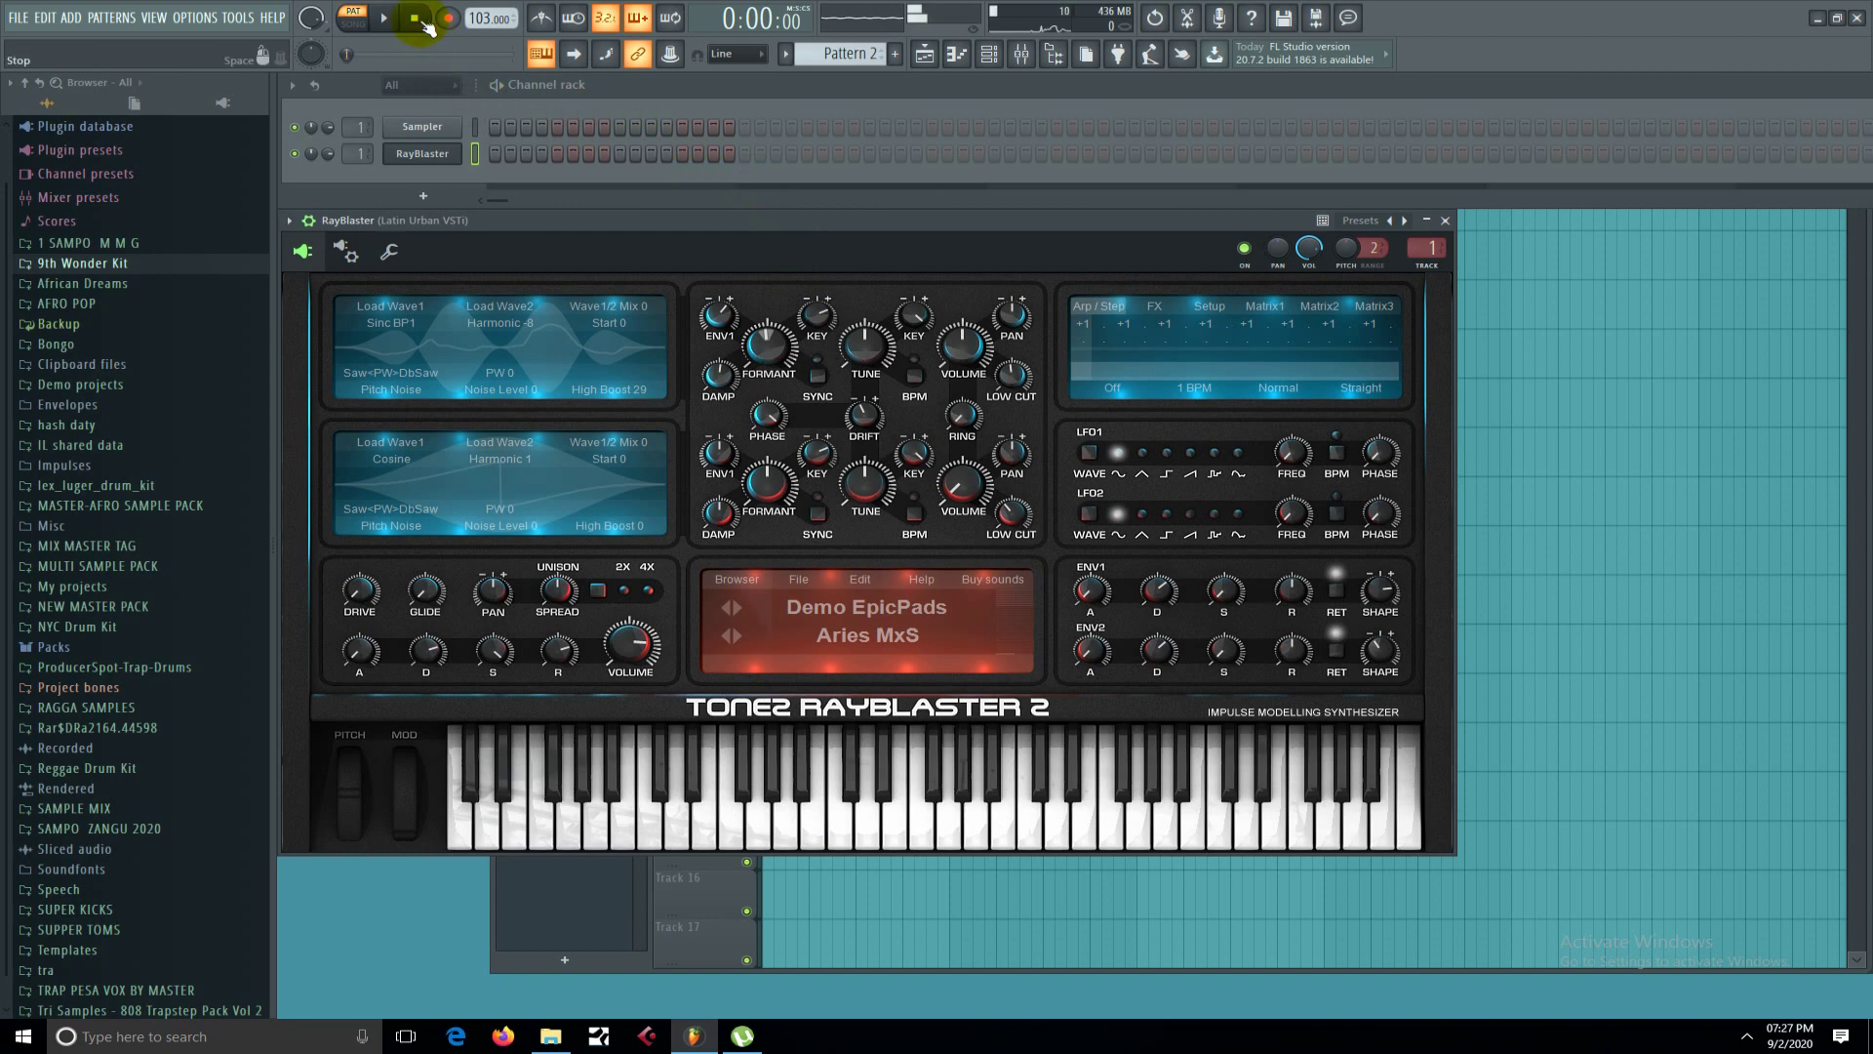
Replace RayBlaster with Loom on the same channel and reposition its window.
{"action": "right_click", "coordinate": [447, 153]}
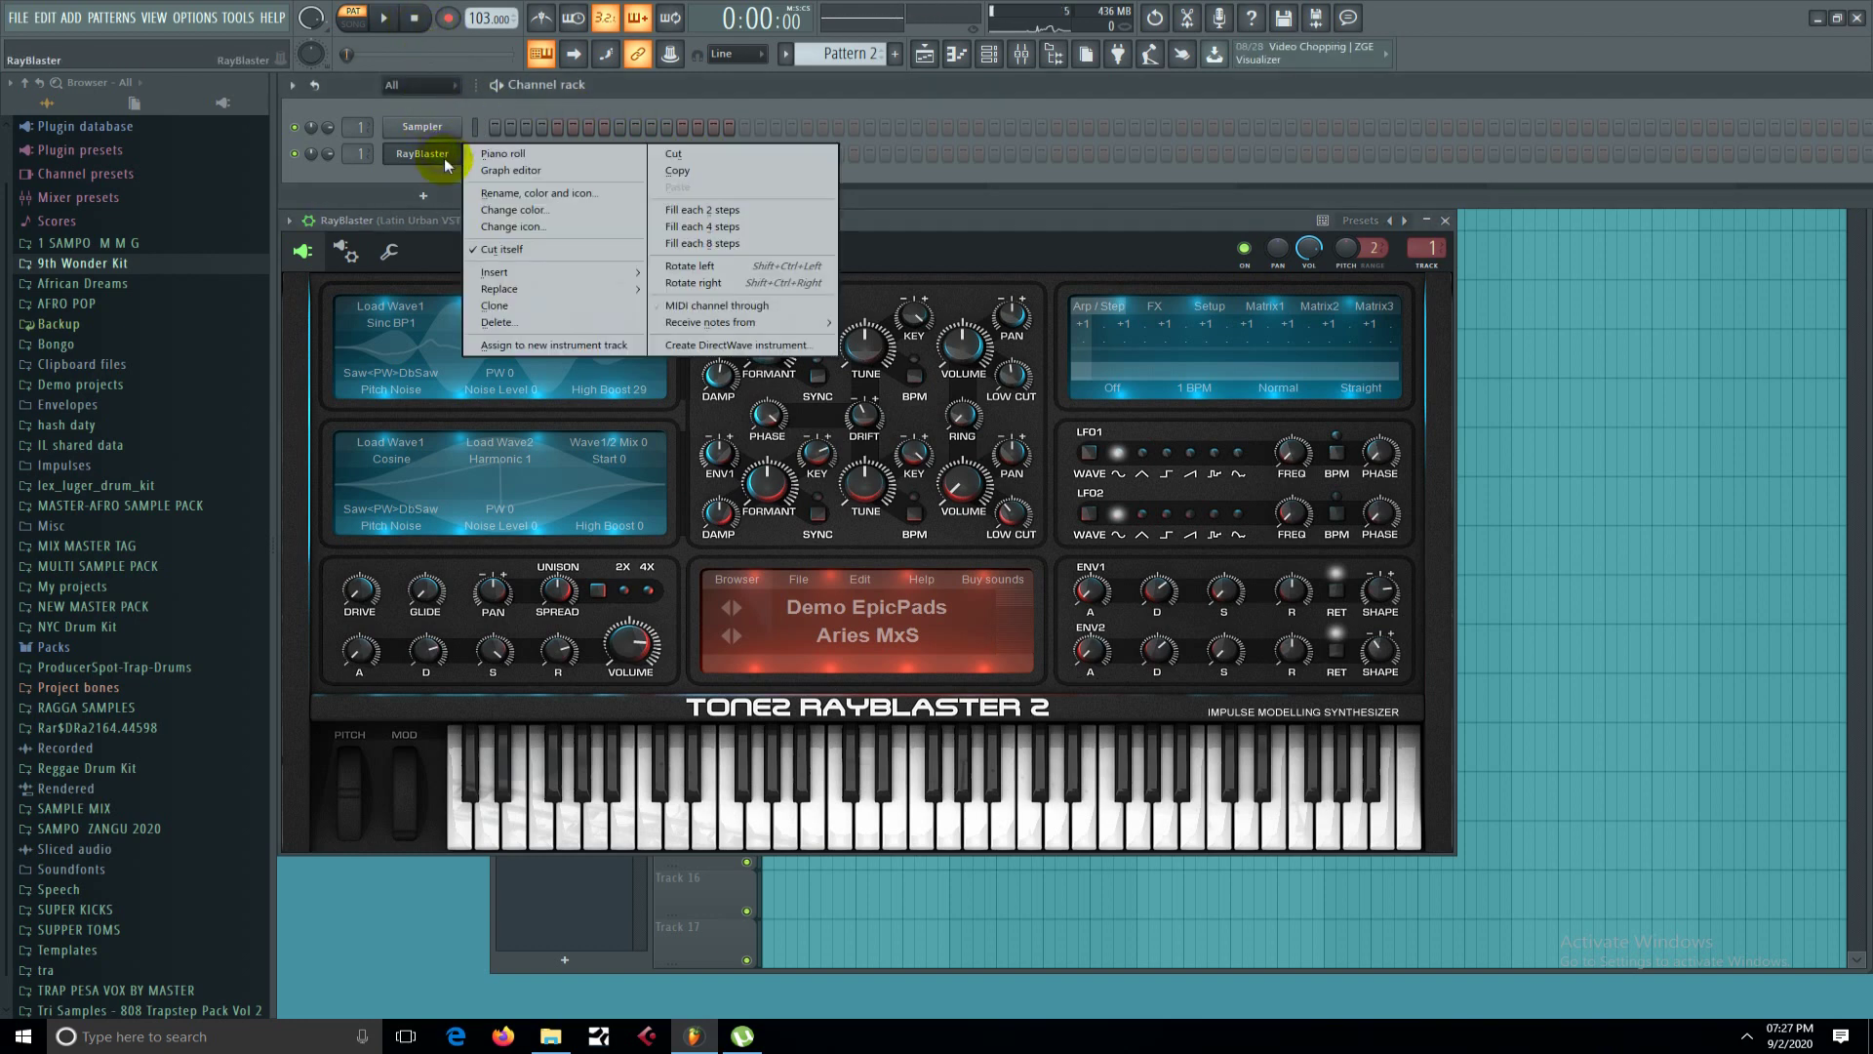
{"action": "mouse_move", "coordinate": [620, 289]}
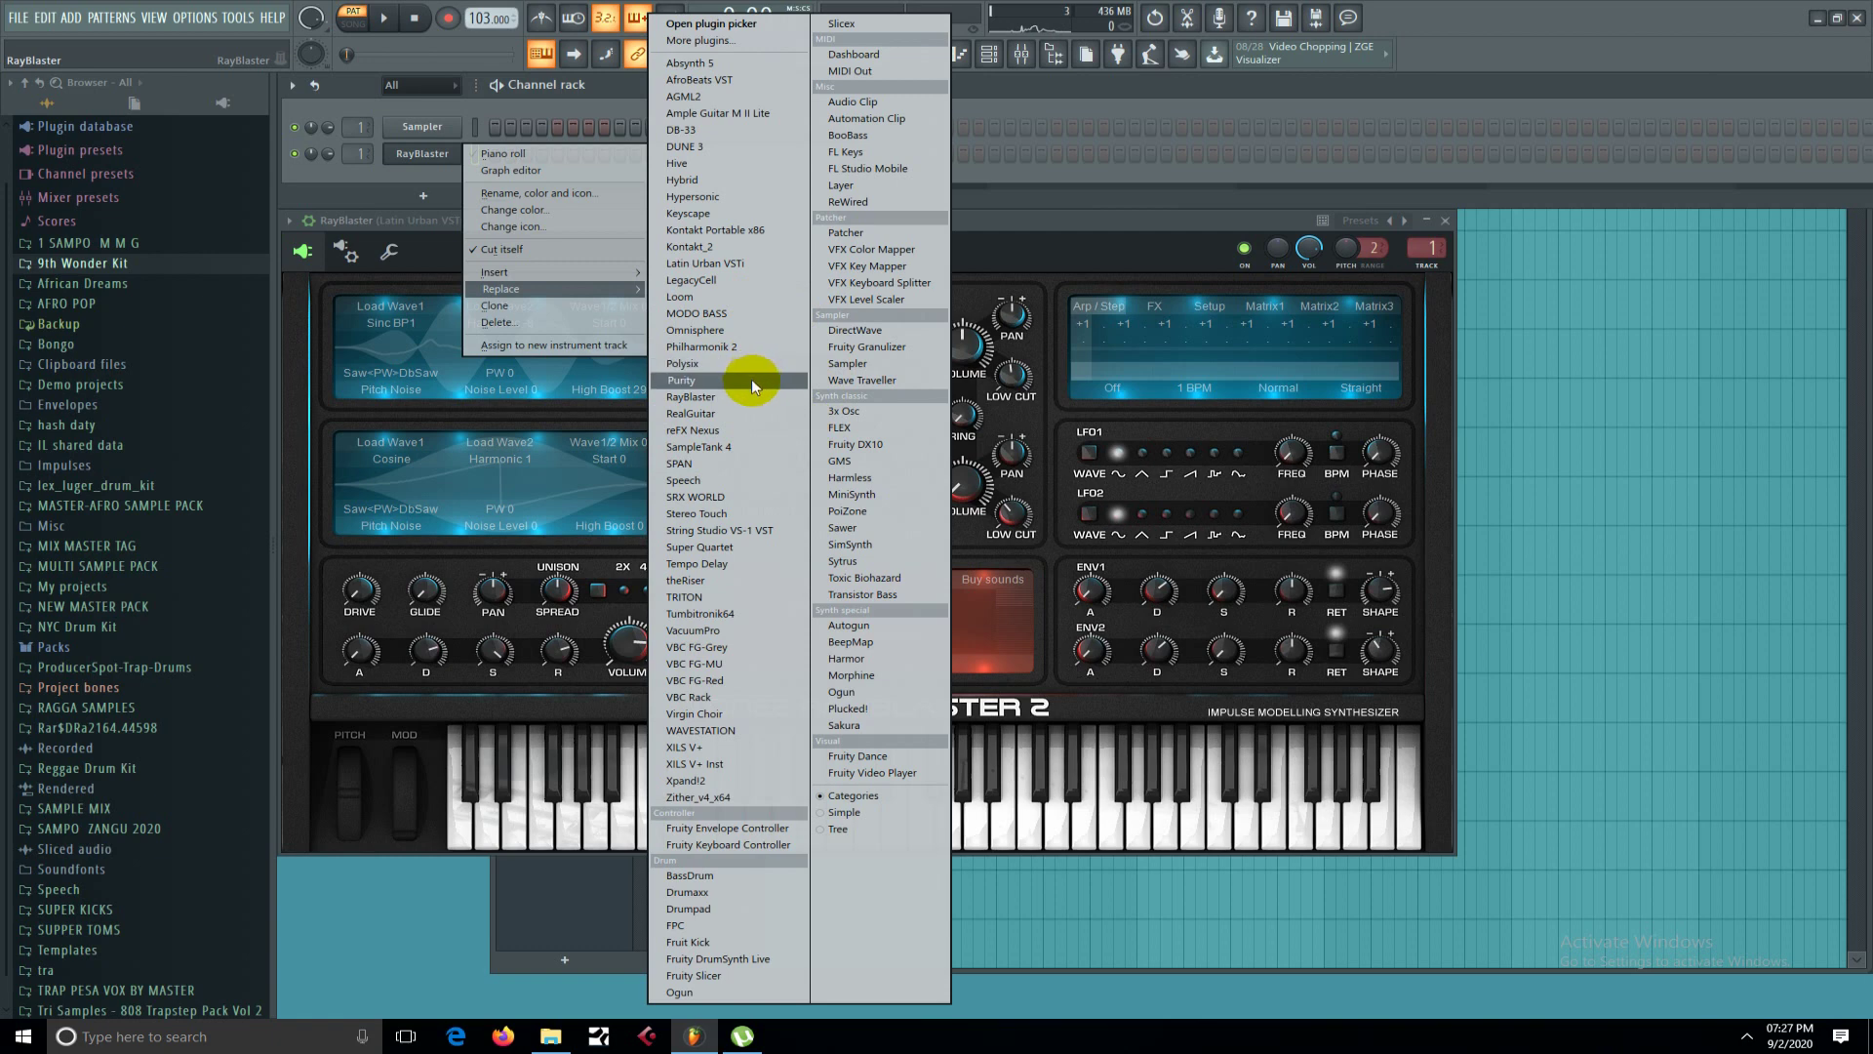
{"action": "left_click", "coordinate": [714, 298]}
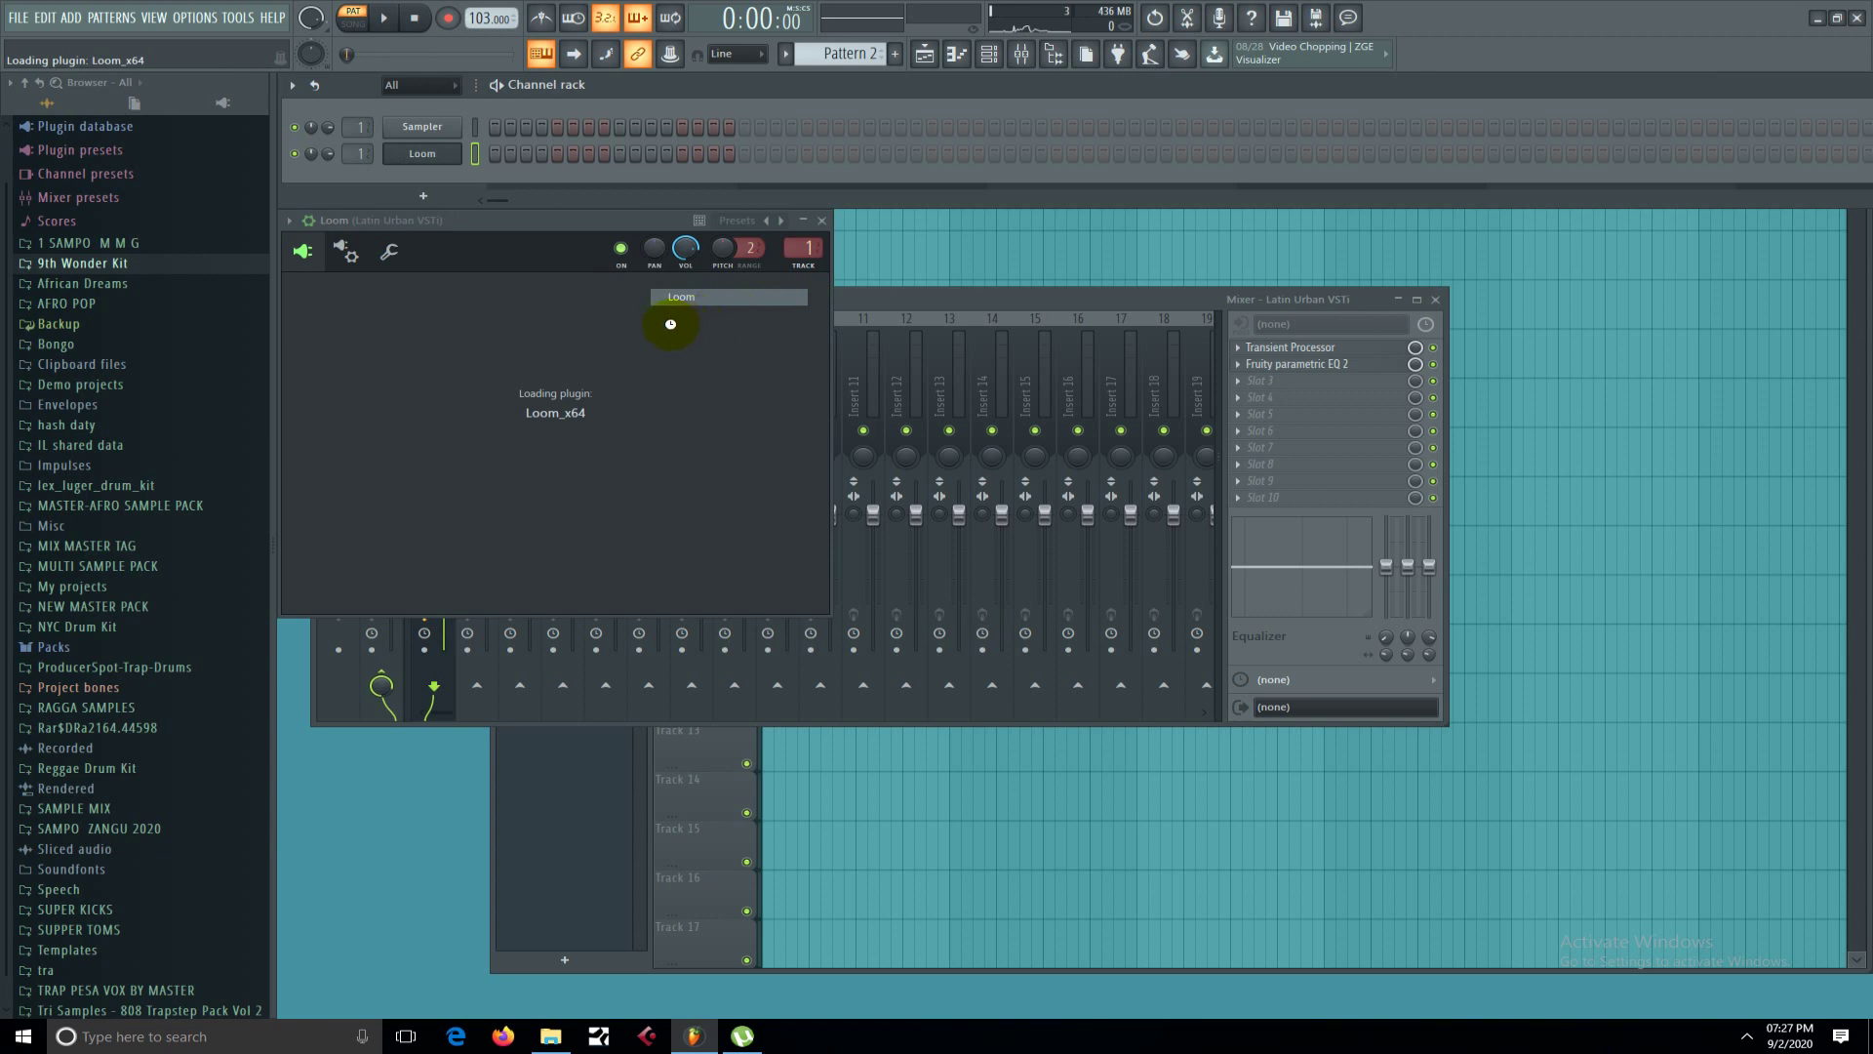
{"action": "mouse_move", "coordinate": [669, 226]}
{"action": "left_mouse_down"}
{"action": "mouse_move", "coordinate": [741, 209]}
{"action": "mouse_move", "coordinate": [705, 226]}
{"action": "left_mouse_up"}
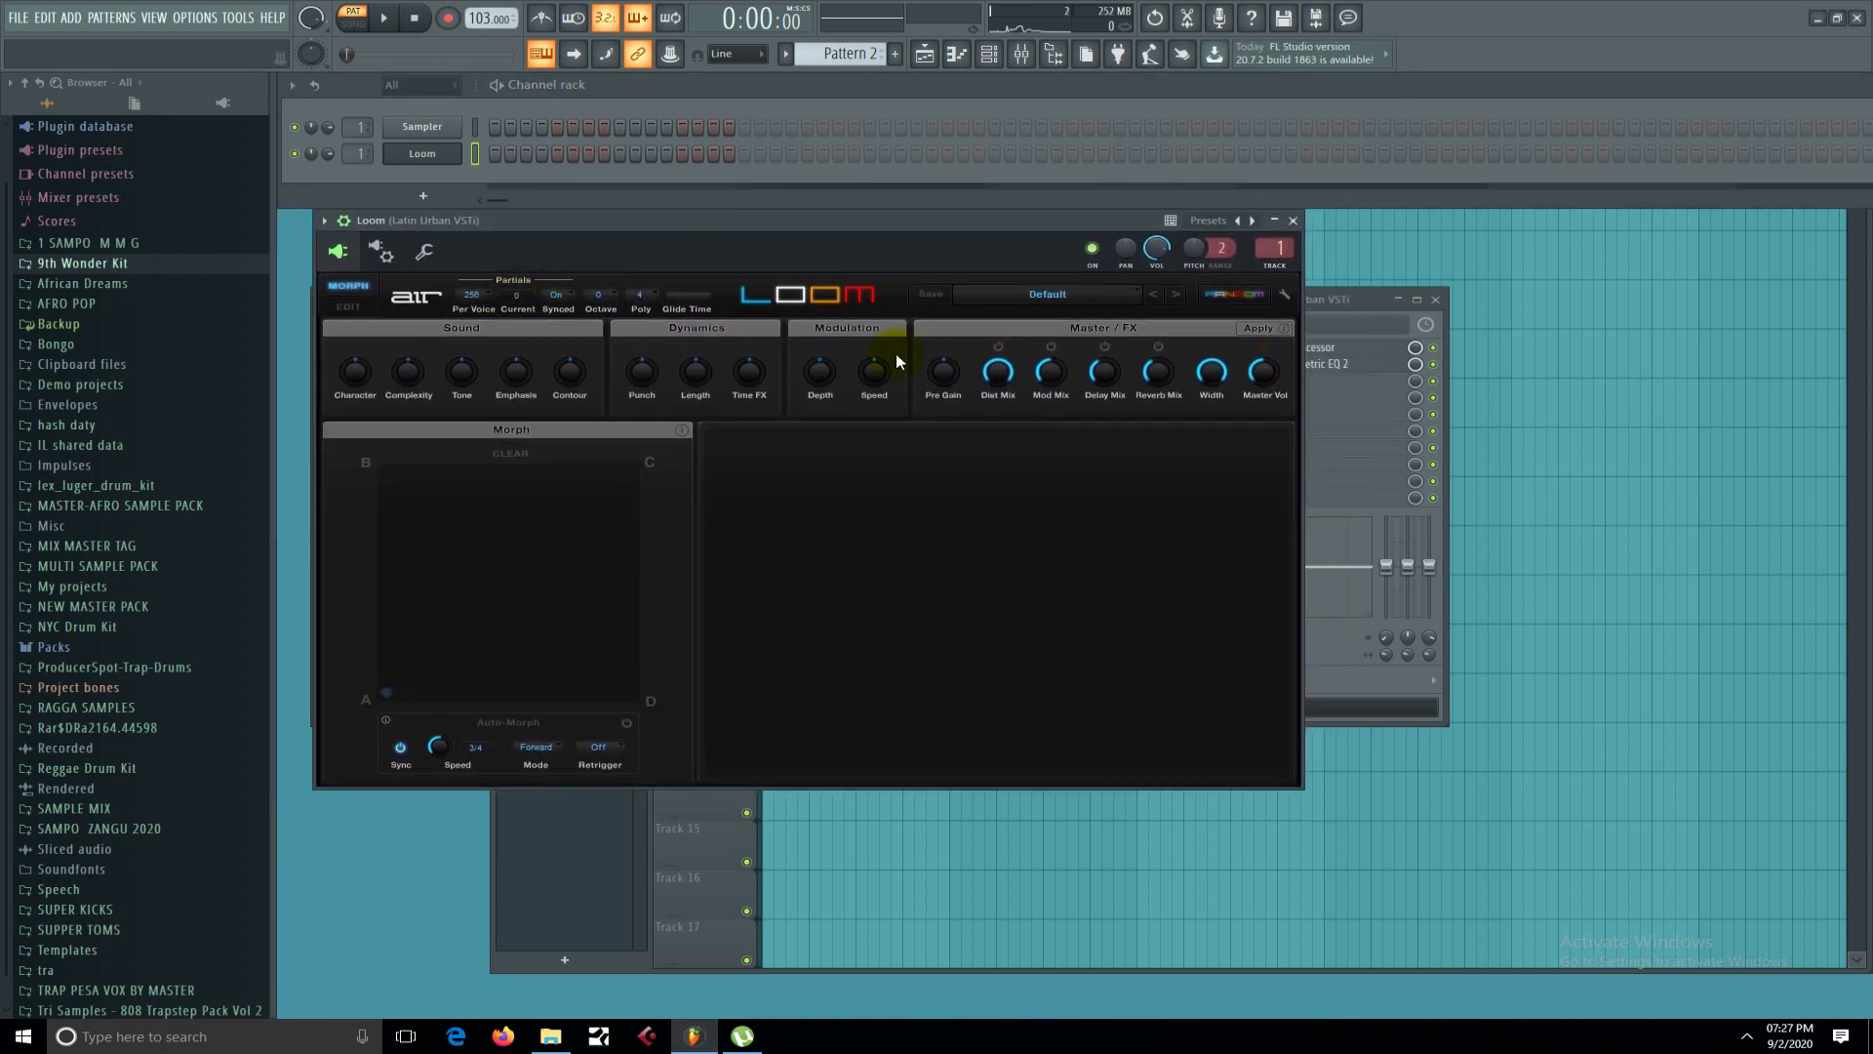
Audition Loom's SFX presets backward from Default to Syster, and return forward past Womb to Default.
{"action": "left_click", "coordinate": [1131, 291]}
{"action": "left_click", "coordinate": [1154, 294]}
{"action": "left_click", "coordinate": [1157, 294]}
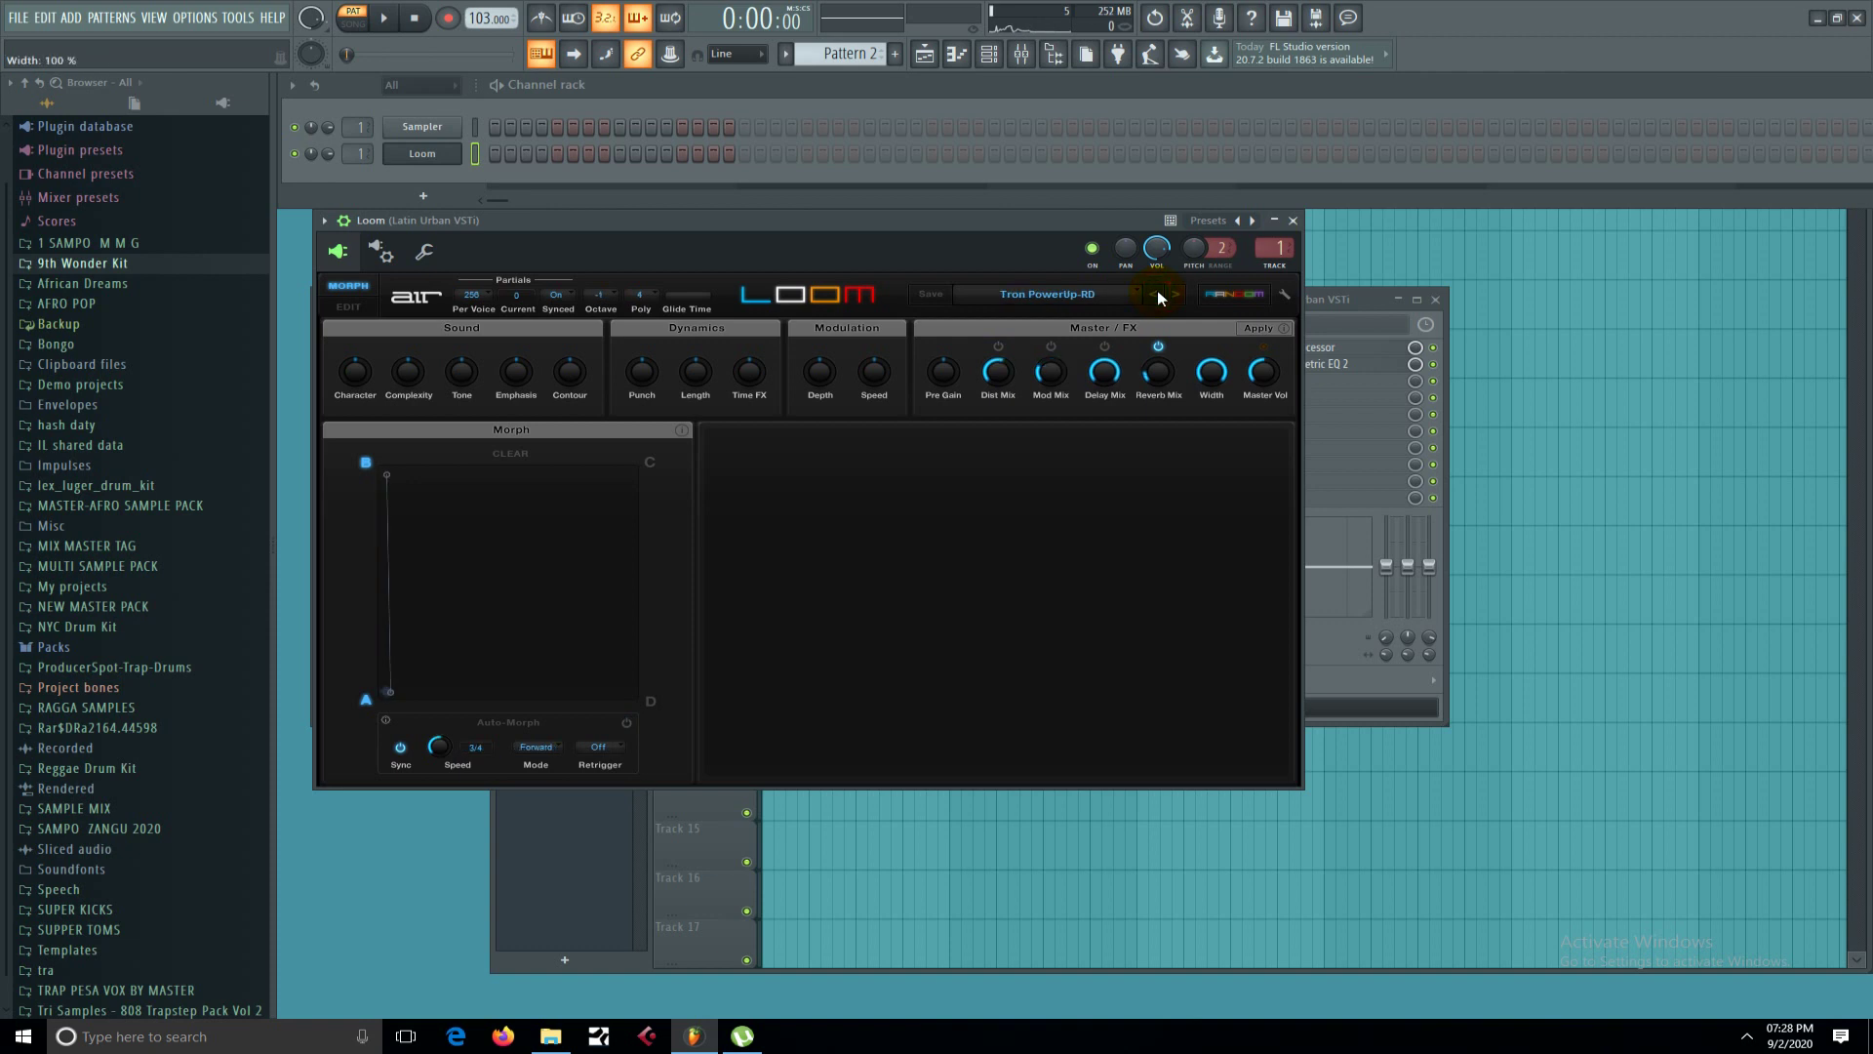
{"action": "left_click", "coordinate": [1157, 295]}
{"action": "left_click", "coordinate": [1134, 292]}
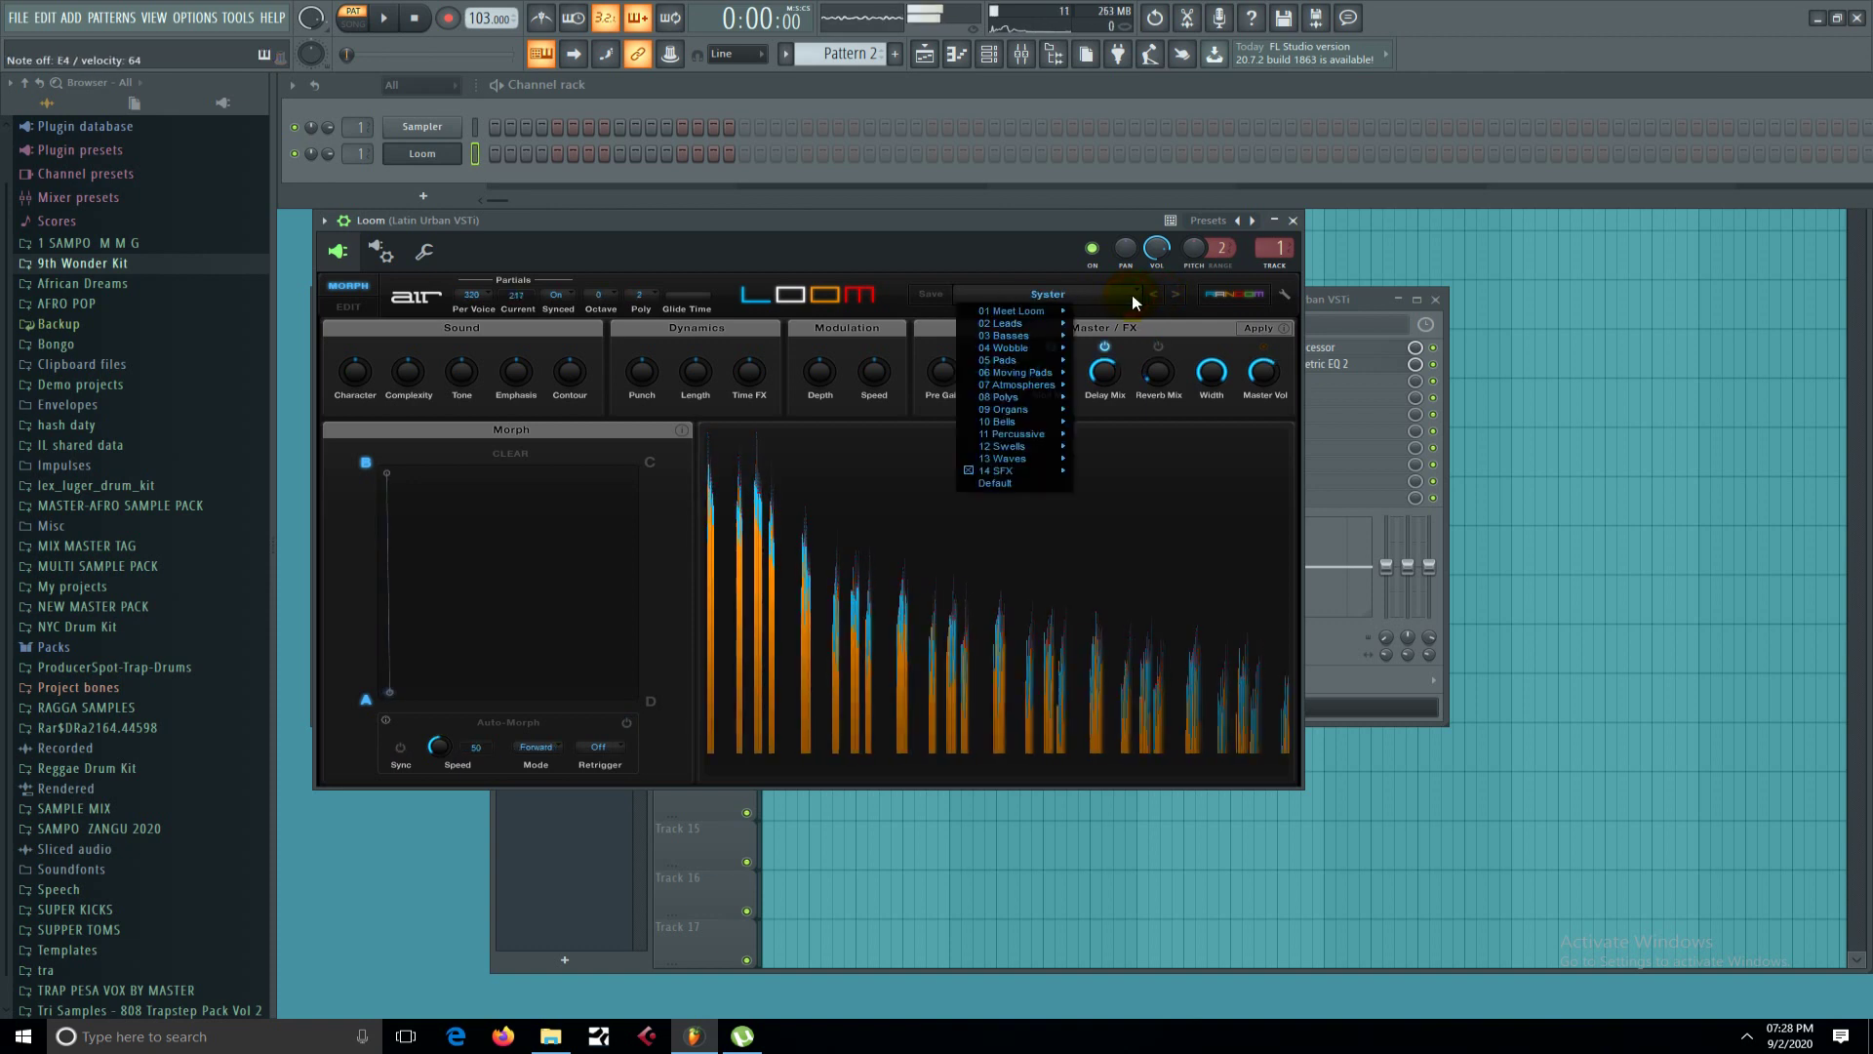
{"action": "left_click", "coordinate": [1155, 296]}
{"action": "left_click", "coordinate": [1175, 298]}
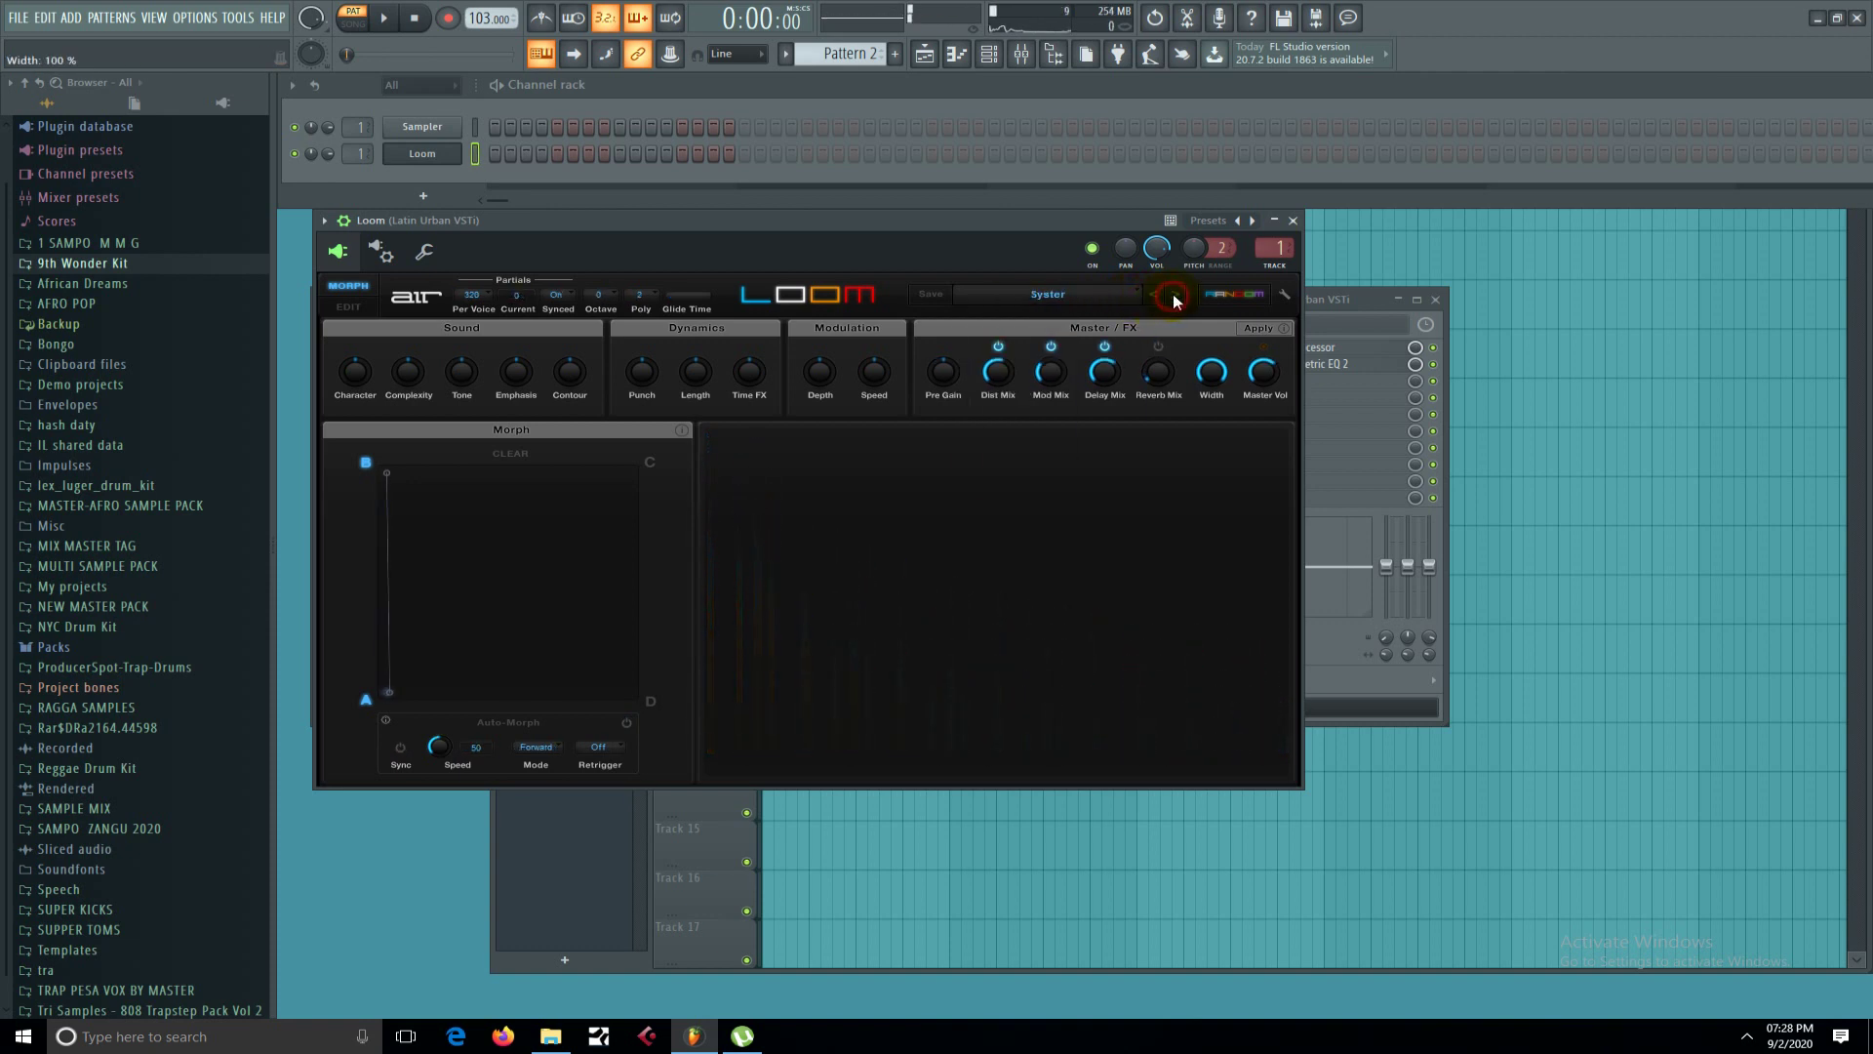
{"action": "left_click", "coordinate": [1174, 298]}
{"action": "left_click", "coordinate": [1174, 297]}
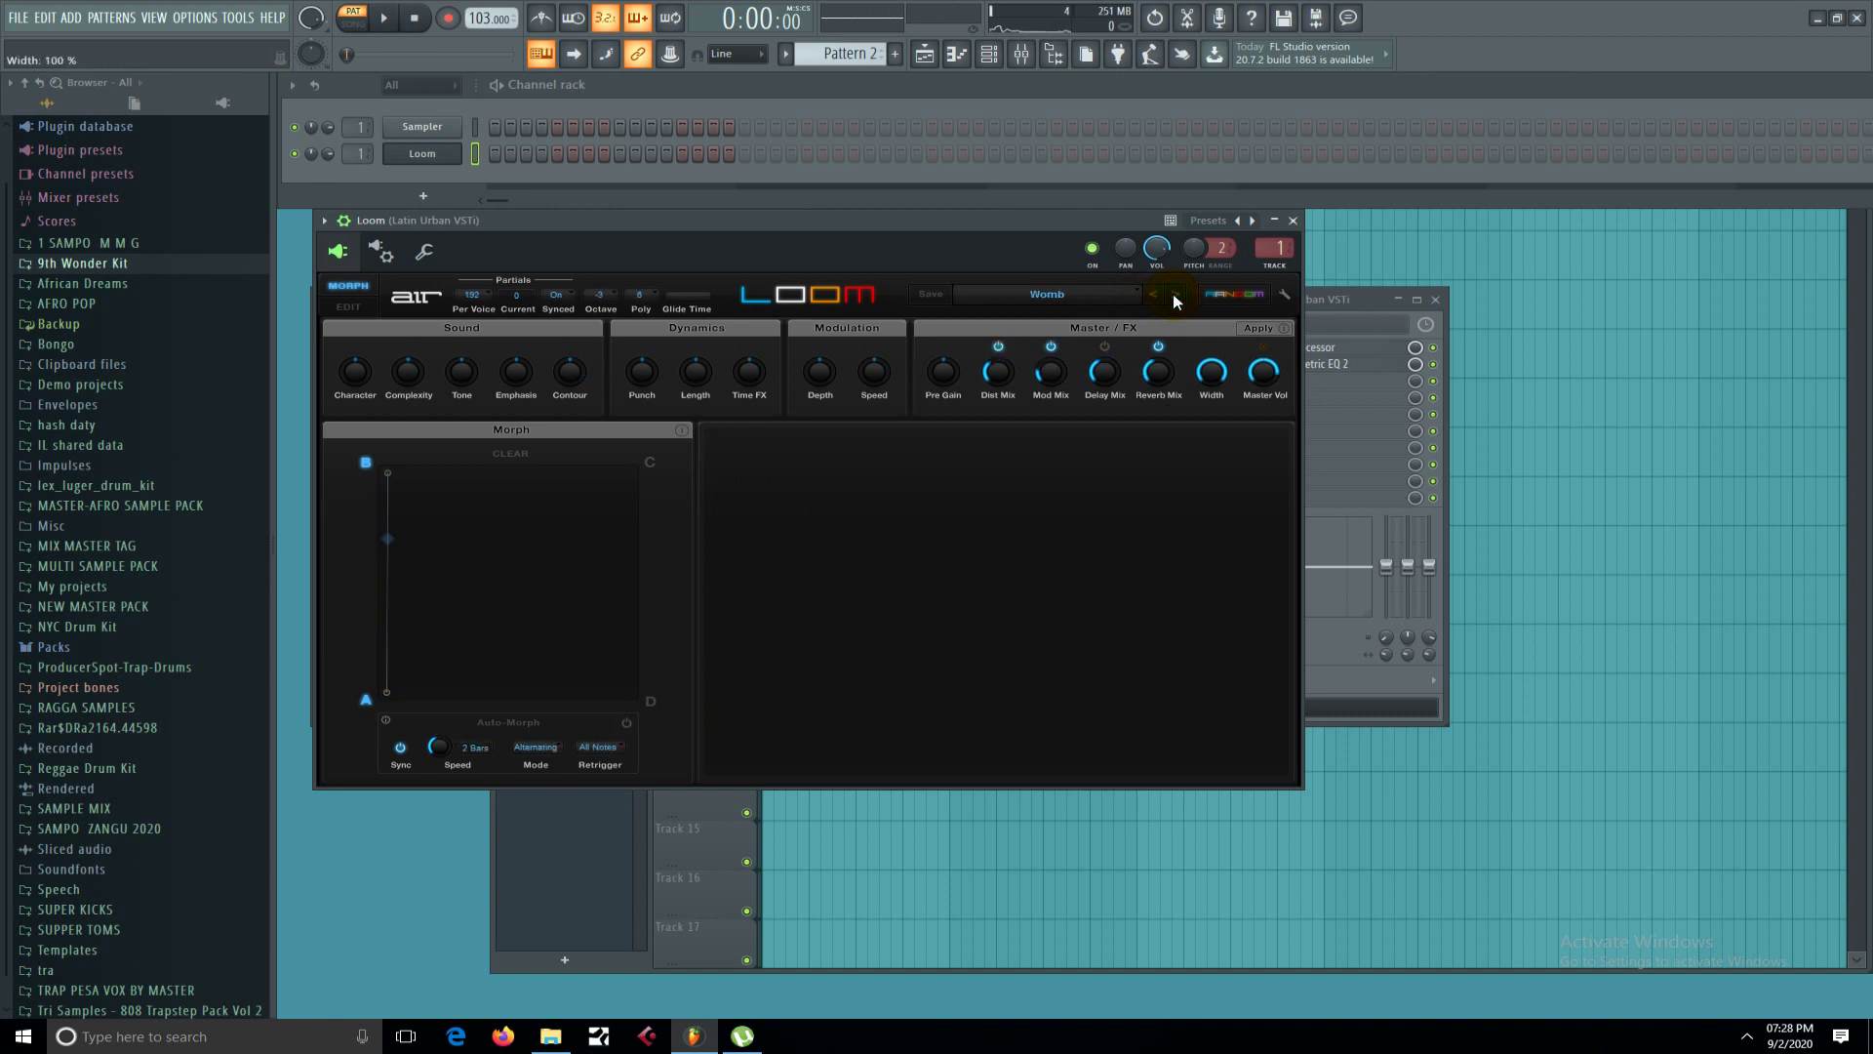
{"action": "left_click", "coordinate": [1175, 297]}
{"action": "left_click", "coordinate": [1175, 297]}
{"action": "left_click", "coordinate": [1175, 298]}
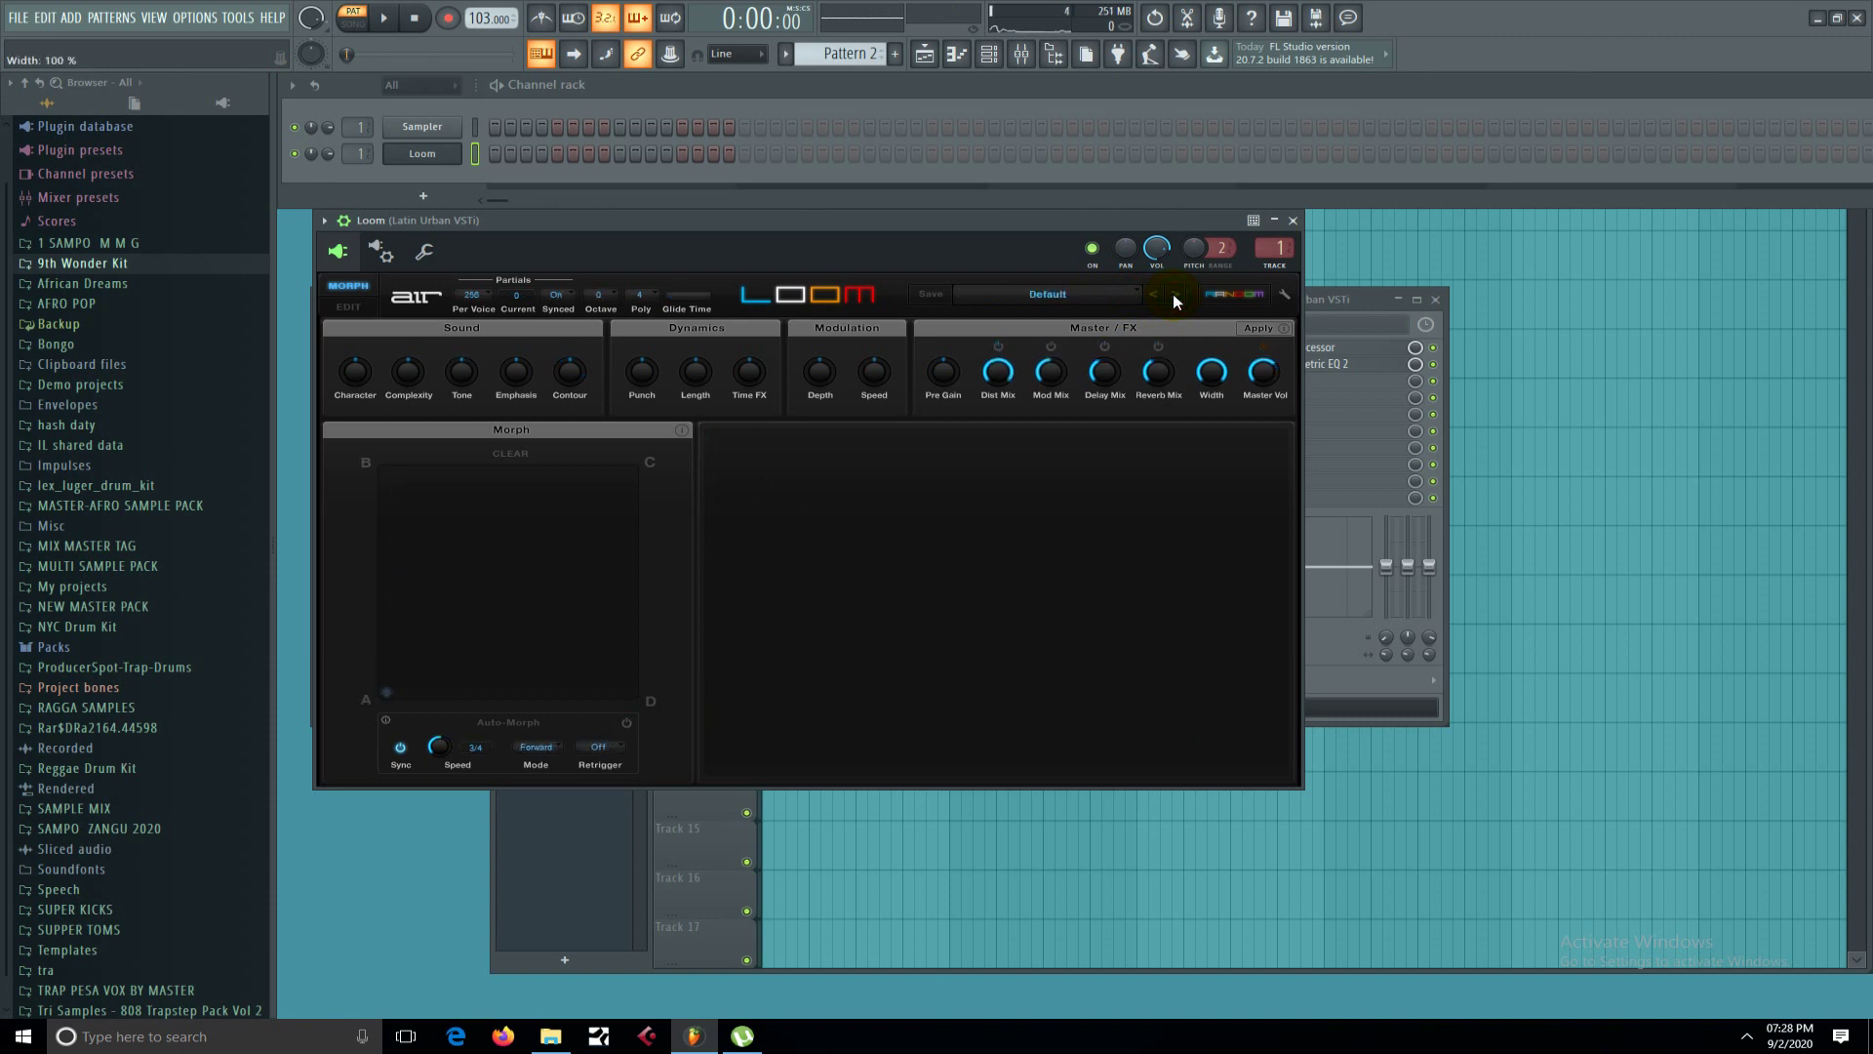
Audition Loom's numbered presets in order from Default through 43 Crystalizer-RD and on past 44 Intro Vert.
{"action": "left_click", "coordinate": [1175, 298]}
{"action": "left_click", "coordinate": [1175, 298]}
{"action": "left_click", "coordinate": [1175, 297]}
{"action": "left_click", "coordinate": [1175, 297]}
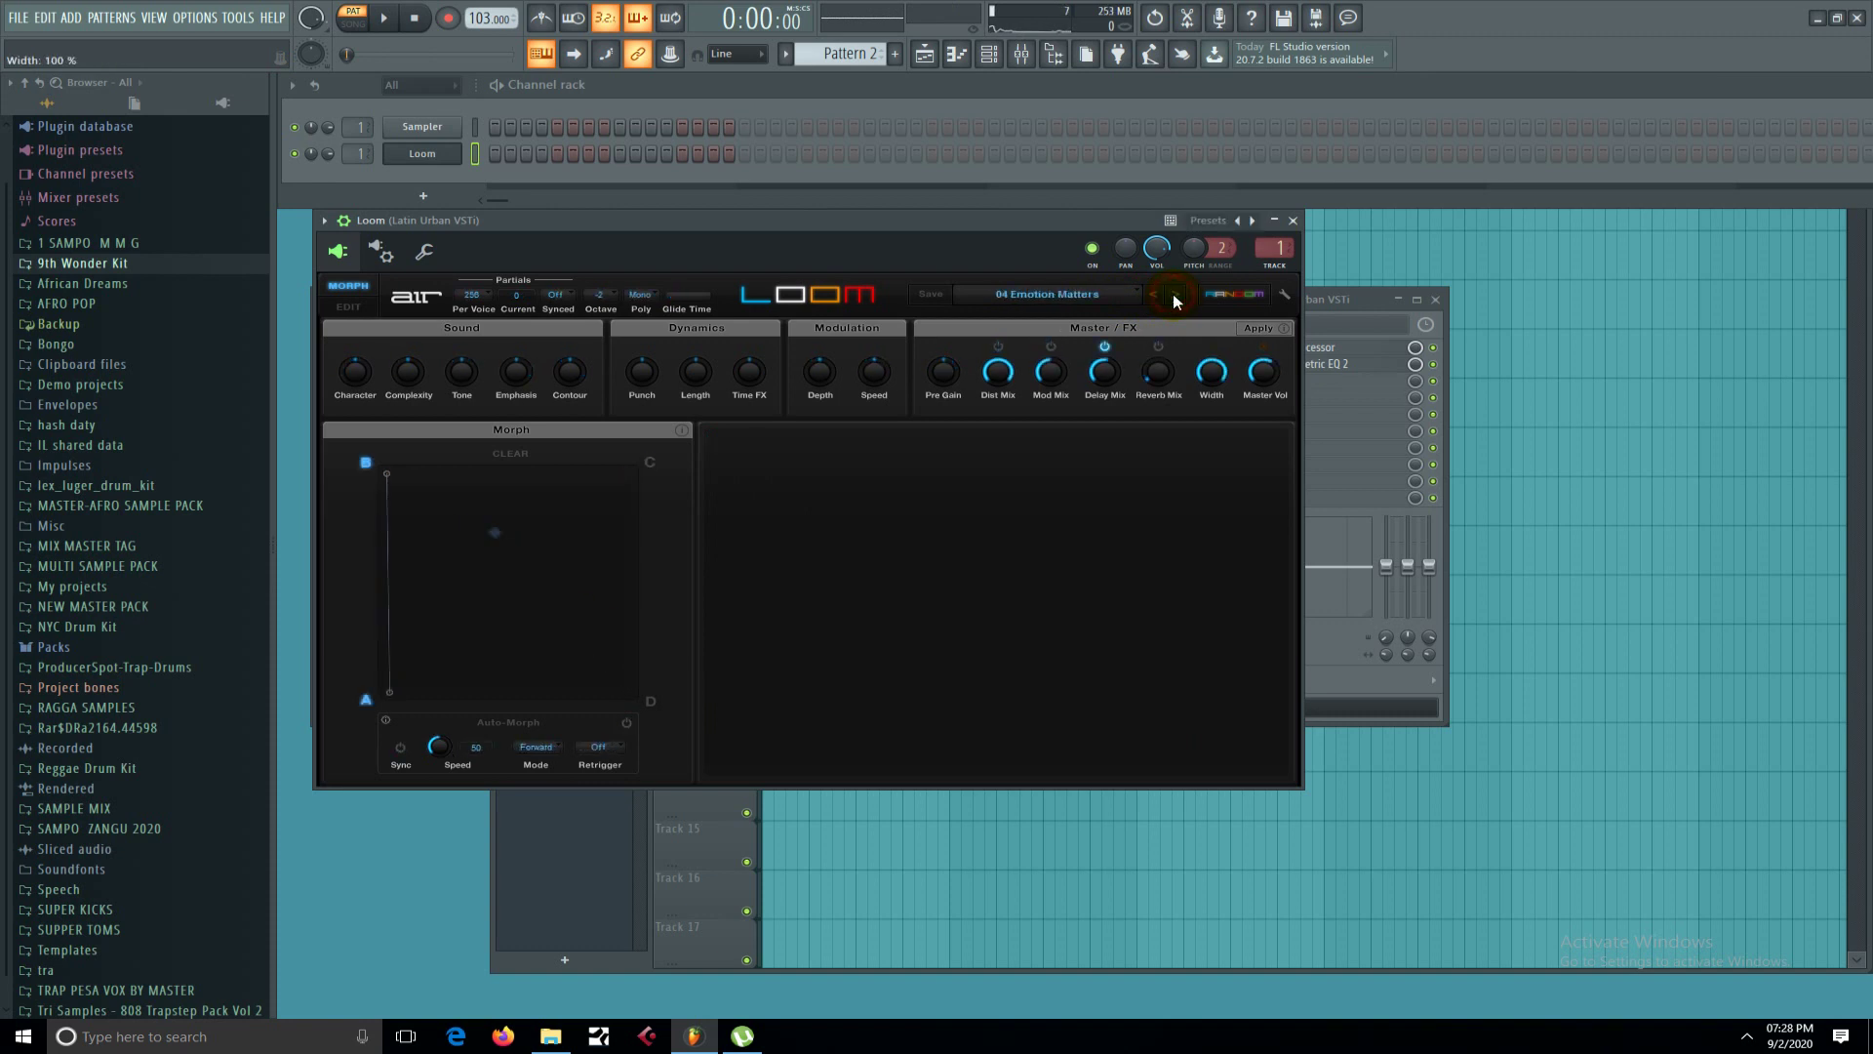
{"action": "left_click", "coordinate": [1174, 298]}
{"action": "left_click", "coordinate": [1175, 297]}
{"action": "left_click", "coordinate": [1175, 298]}
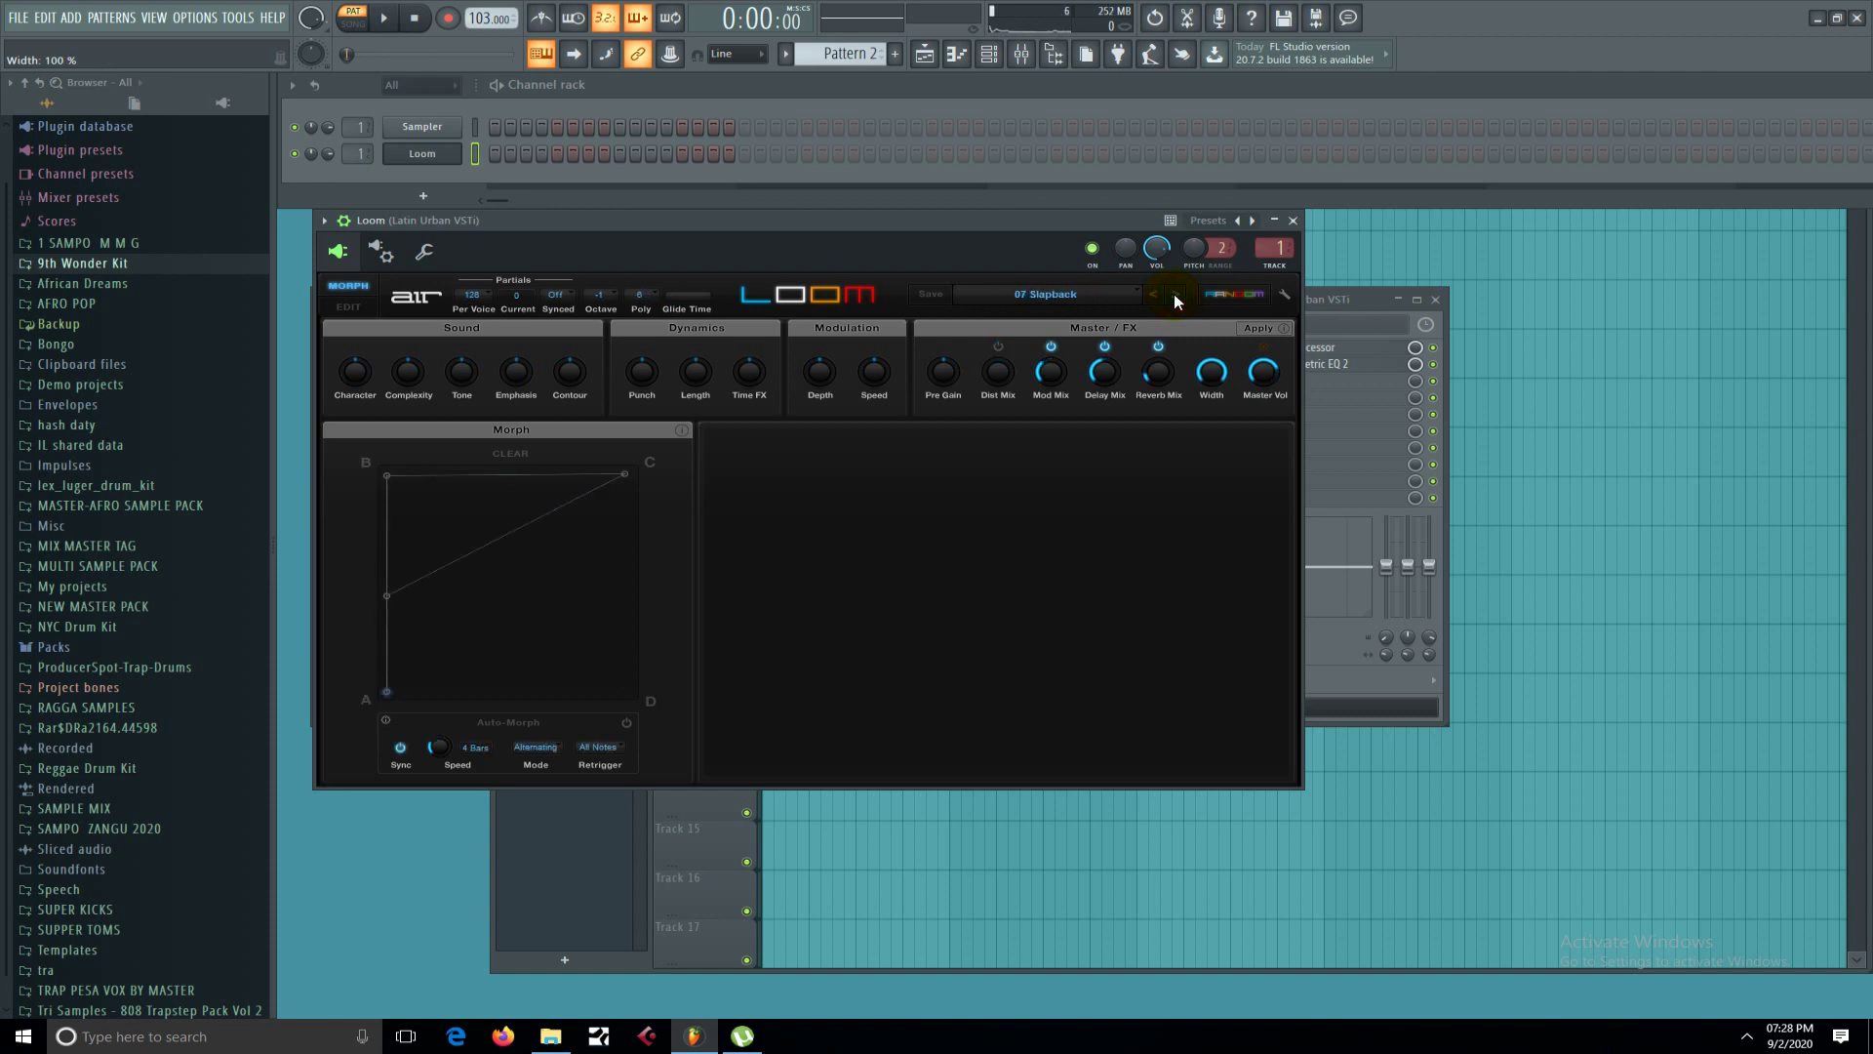
{"action": "left_click", "coordinate": [1175, 298]}
{"action": "left_click", "coordinate": [1174, 297]}
{"action": "left_click", "coordinate": [1175, 297]}
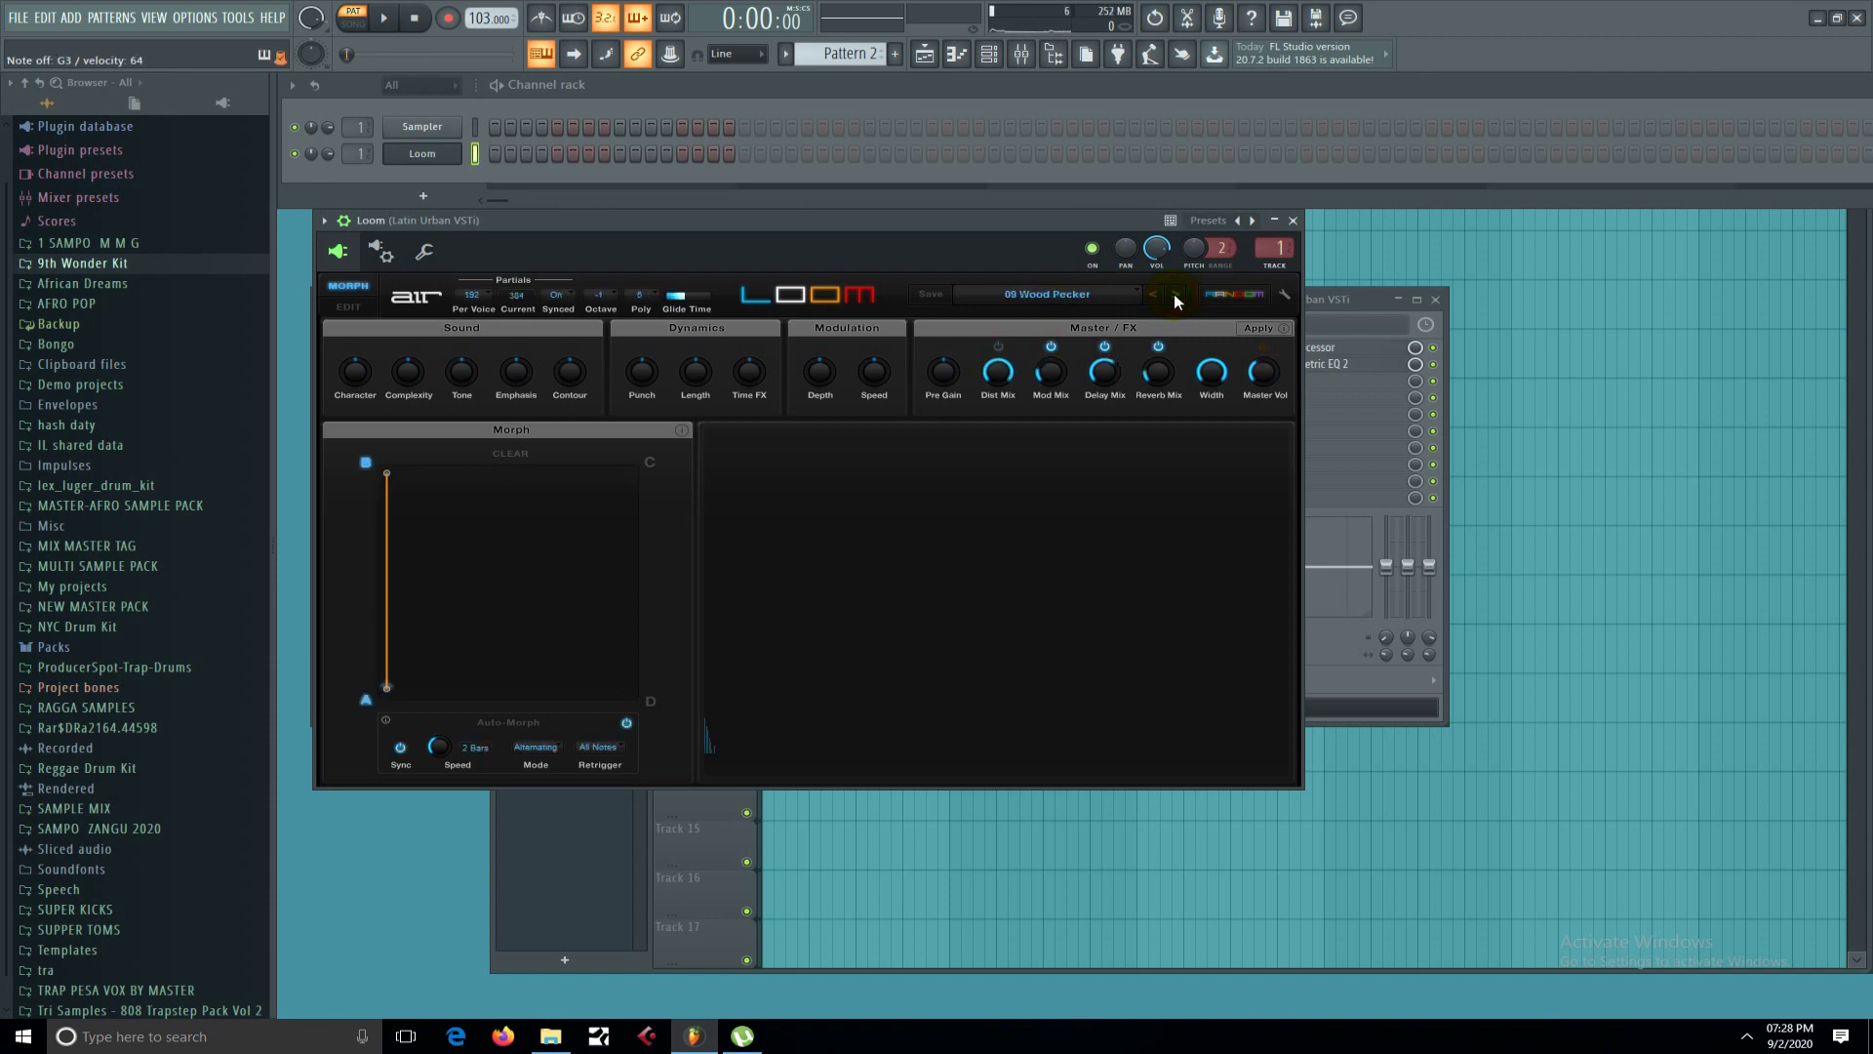
{"action": "left_click", "coordinate": [1174, 298]}
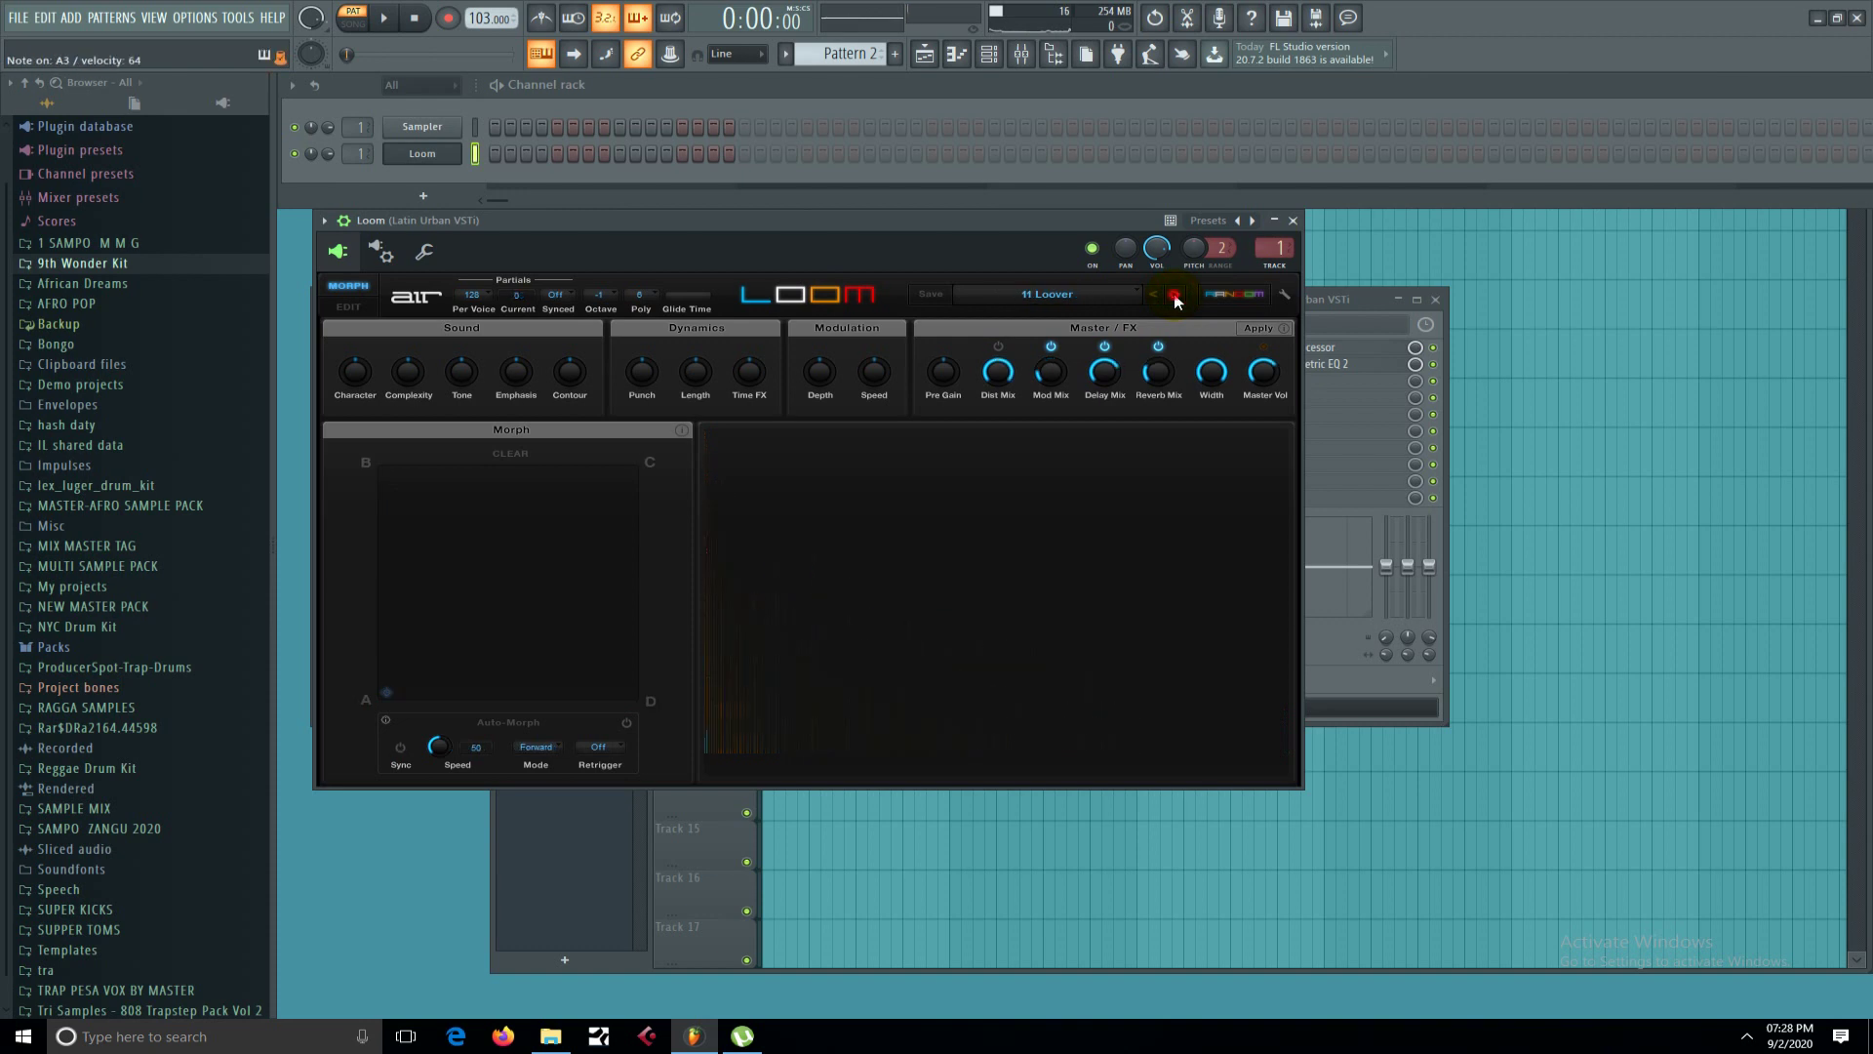
{"action": "left_click", "coordinate": [1174, 298]}
{"action": "left_click", "coordinate": [1174, 295]}
{"action": "left_click", "coordinate": [1175, 296]}
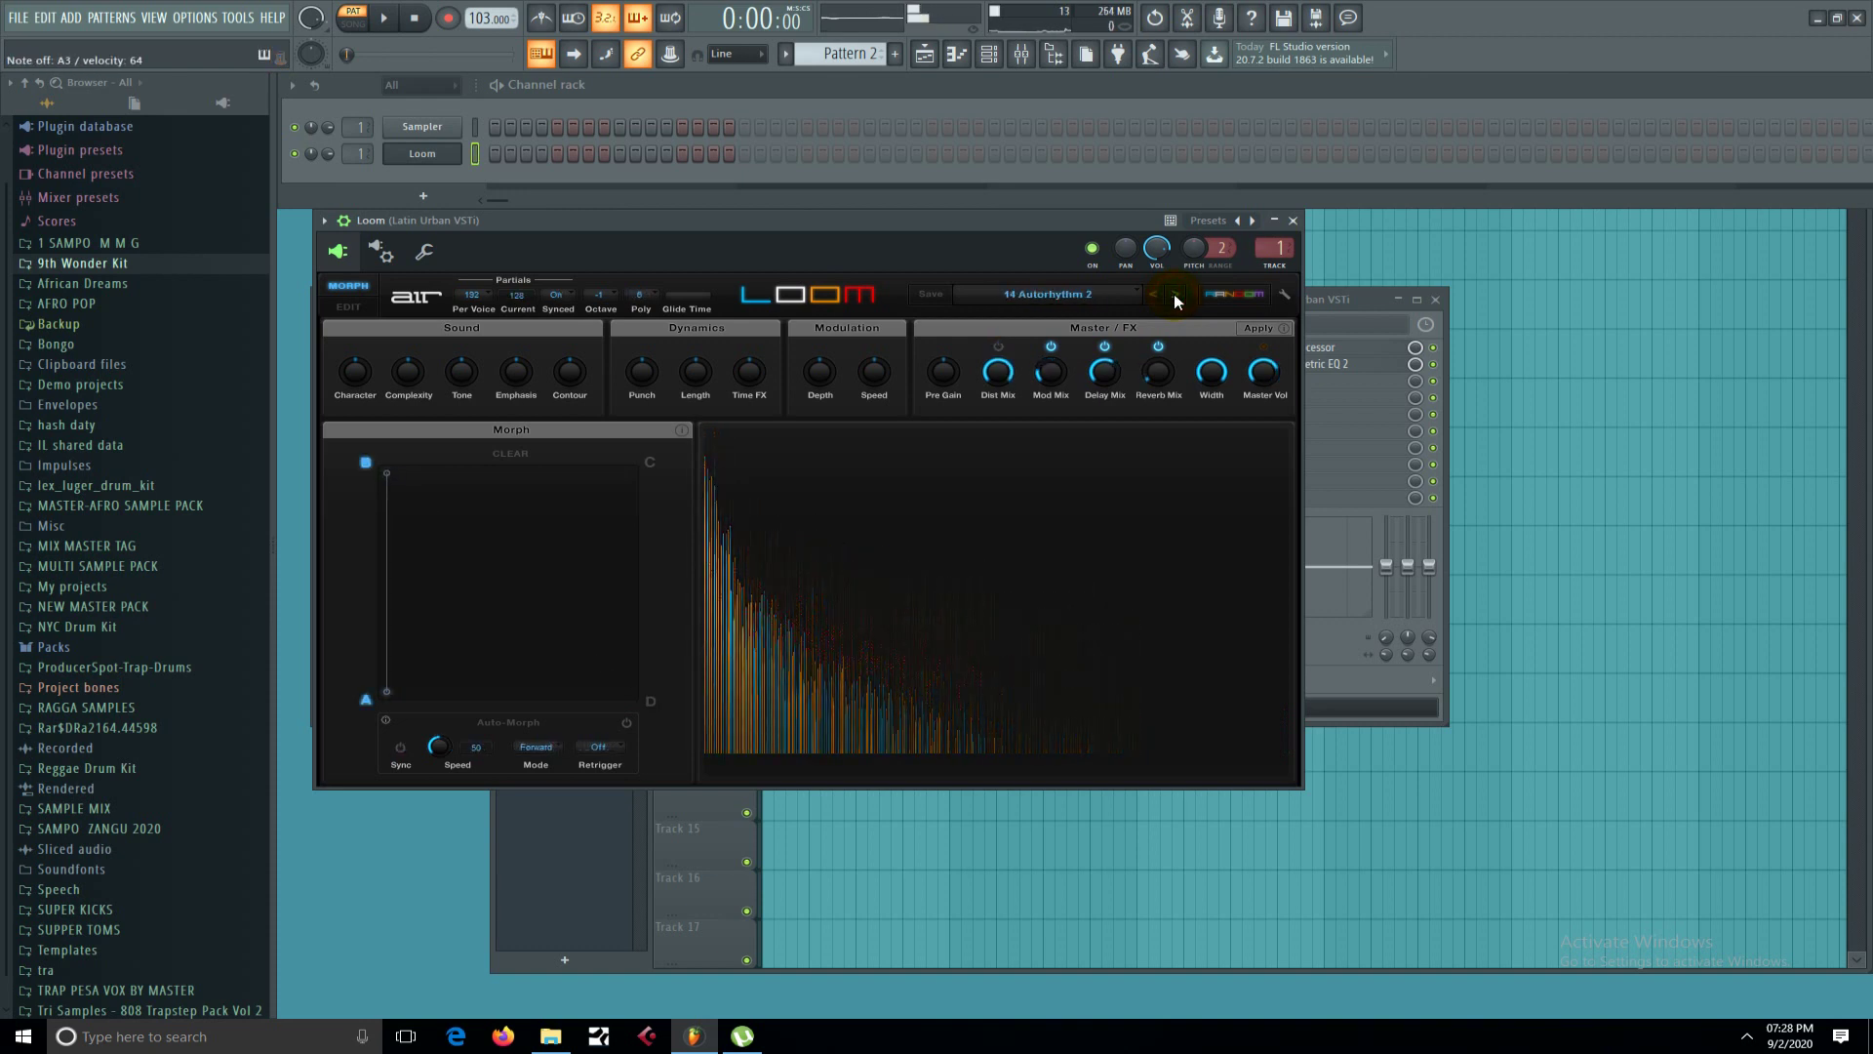
{"action": "left_click", "coordinate": [1175, 296]}
{"action": "left_click", "coordinate": [1174, 296]}
{"action": "left_click", "coordinate": [1174, 296]}
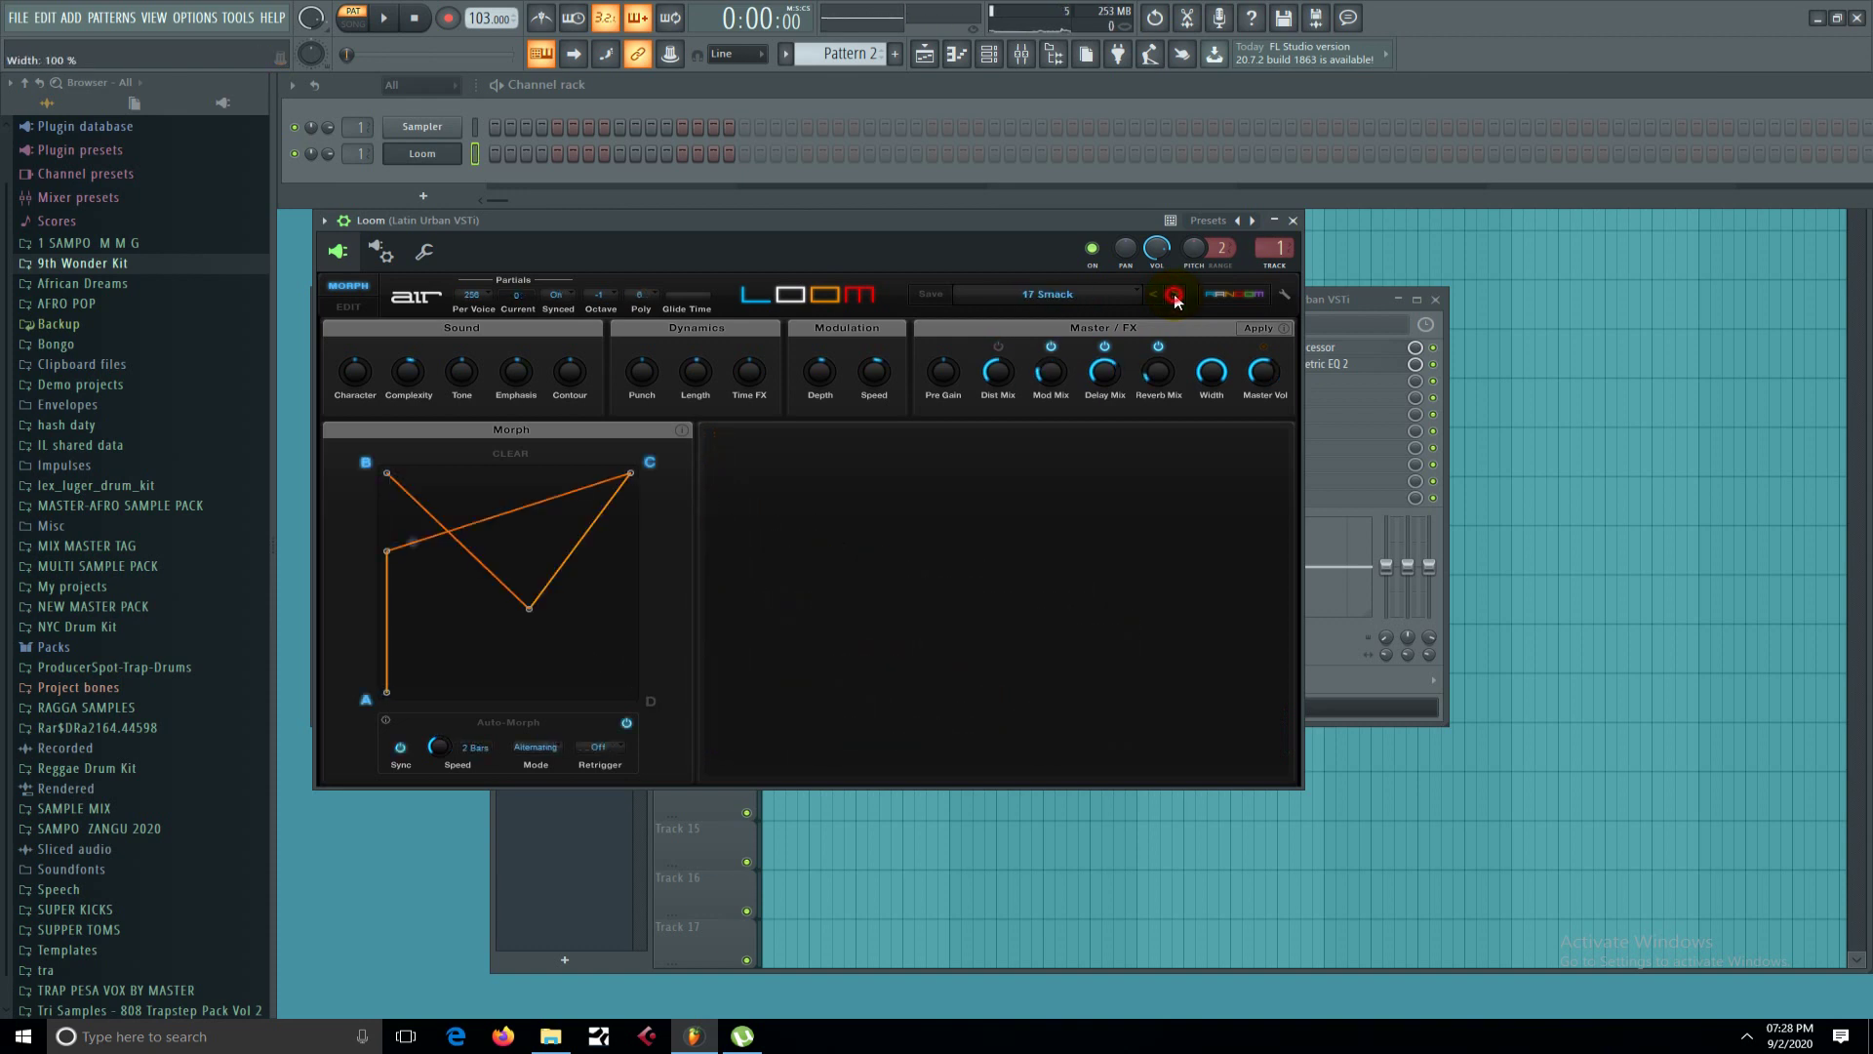
{"action": "left_click", "coordinate": [1174, 296]}
{"action": "left_click", "coordinate": [1174, 296]}
{"action": "left_click", "coordinate": [1175, 297]}
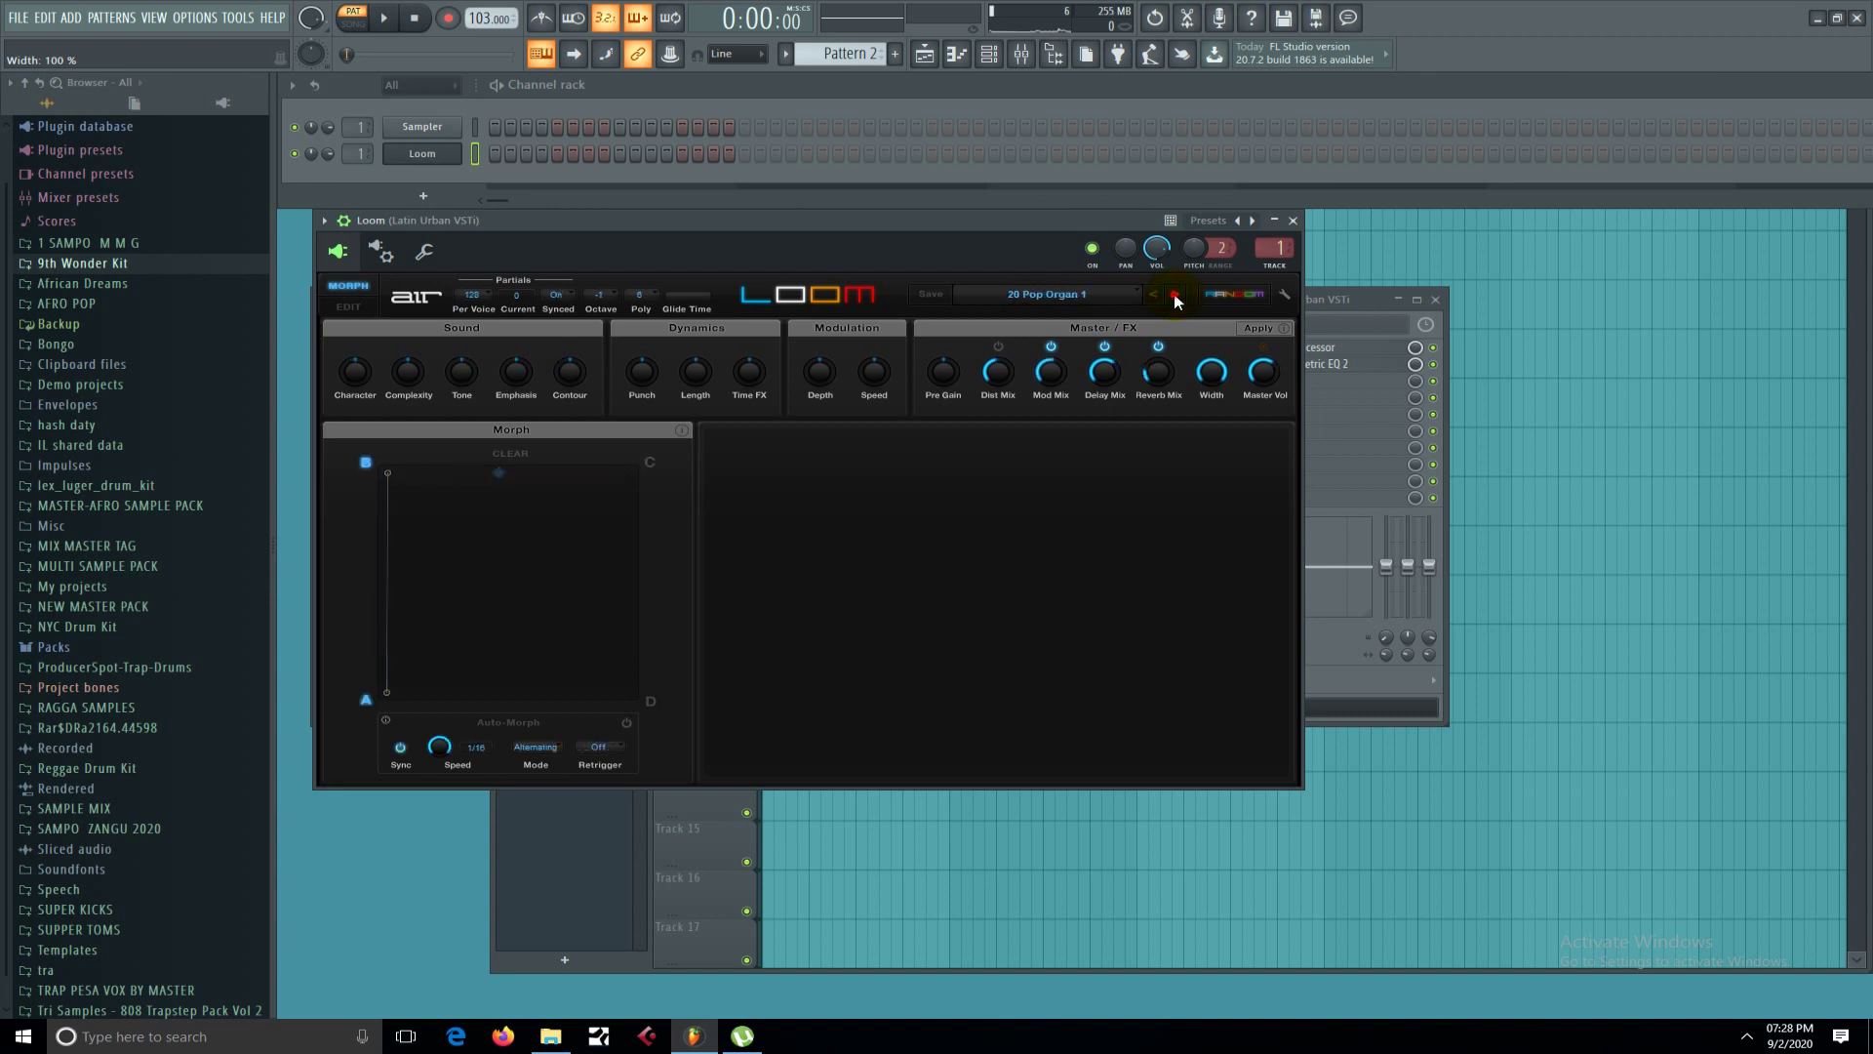
{"action": "left_click", "coordinate": [1175, 296]}
{"action": "left_click", "coordinate": [1175, 296]}
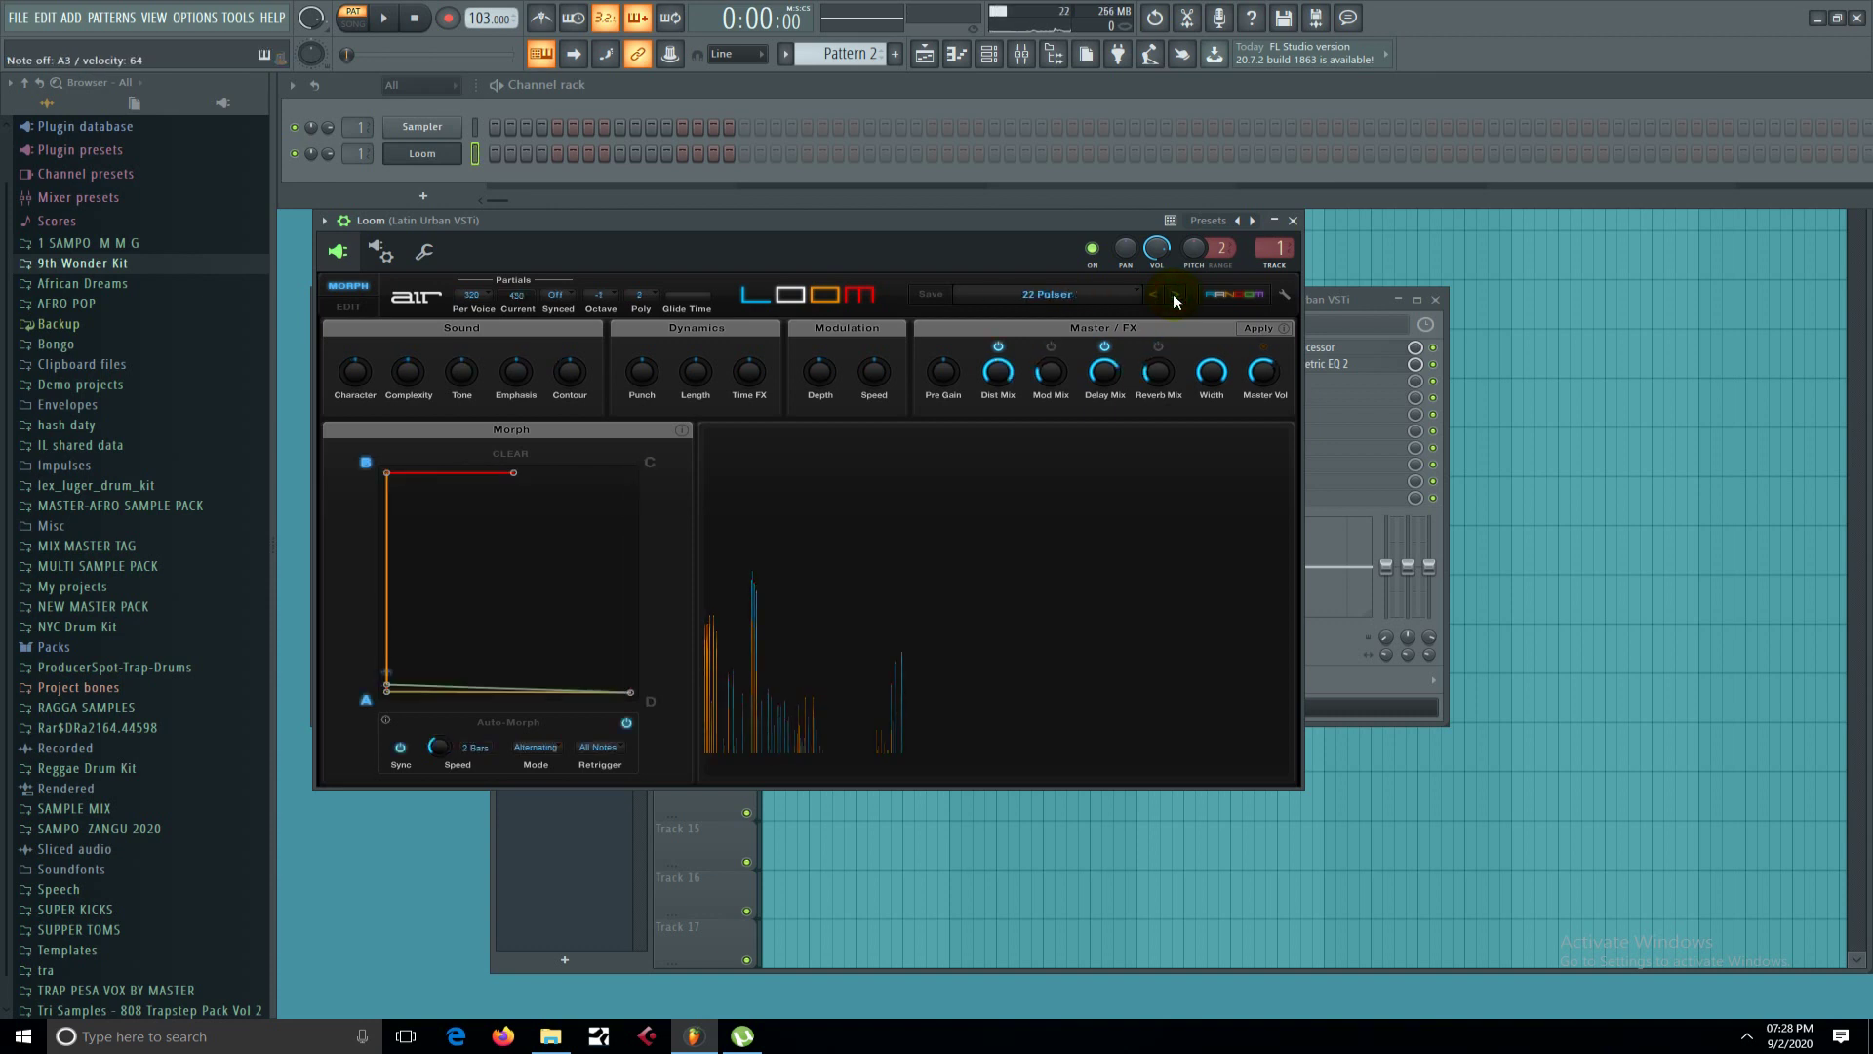
{"action": "left_click", "coordinate": [1174, 296]}
{"action": "left_click", "coordinate": [1175, 295]}
{"action": "left_click", "coordinate": [1175, 296]}
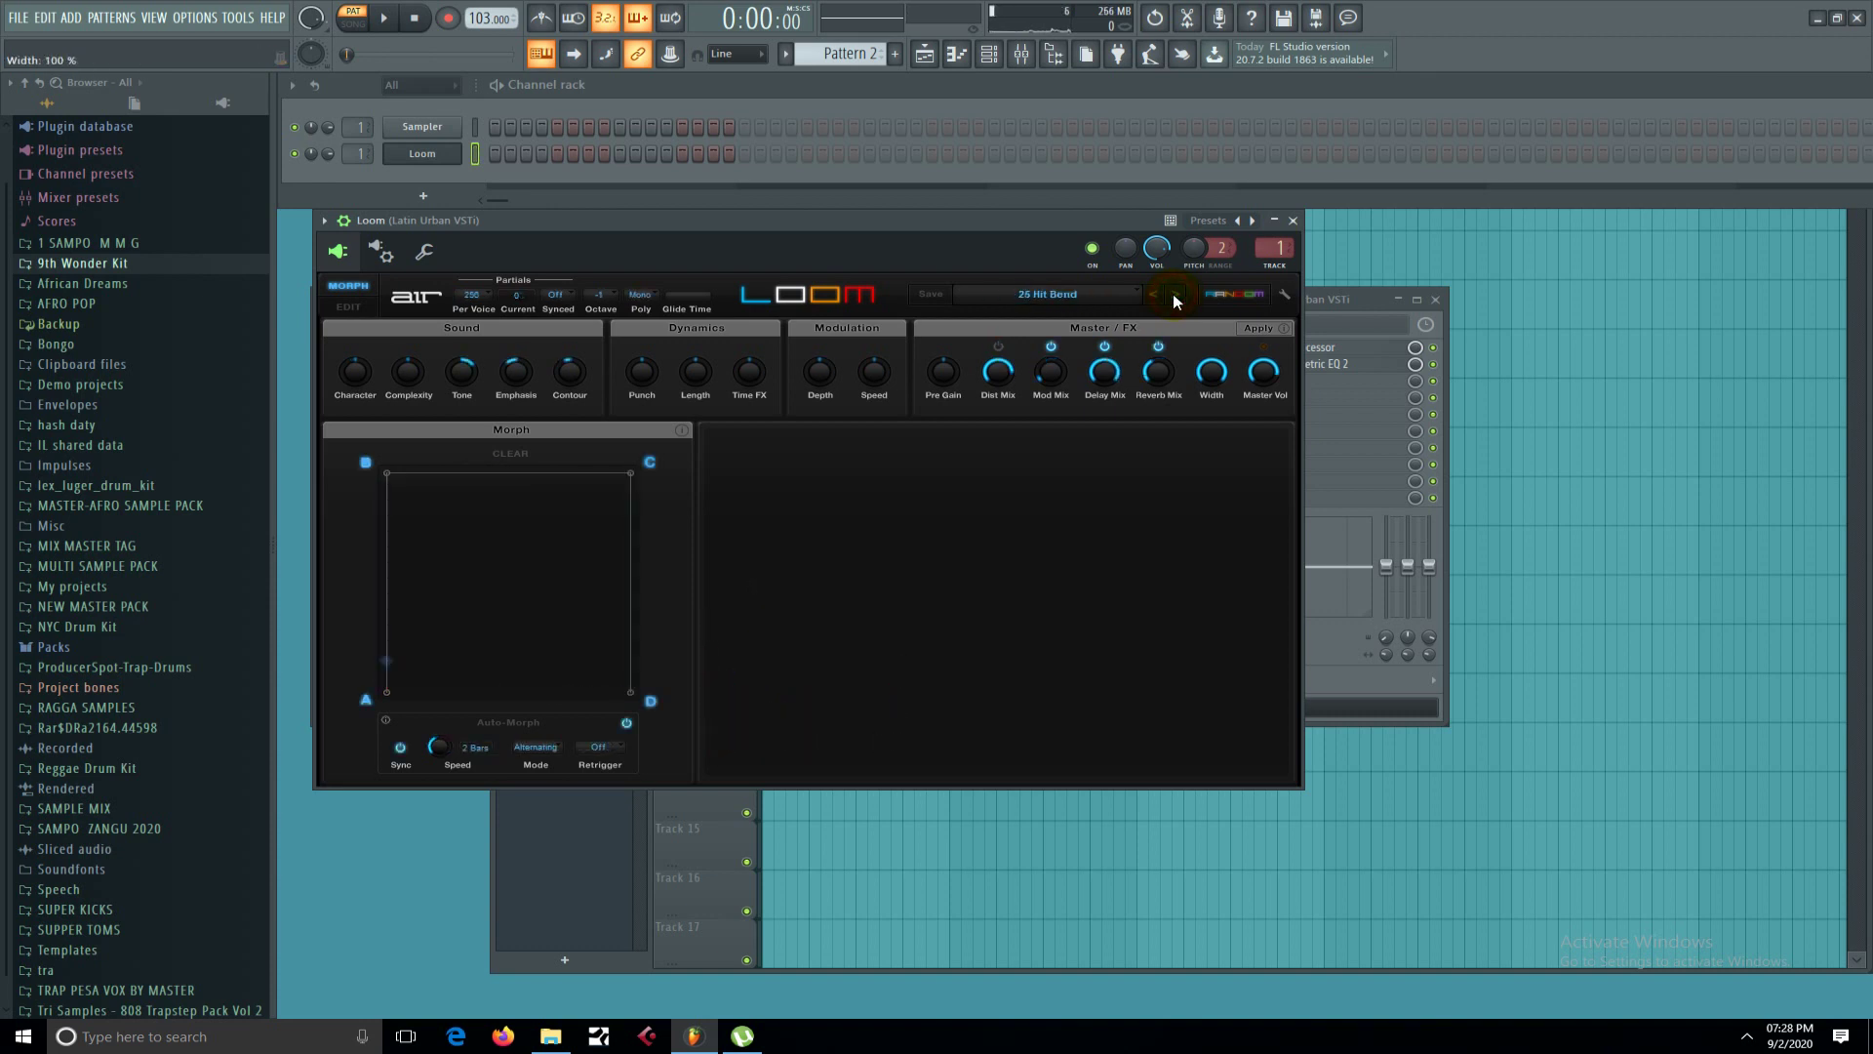
{"action": "left_click", "coordinate": [1175, 296]}
{"action": "left_click", "coordinate": [1175, 295]}
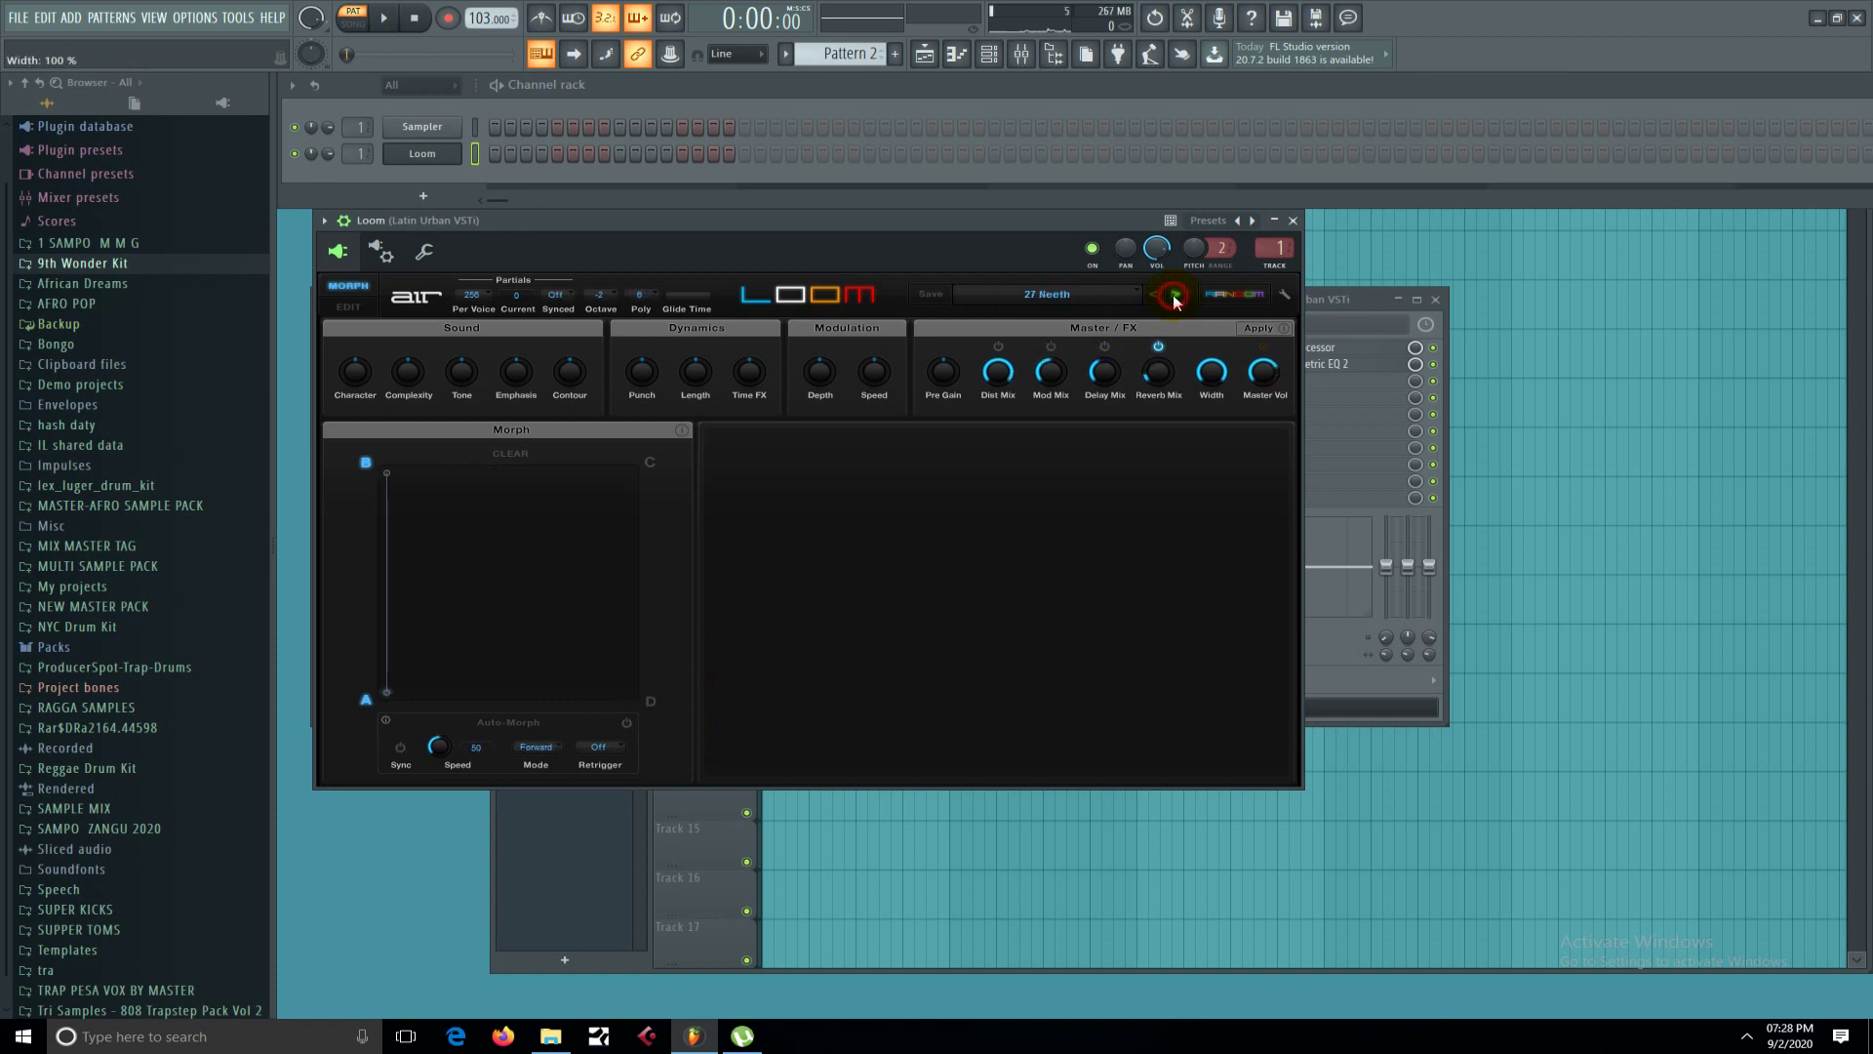
{"action": "left_click", "coordinate": [1174, 295]}
{"action": "left_click", "coordinate": [1175, 296]}
{"action": "left_click", "coordinate": [1175, 295]}
{"action": "left_click", "coordinate": [1175, 296]}
{"action": "left_click", "coordinate": [1175, 295]}
{"action": "left_click", "coordinate": [1175, 296]}
{"action": "left_click", "coordinate": [1175, 296]}
{"action": "left_click", "coordinate": [1174, 295]}
{"action": "left_click", "coordinate": [1175, 296]}
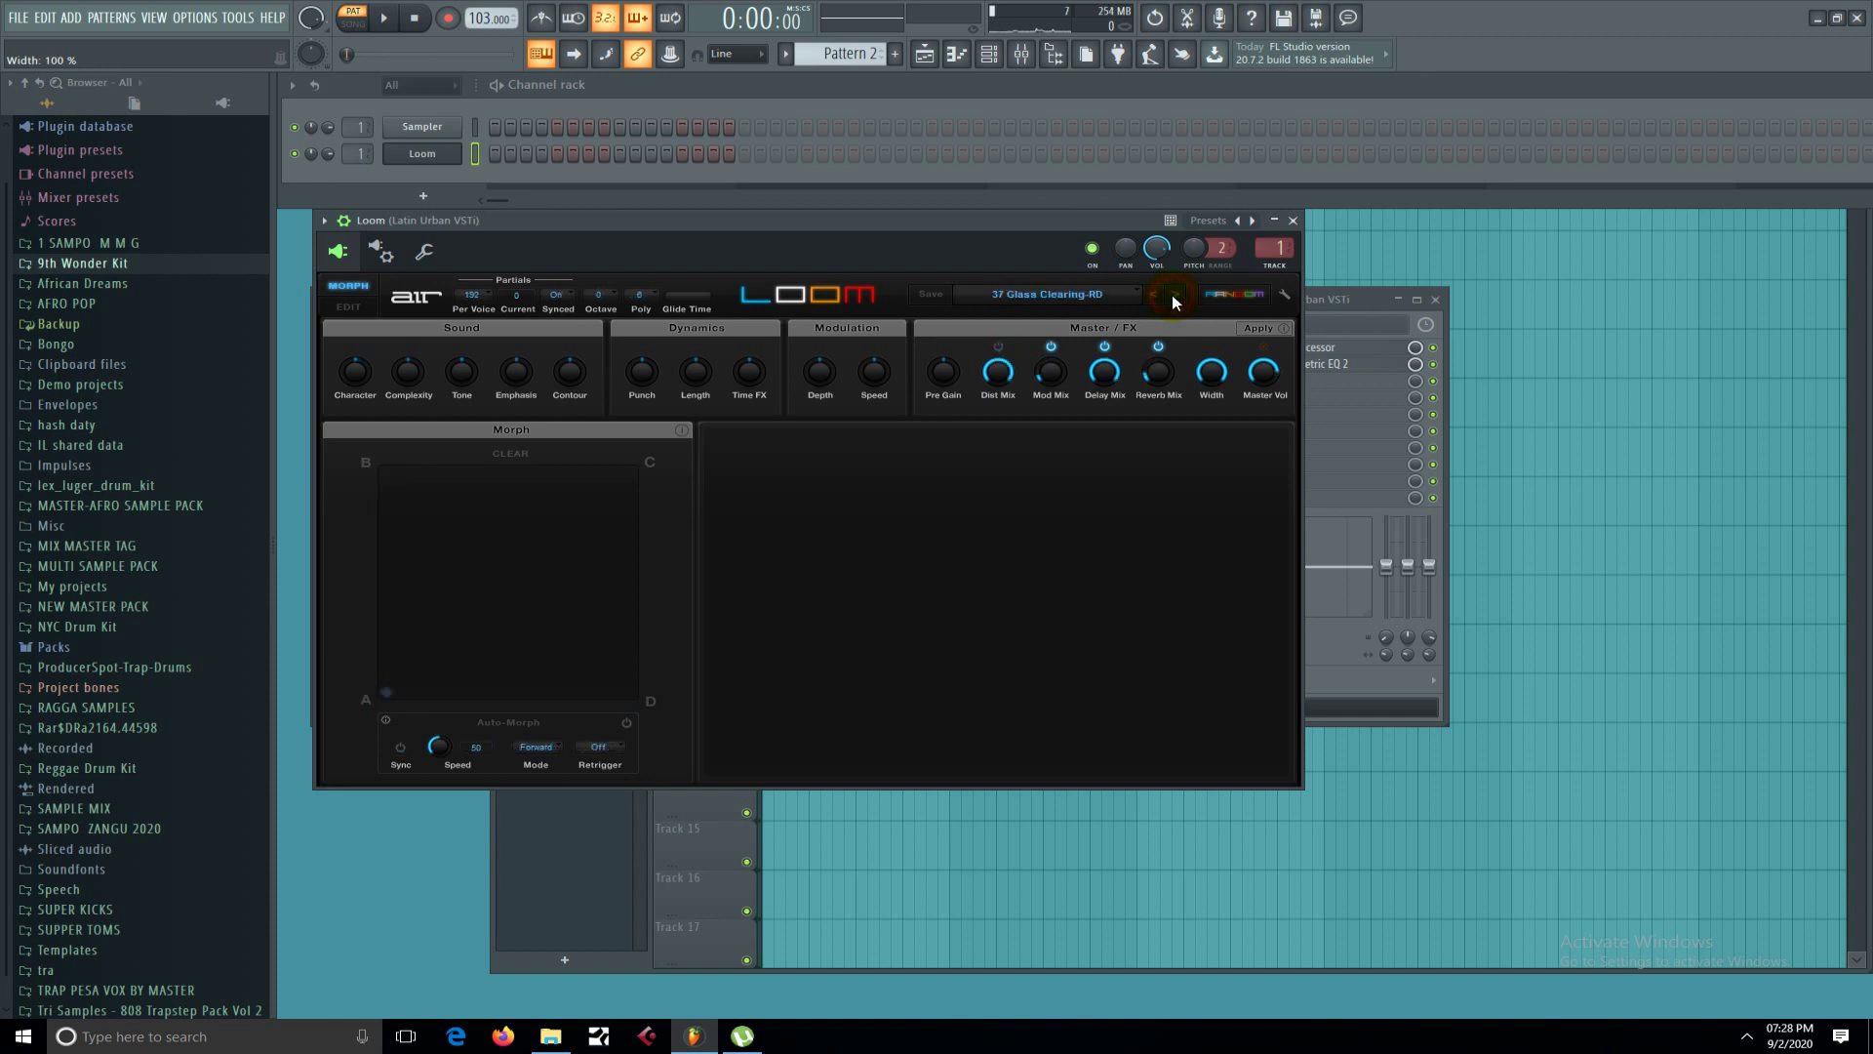
{"action": "left_click", "coordinate": [1175, 296]}
{"action": "left_click", "coordinate": [1175, 296]}
{"action": "left_click", "coordinate": [1174, 296]}
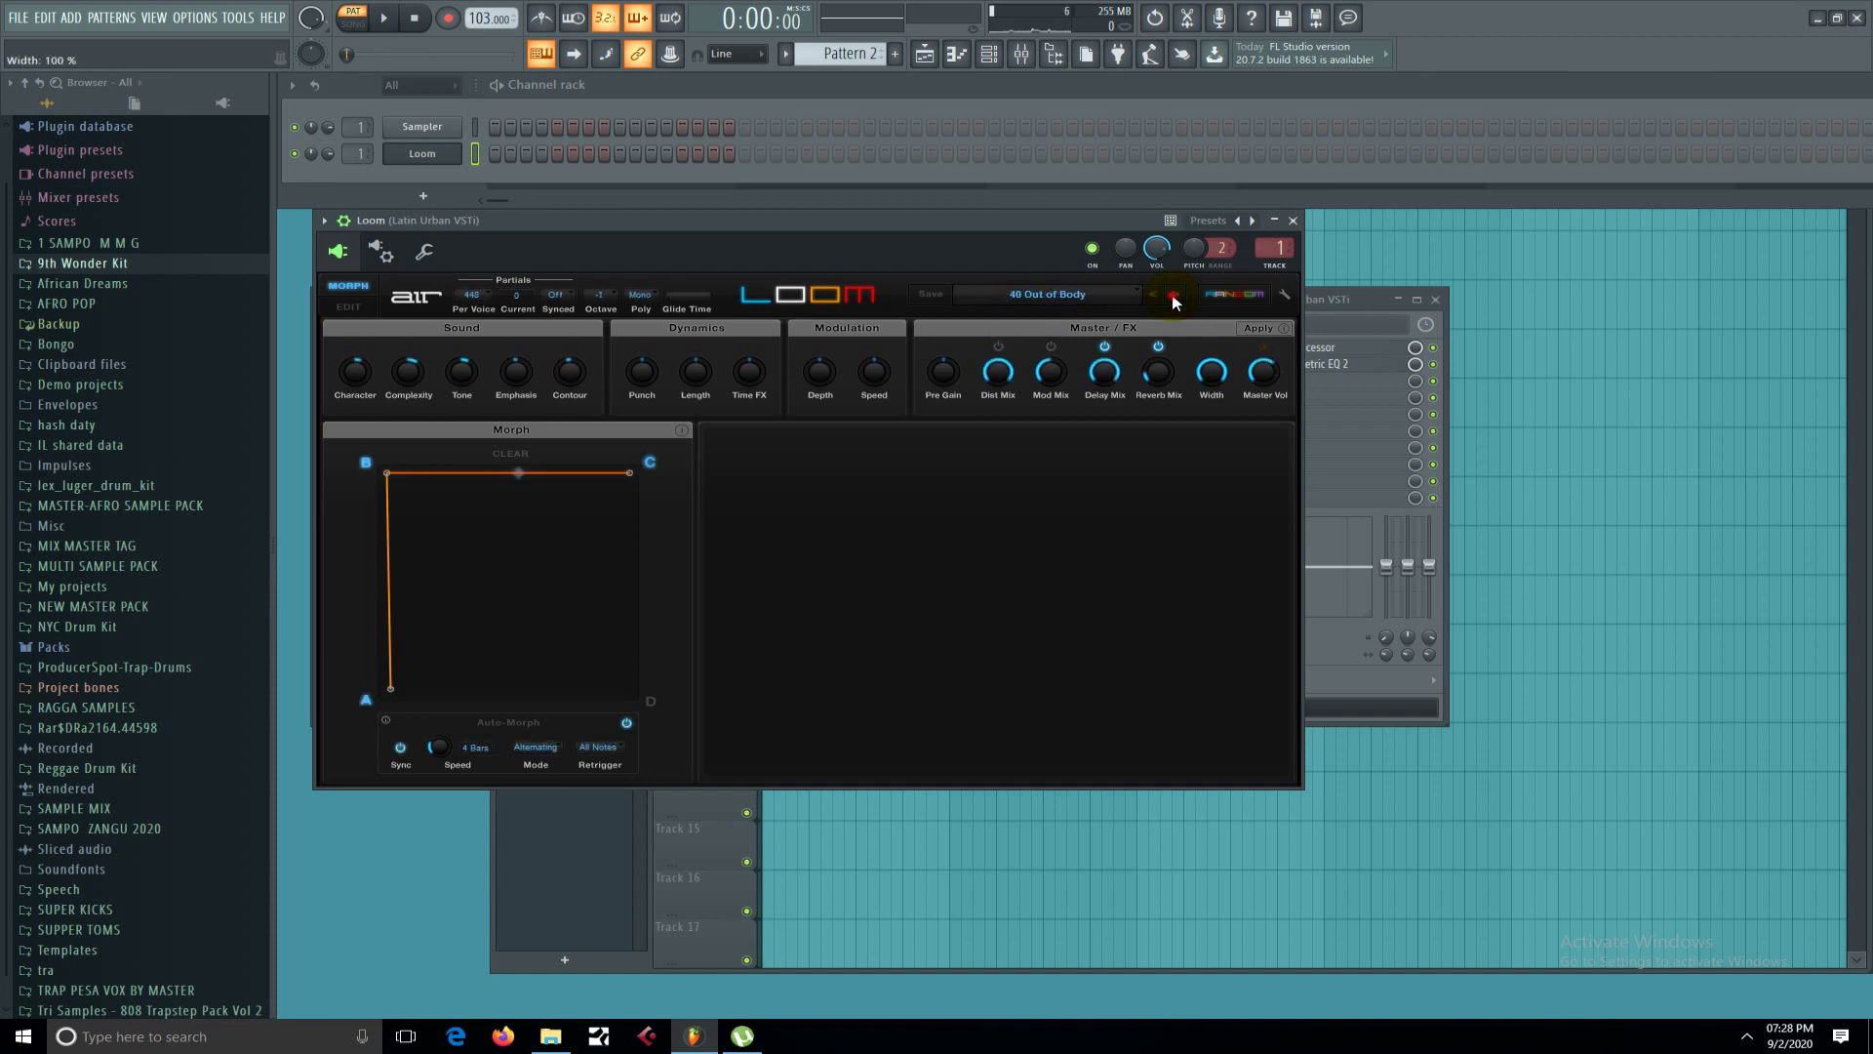
{"action": "left_click", "coordinate": [1175, 295]}
{"action": "left_click", "coordinate": [1175, 295]}
{"action": "left_click", "coordinate": [1175, 296]}
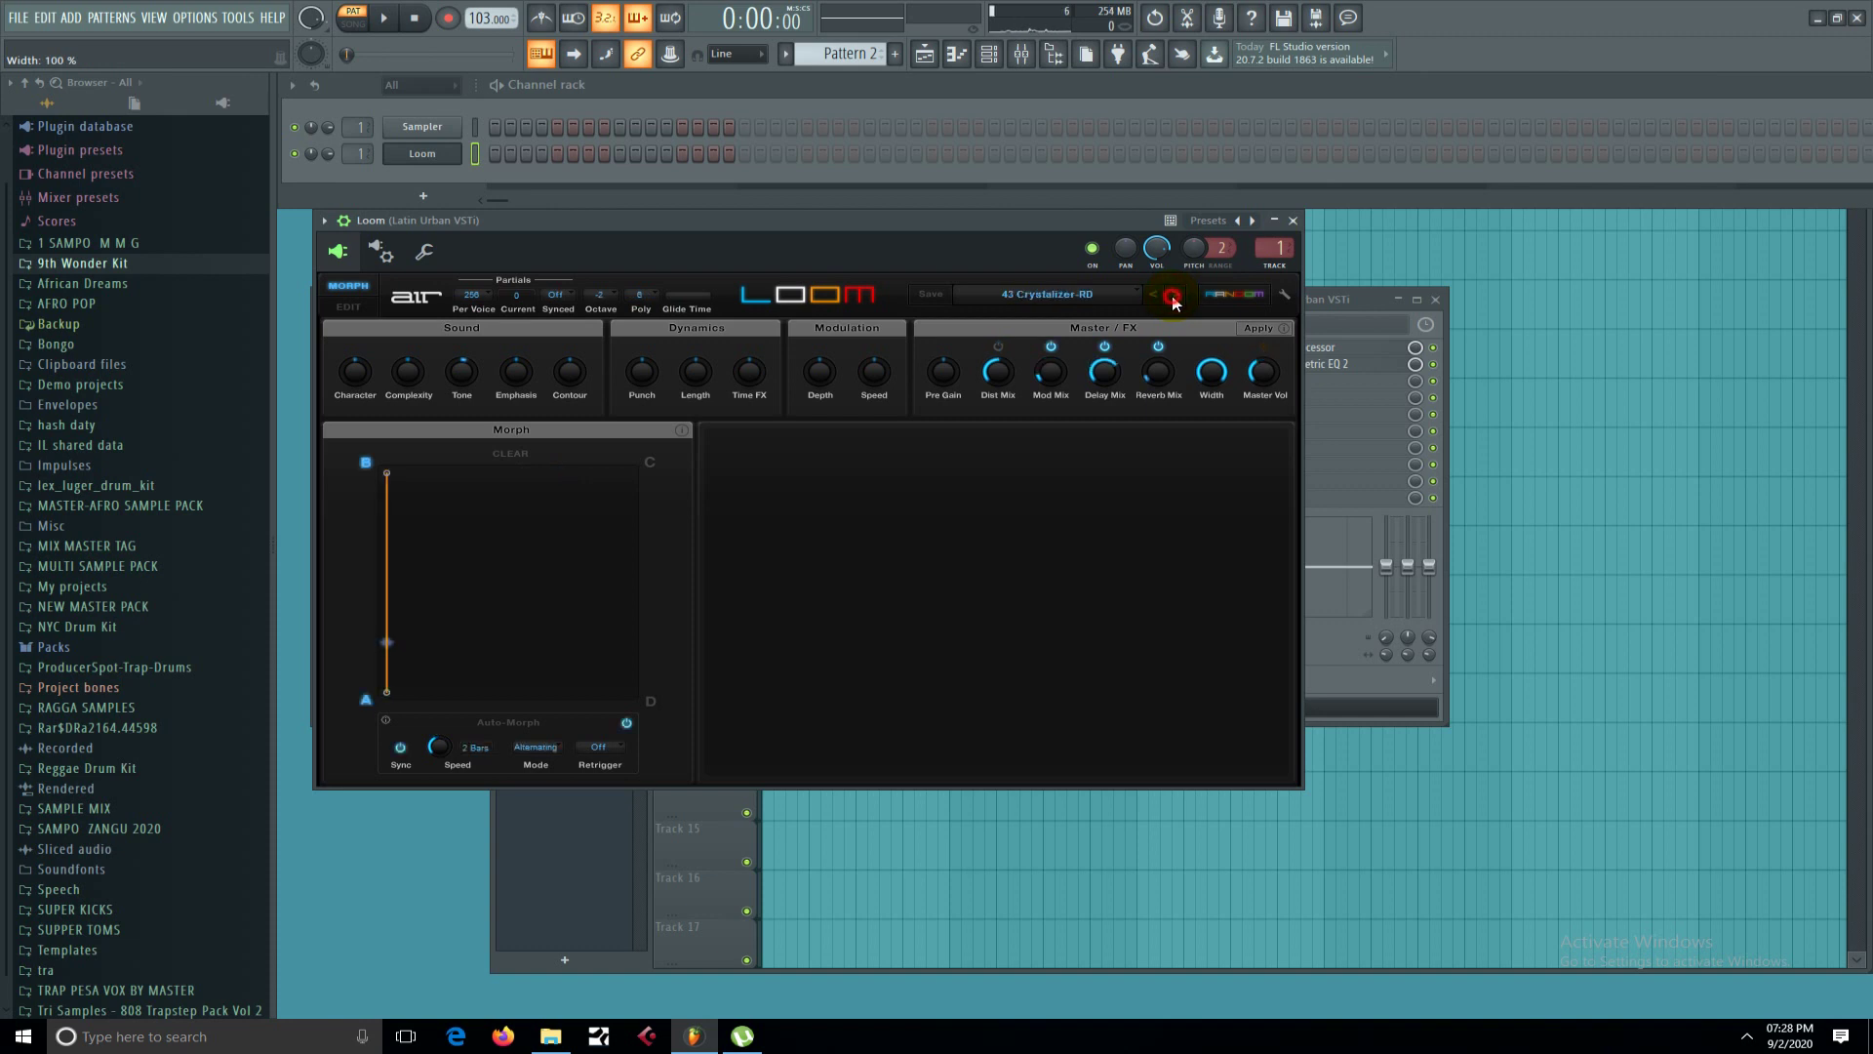
{"action": "left_click", "coordinate": [1174, 296]}
{"action": "left_click", "coordinate": [1175, 296]}
Go back to Loom's 44 Intro Vert preset and audition it, Outa Space and 46 Manchester BleepBass-RD.
{"action": "left_click", "coordinate": [1151, 295]}
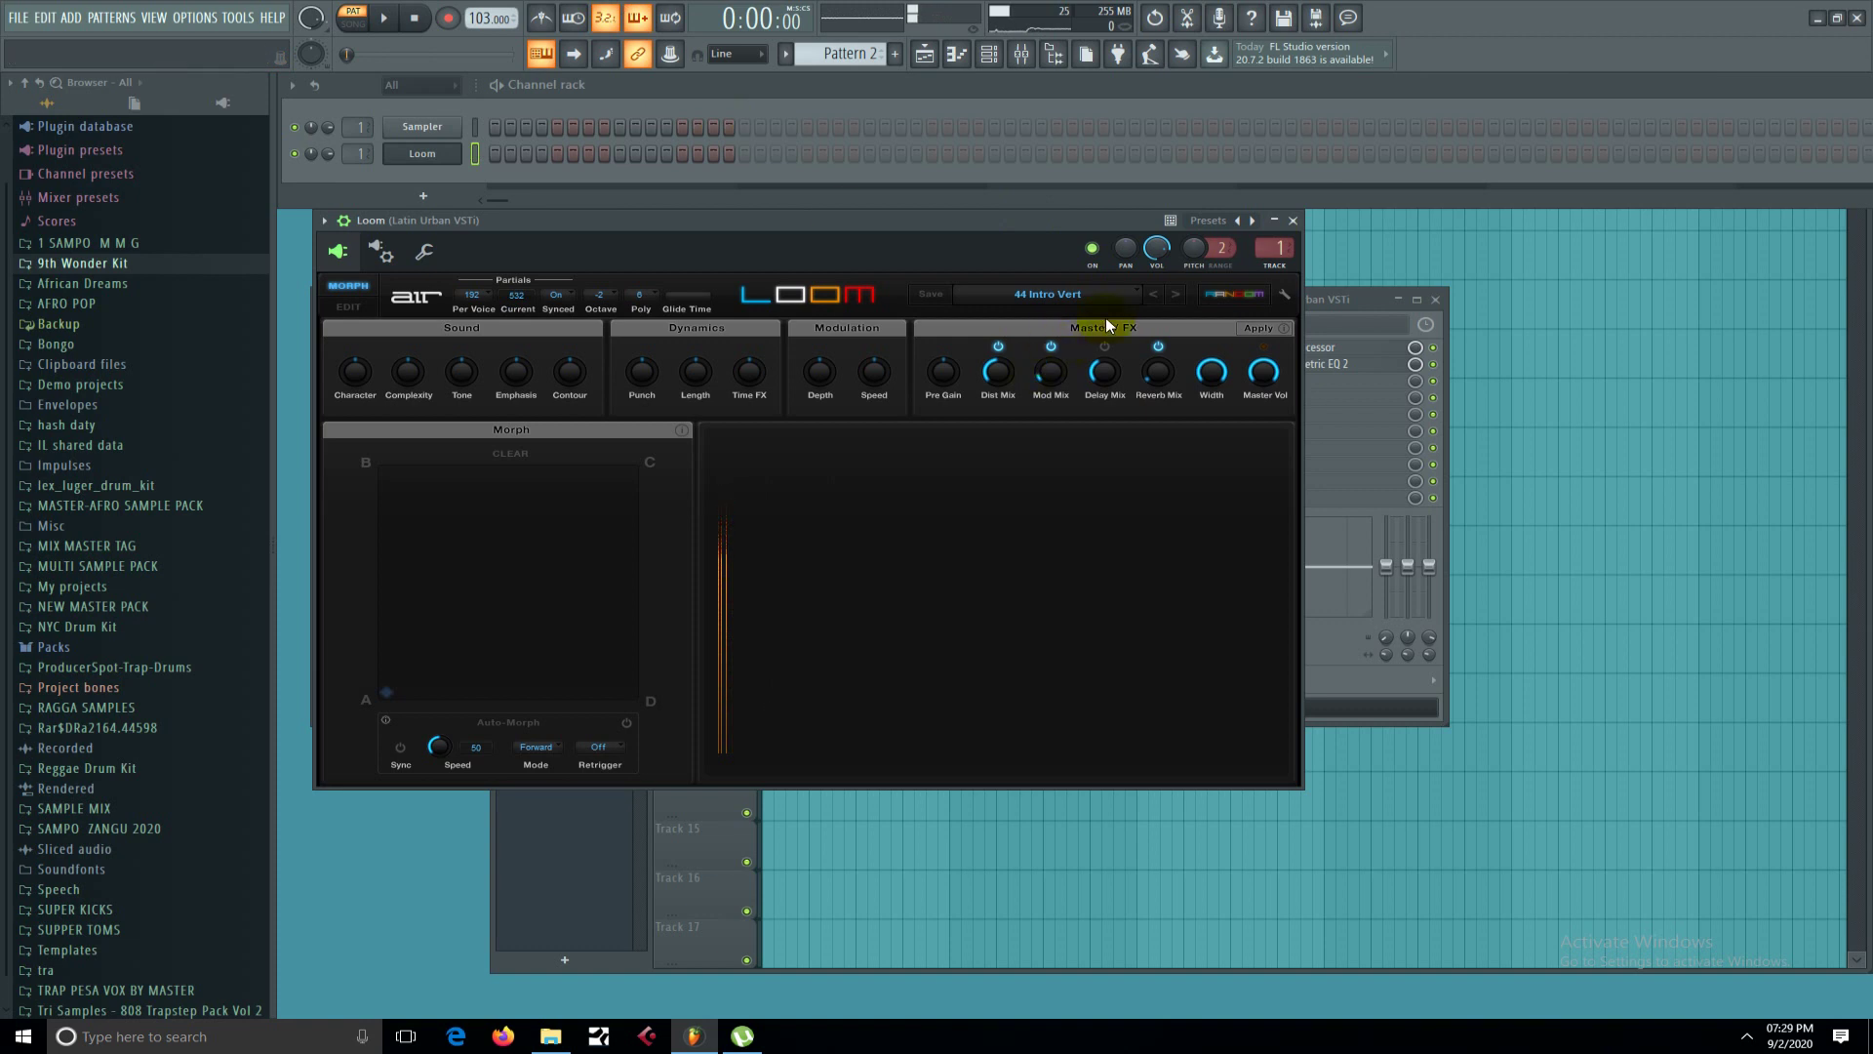
{"action": "left_click", "coordinate": [1176, 294]}
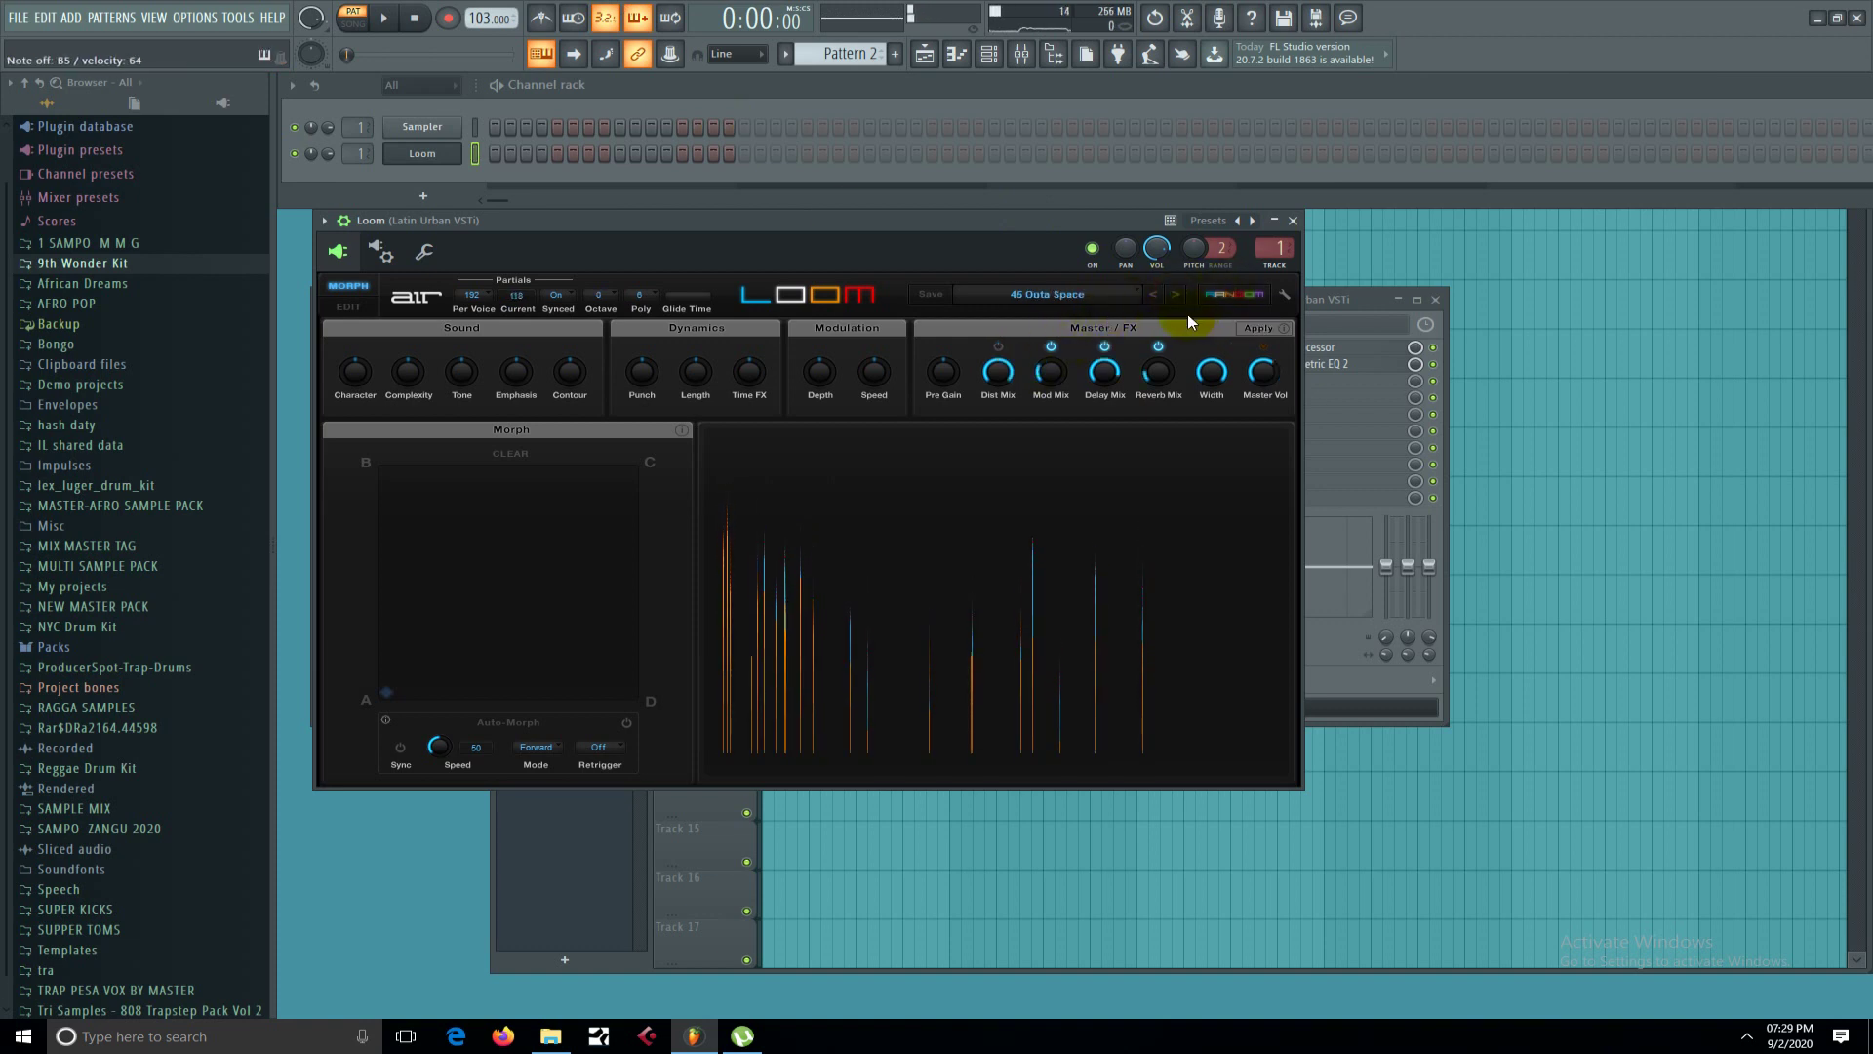
{"action": "left_click", "coordinate": [1178, 293]}
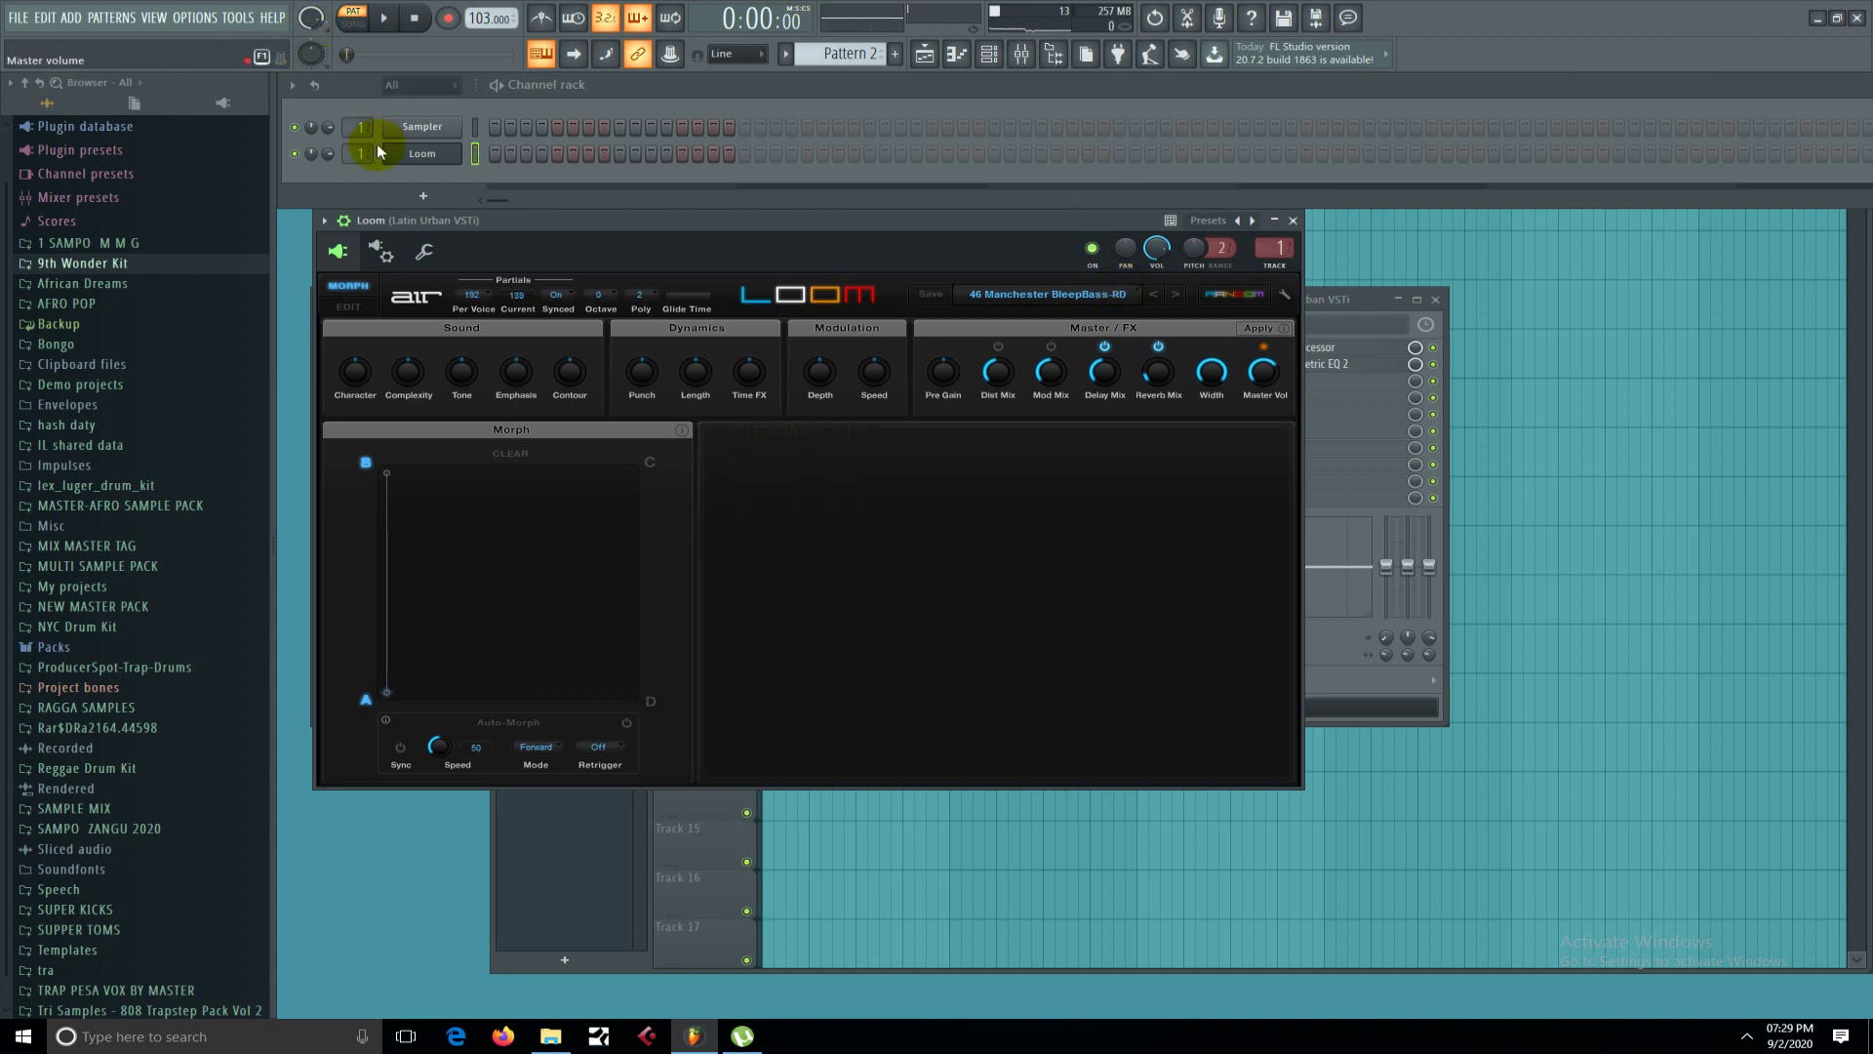
Replace Loom with SRX WORLD on the same channel and load the PR-B patch 004: CleanStrtSRX.
{"action": "right_click", "coordinate": [433, 161]}
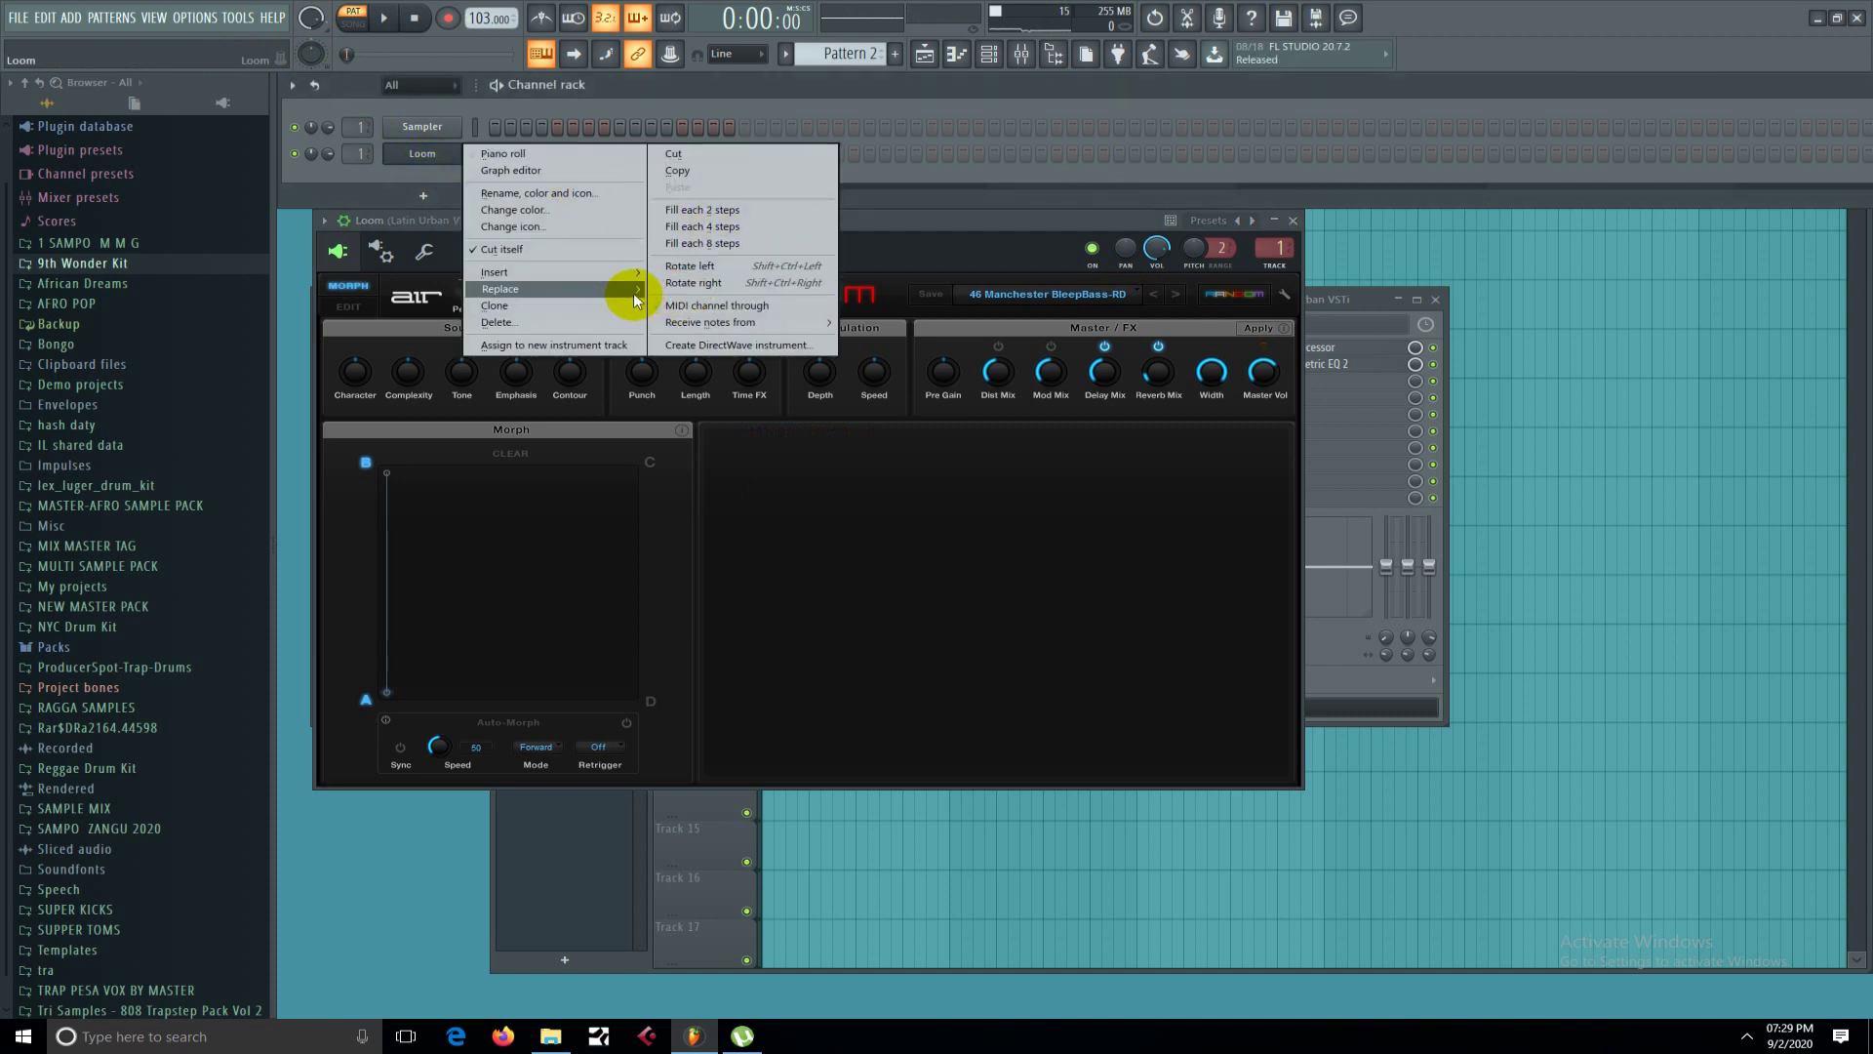
{"action": "mouse_move", "coordinate": [627, 290]}
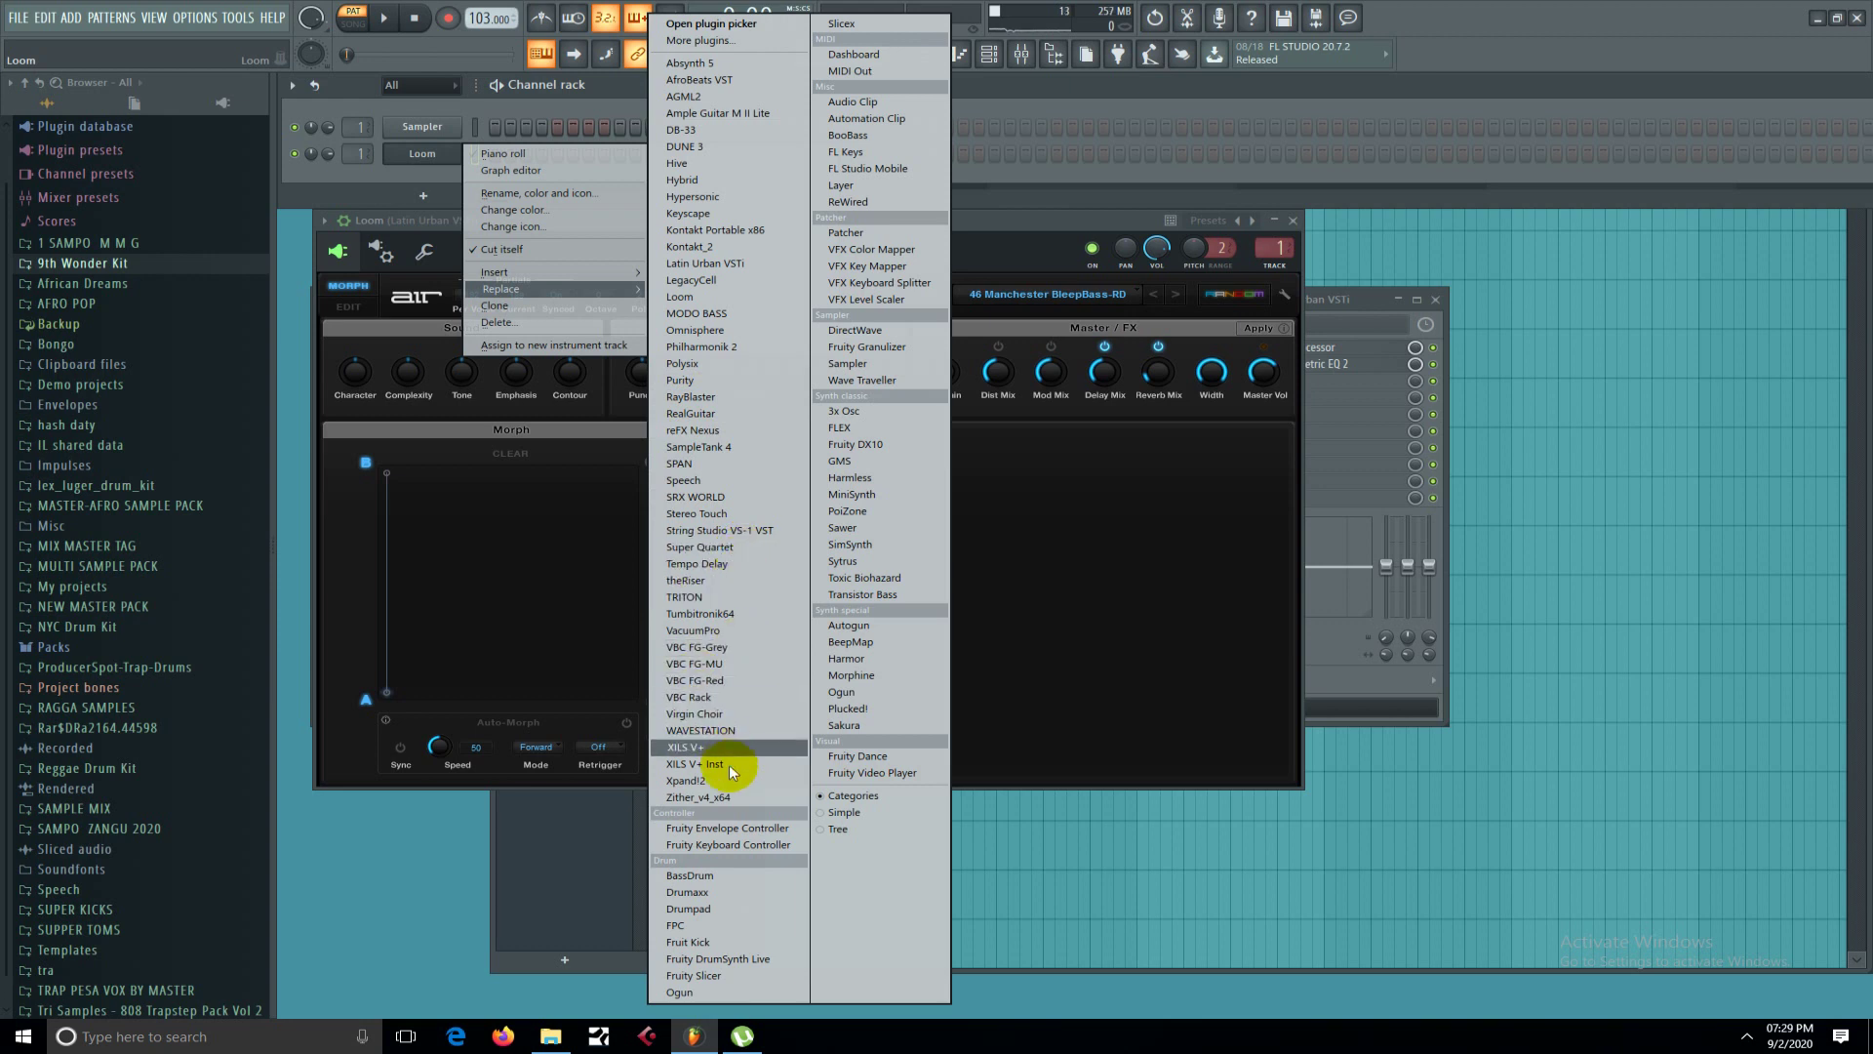
{"action": "left_click", "coordinate": [722, 498]}
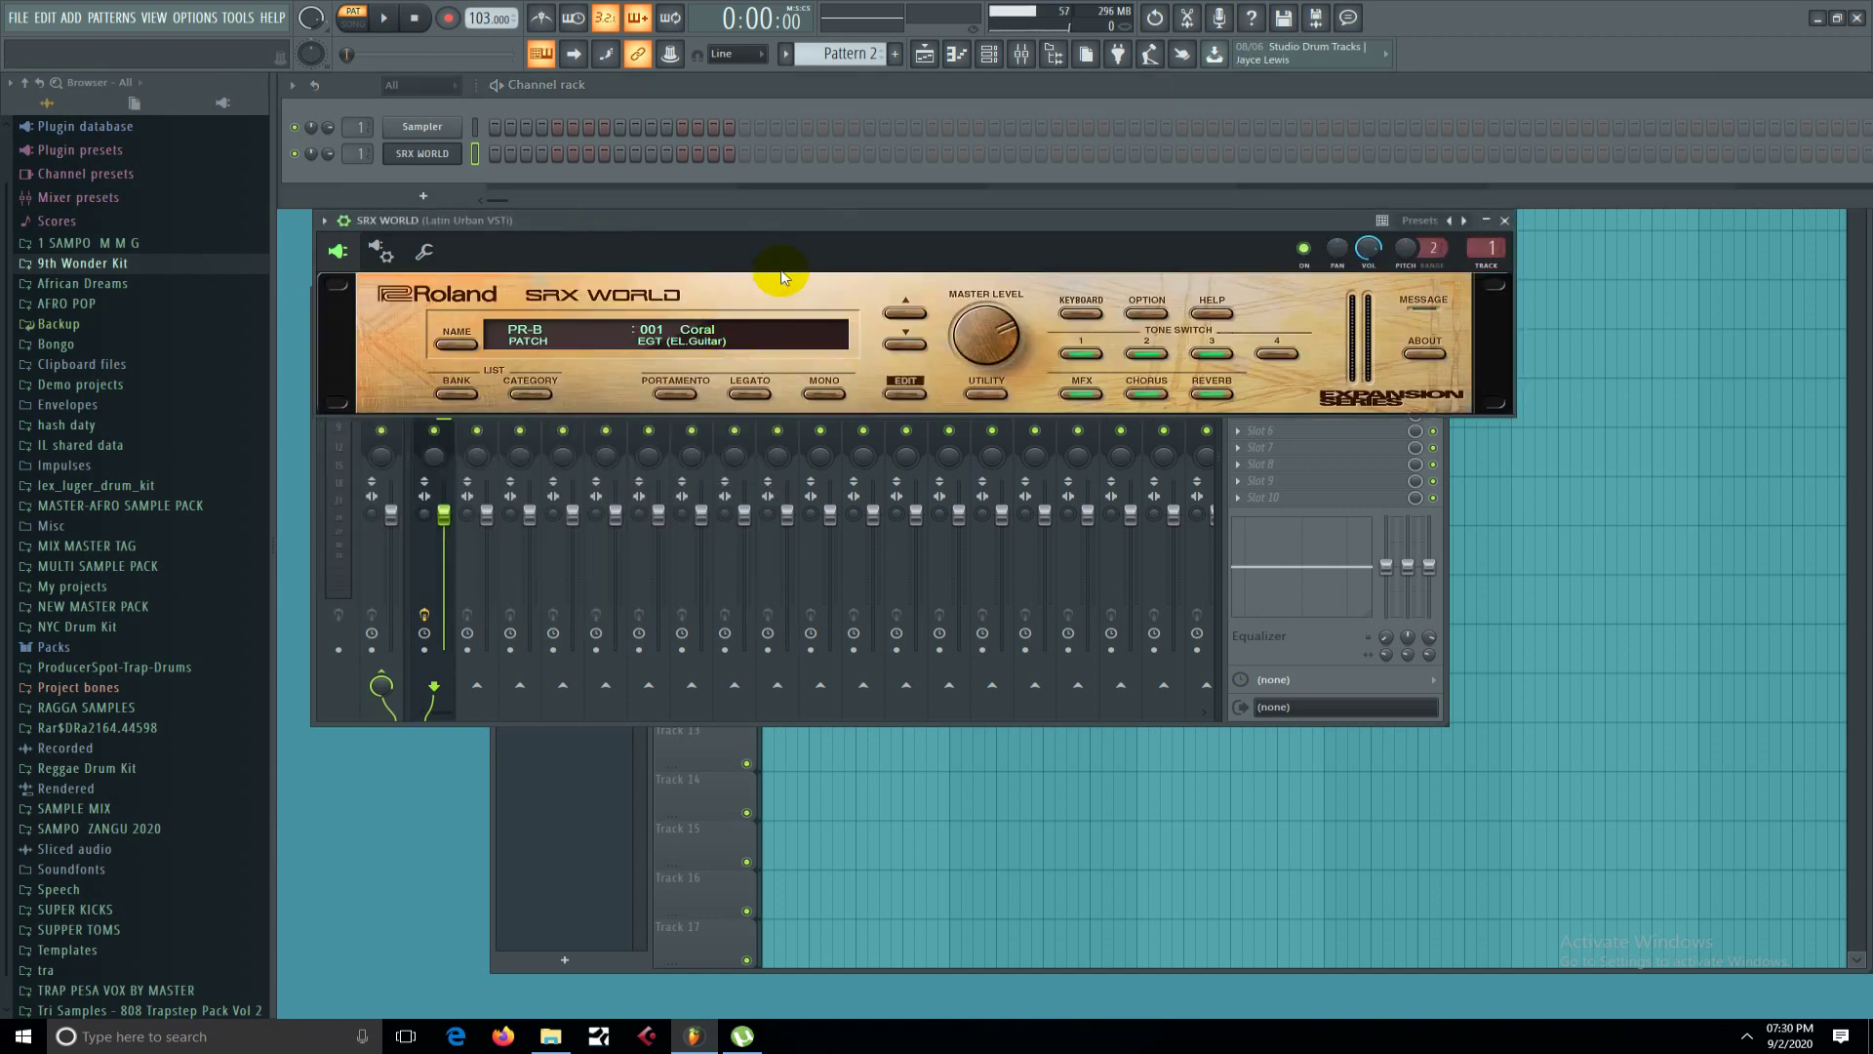
{"action": "key", "text": "5"}
{"action": "left_click", "coordinate": [763, 341]}
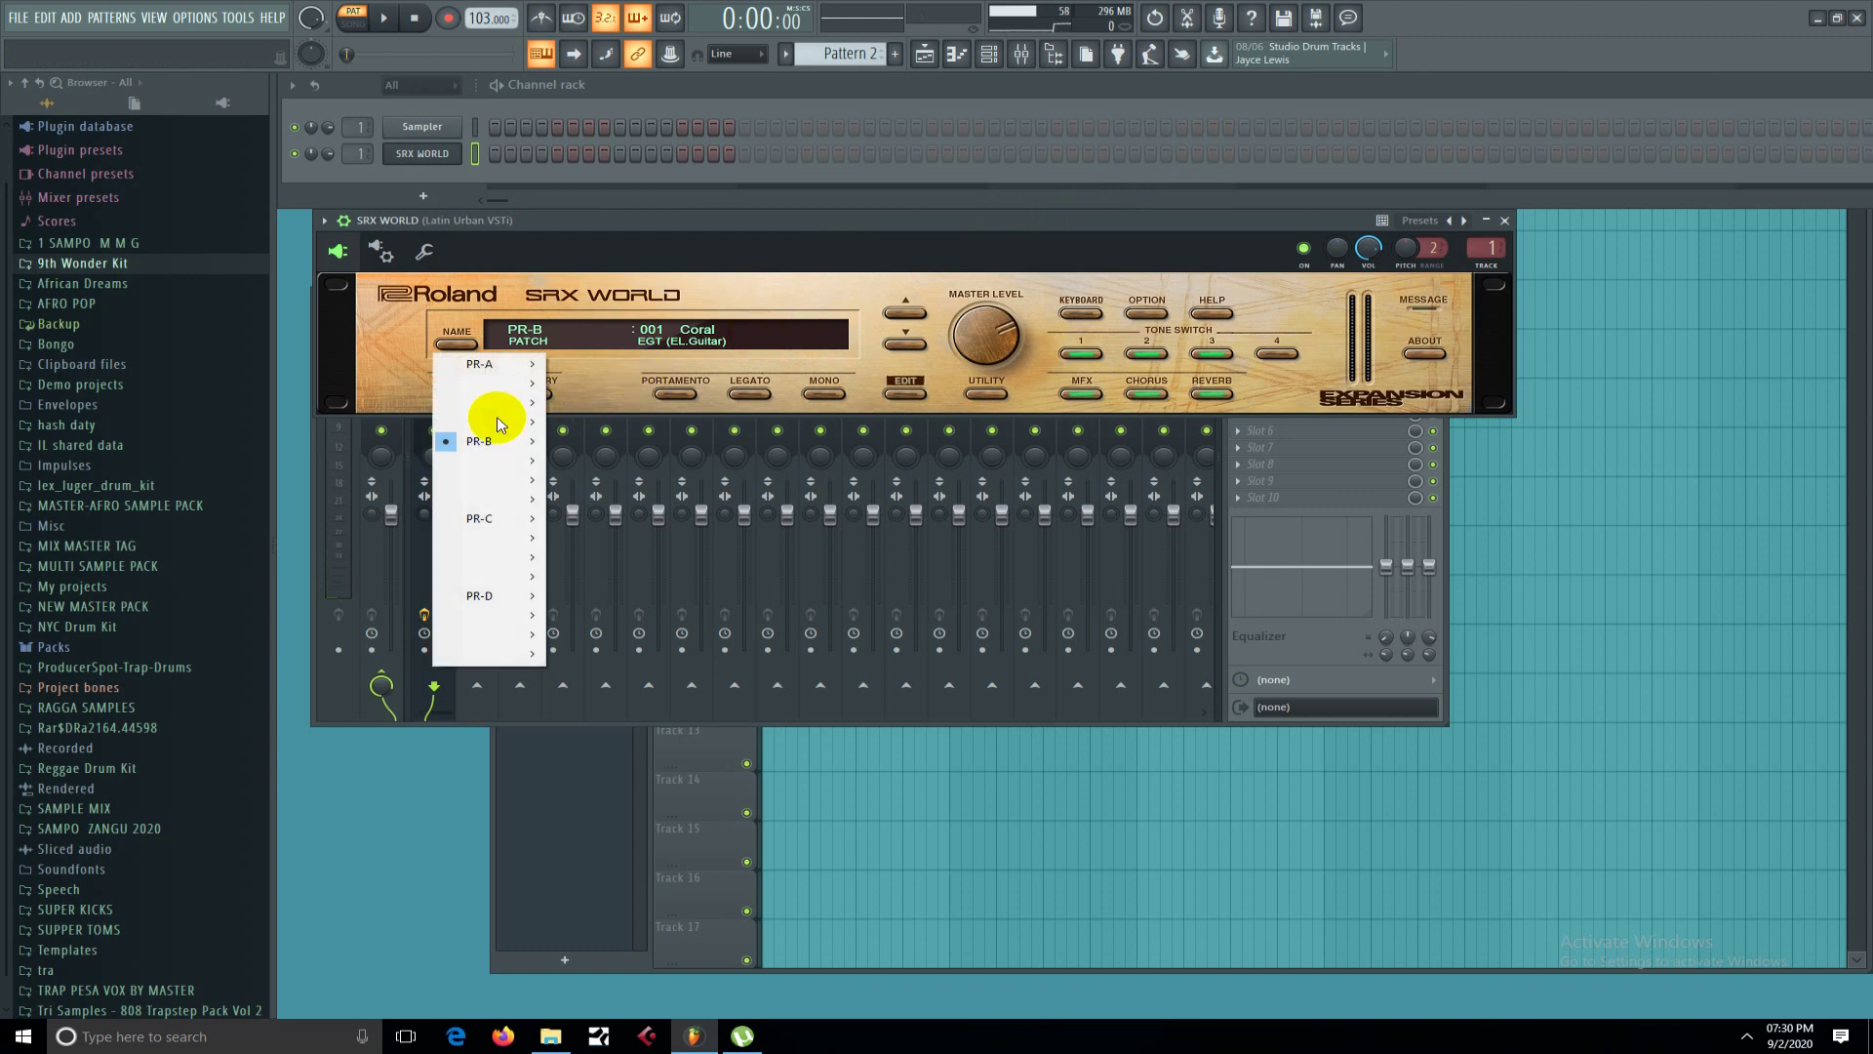
{"action": "mouse_move", "coordinate": [494, 445]}
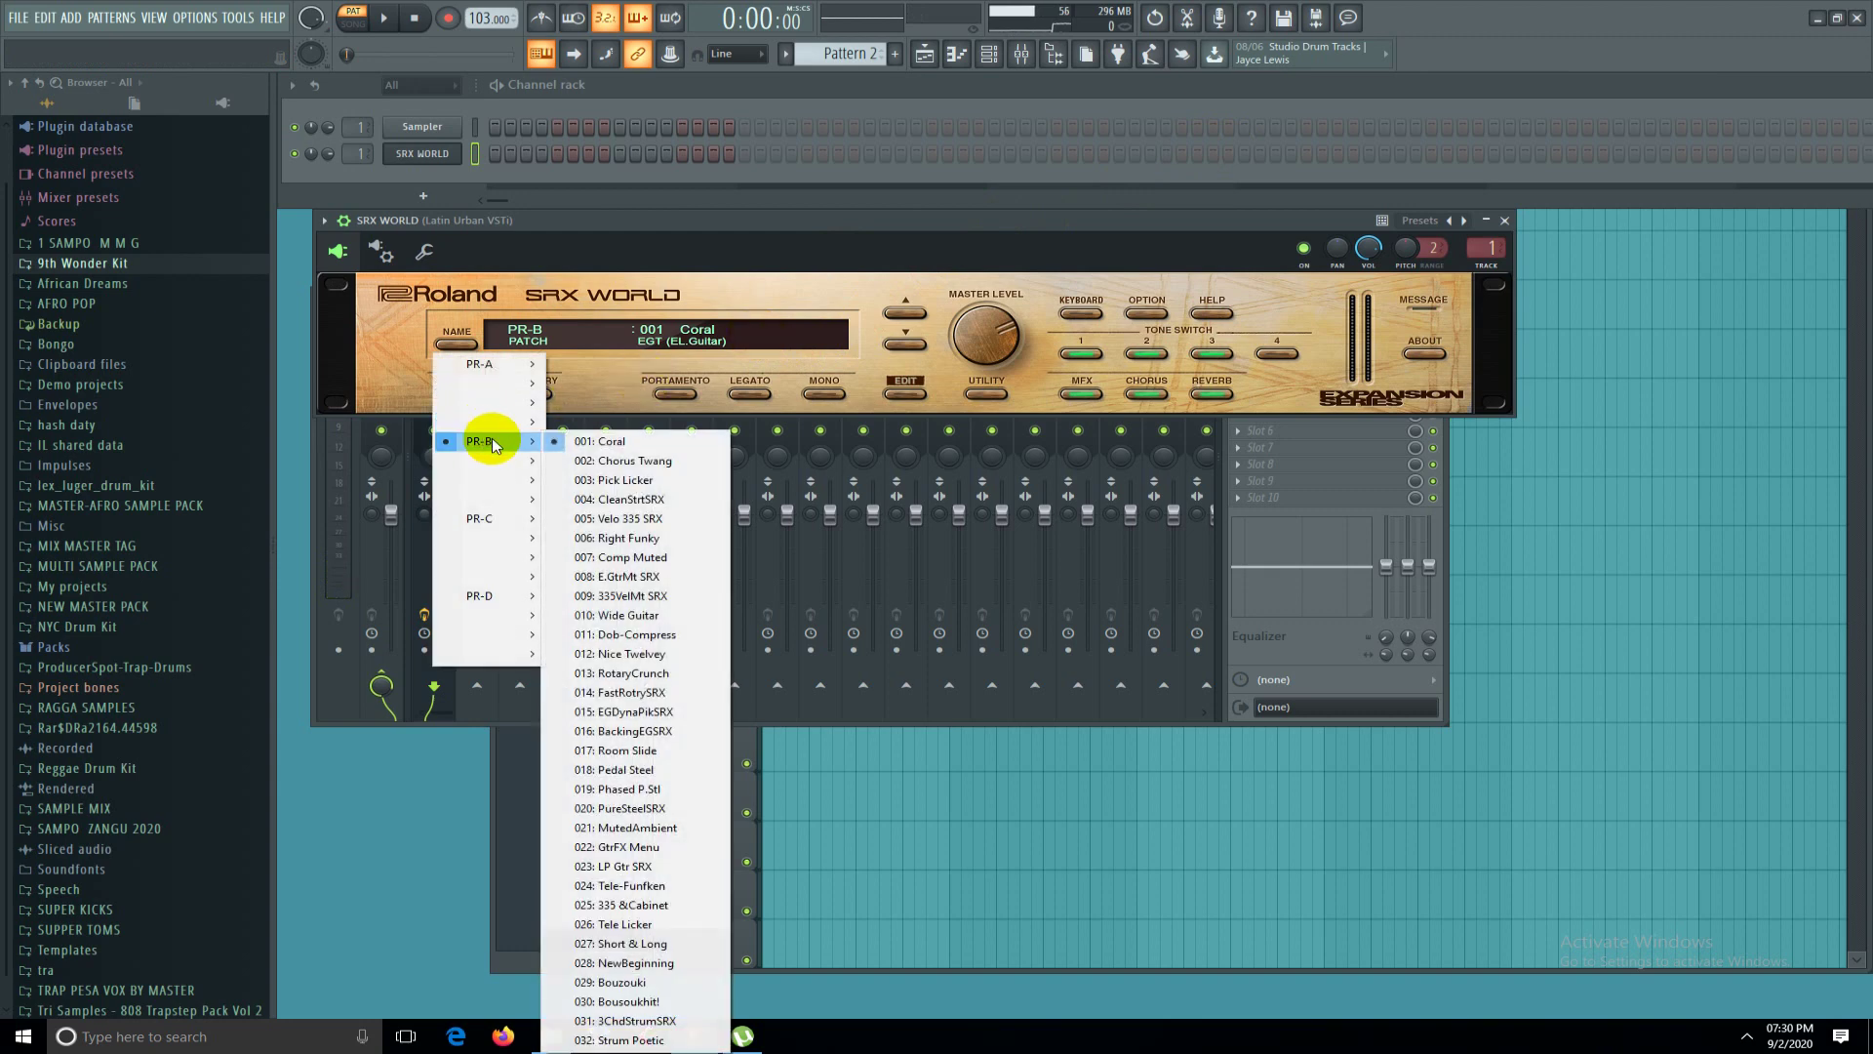
{"action": "left_click", "coordinate": [629, 498]}
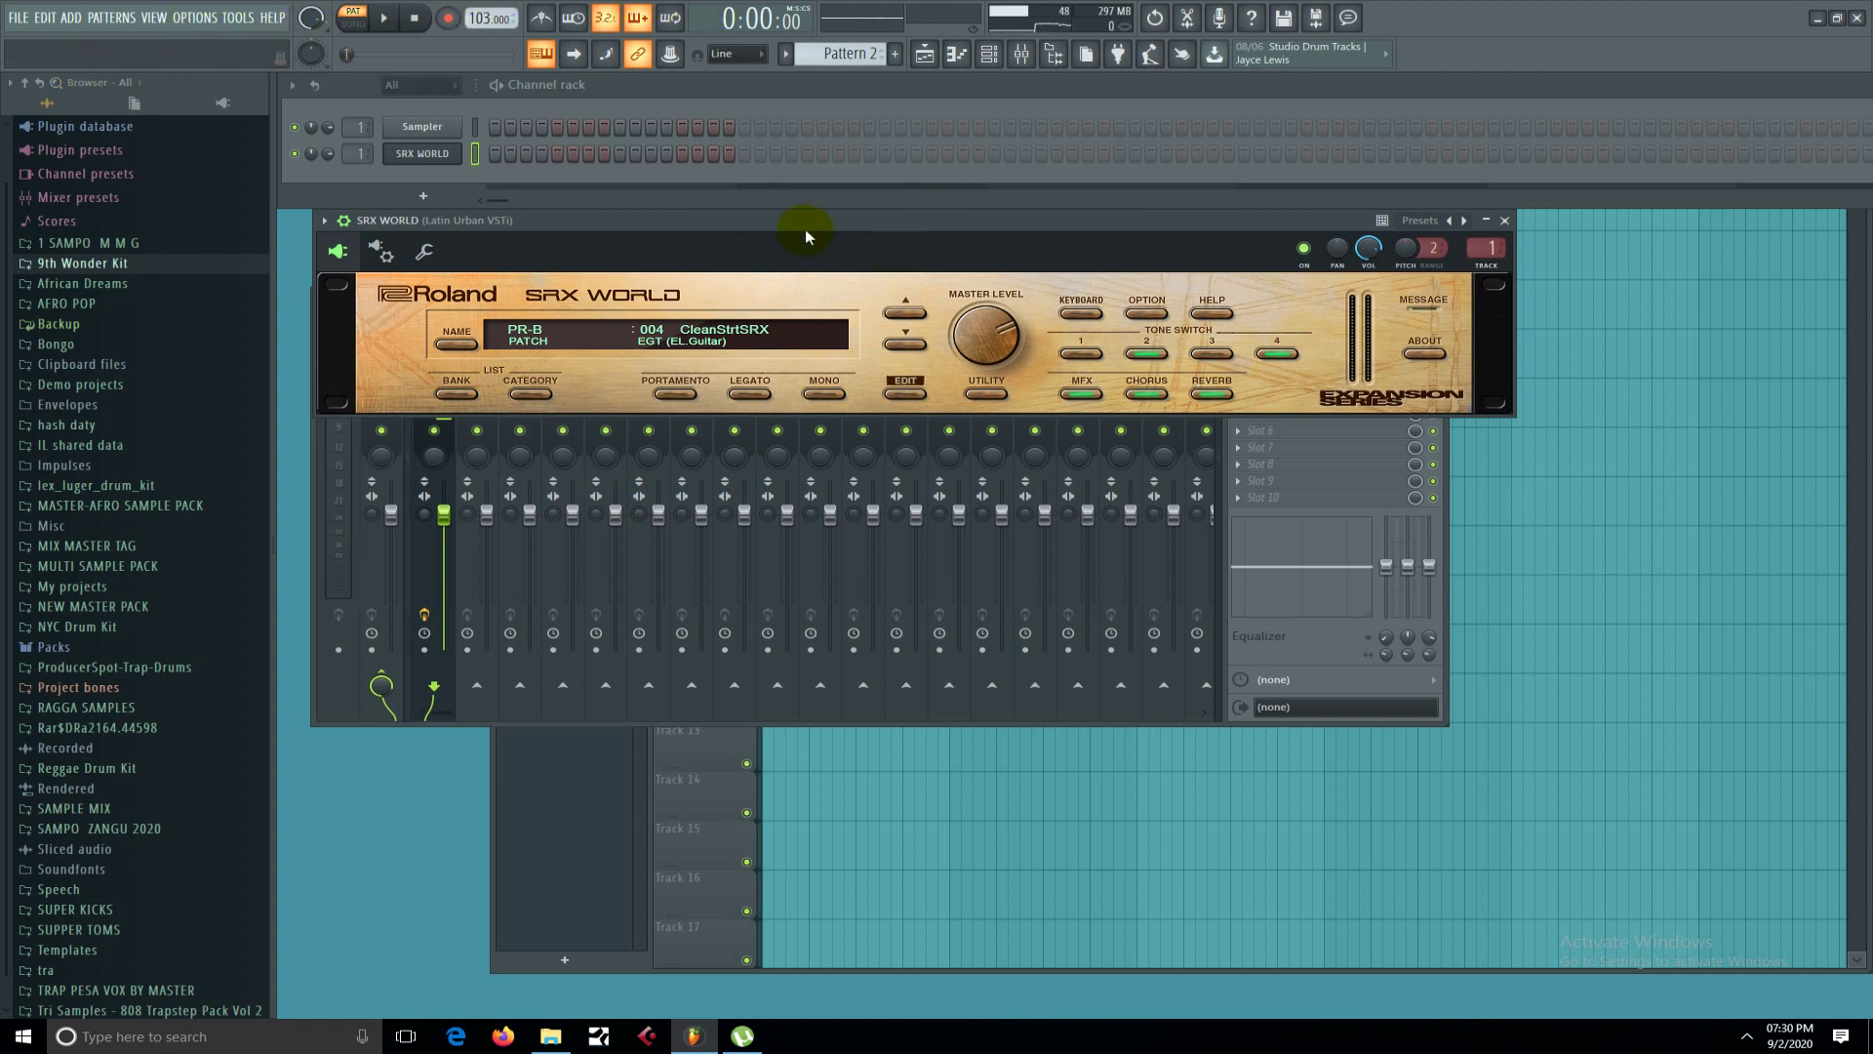
Replace SRX WORLD with VacuumPro on the same channel and advance its presets to 03 Bruce Likes Techno.
{"action": "right_click", "coordinate": [445, 153]}
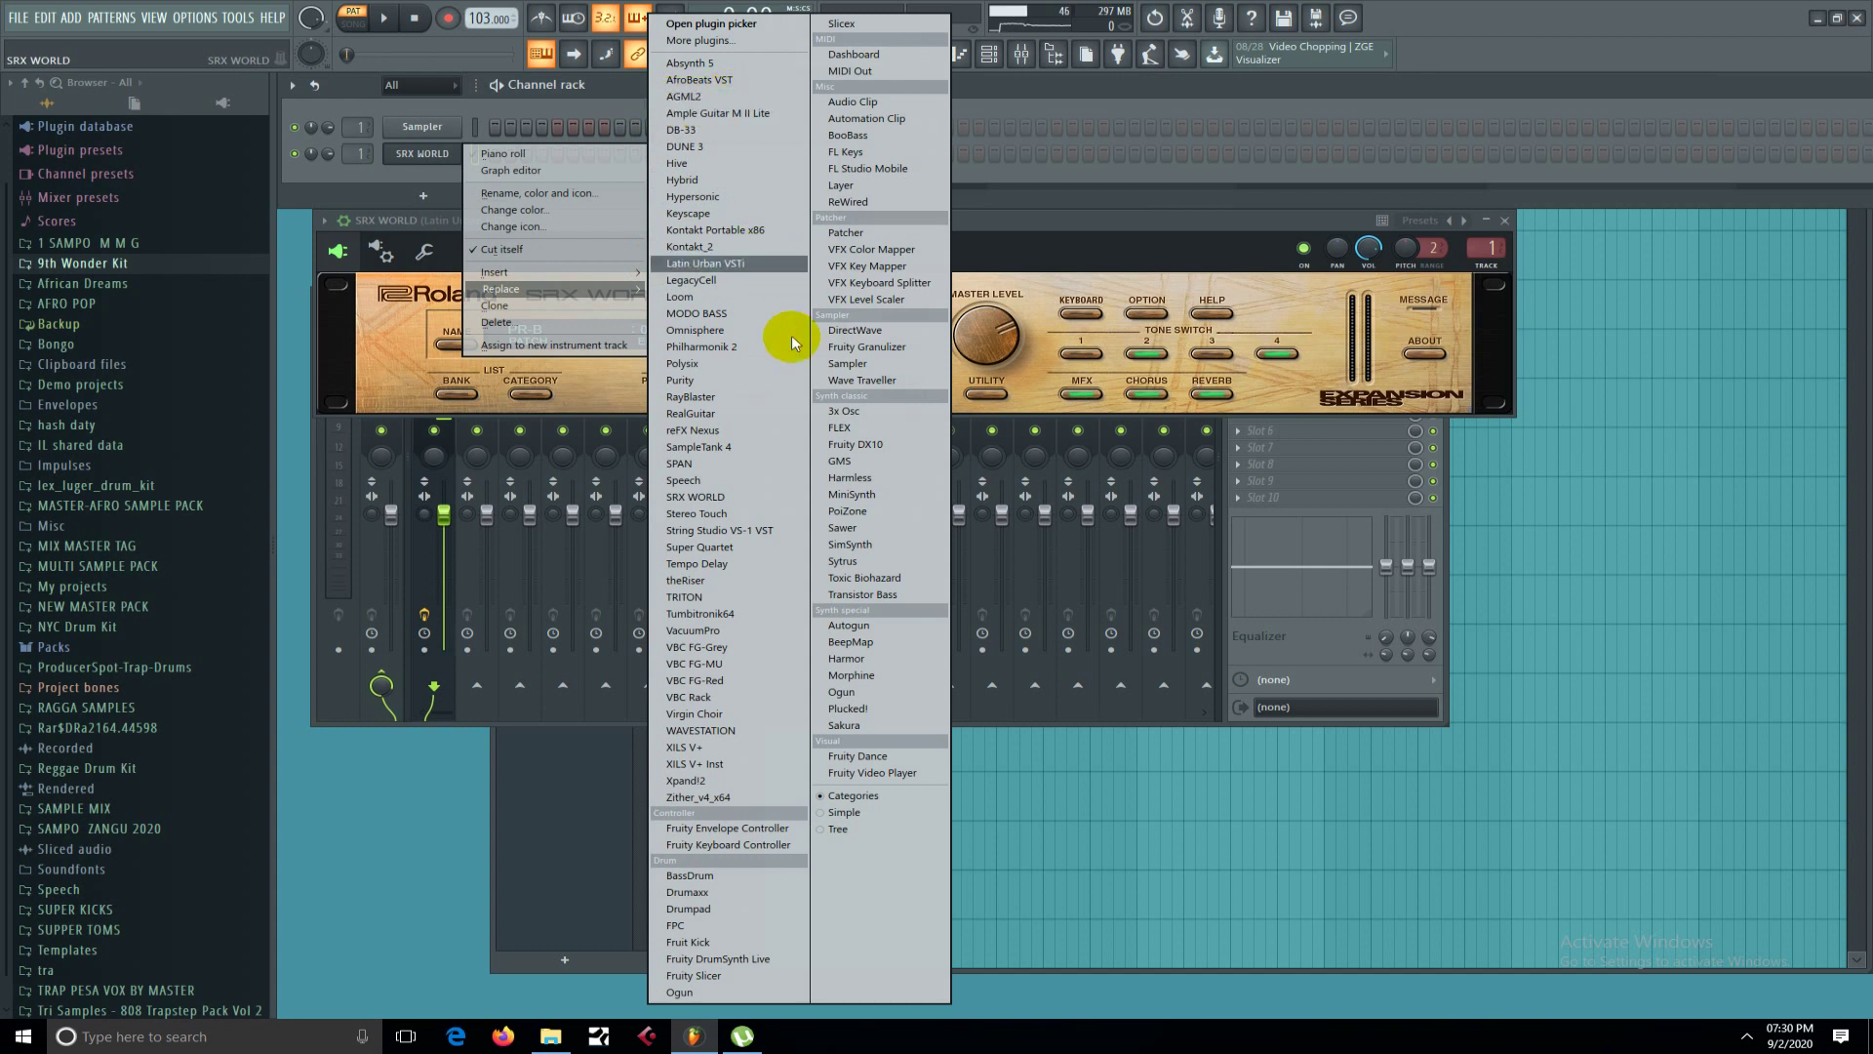
{"action": "left_click", "coordinate": [719, 630]}
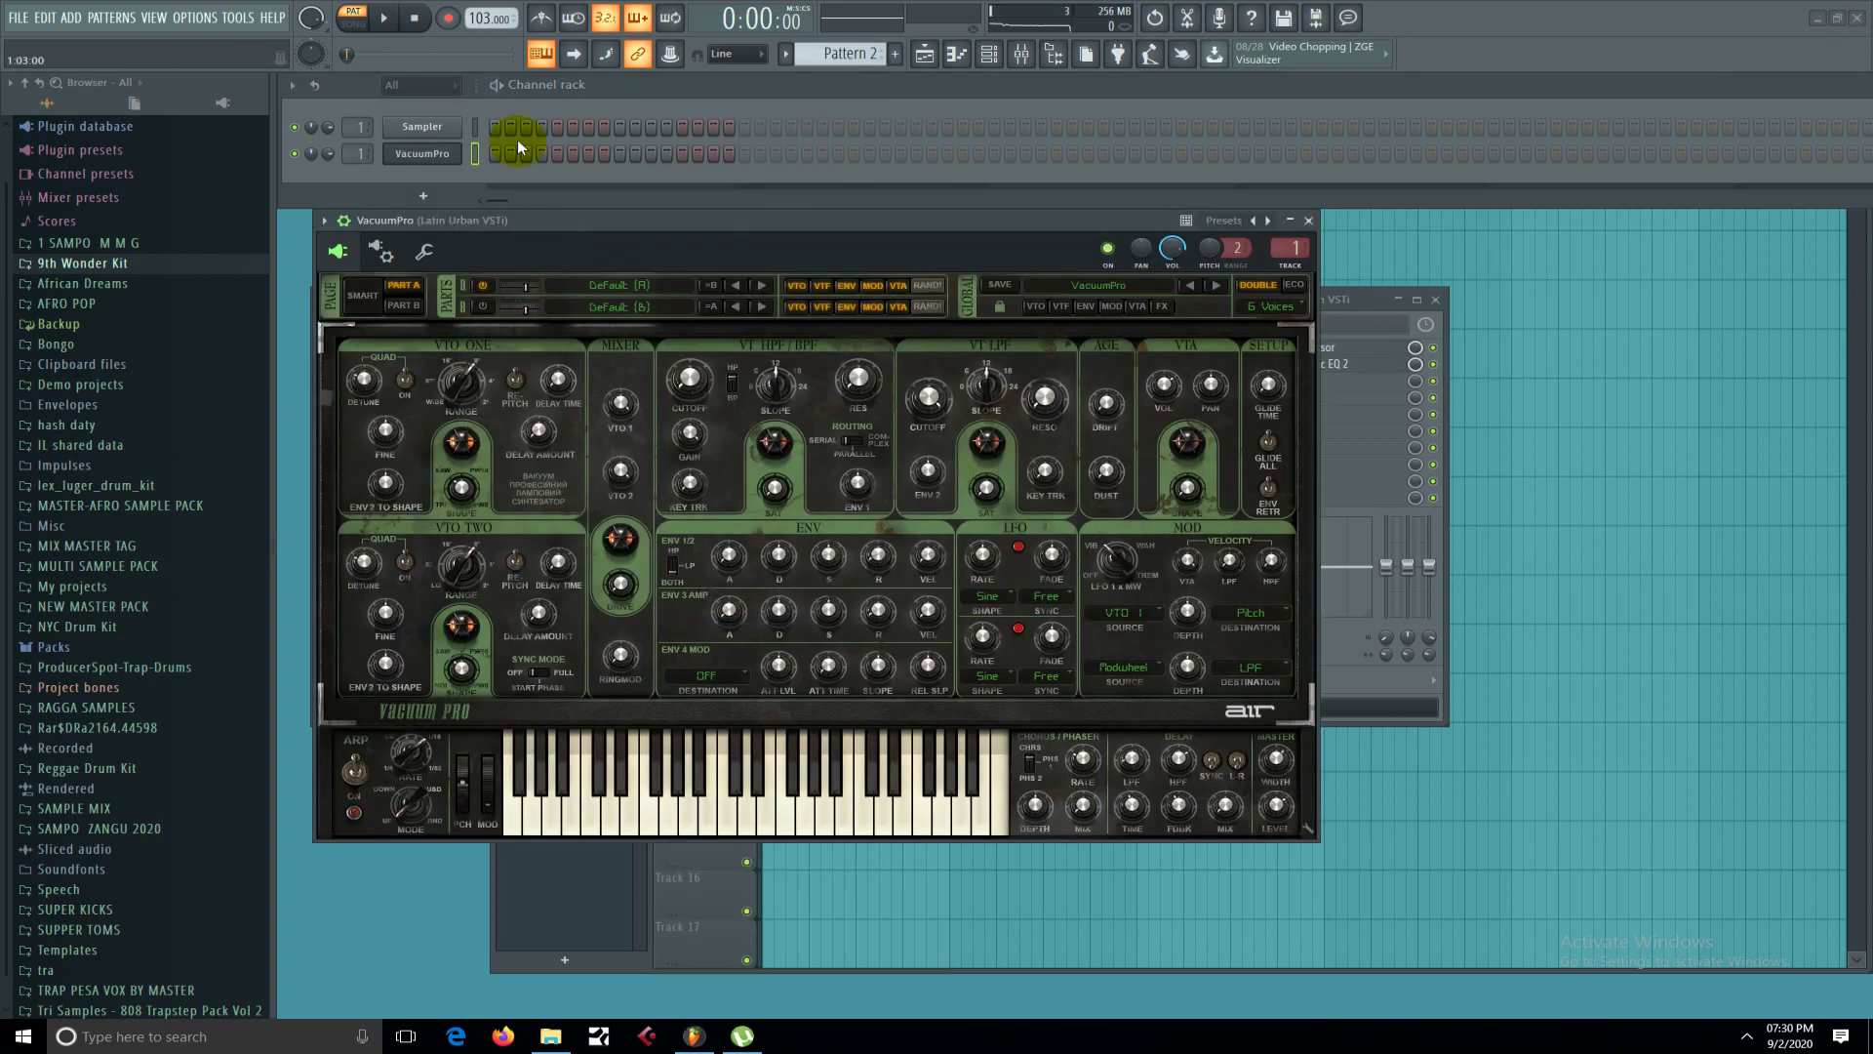
{"action": "left_click", "coordinate": [1216, 286]}
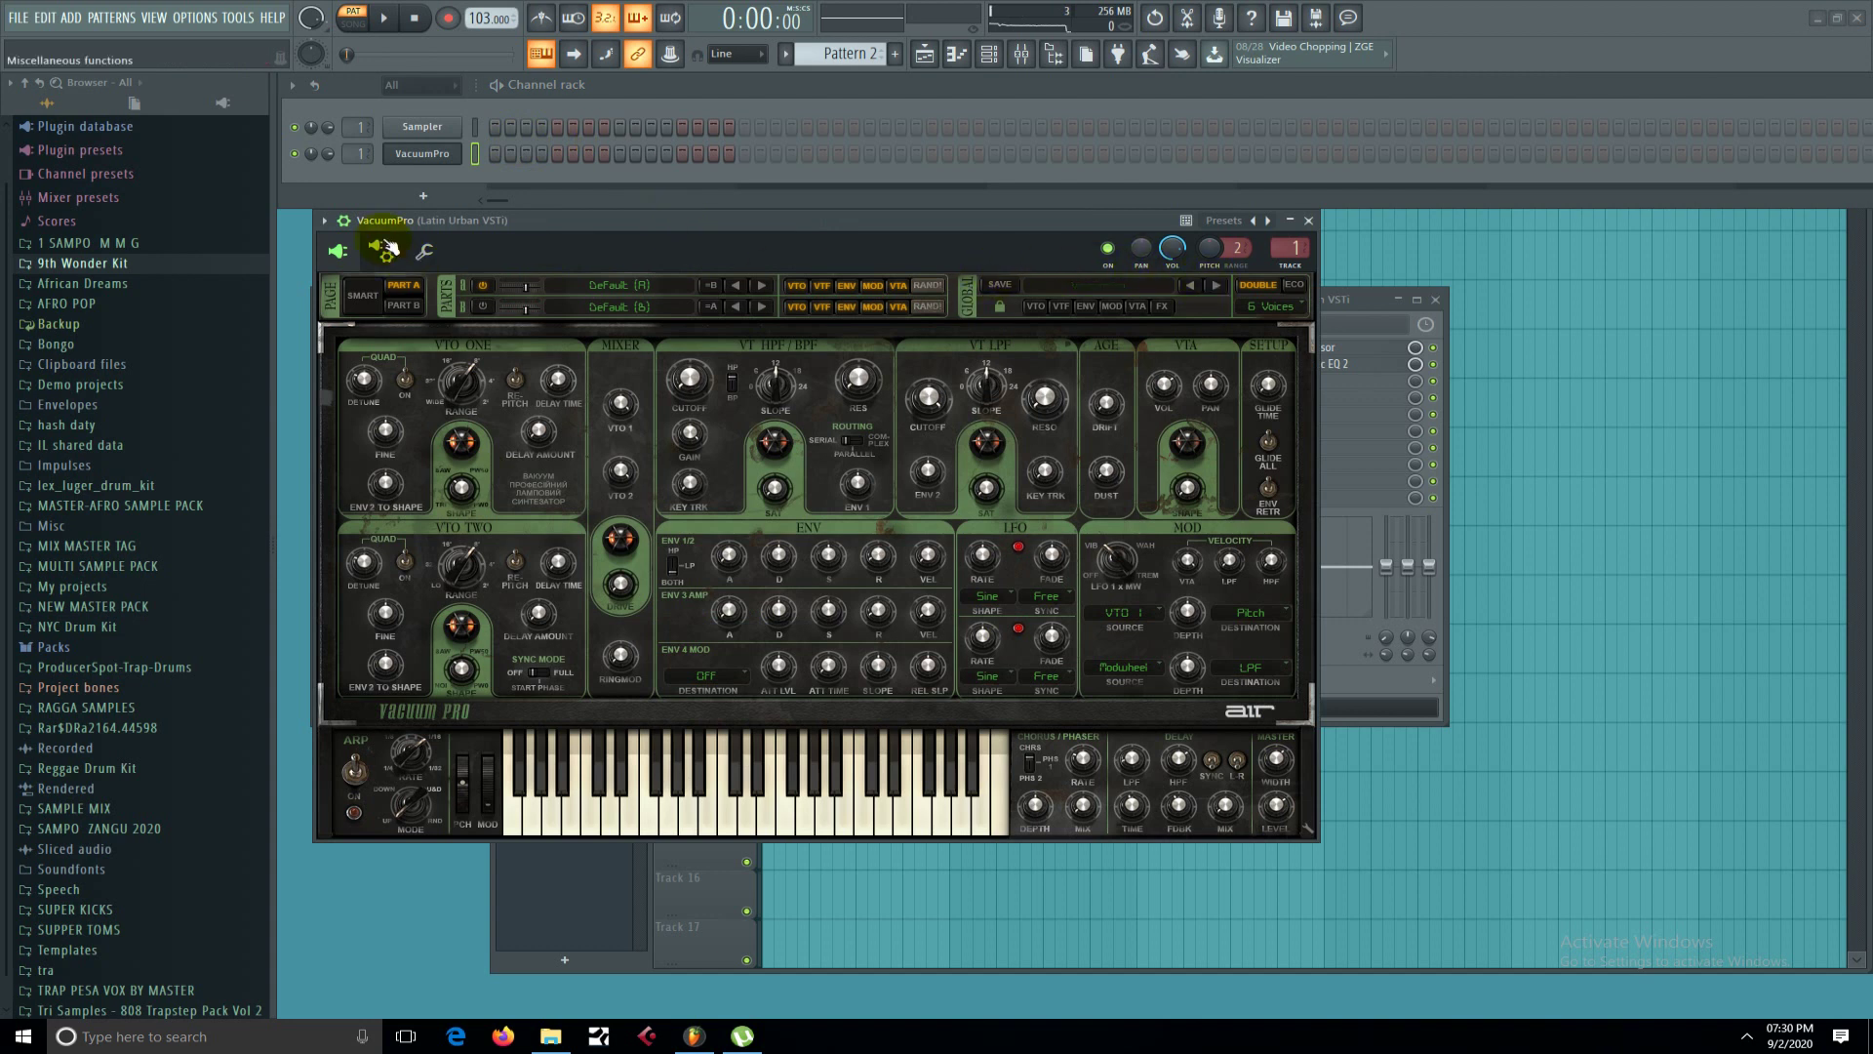
{"action": "left_click", "coordinate": [1215, 285]}
{"action": "left_click", "coordinate": [1215, 285]}
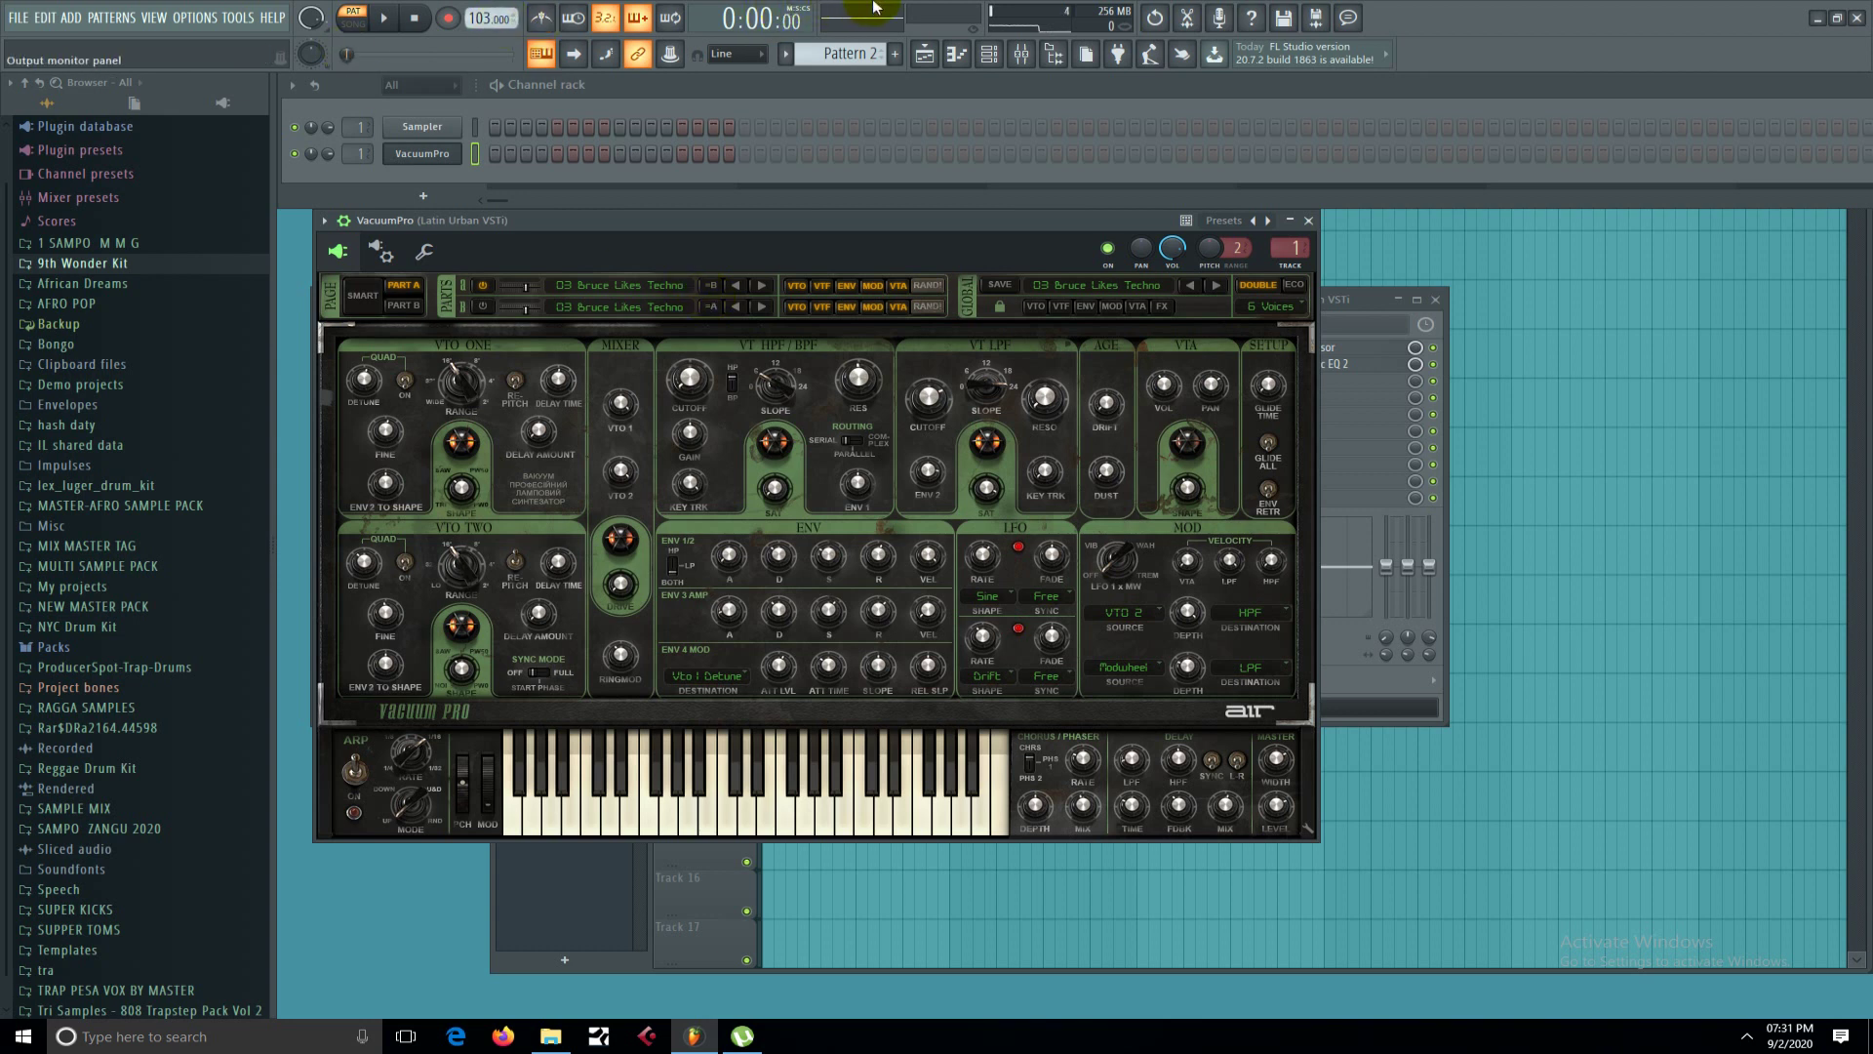
{"action": "mouse_move", "coordinate": [875, 8]}
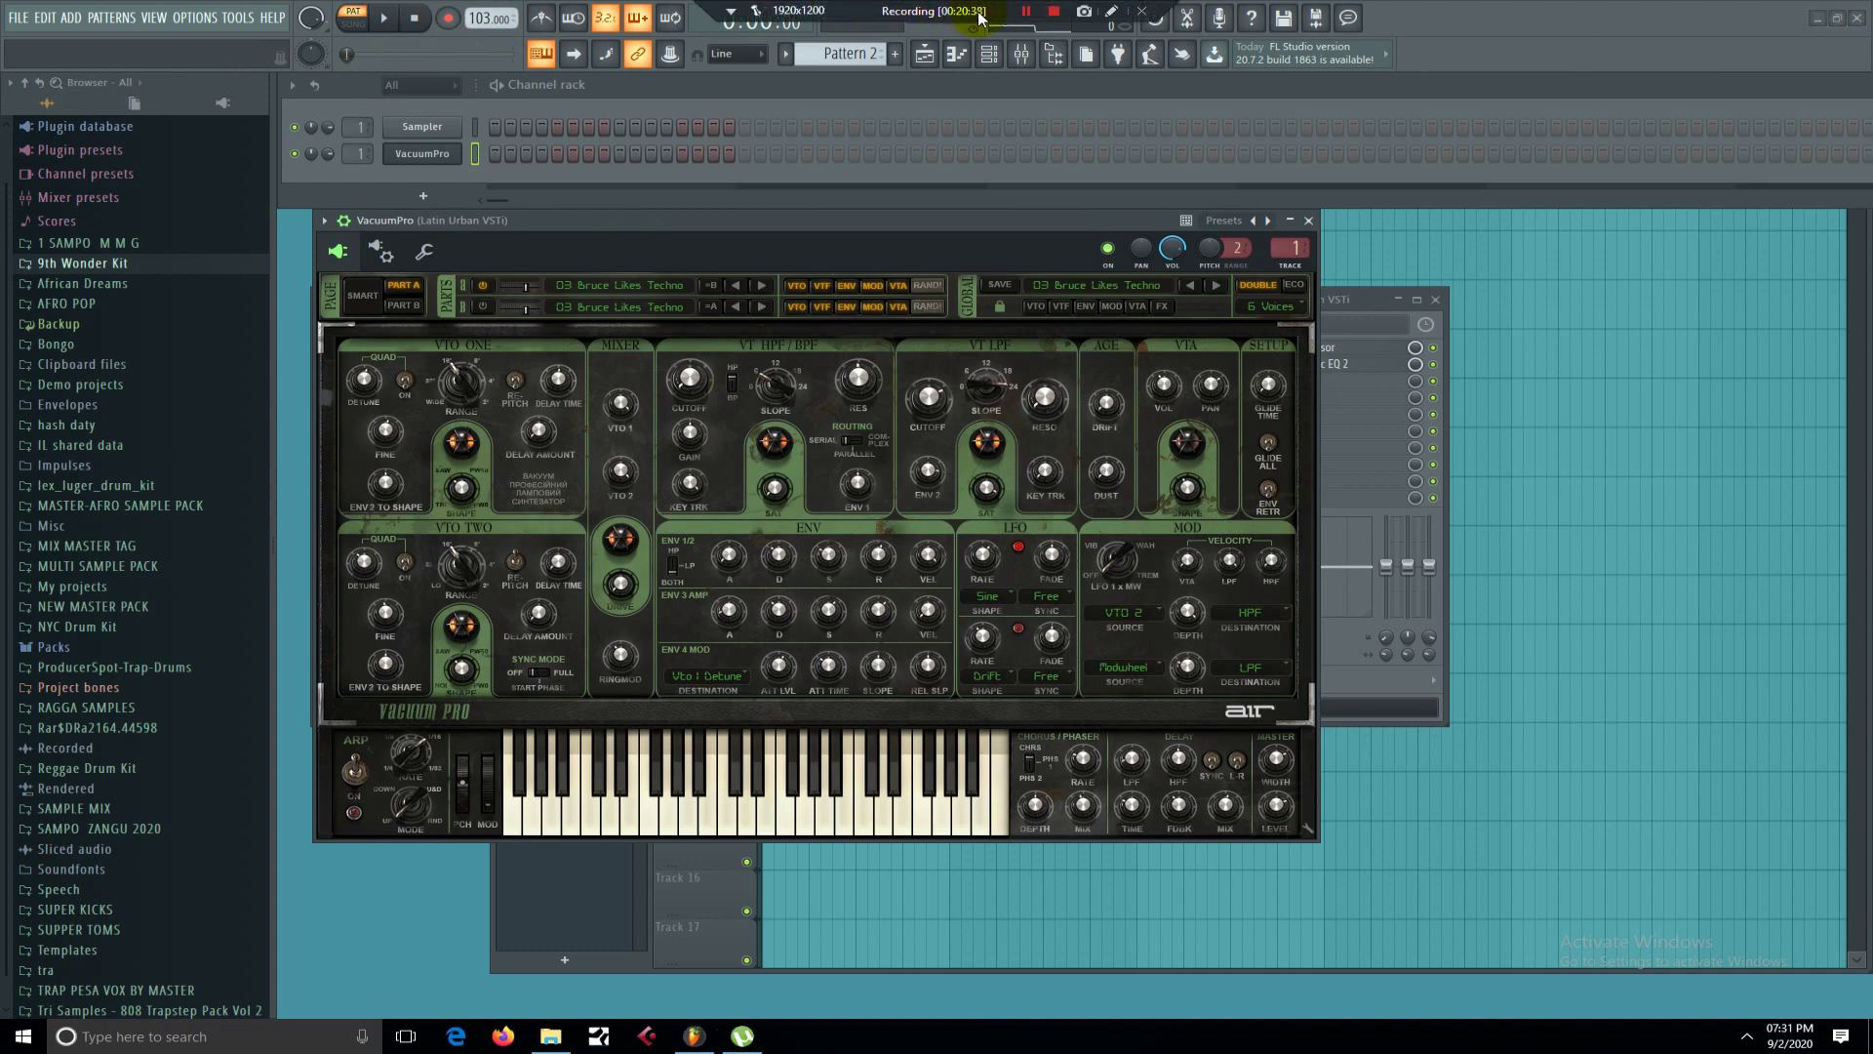